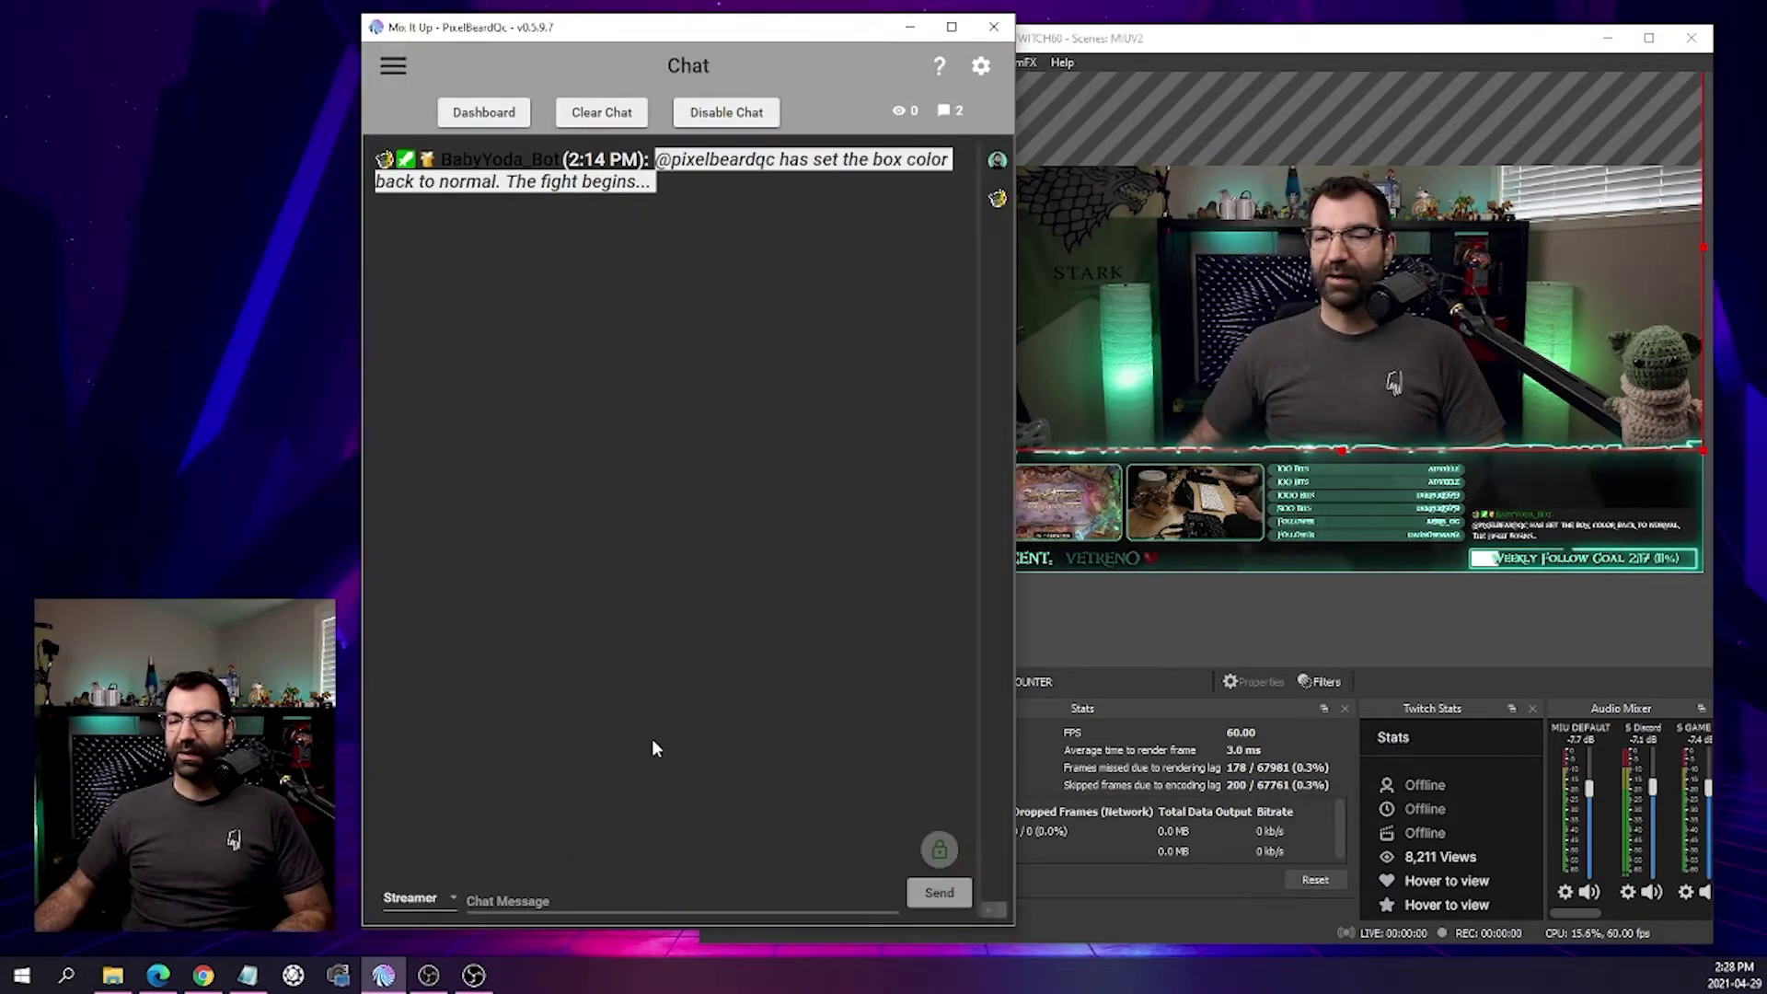
- Post the !hat command in Mix It Up's chat to put a hat on camera
click(536, 897)
text(that)
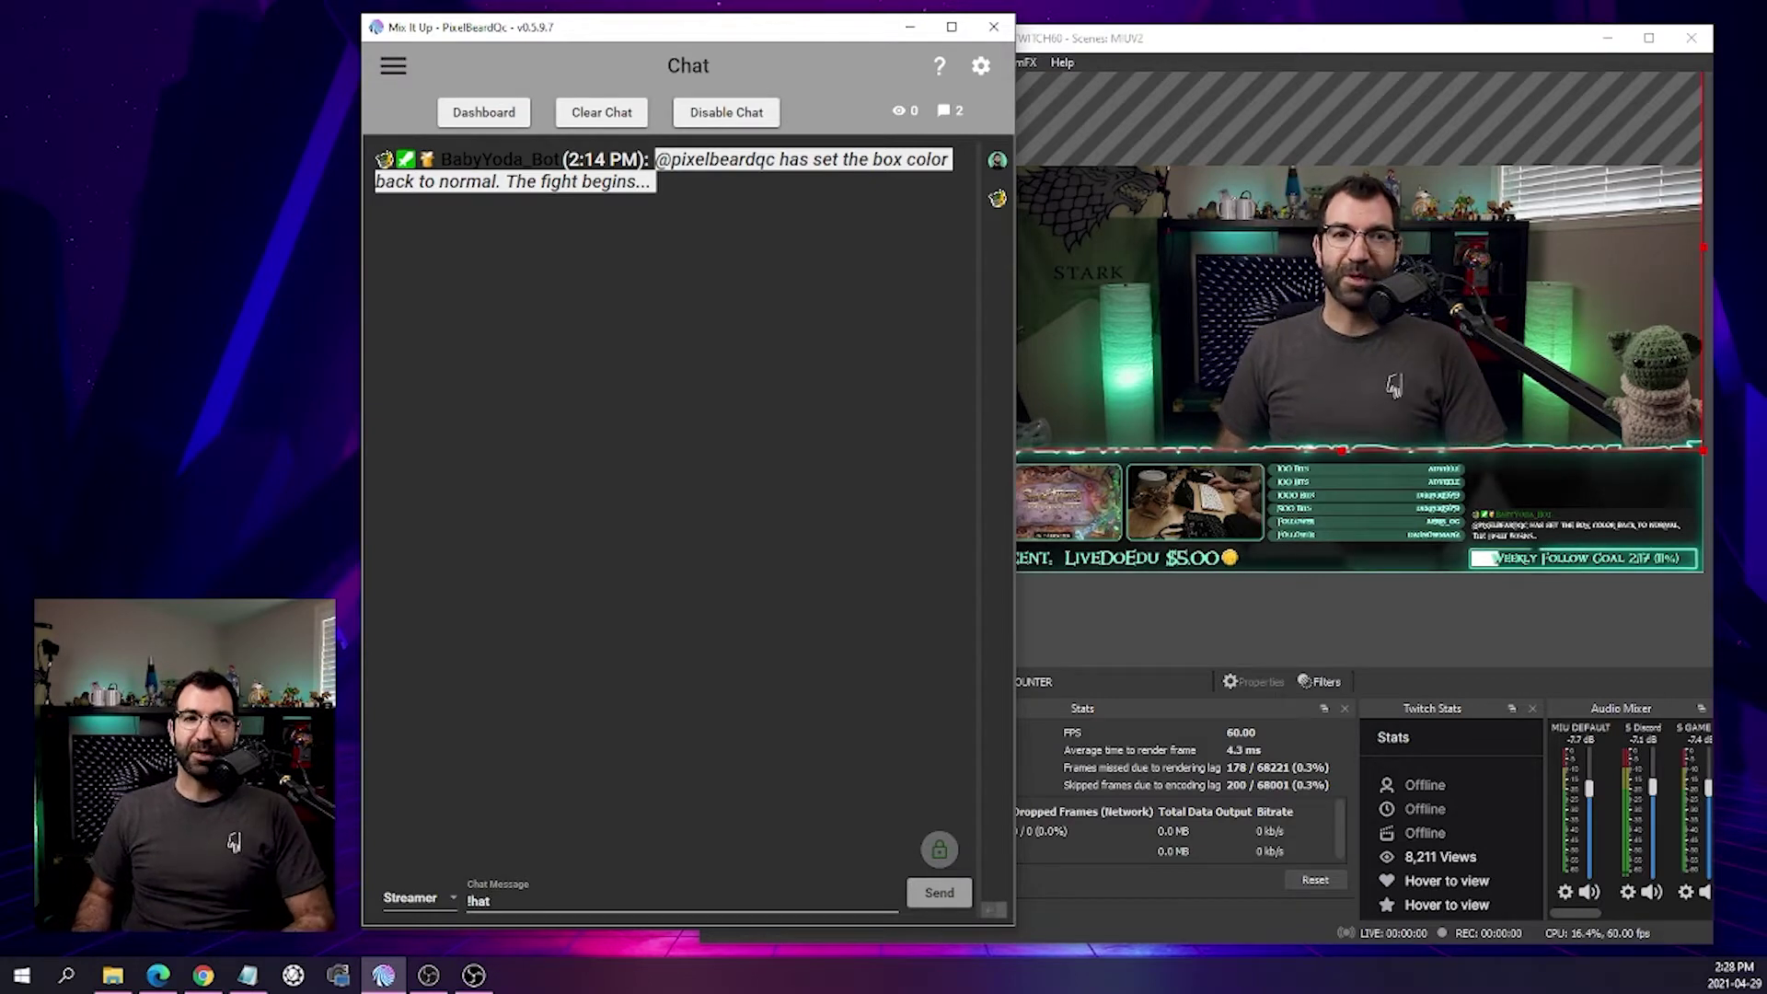
key(Return)
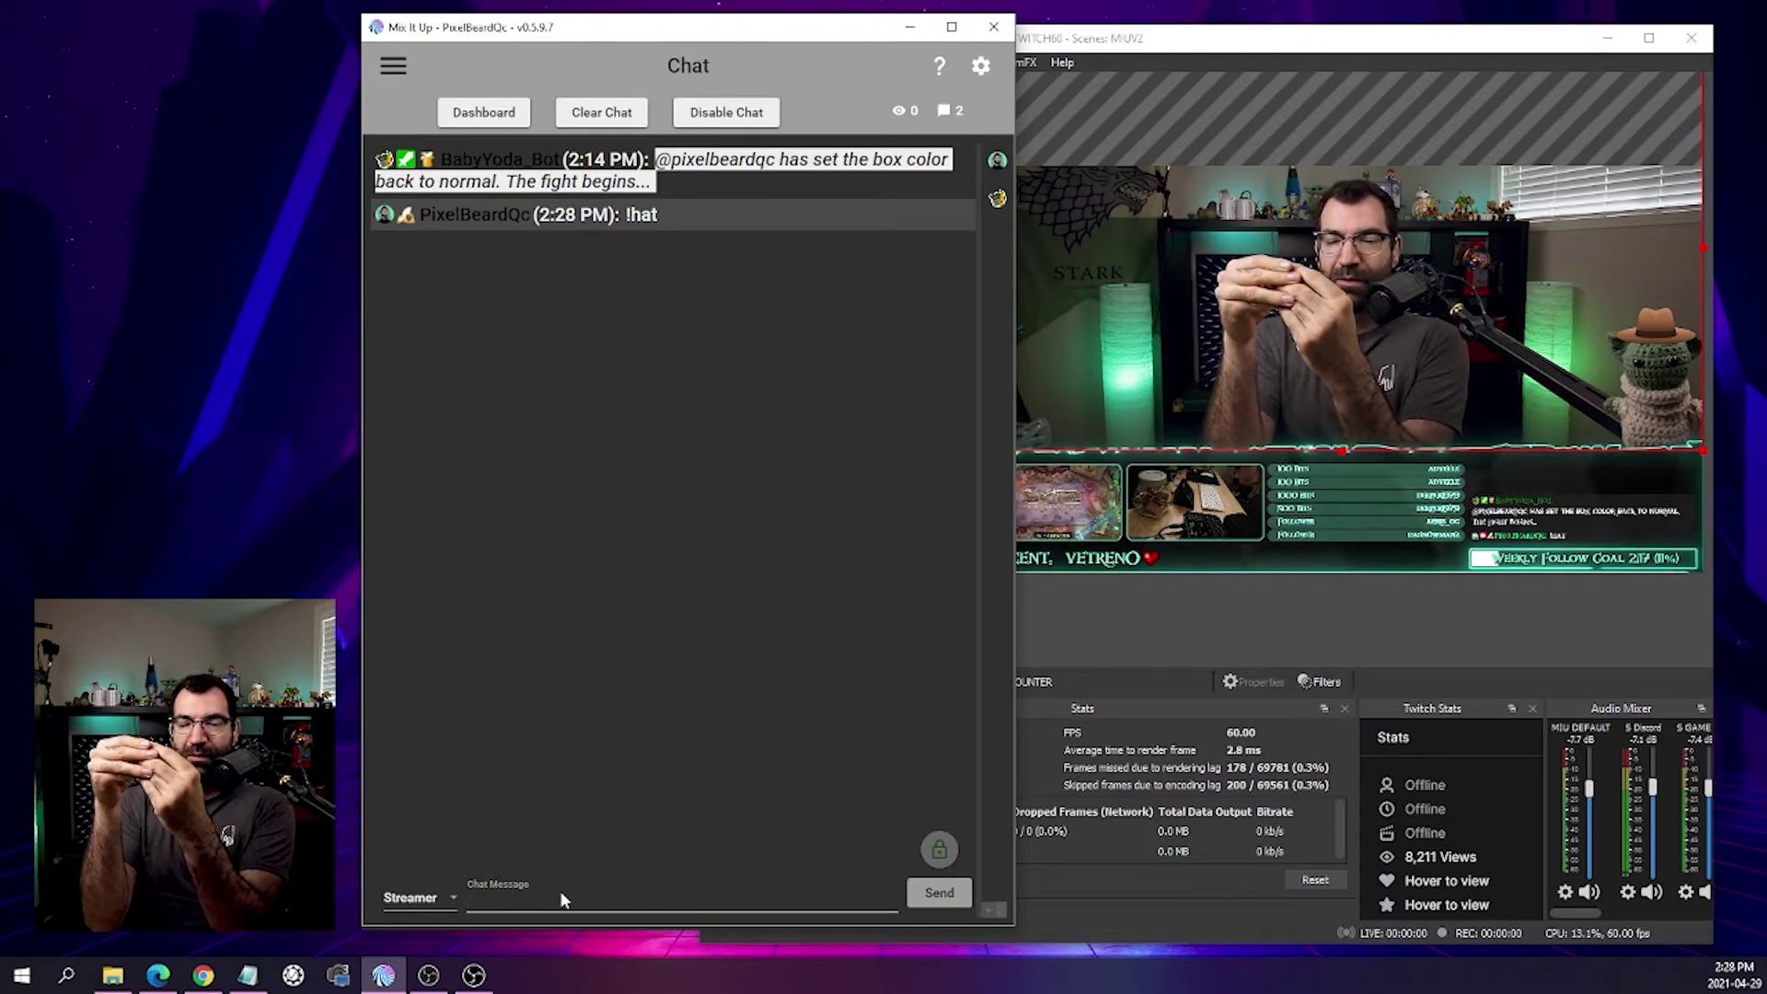
text(!hat)
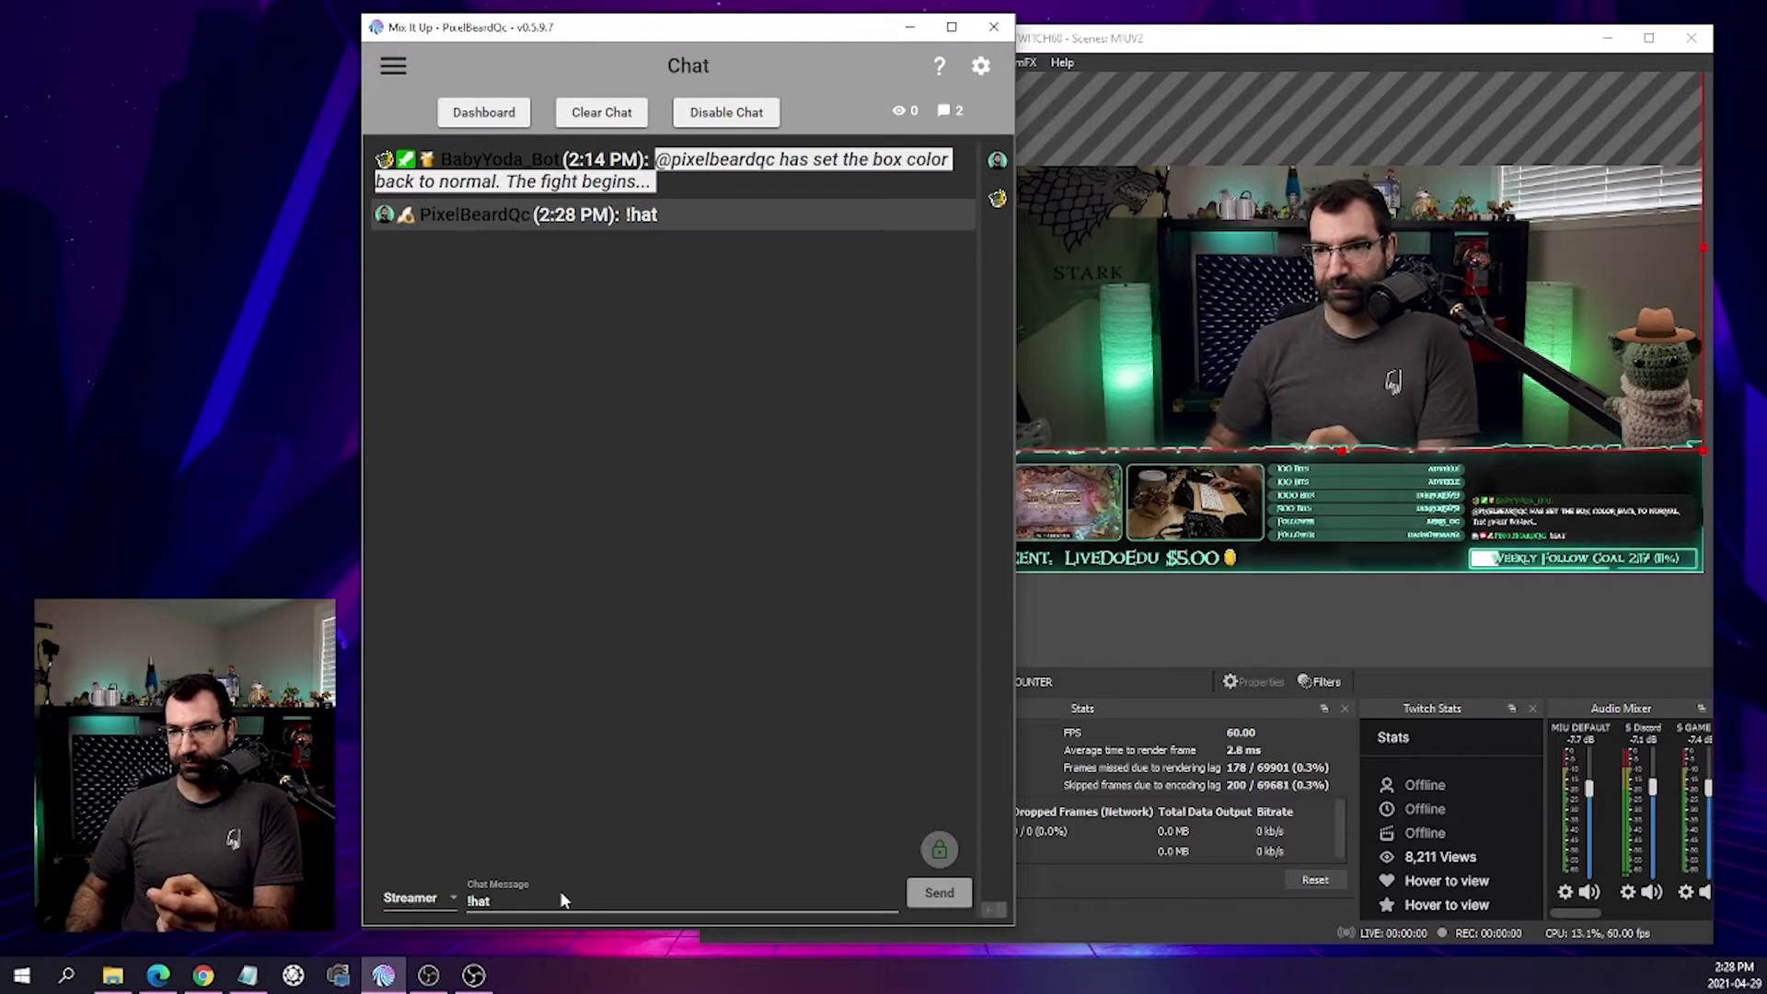
key(Return)
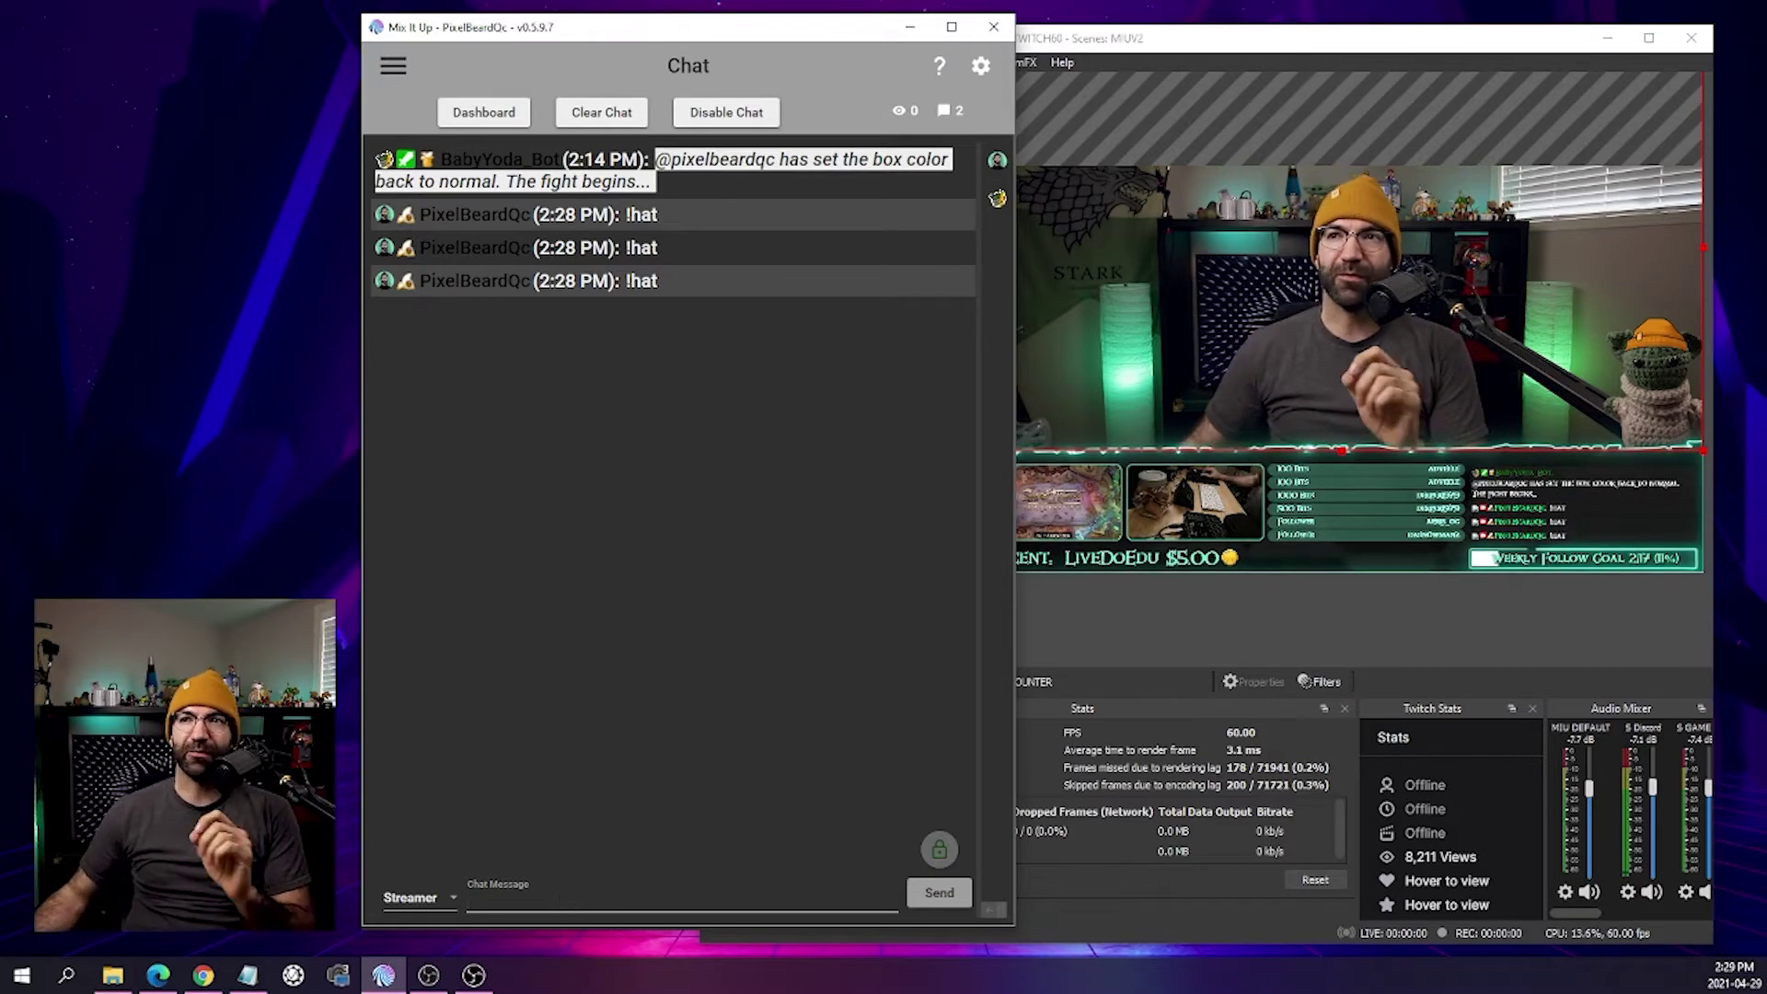
- Send !box orange to chat so the overlay turns orange
drag(769, 27, 628, 47)
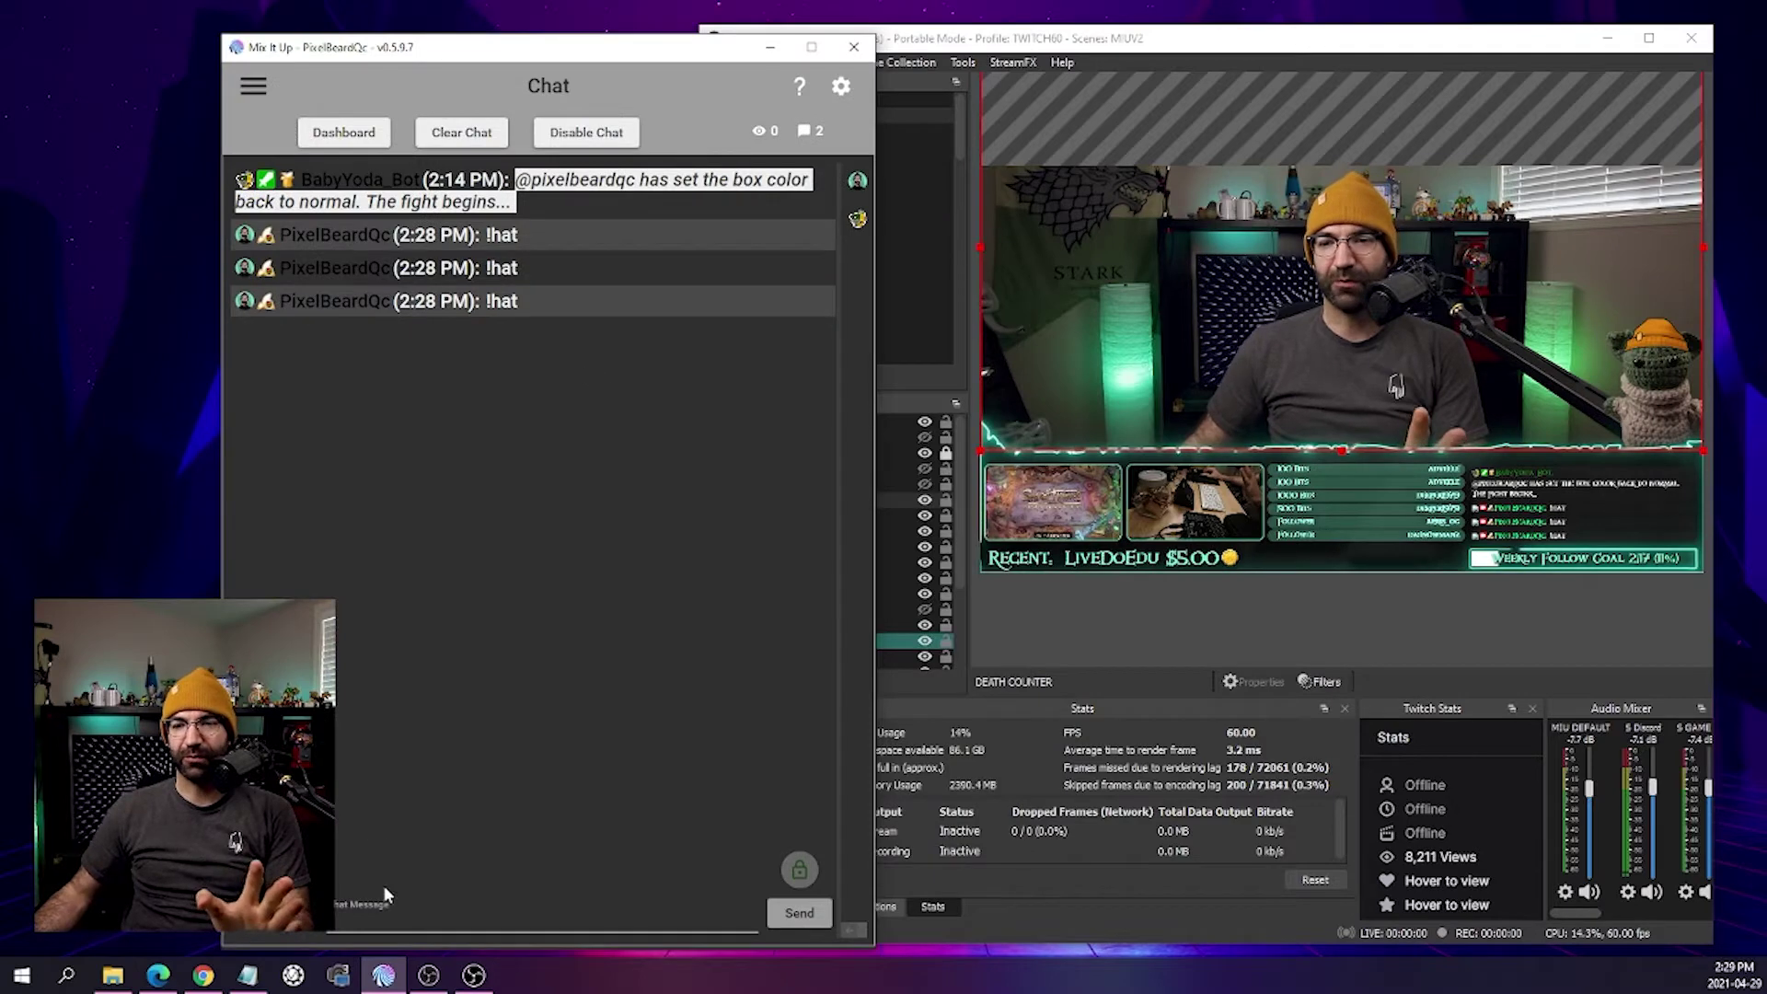
text(oo)
text( ora)
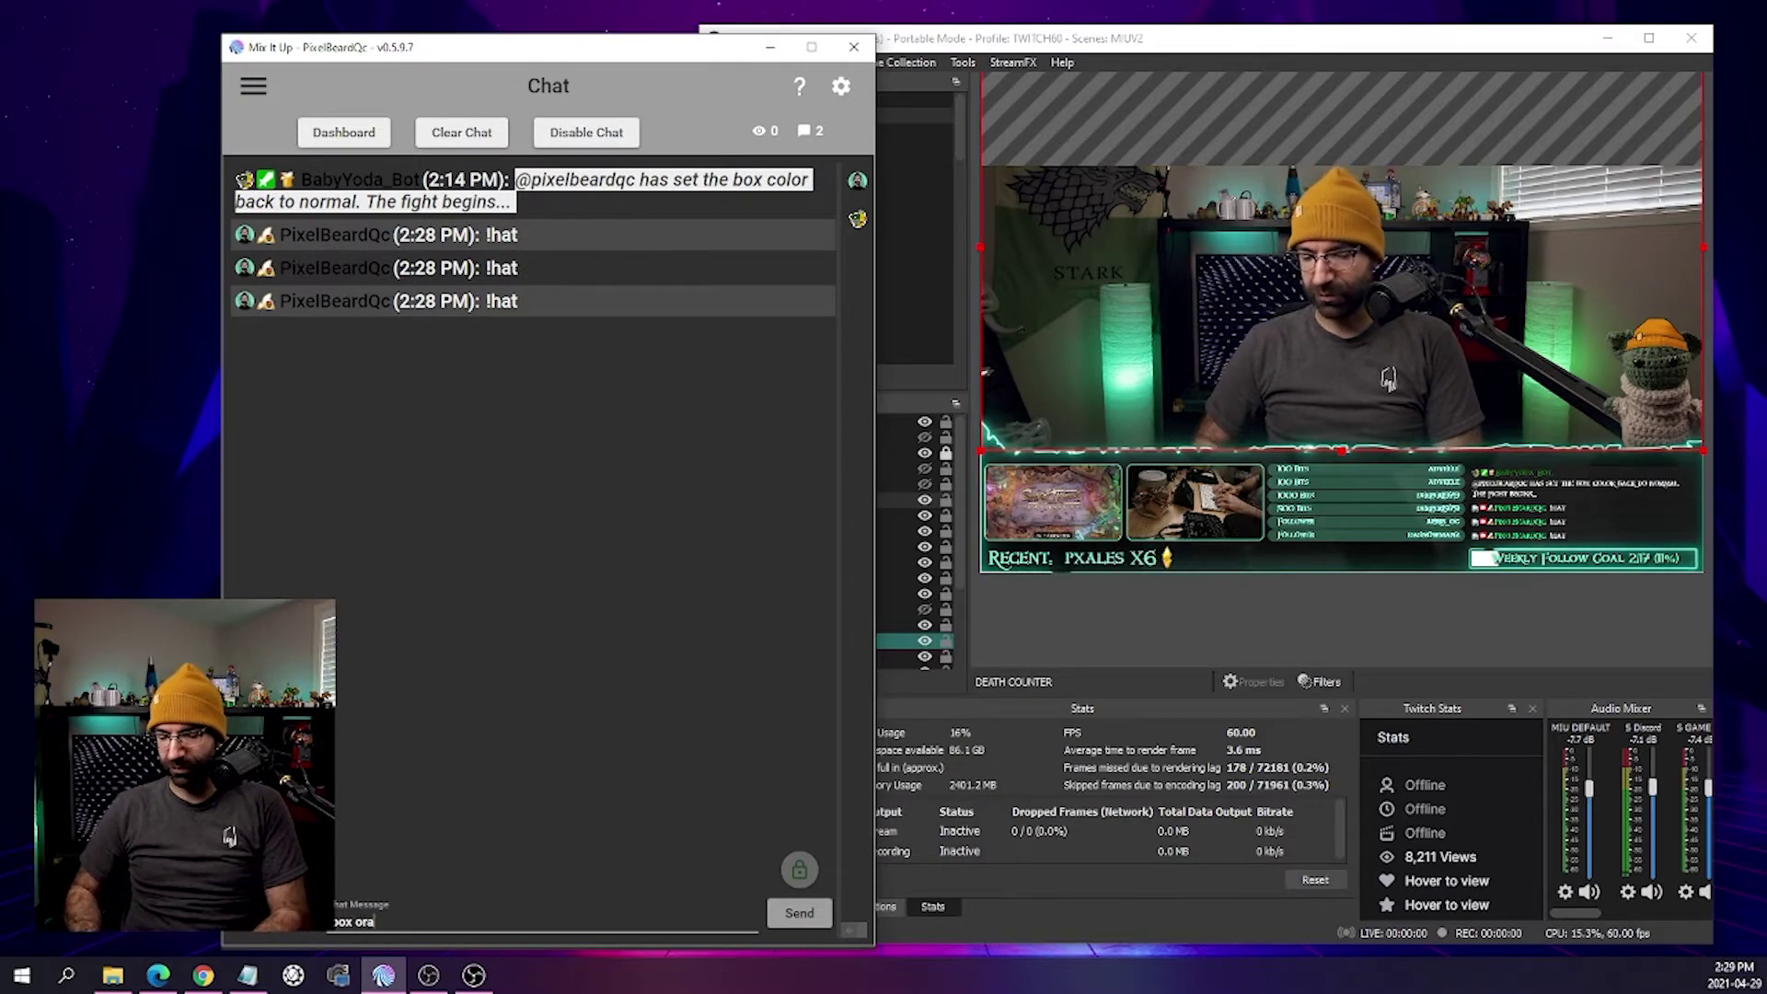
text(nge)
key(Return)
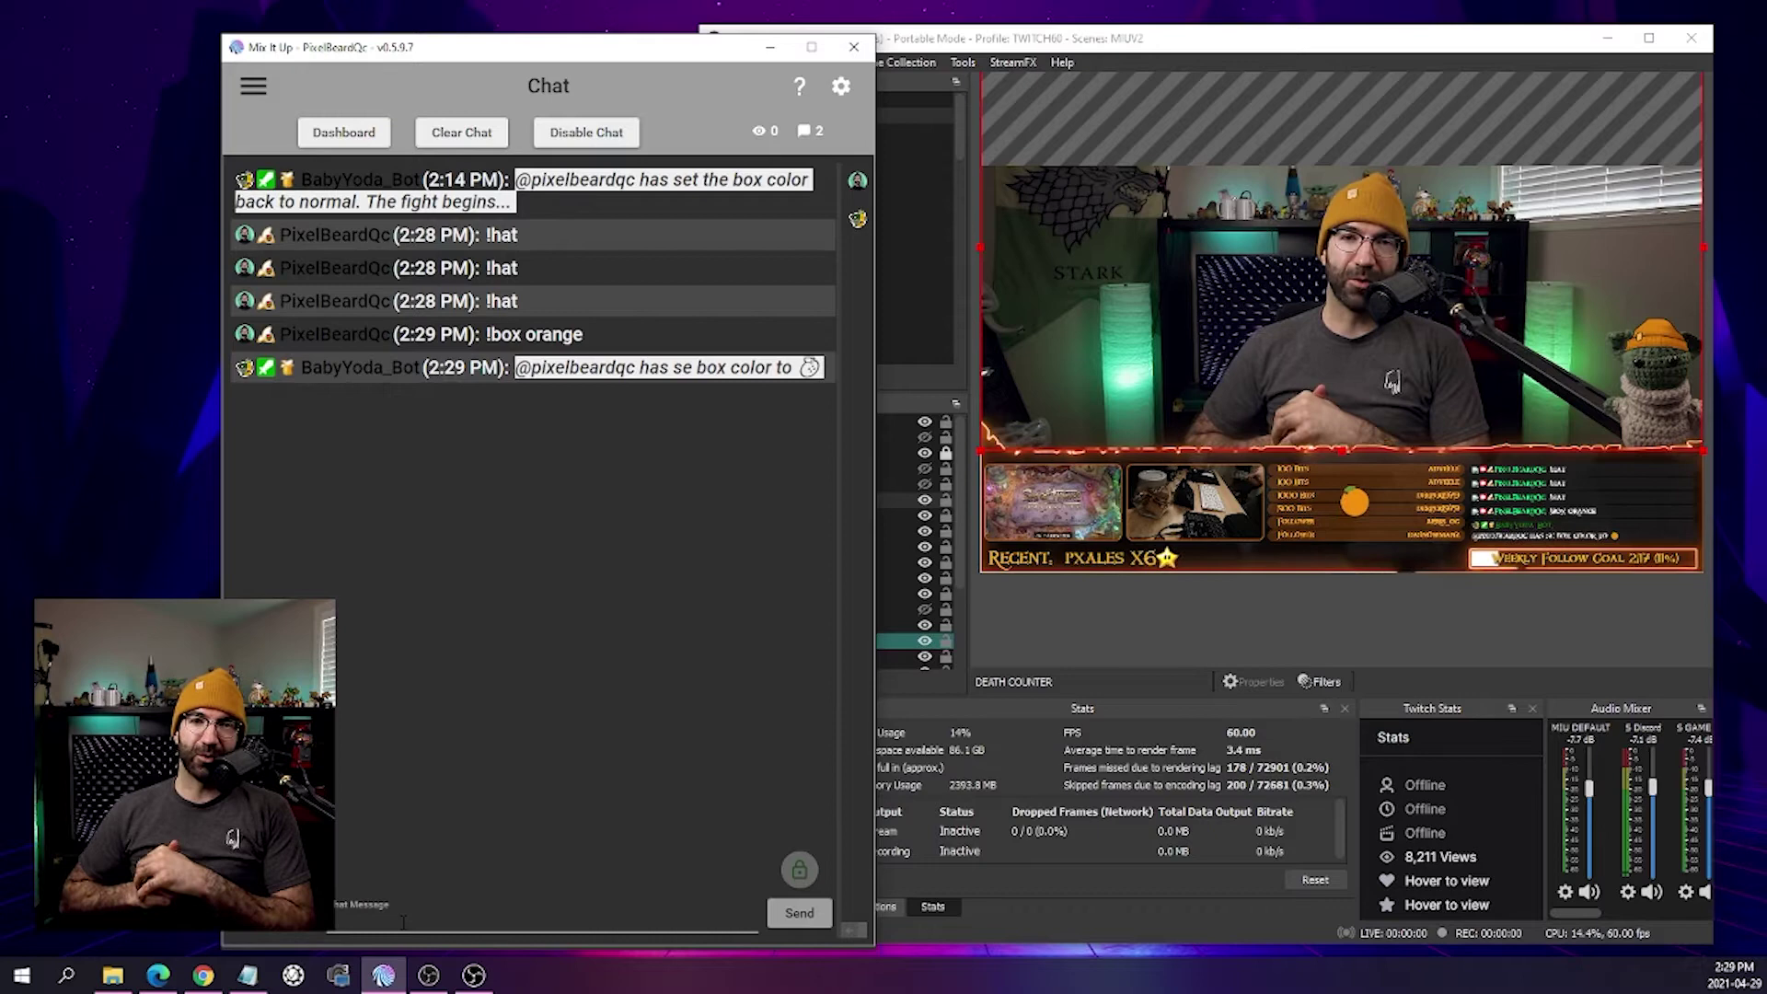
- Switch OBS Studio to the ART scene, then back to the MAIN scene
click(1110, 54)
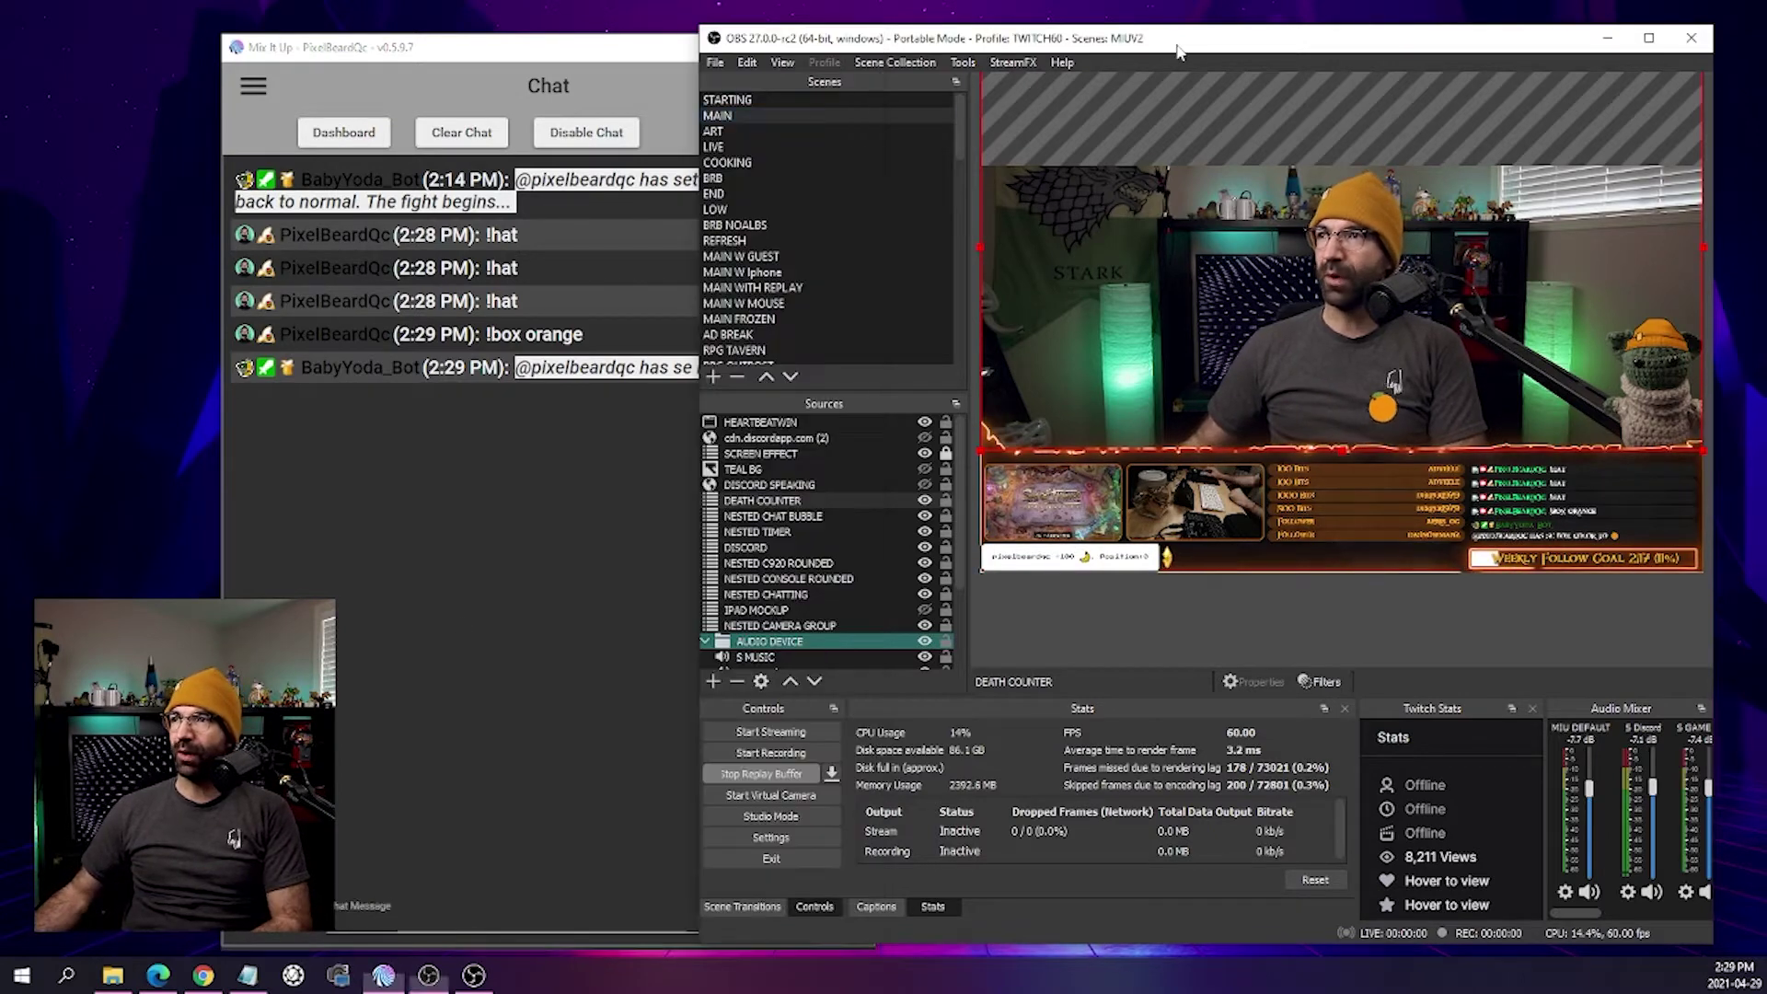
click(771, 132)
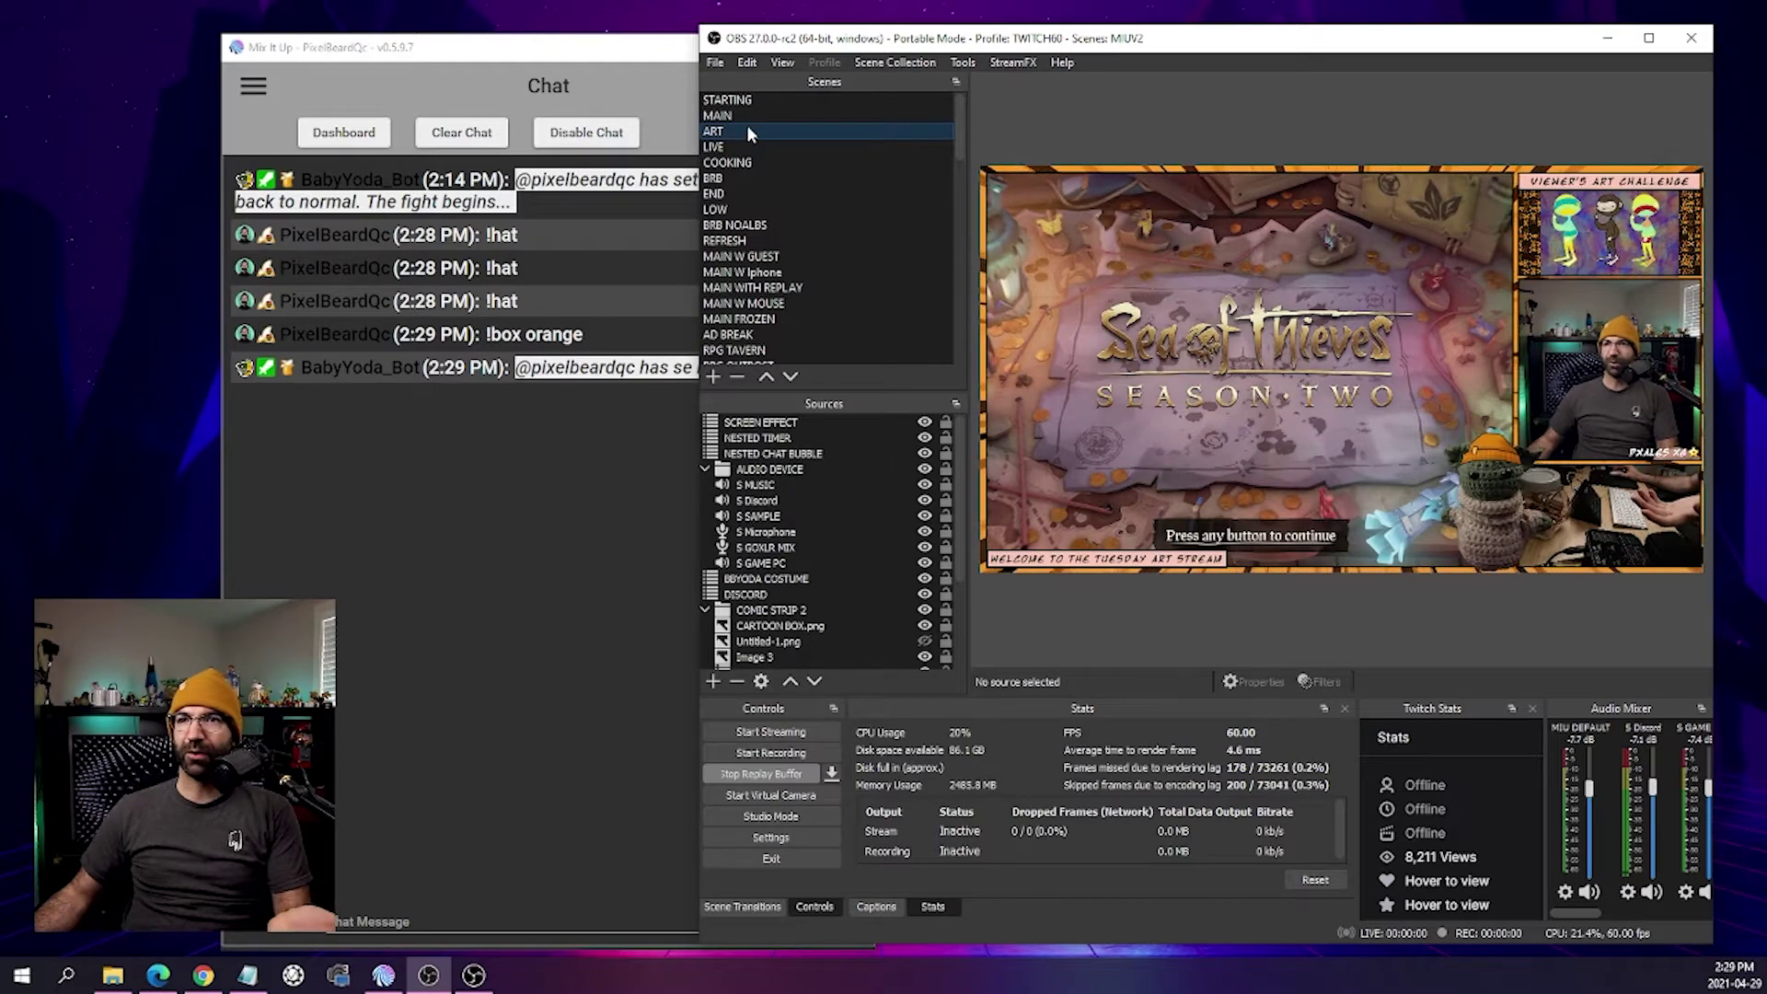
click(770, 115)
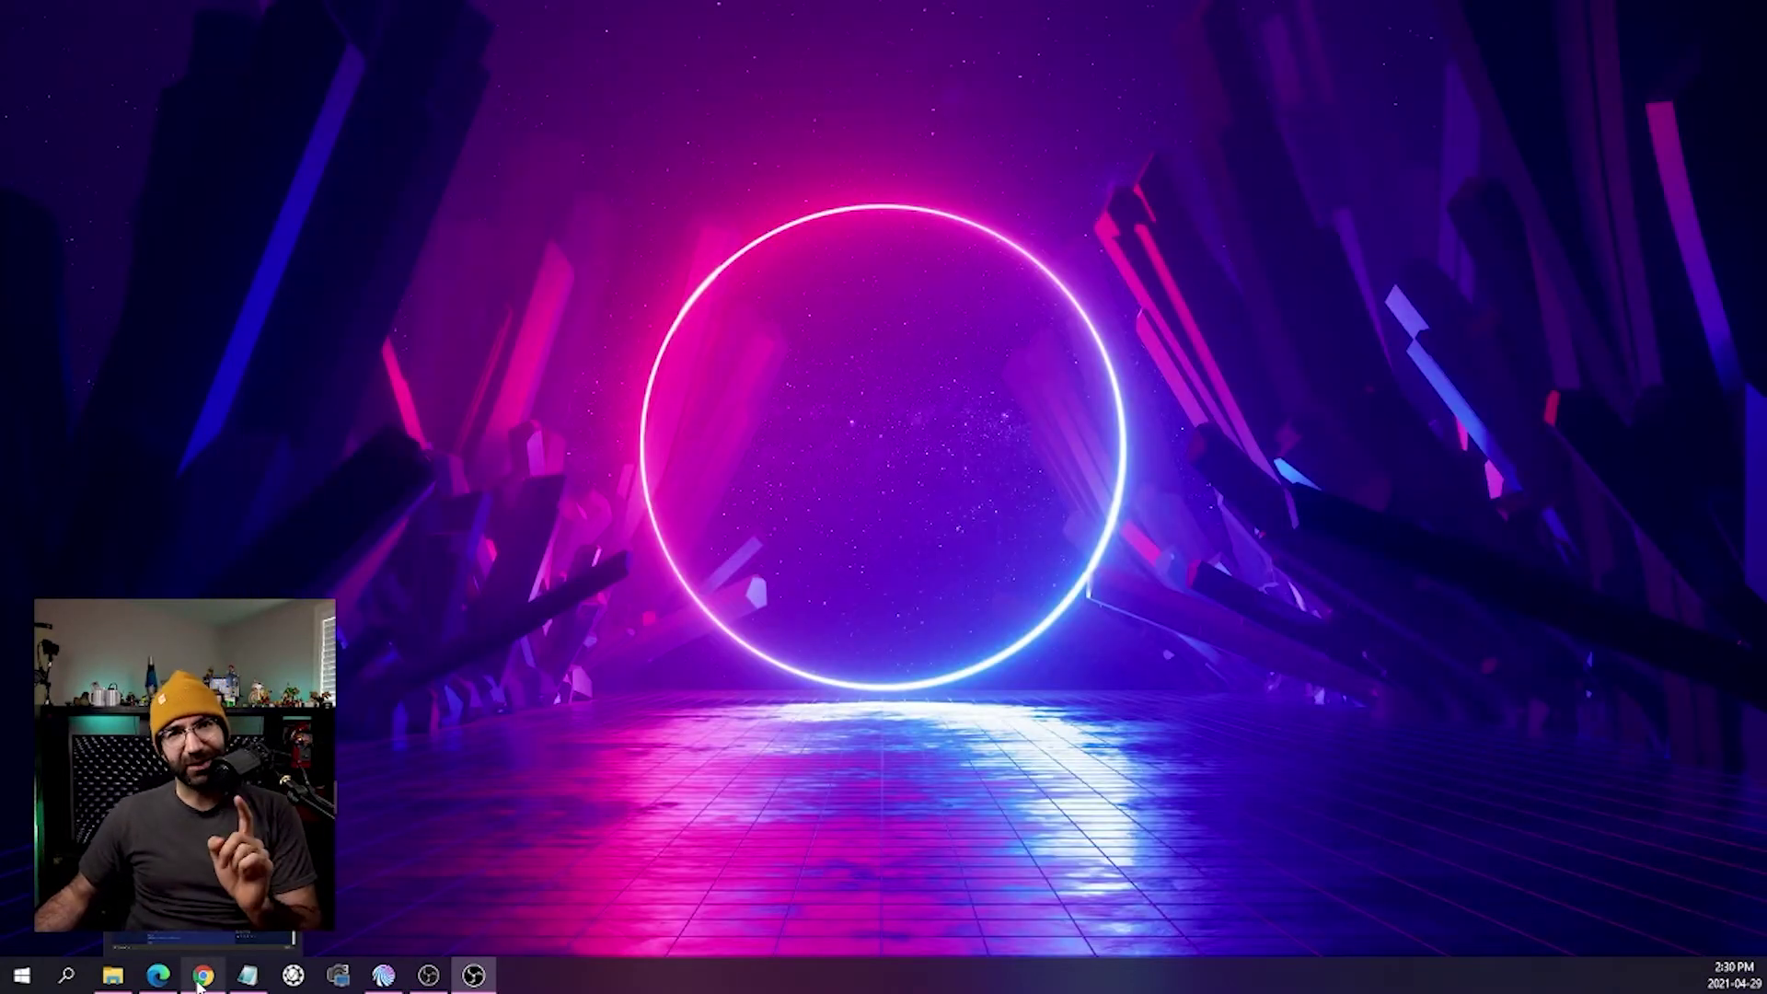
- Download the OBSCommand tool zip from the OBS command line tool page
click(201, 977)
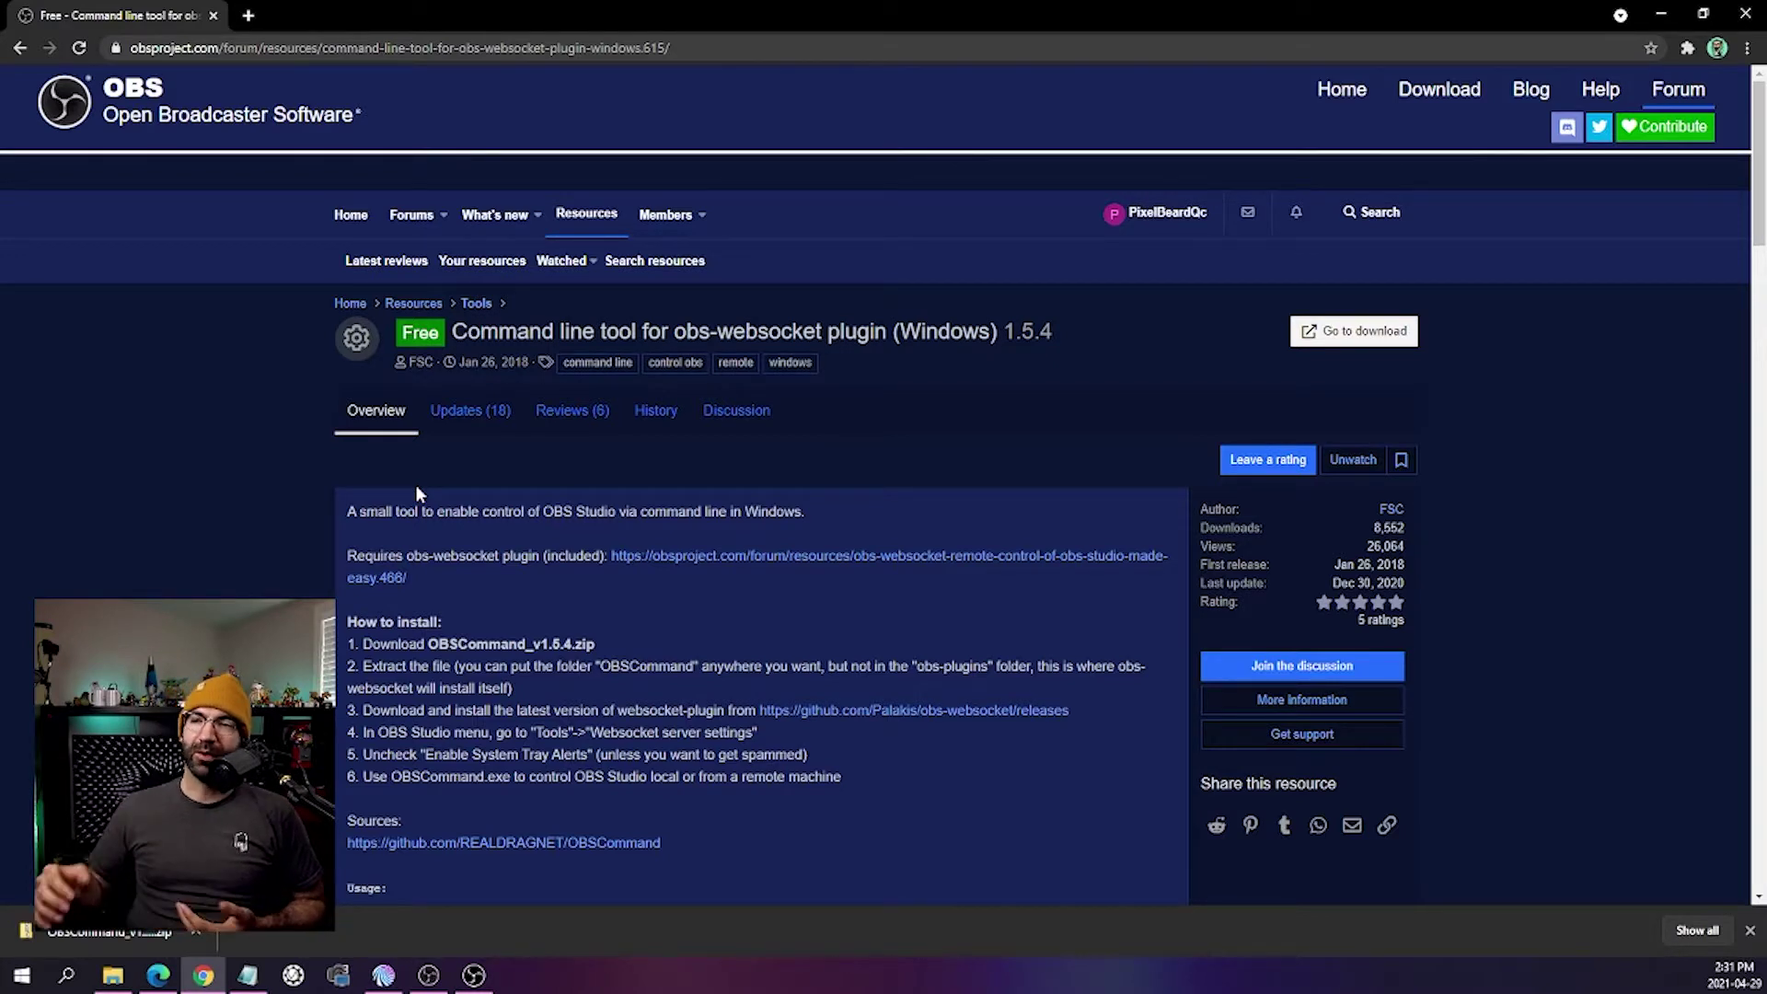
click(1351, 333)
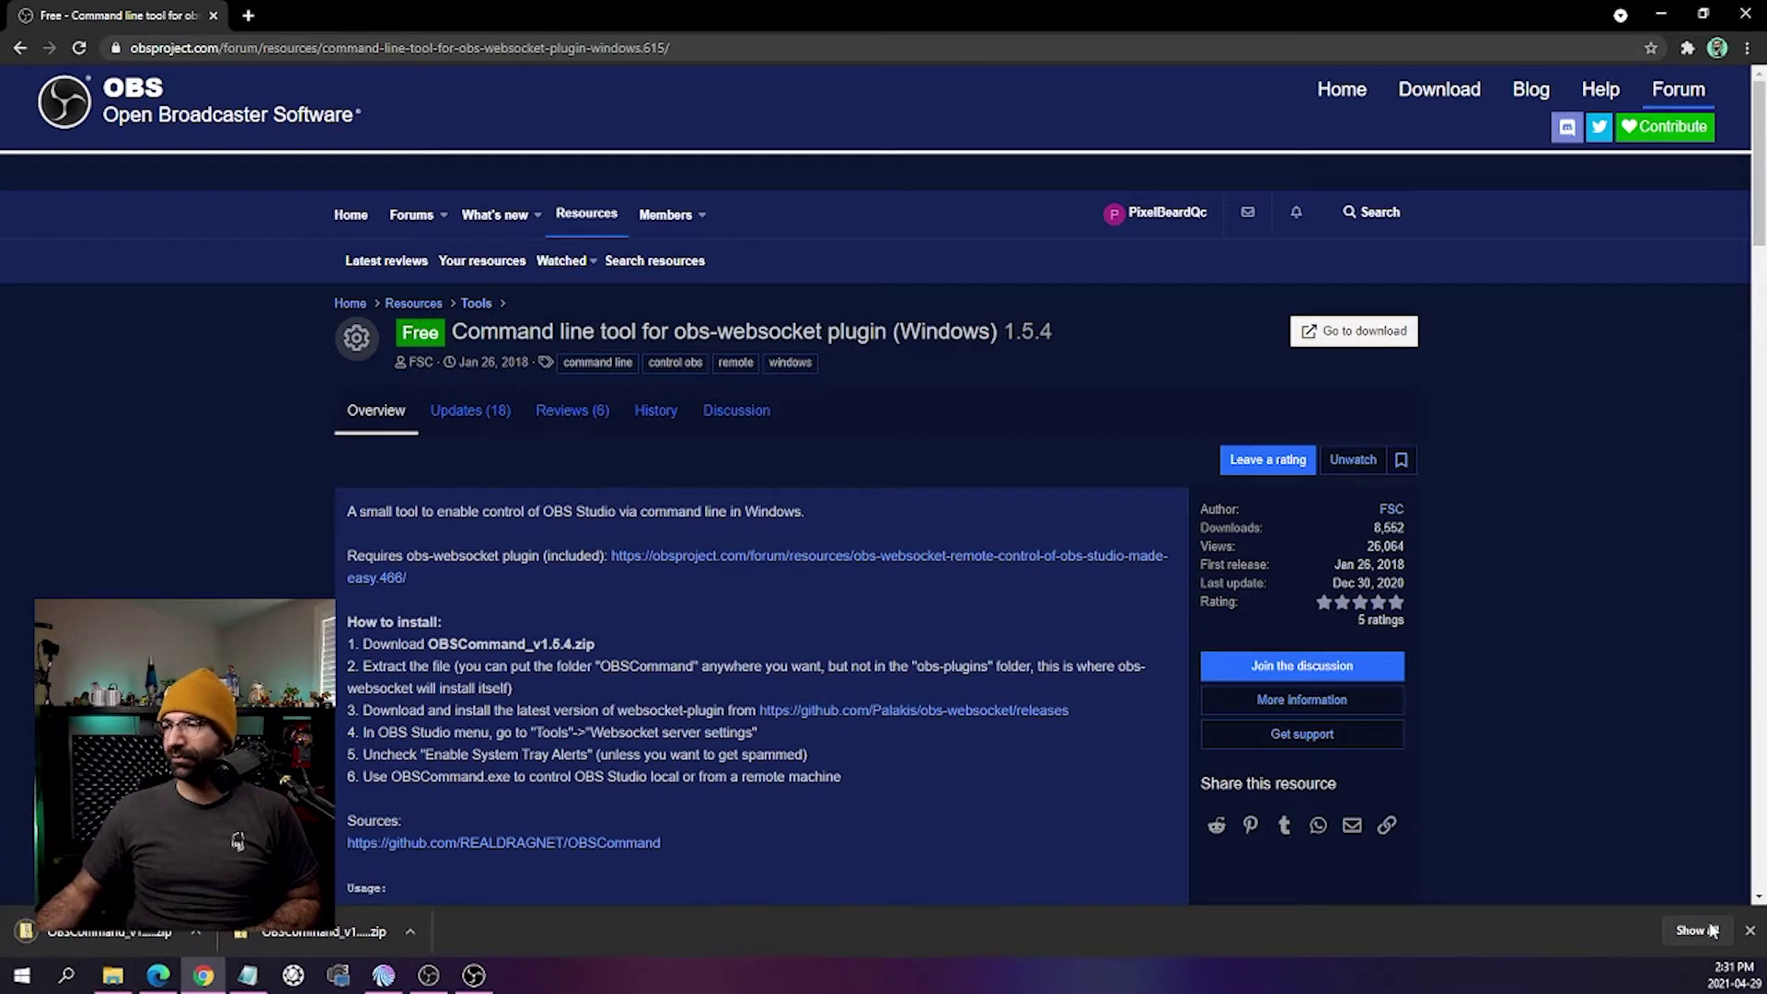
click(1750, 931)
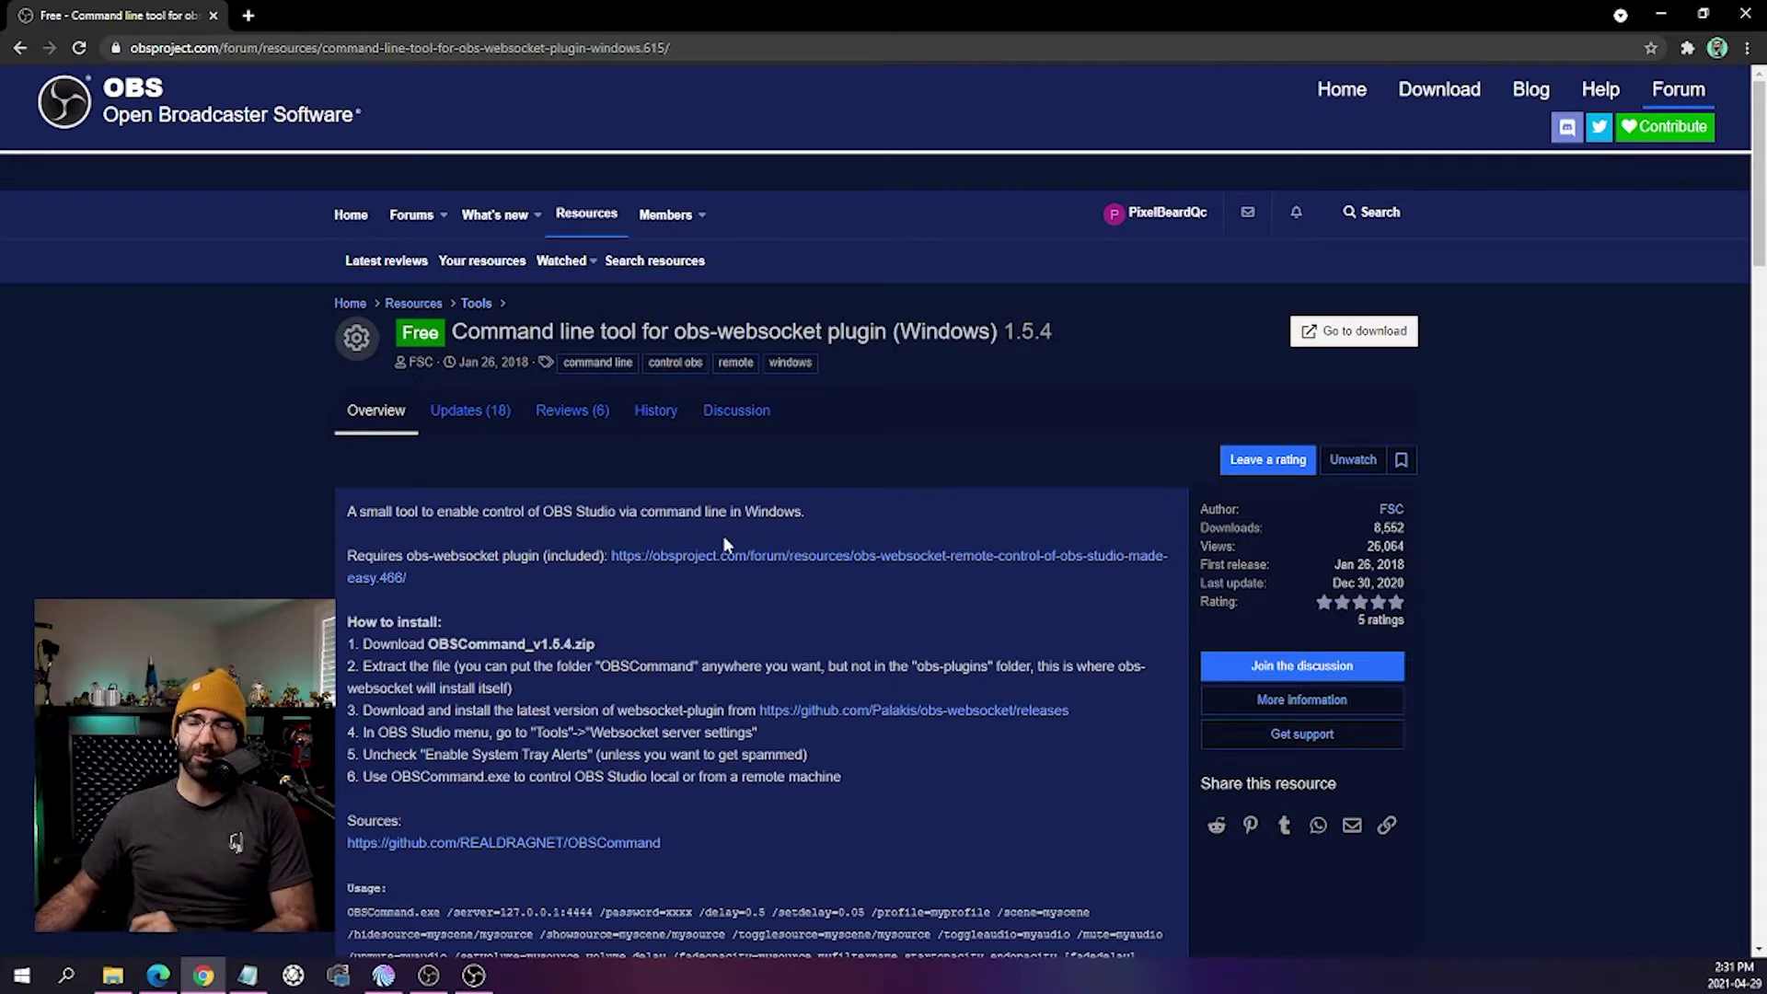
- Review the Usage options and scroll through the obs-websocket protocol reference
scroll(476, 575, down, 10)
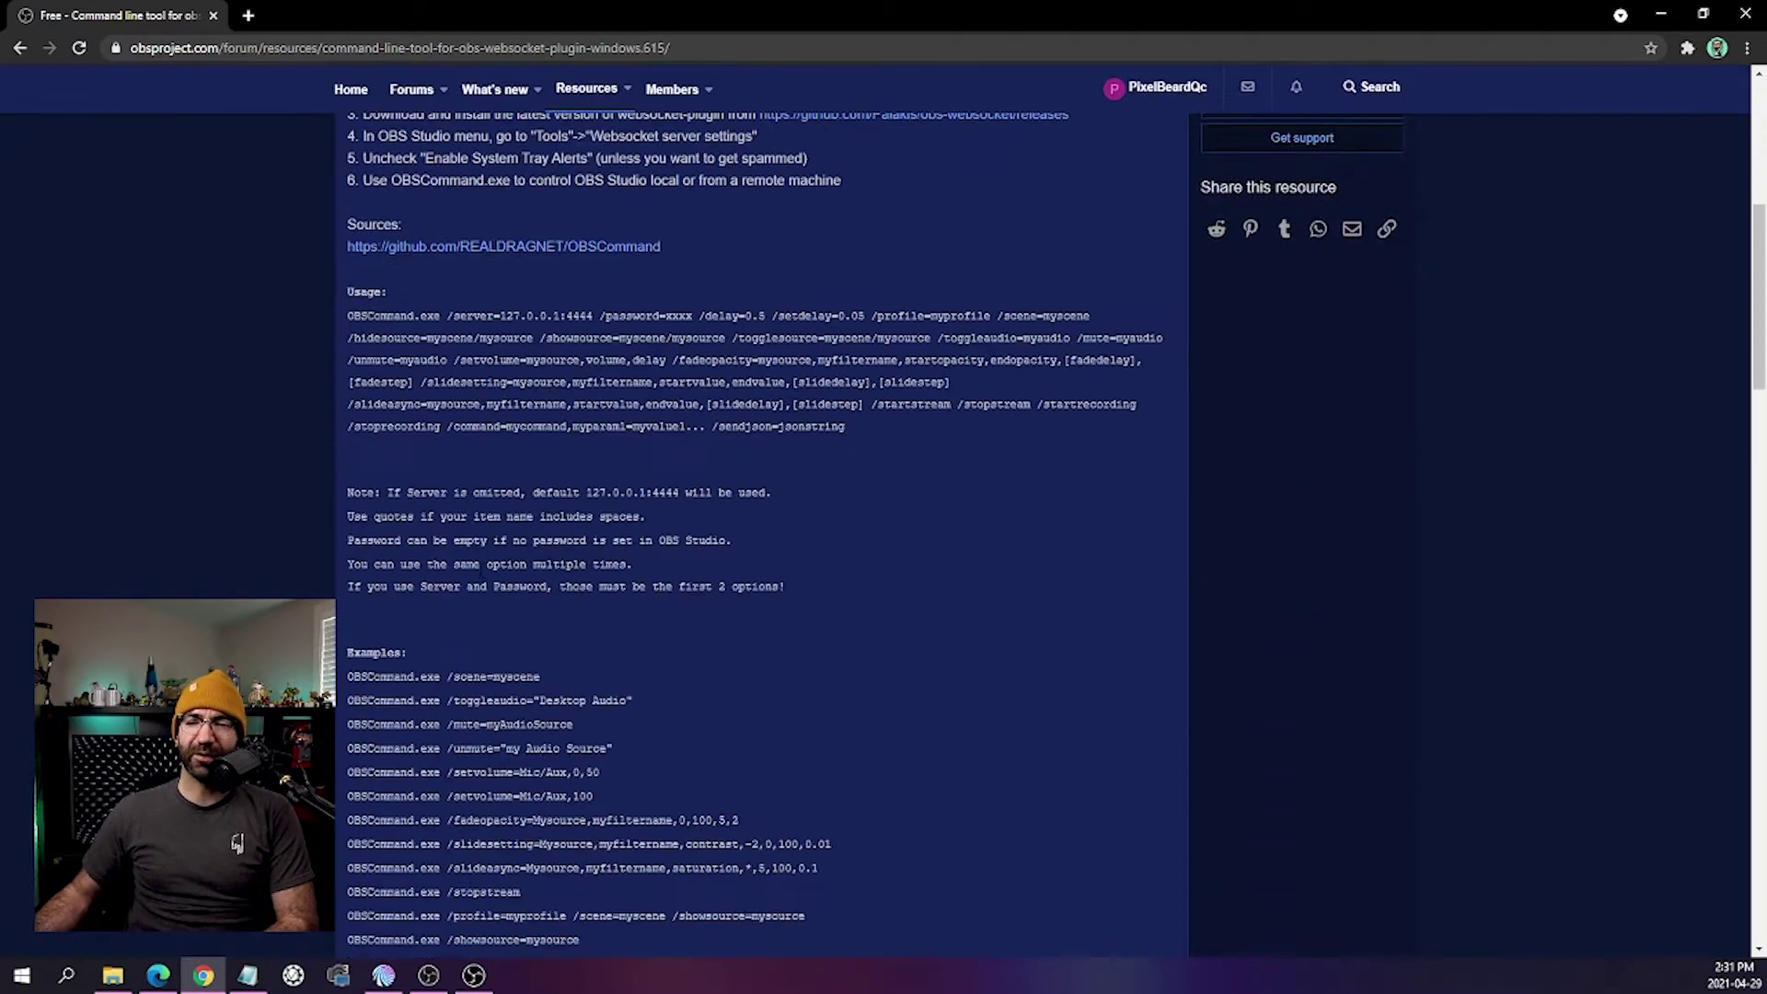
drag(368, 906, 561, 529)
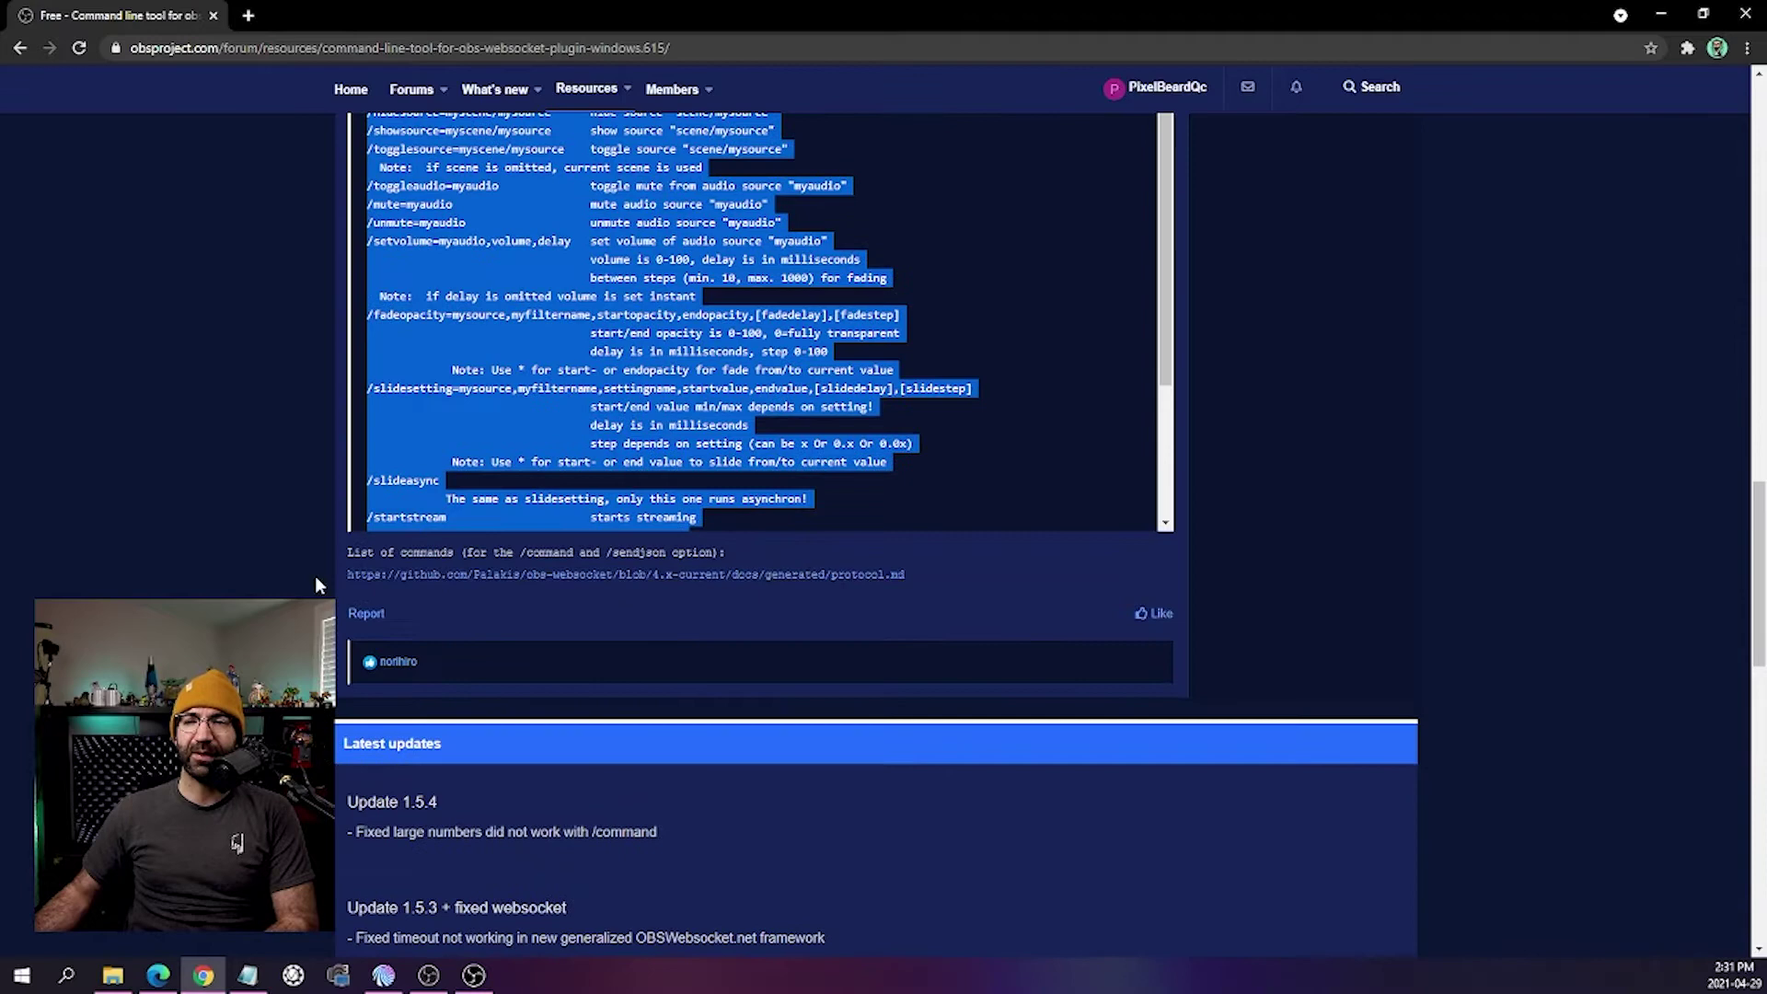
click(598, 569)
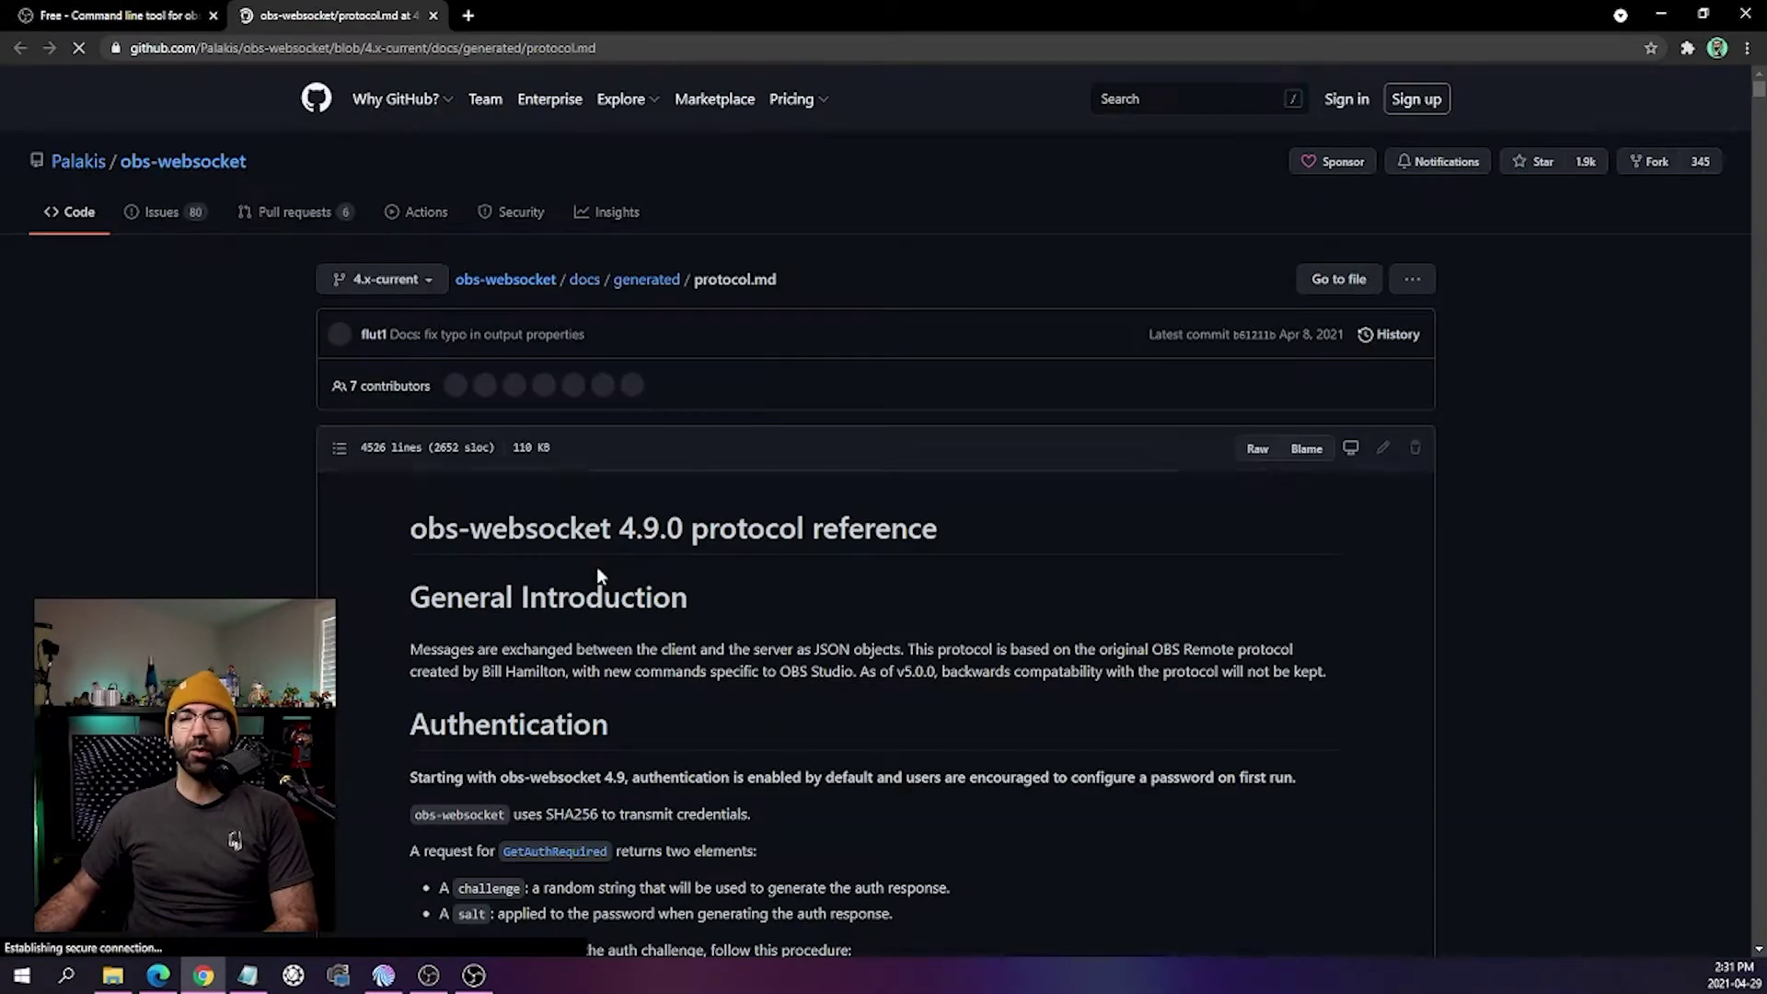
scroll(642, 545, down, 15)
scroll(642, 538, down, 20)
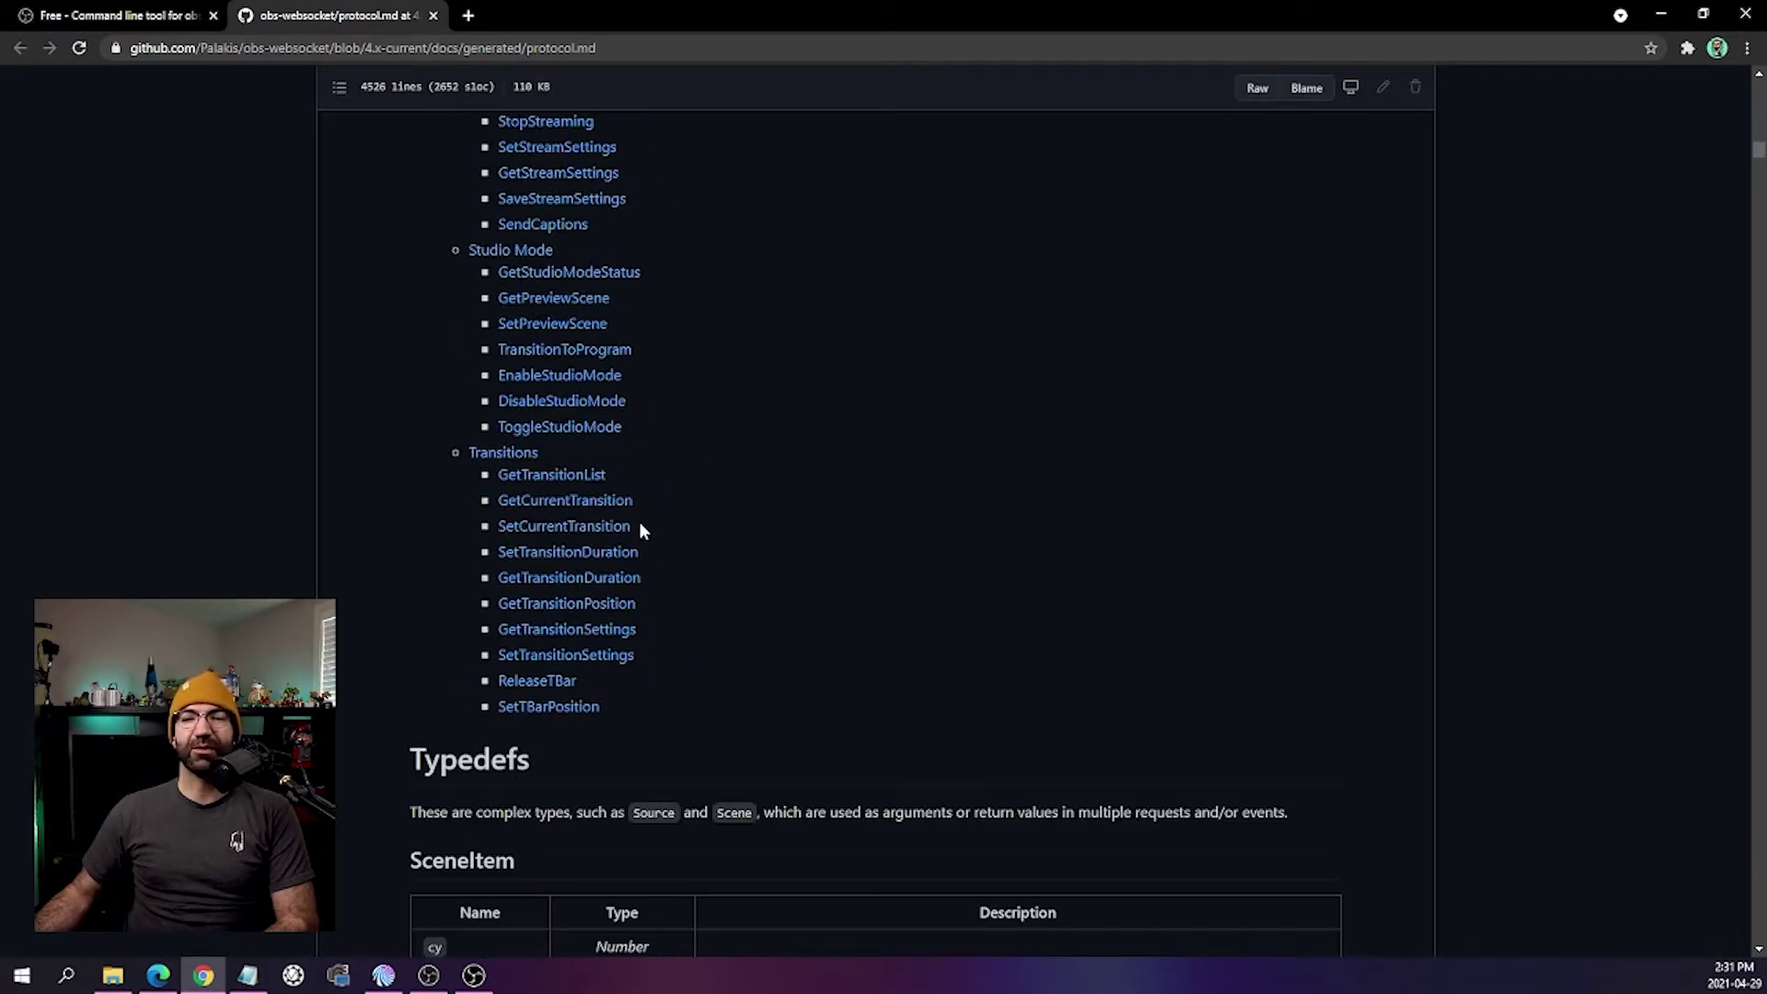
scroll(645, 512, down, 20)
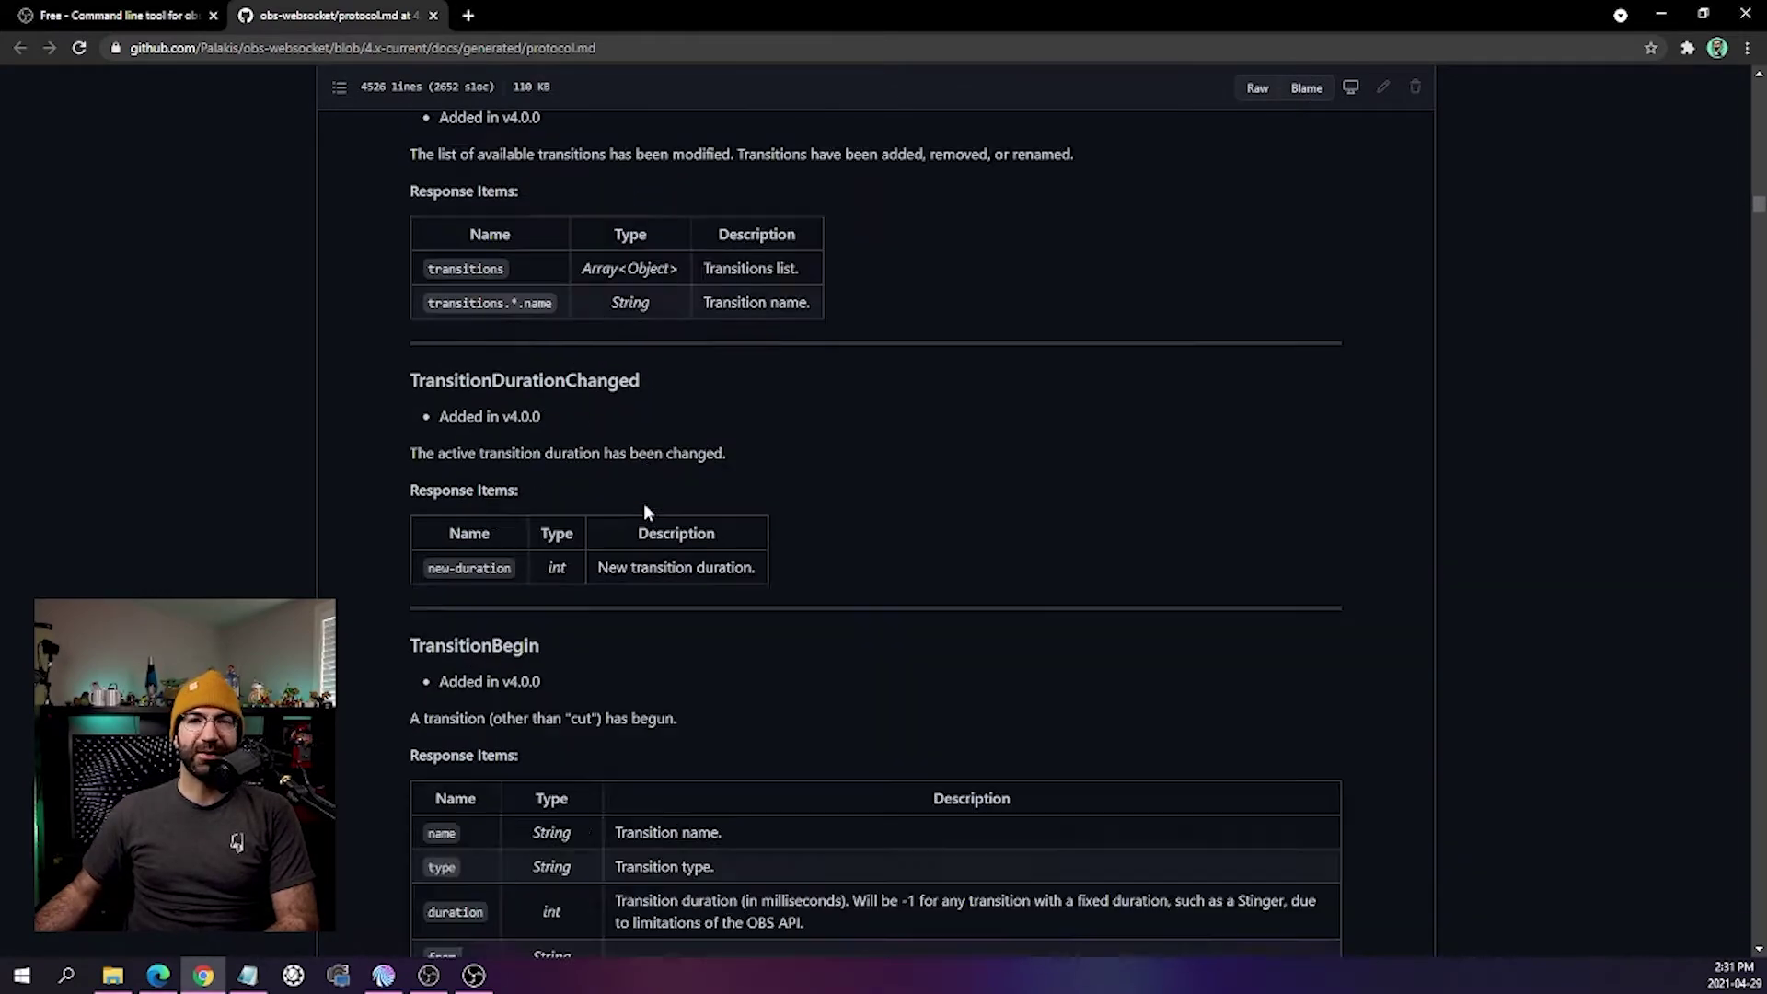
scroll(644, 434, down, 20)
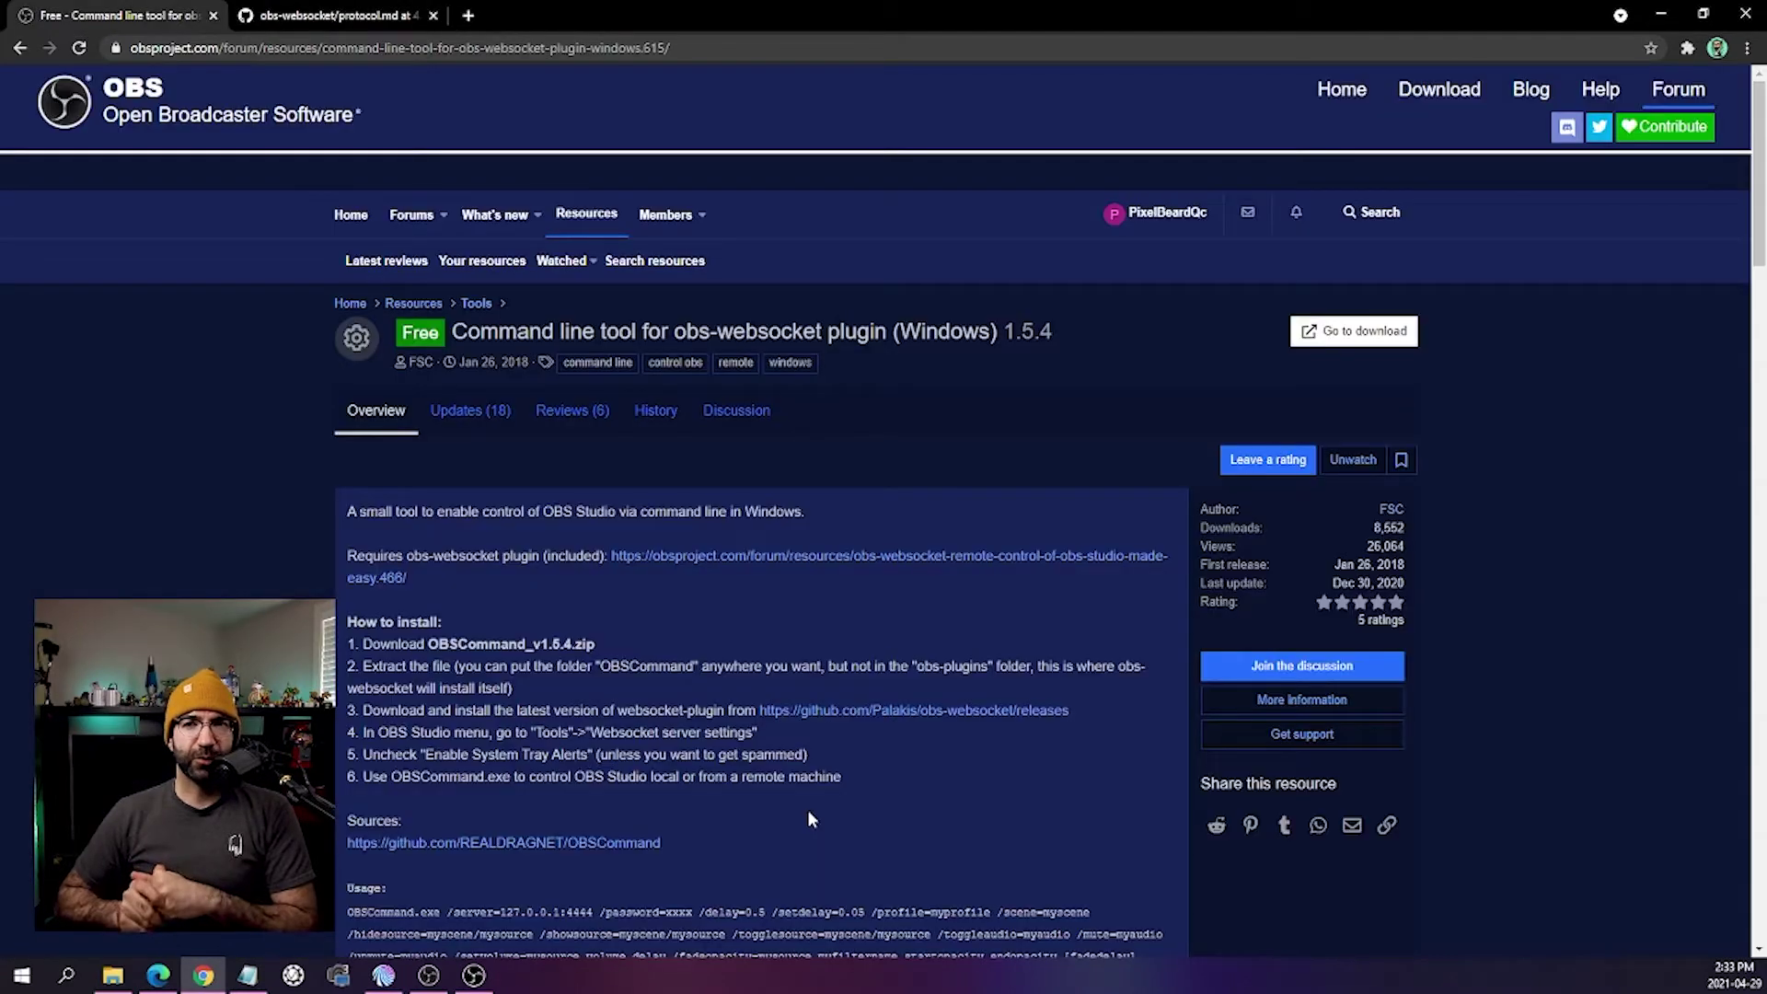
click(1662, 12)
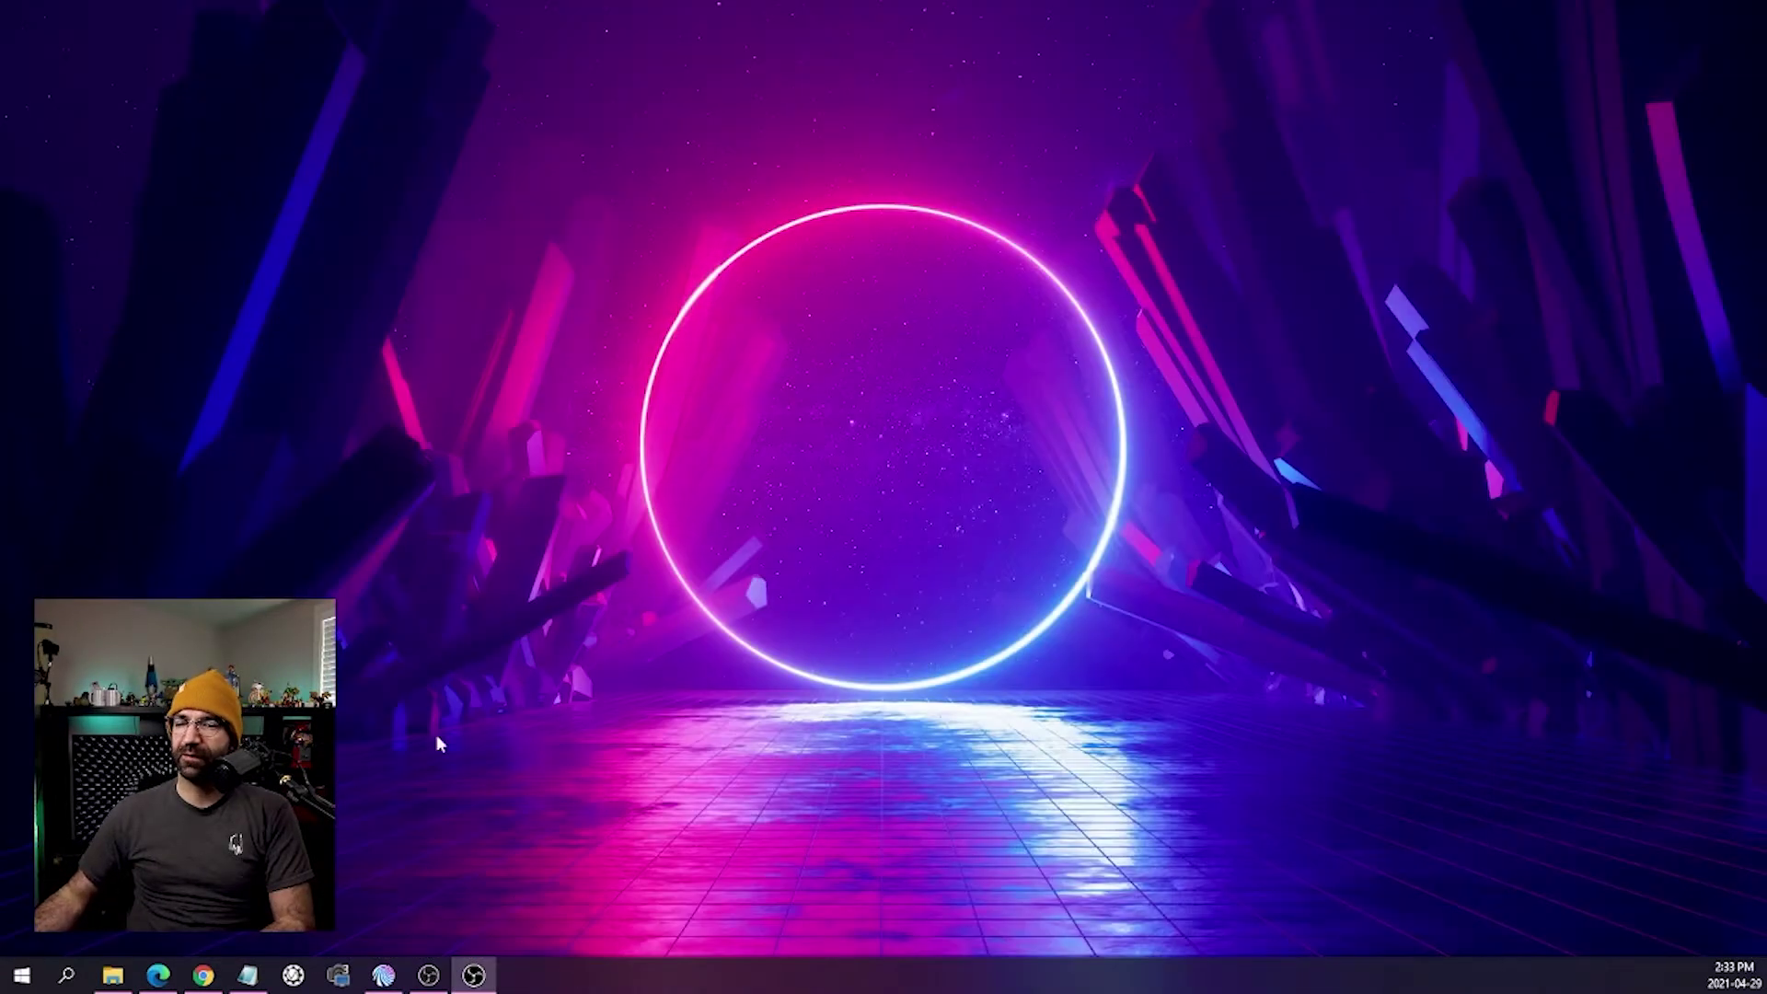
- Extract OBSCommand_v1.5.4.zip from the download folder into the suggested OBSCommand_v1.5.4 folder
click(114, 976)
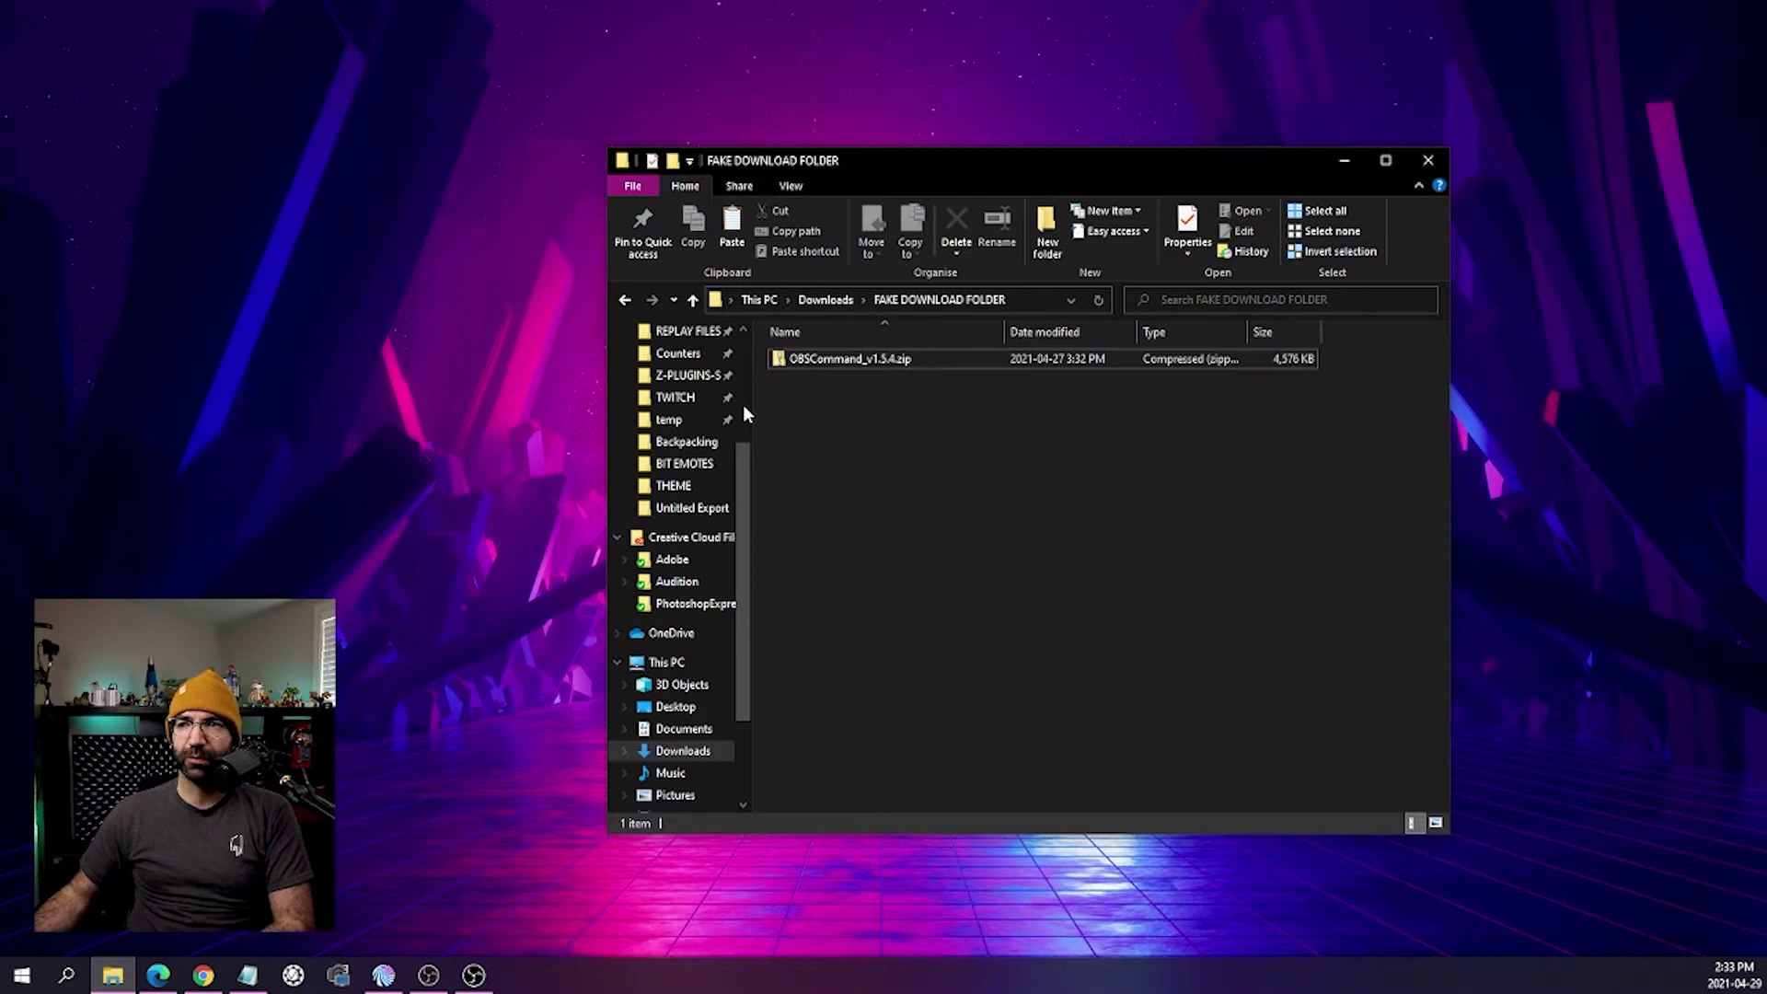
click(811, 364)
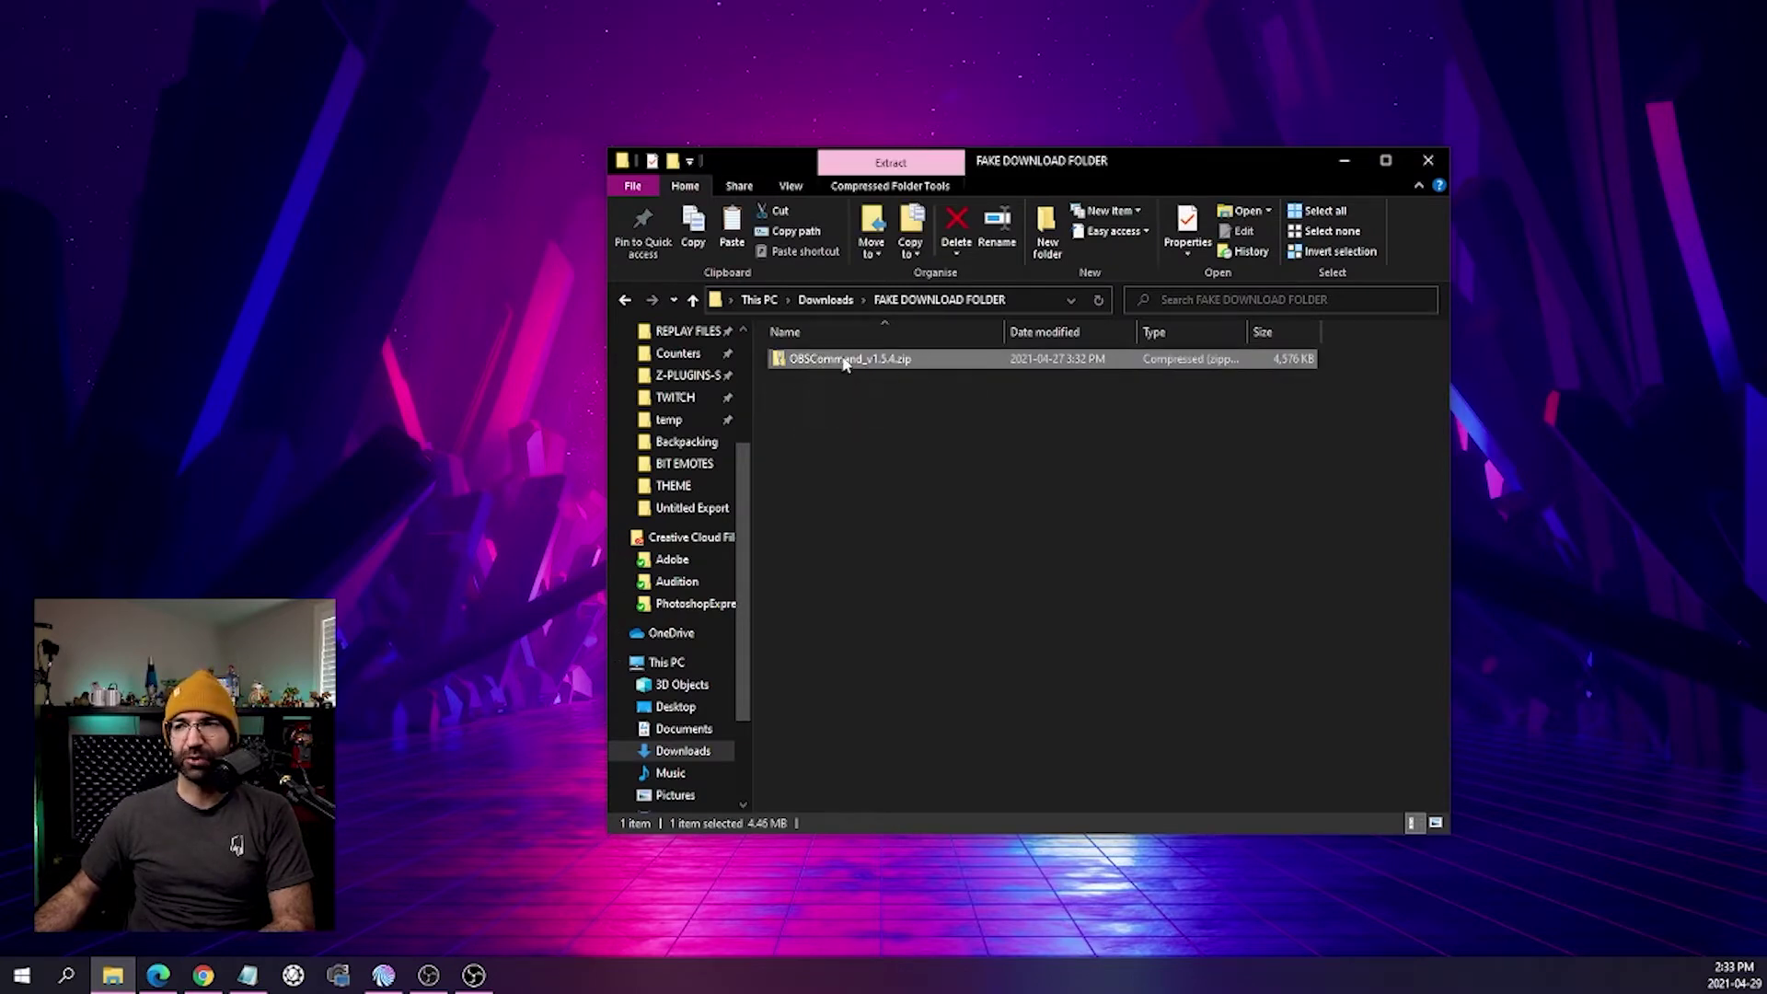
right_click(840, 365)
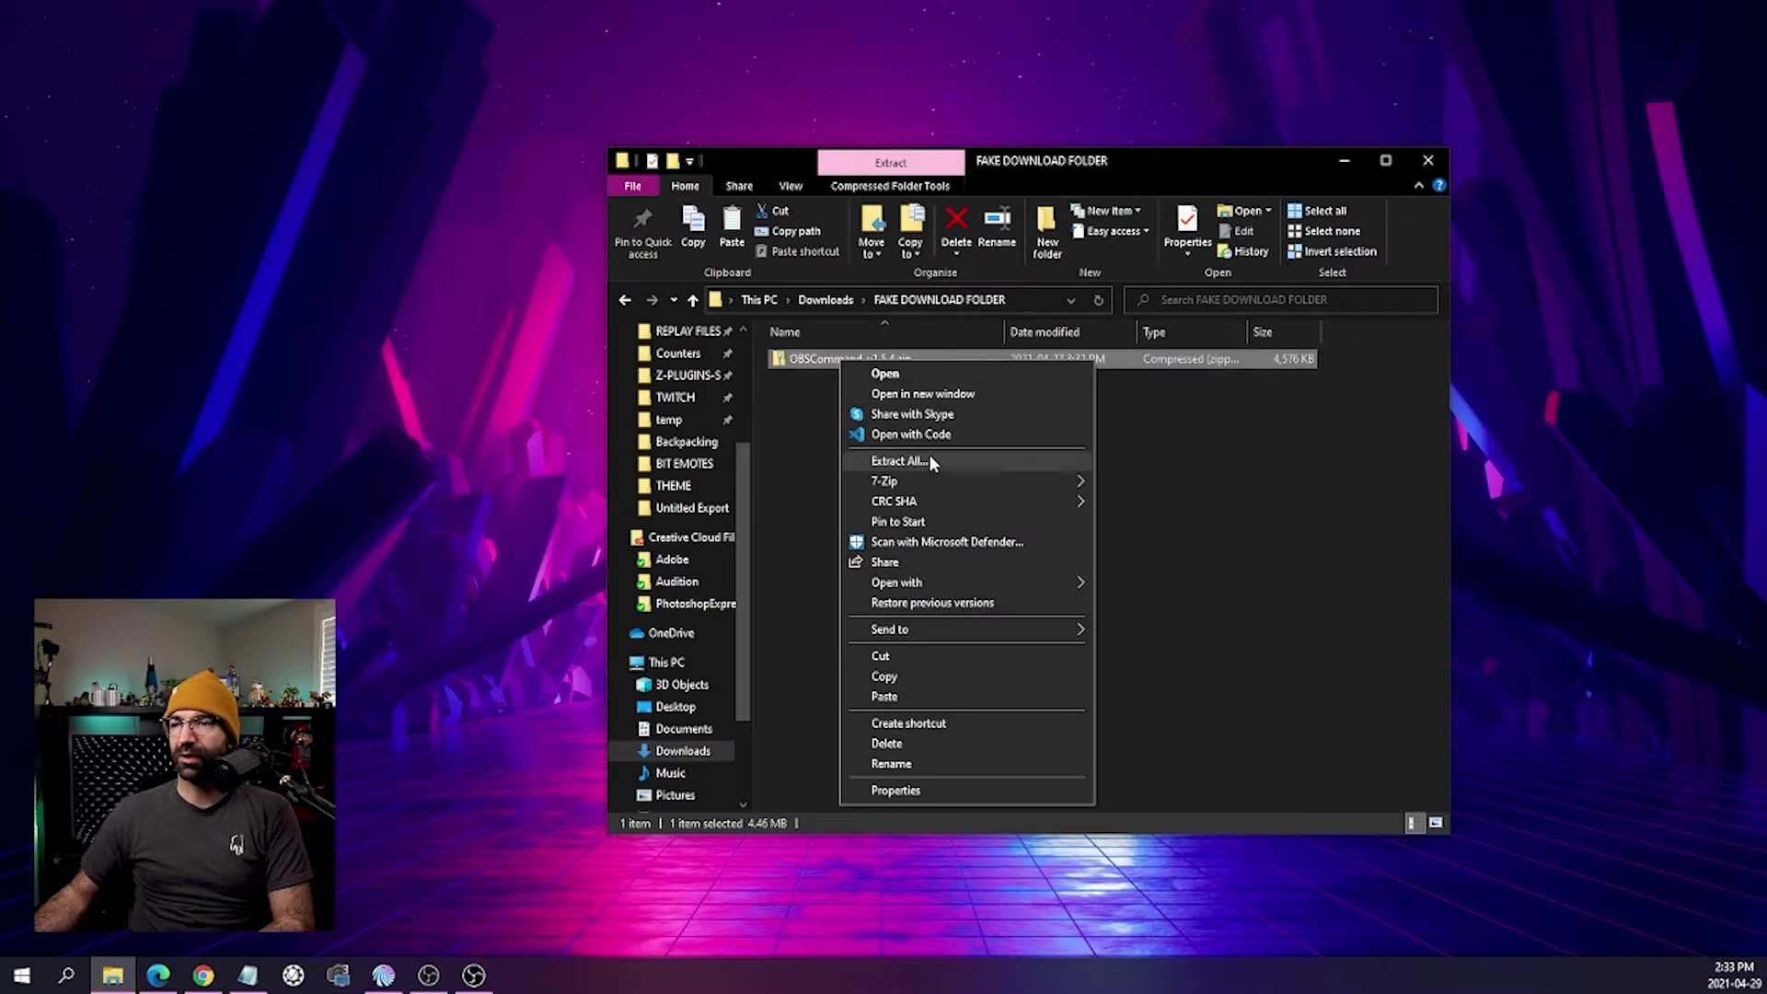
click(929, 454)
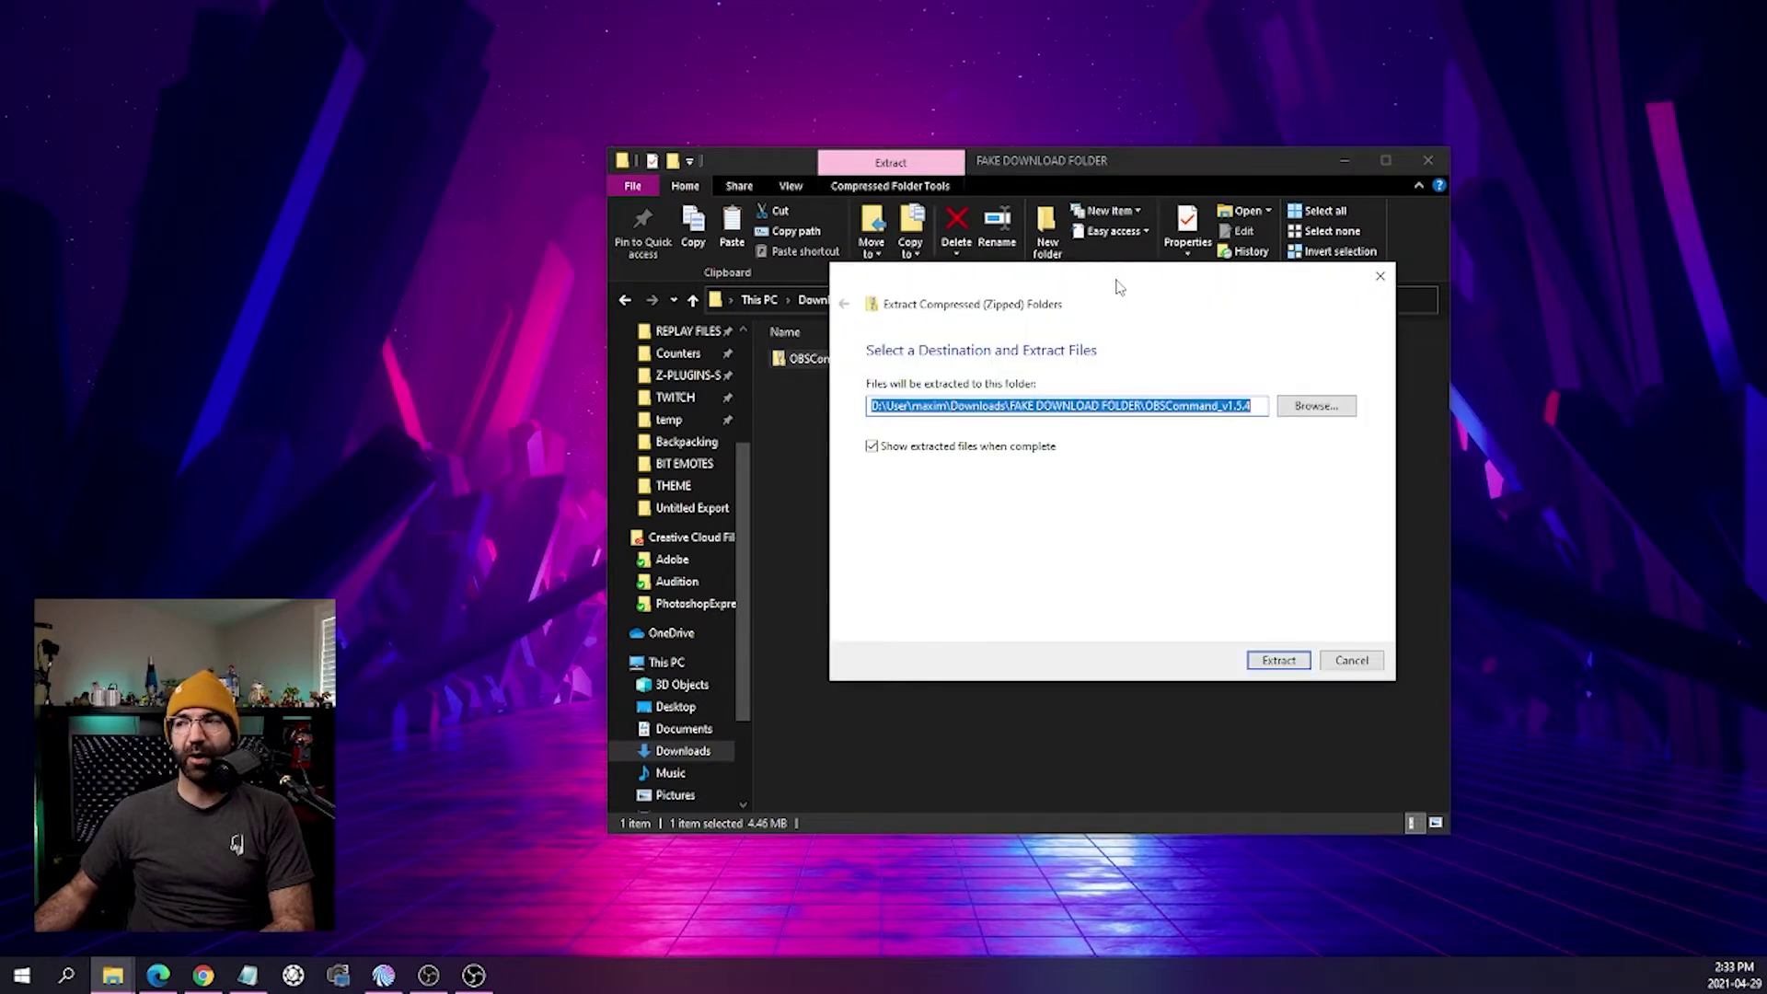
click(1285, 663)
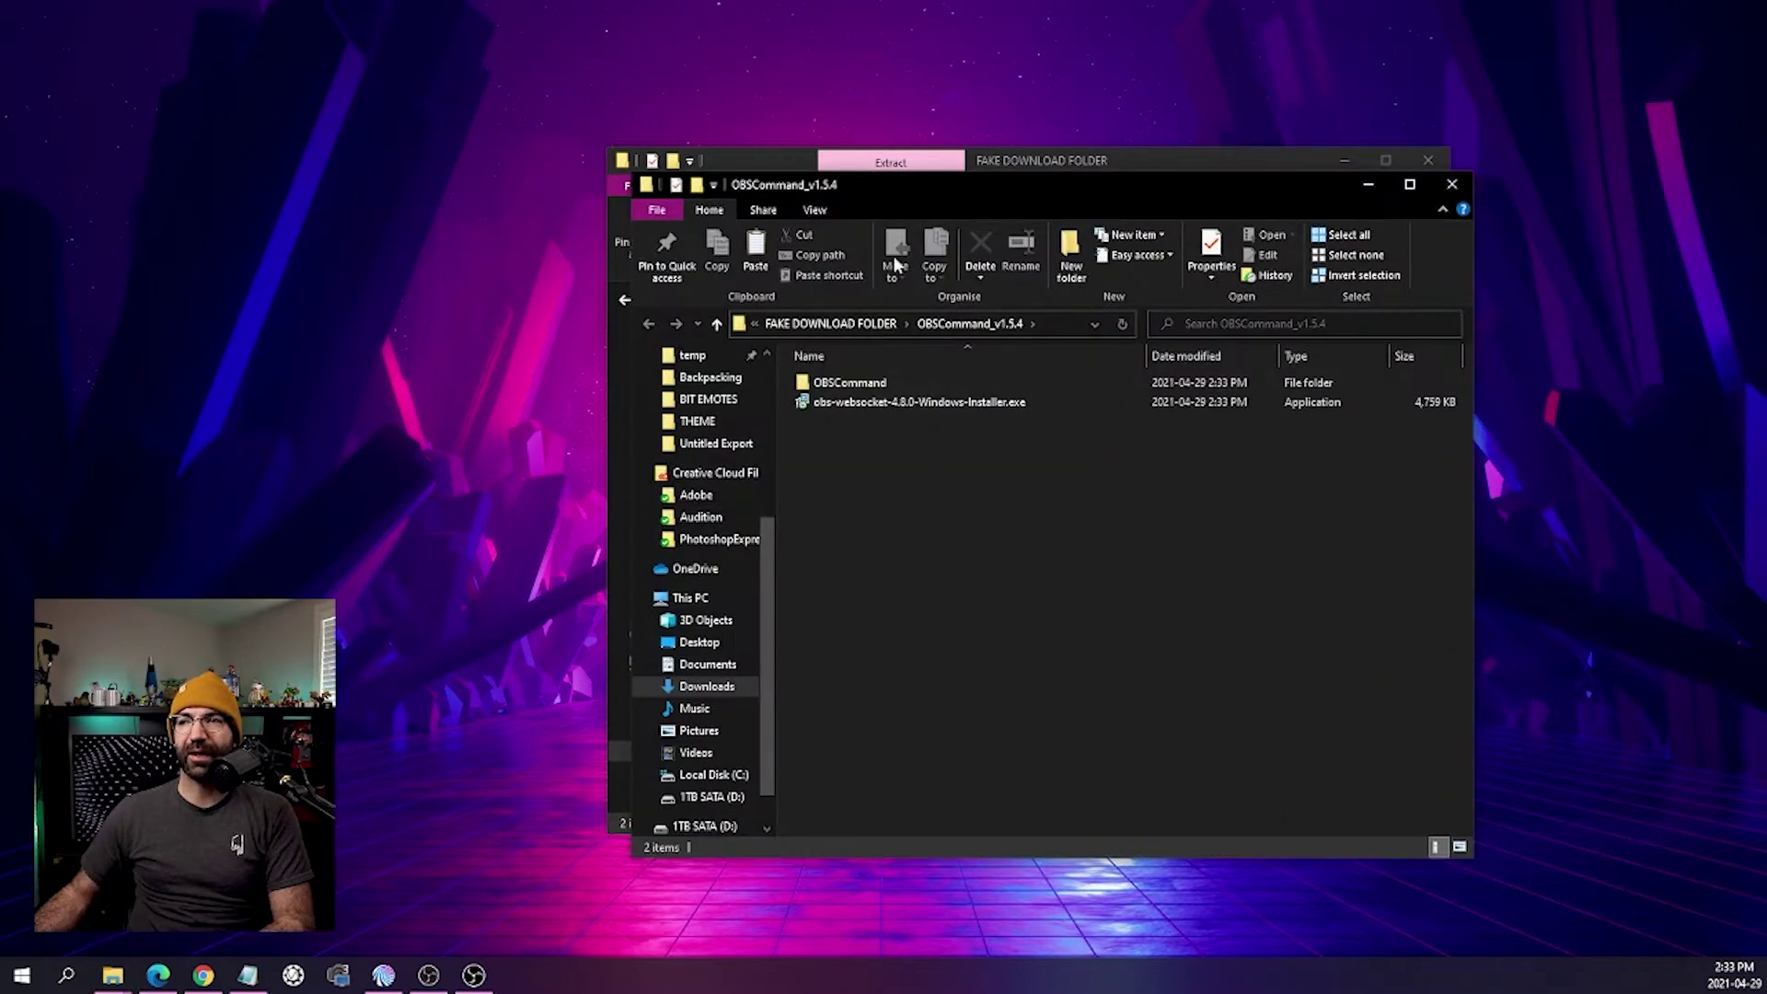
drag(902, 189, 860, 185)
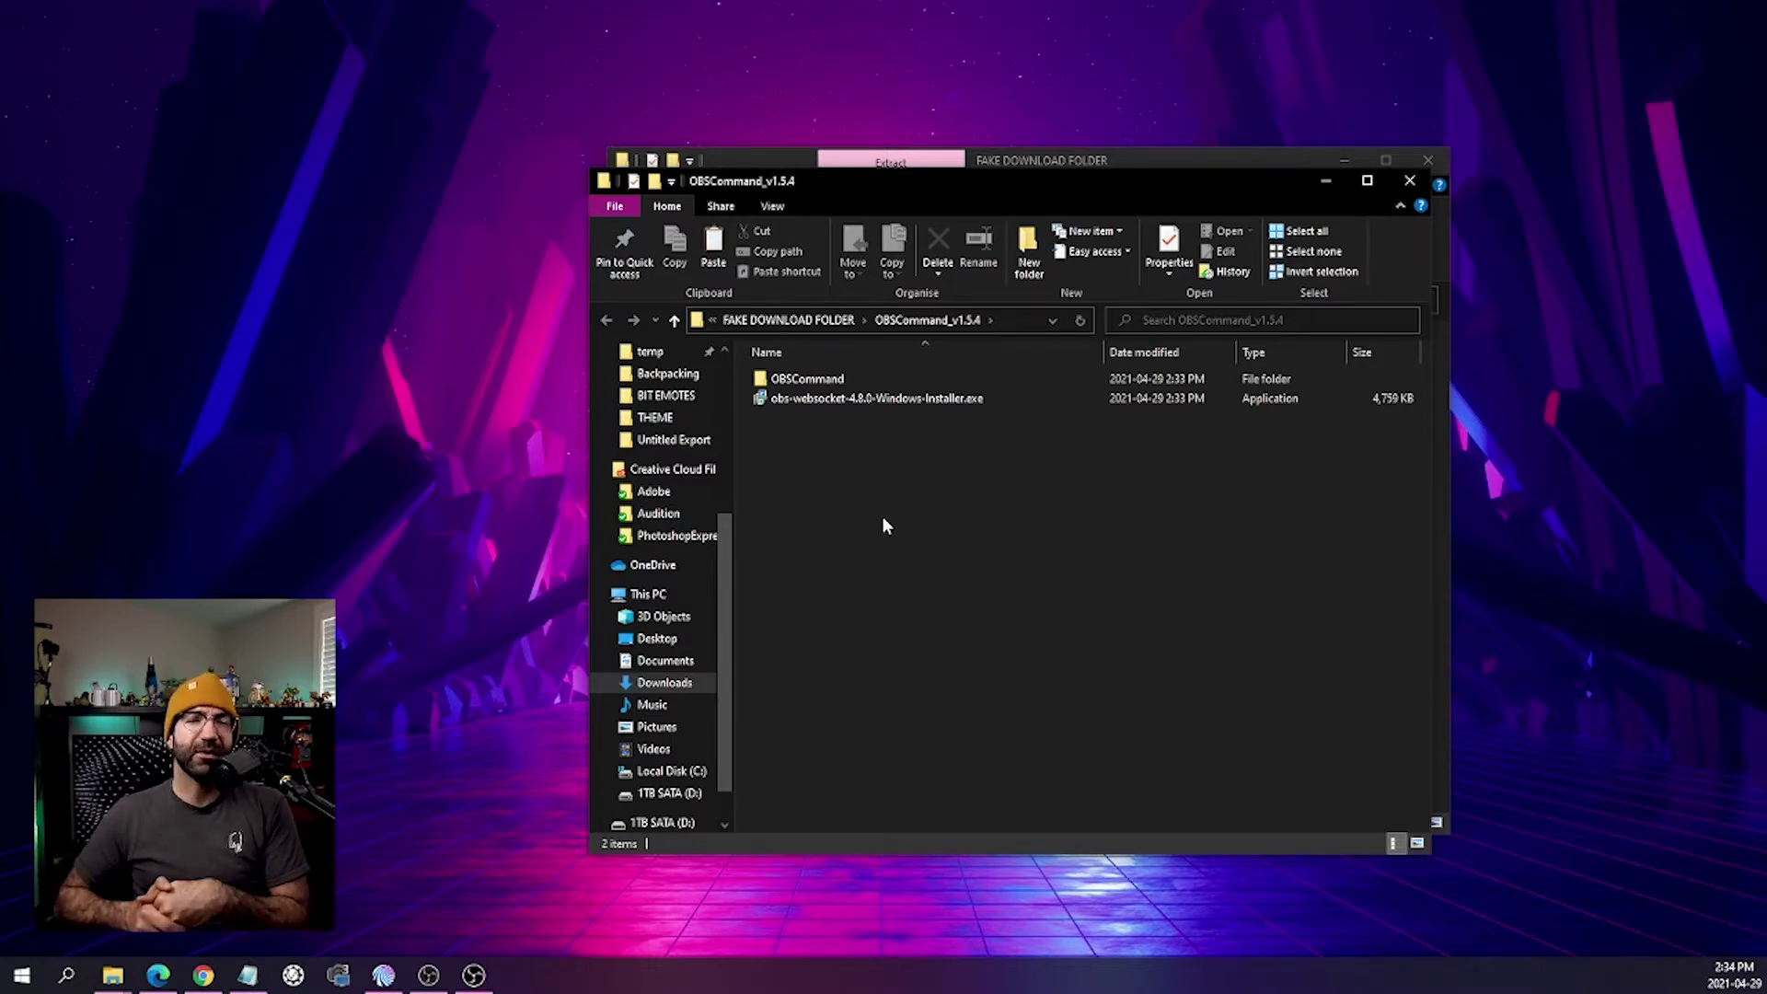
- Open the OBSCommand folder at the top-left with OBS Studio beside it
click(808, 380)
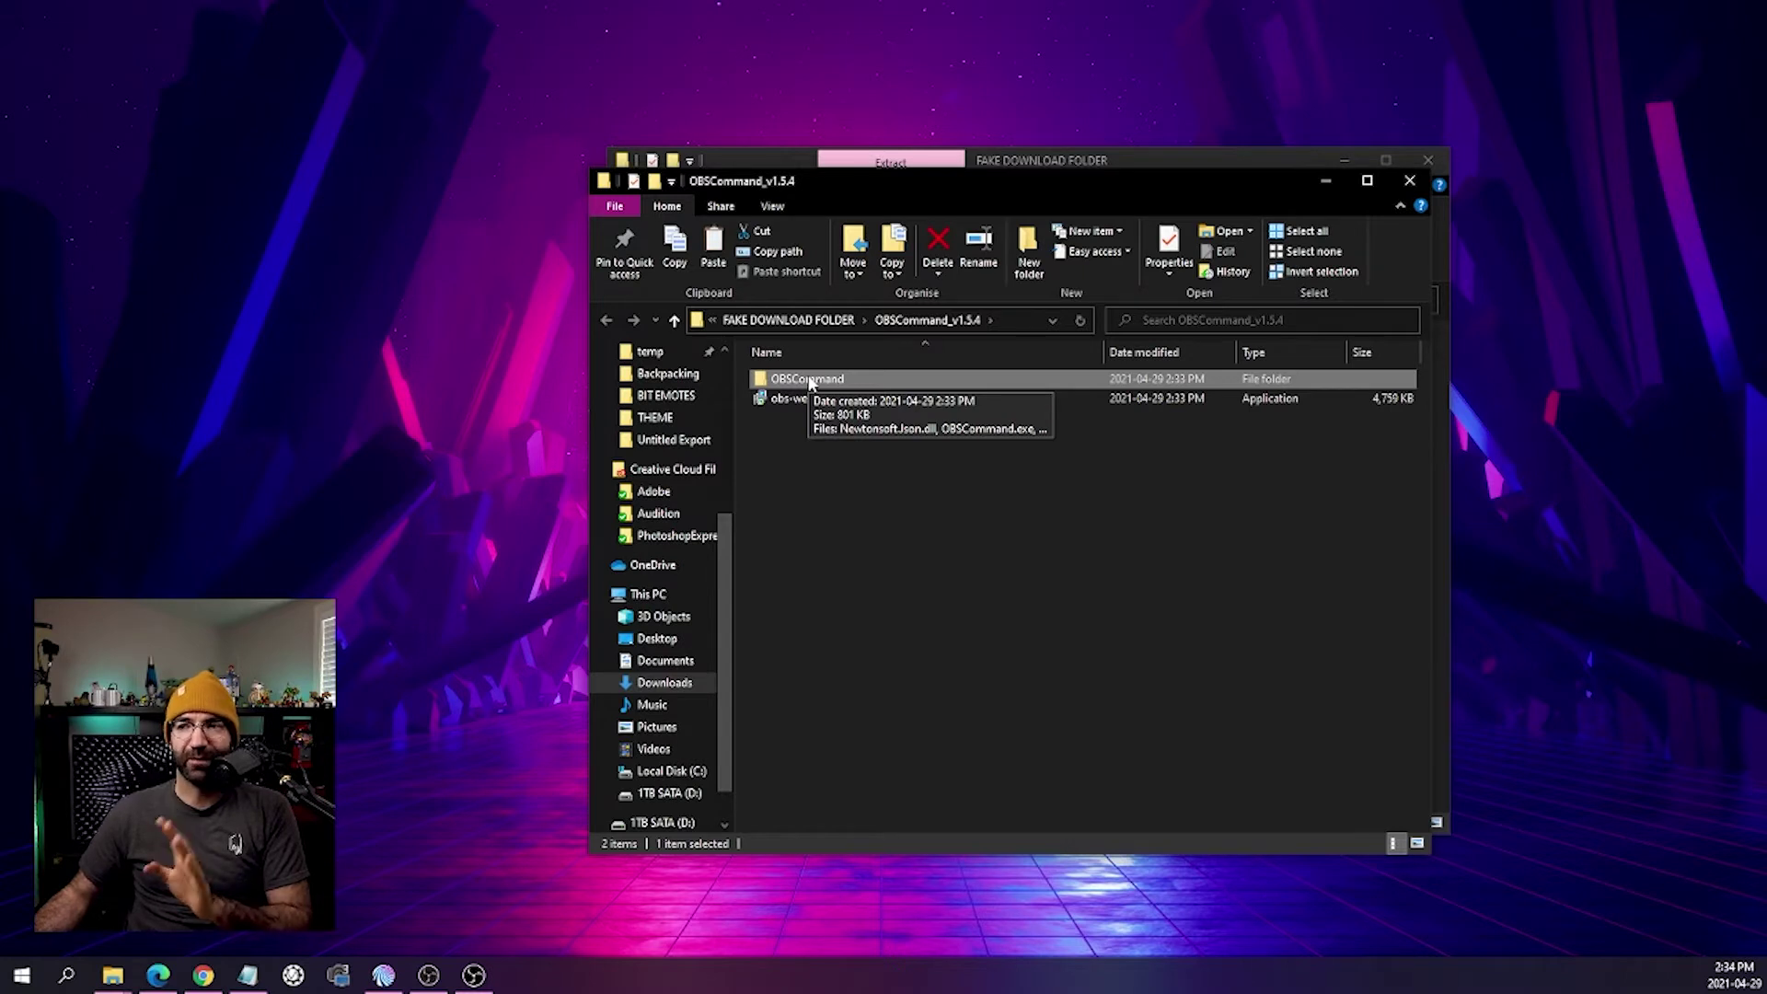
double_click(810, 381)
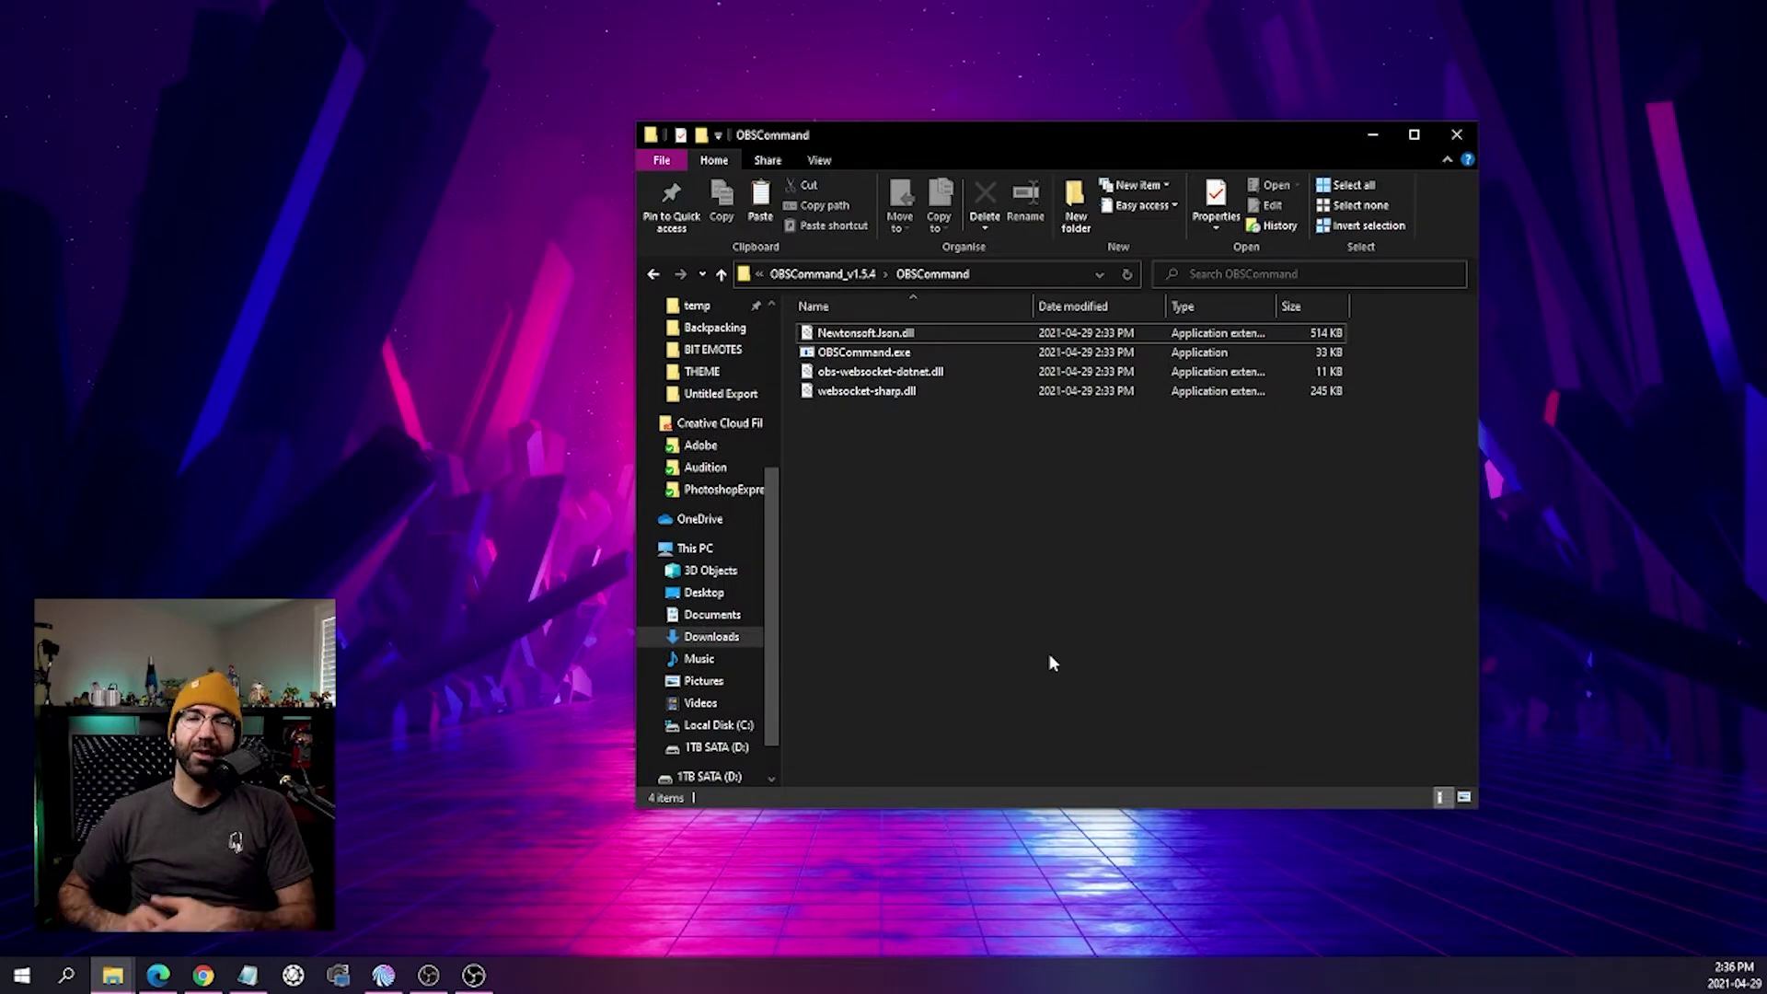
drag(976, 124, 352, 53)
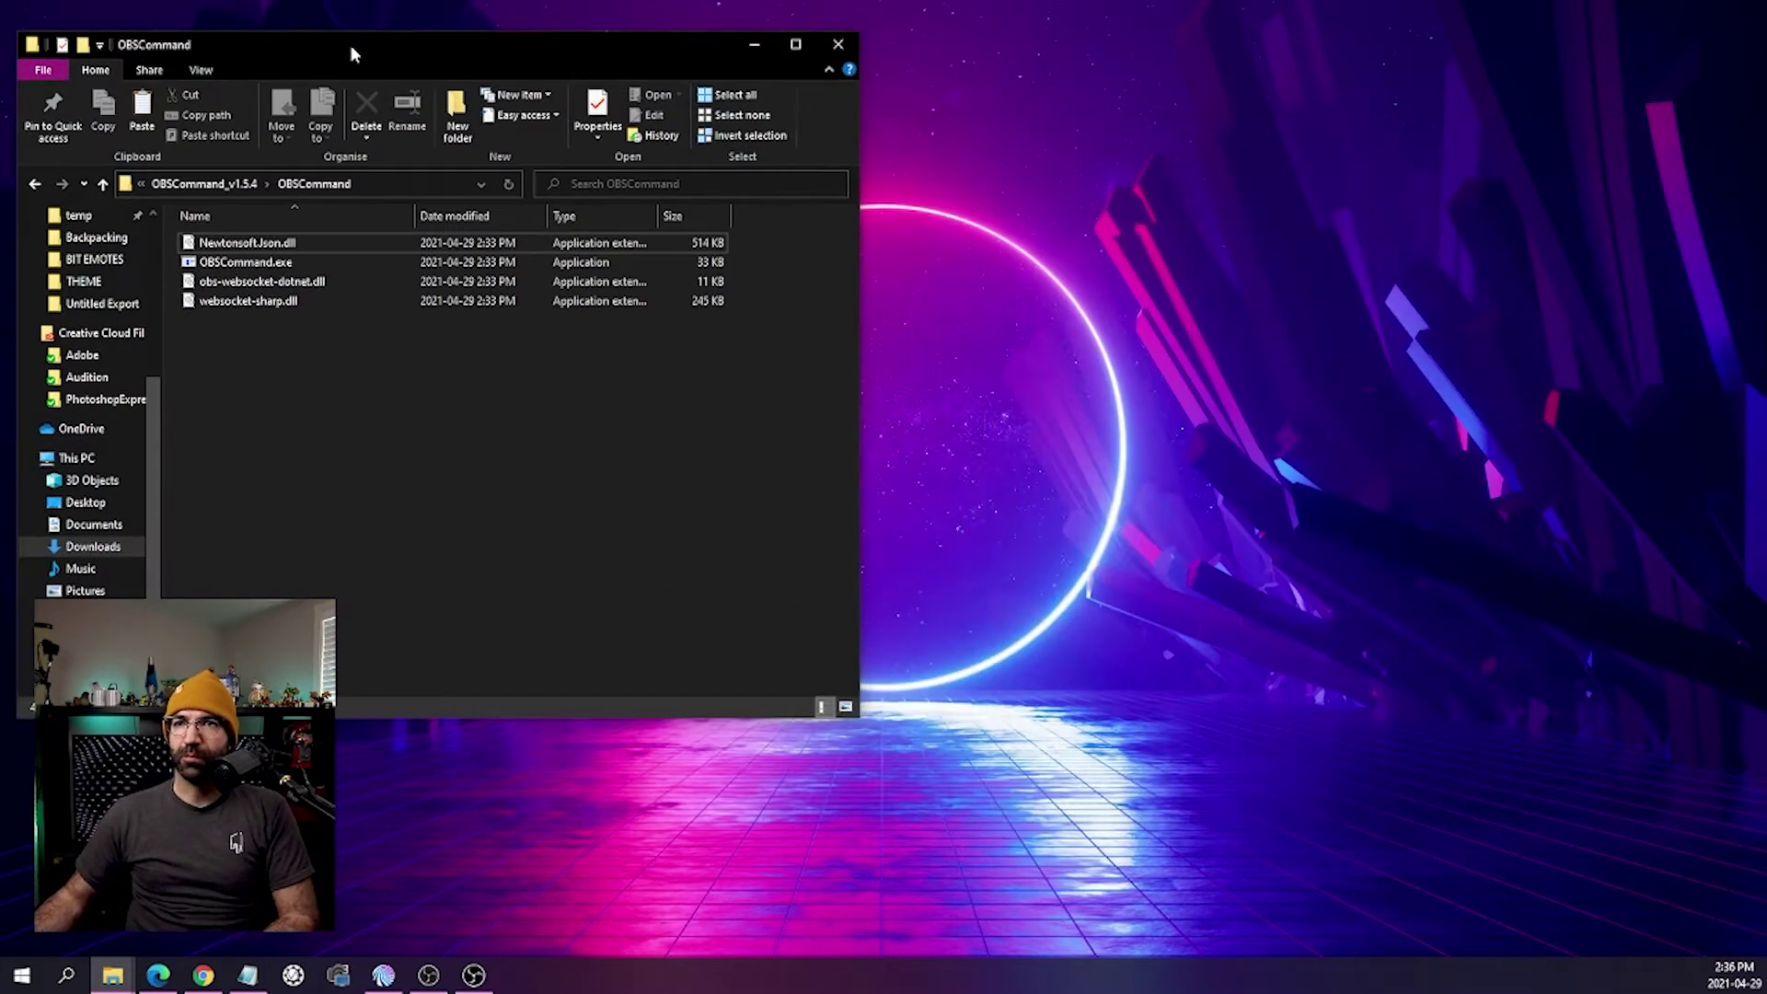
click(429, 975)
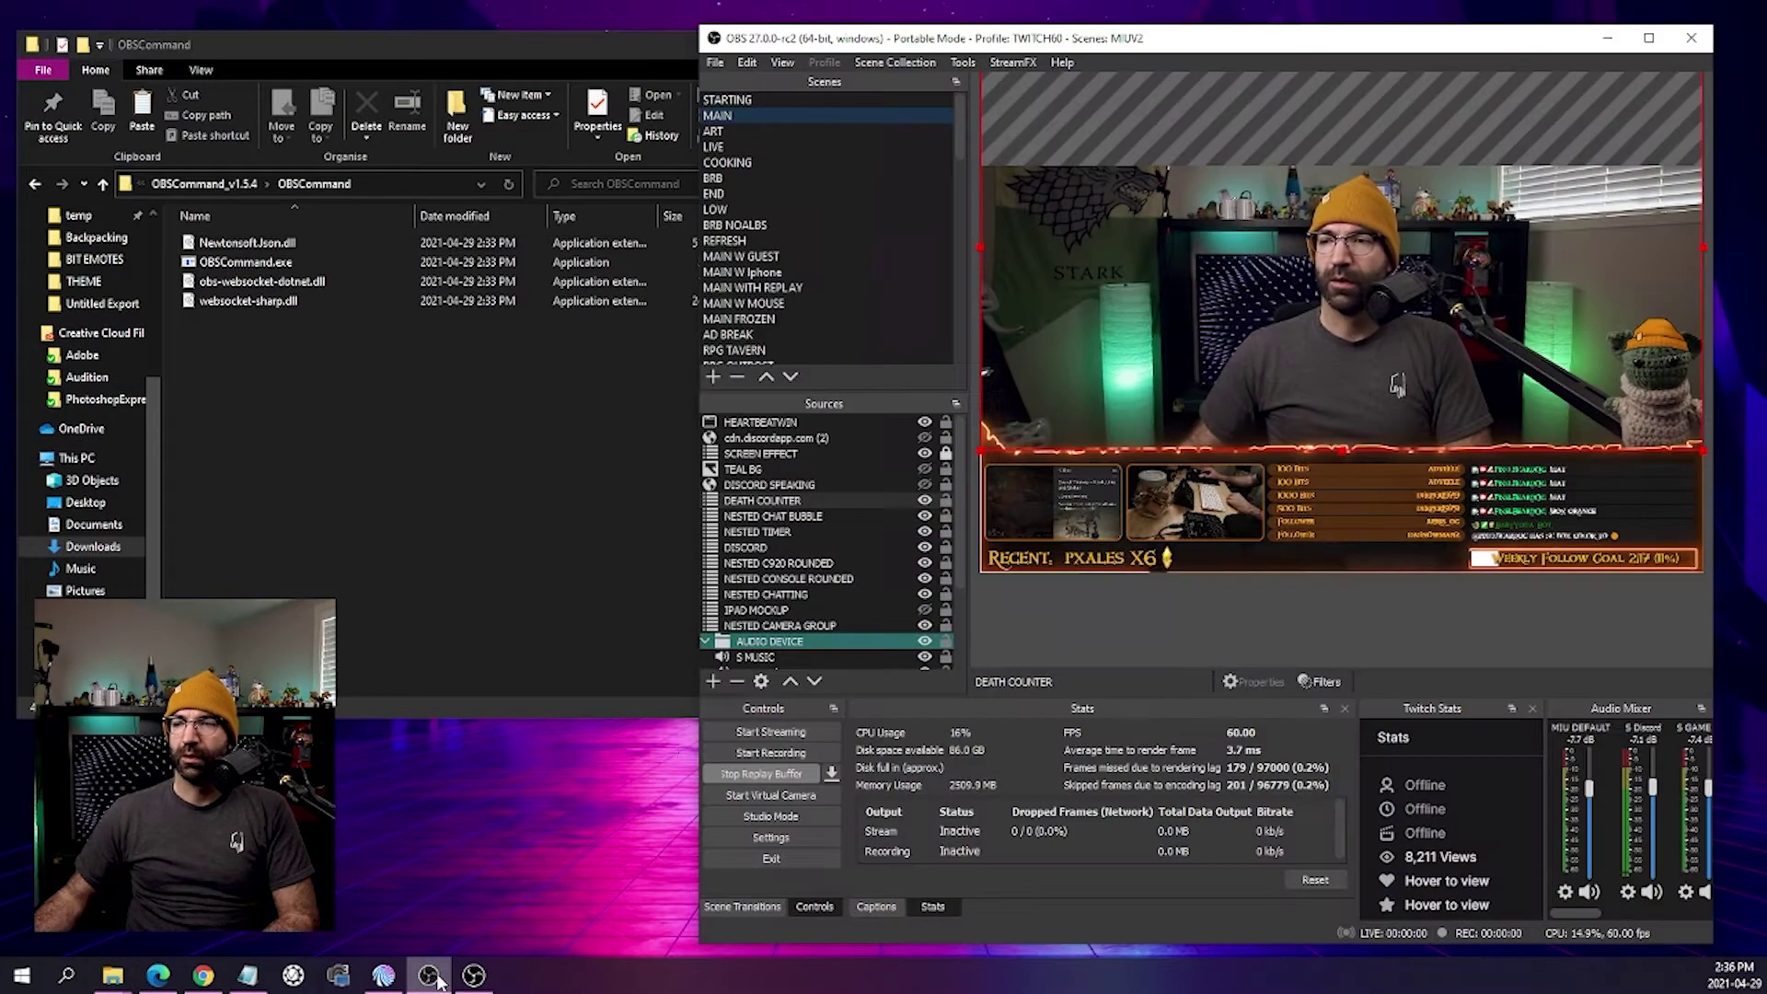
- Open a Command Prompt in the OBSCommand folder and type obscommand.exe with sample arguments
click(394, 176)
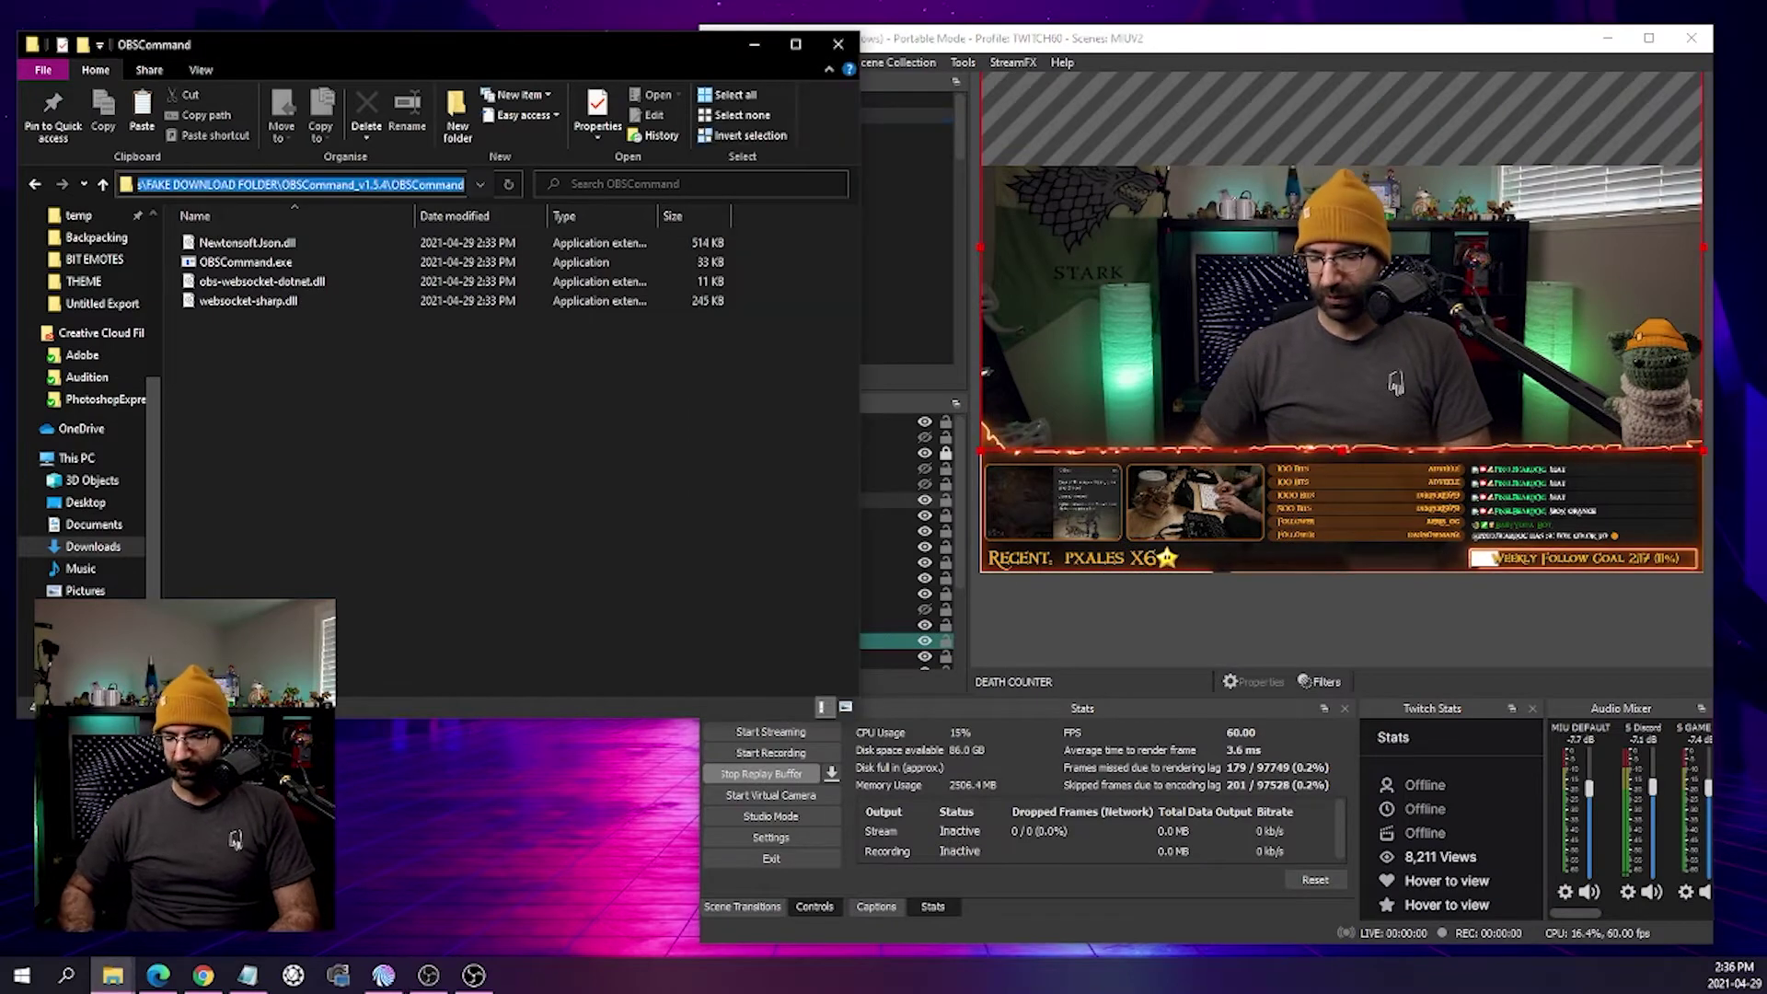
text(cmd)
key(Return)
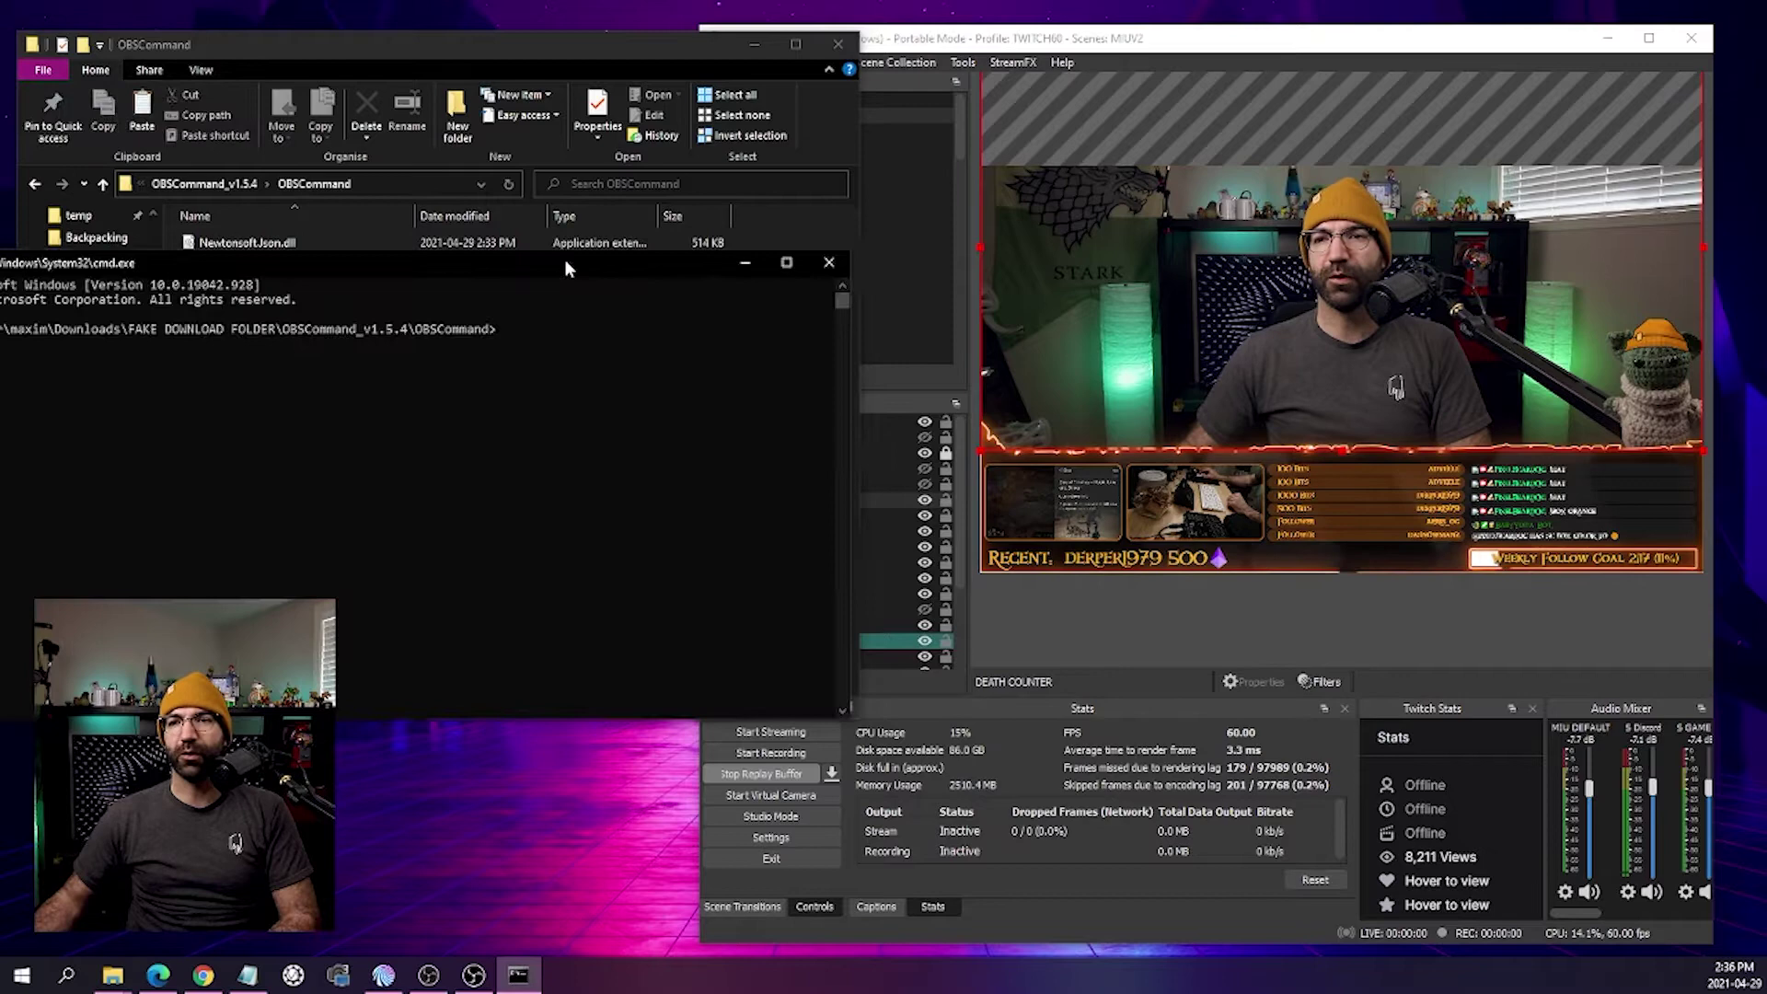
drag(565, 258, 677, 53)
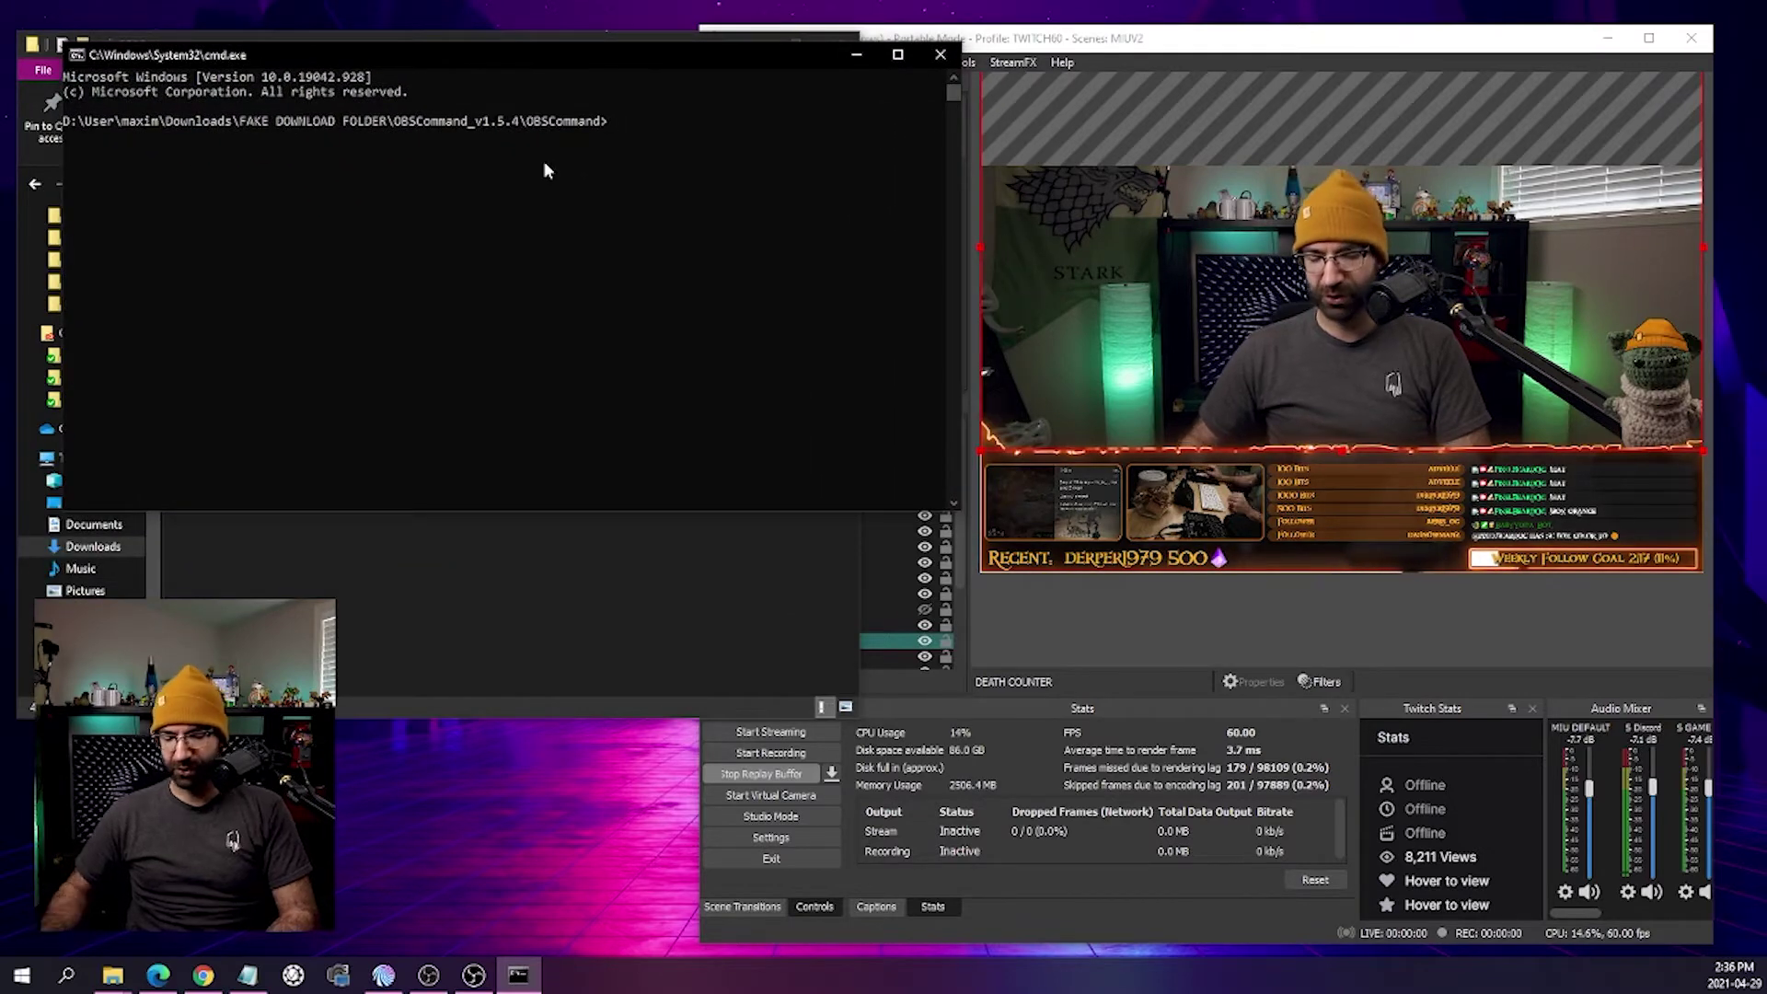
text(obscomm)
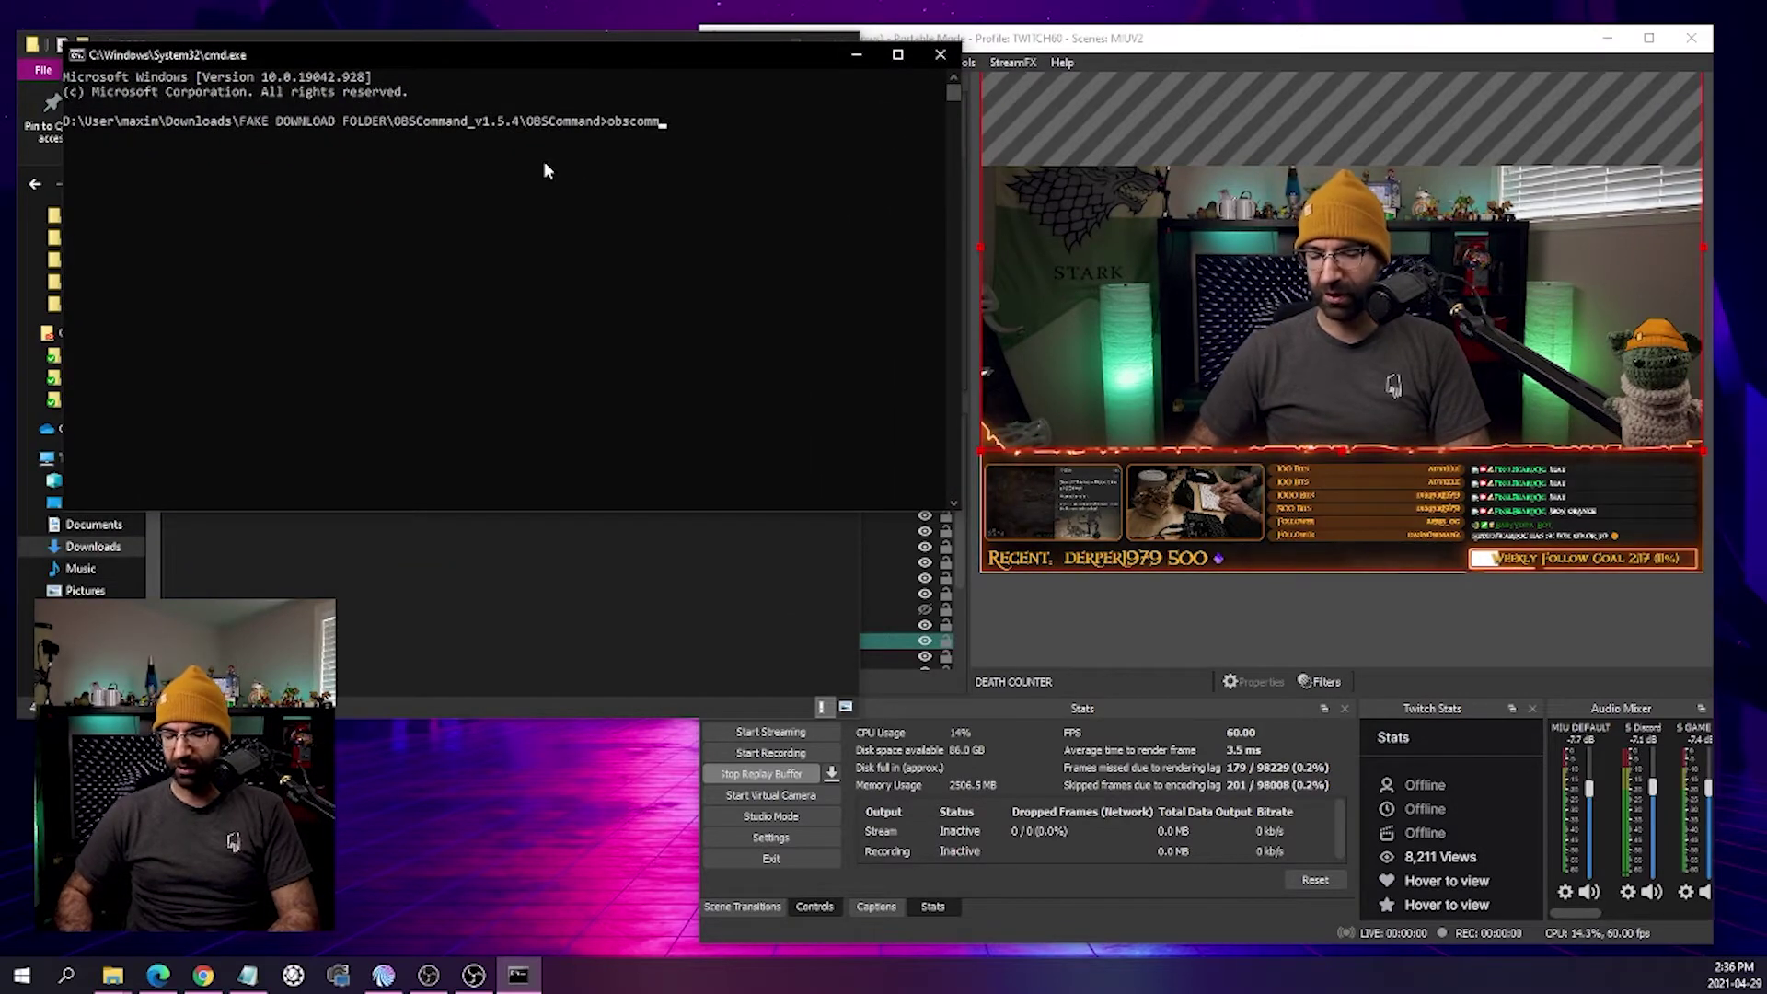
text(and.exe)
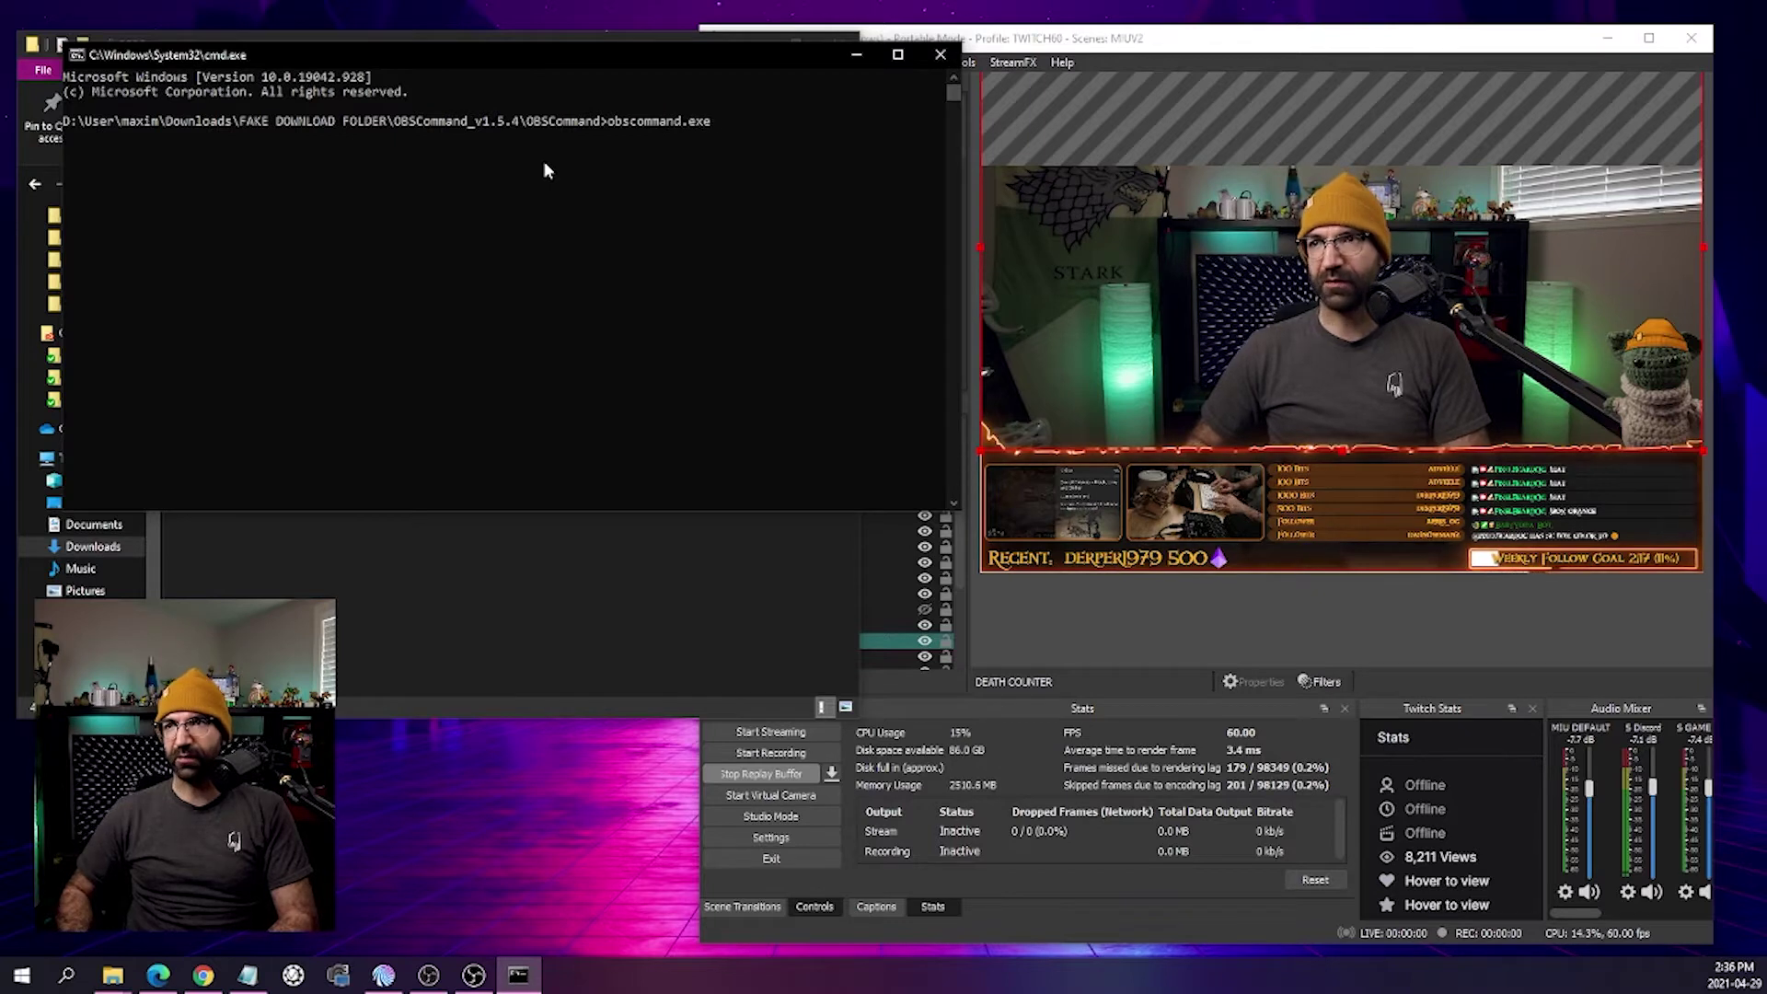
text( kjasgfdkjasghdkasjhdaskjhdaskjdhaskj)
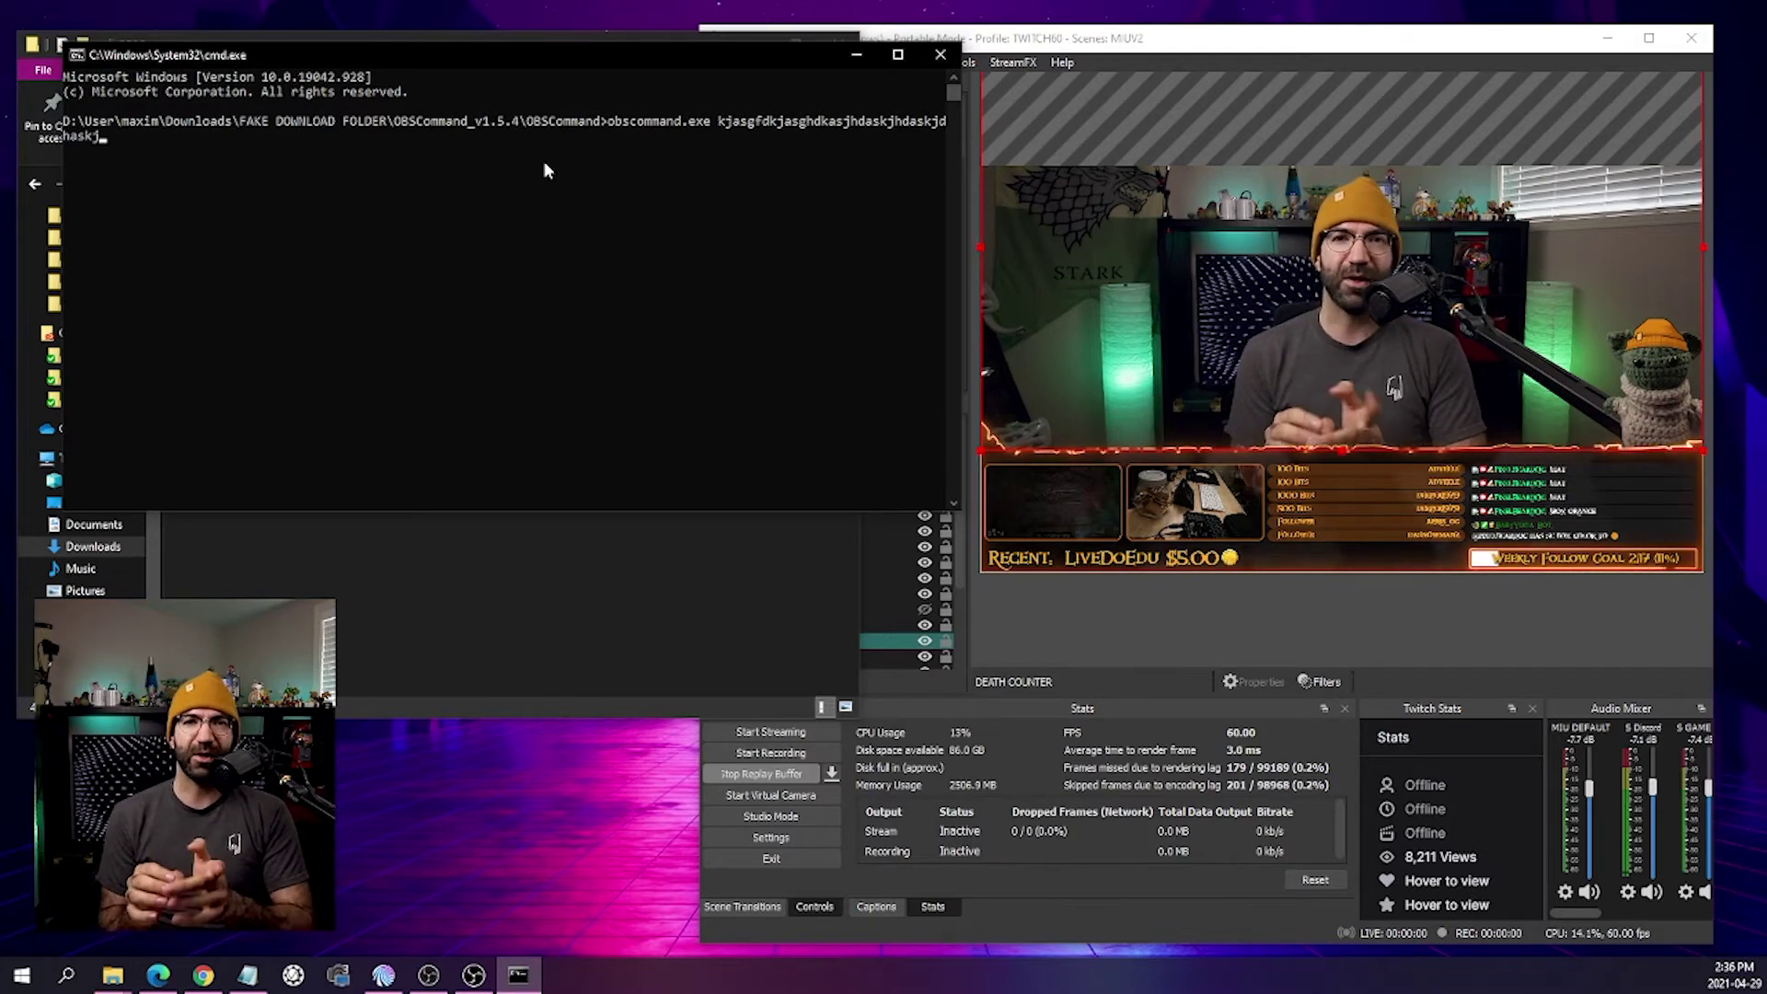
- Close the Command Prompt and folder window, and minimize OBS Studio
click(940, 56)
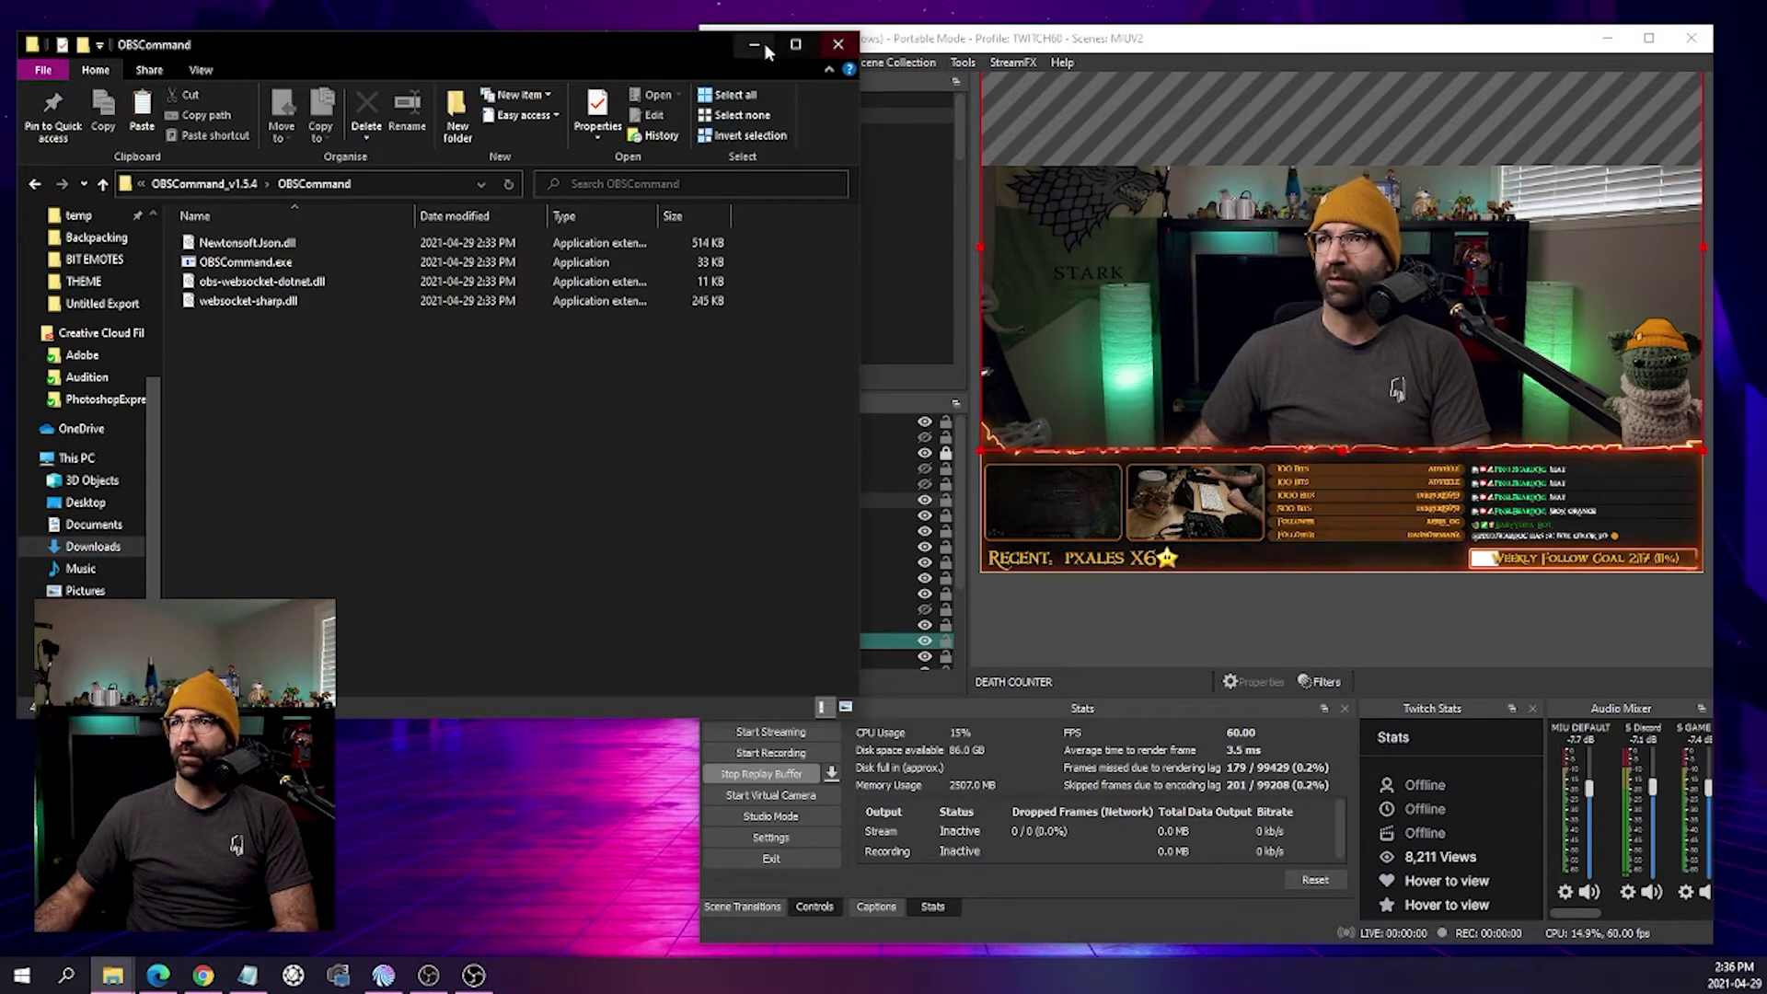
click(837, 45)
click(1607, 38)
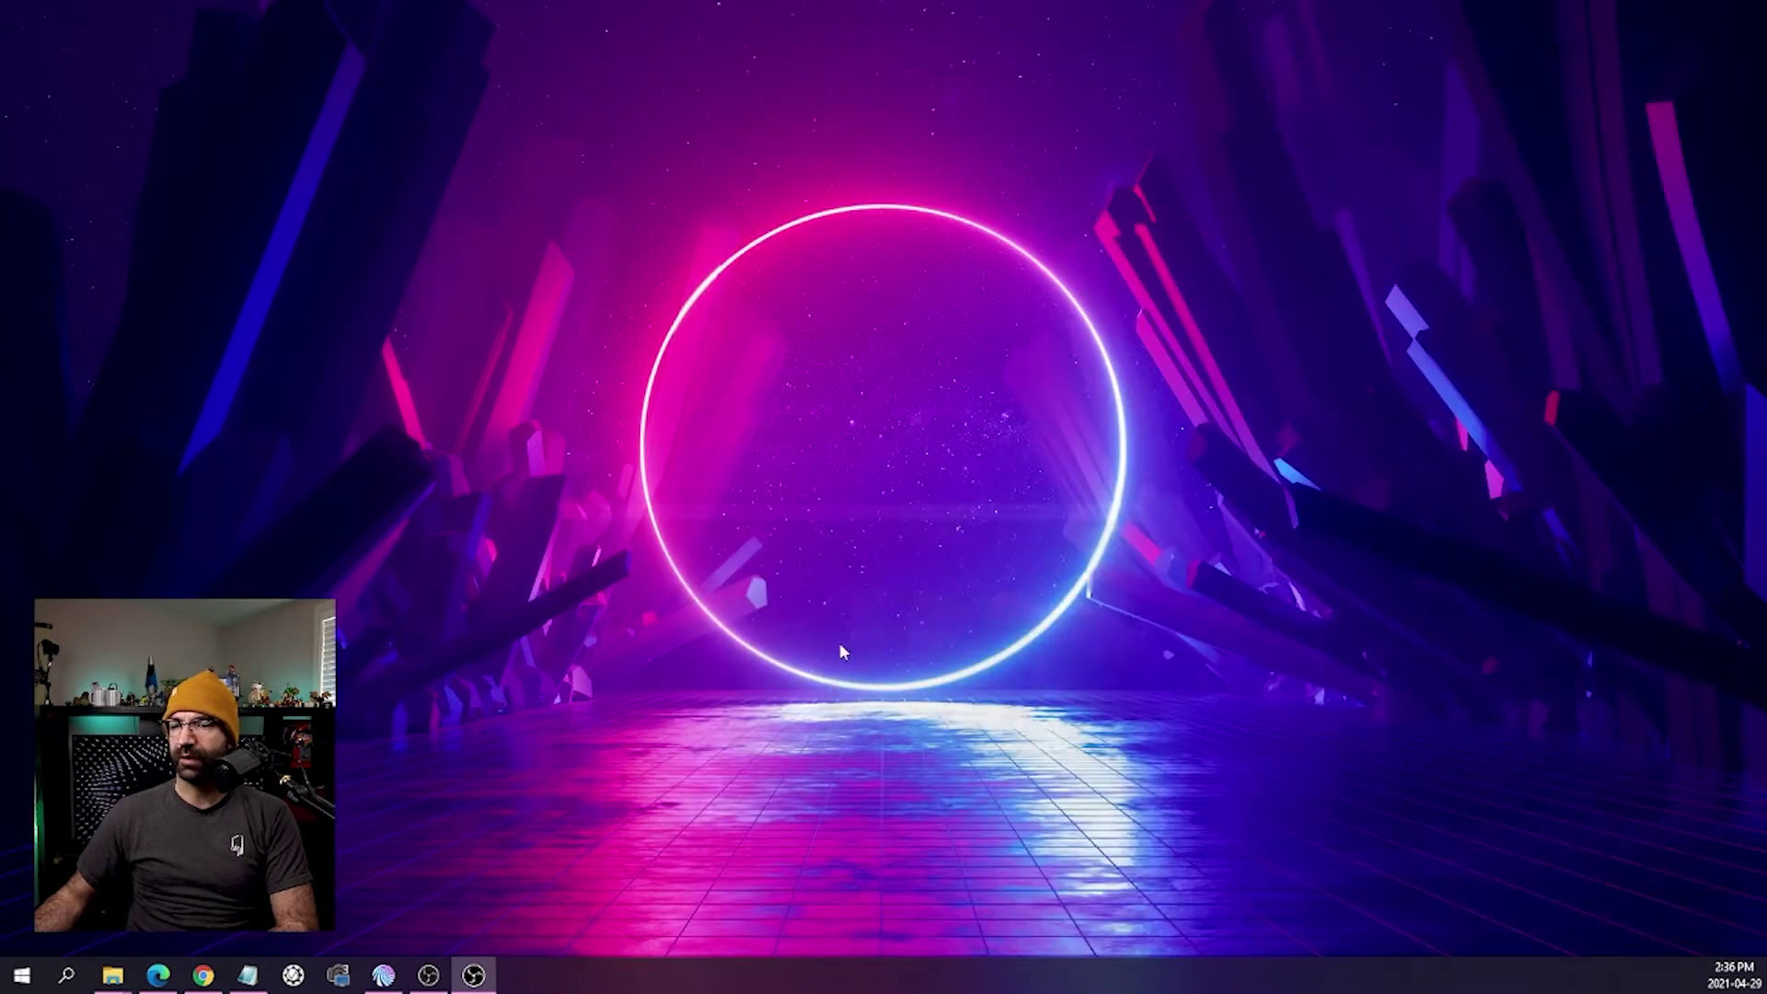
- Bring up Mix It Up and widen its window across the screen
click(383, 976)
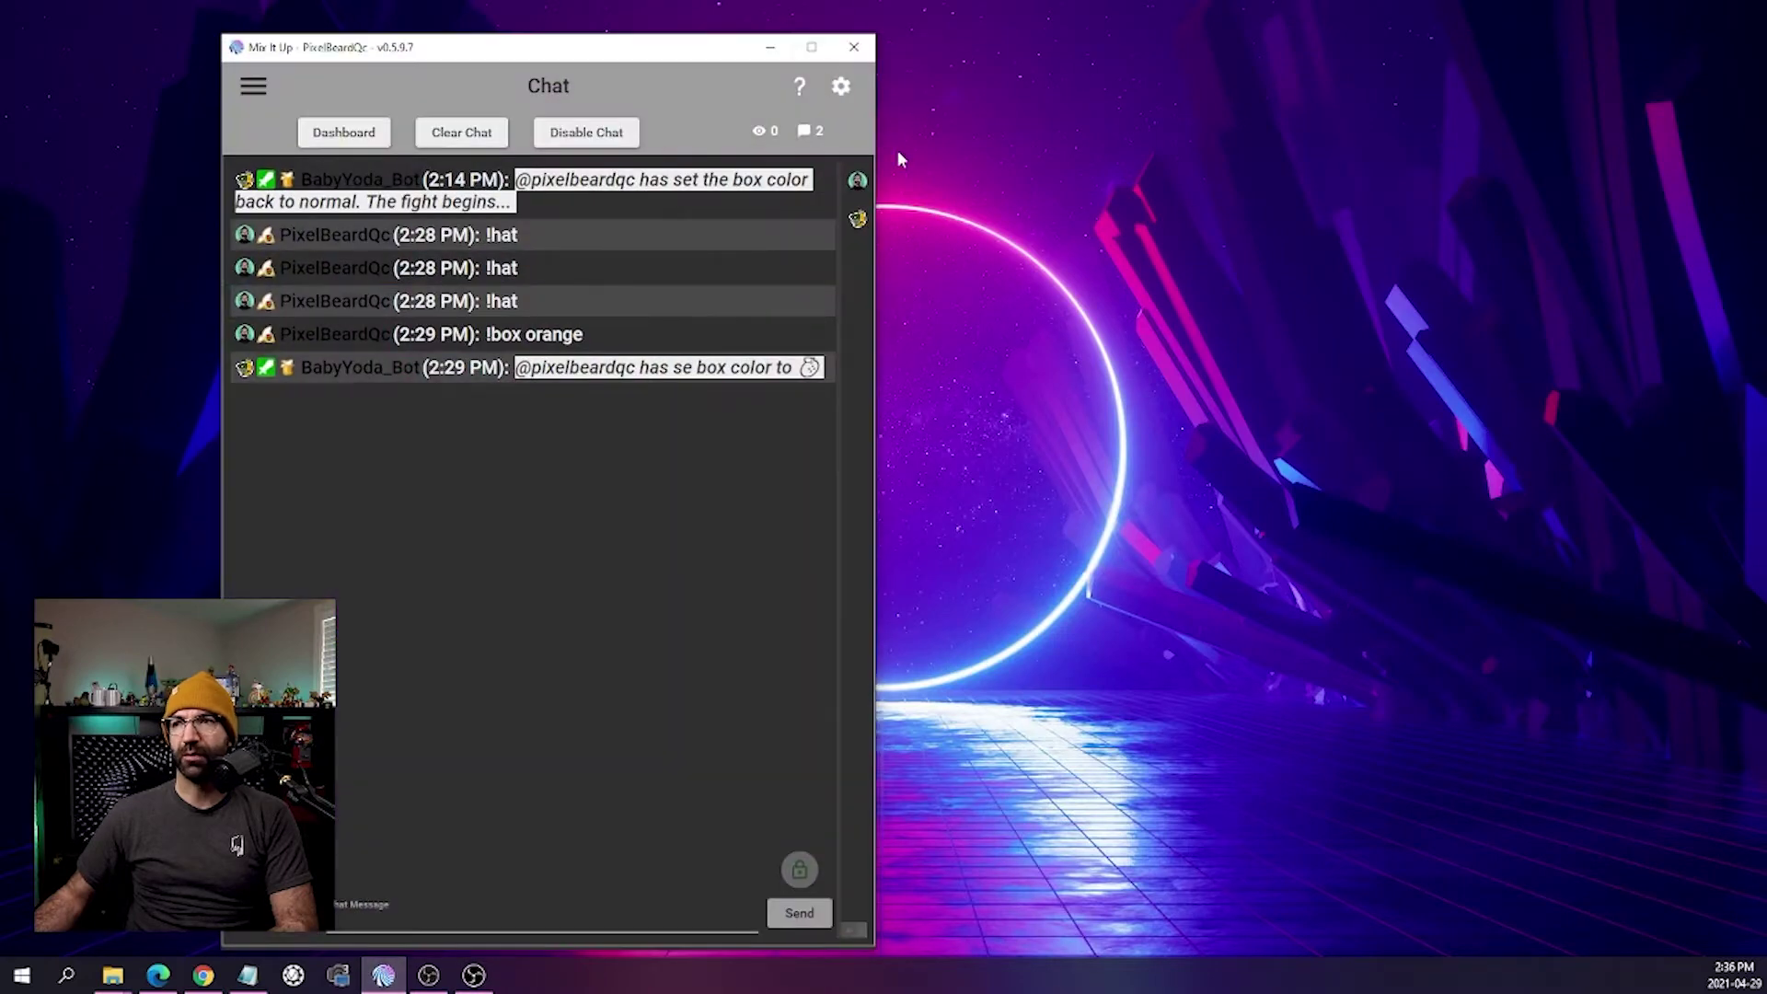
drag(874, 159, 1699, 221)
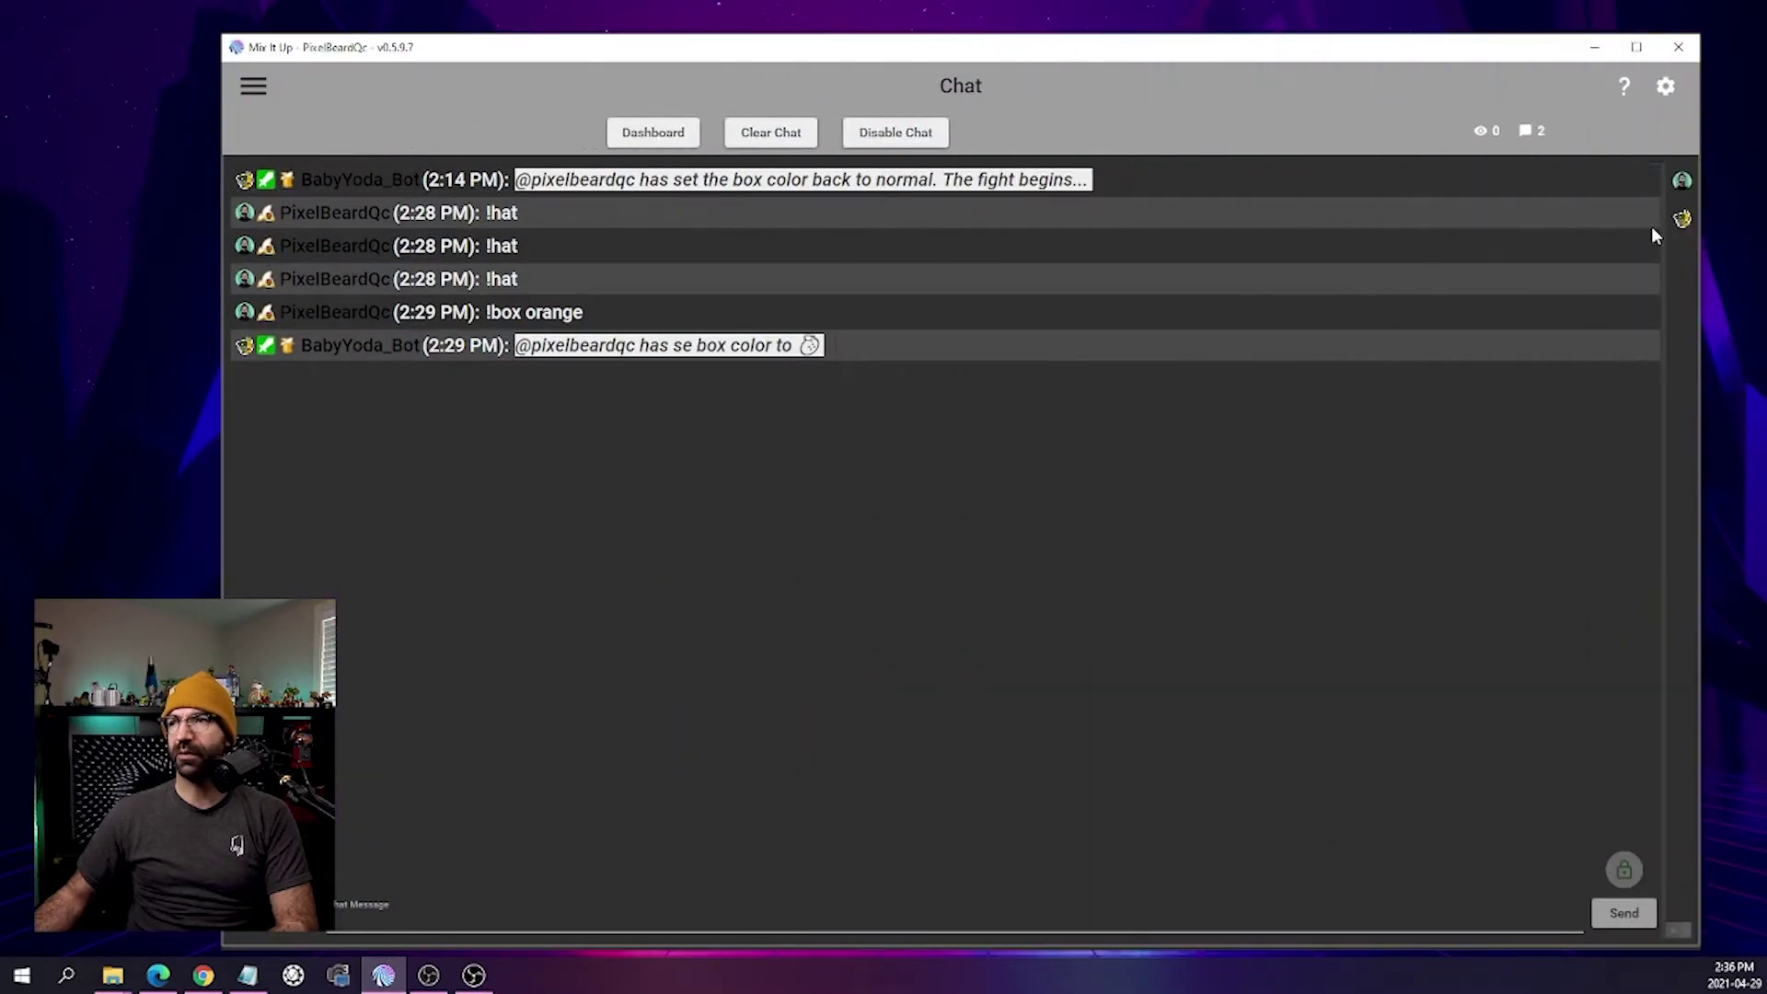
mouse_move(1246, 53)
mouse_down()
mouse_move(1157, 52)
mouse_move(1247, 61)
mouse_up()
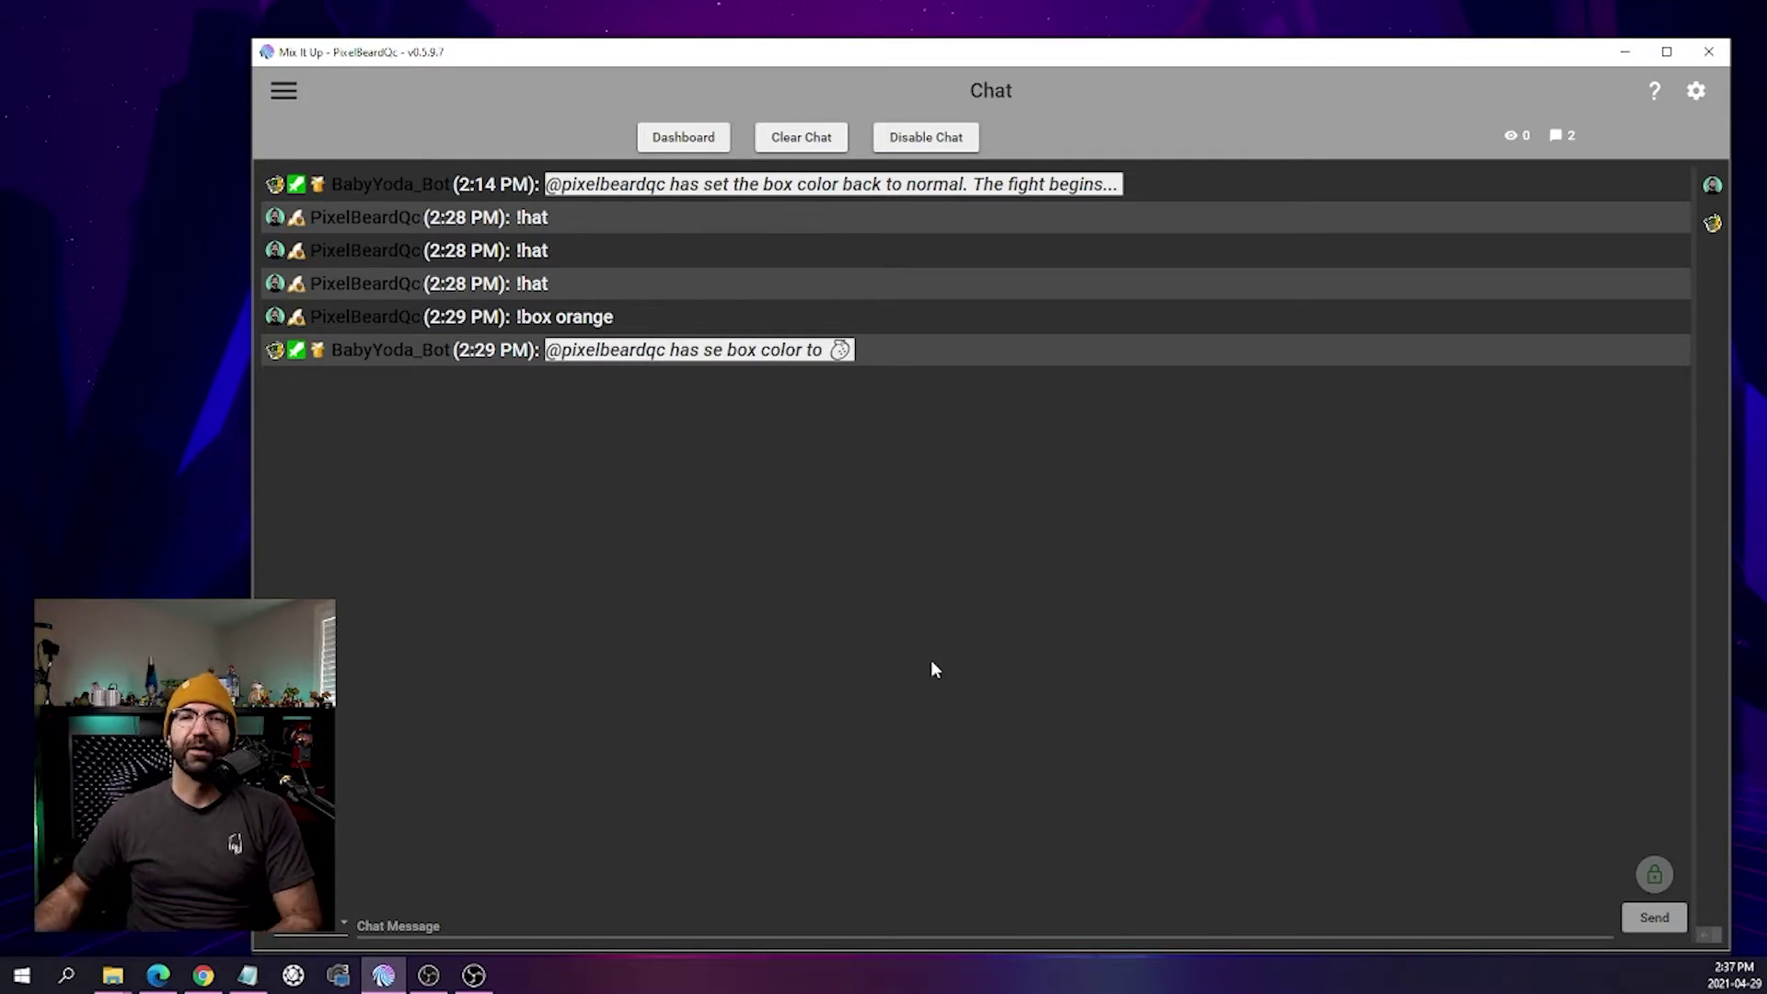
- Disconnect the OBS Studio service on the Services page, exposing address ws://127.0.0.1:4444
click(287, 92)
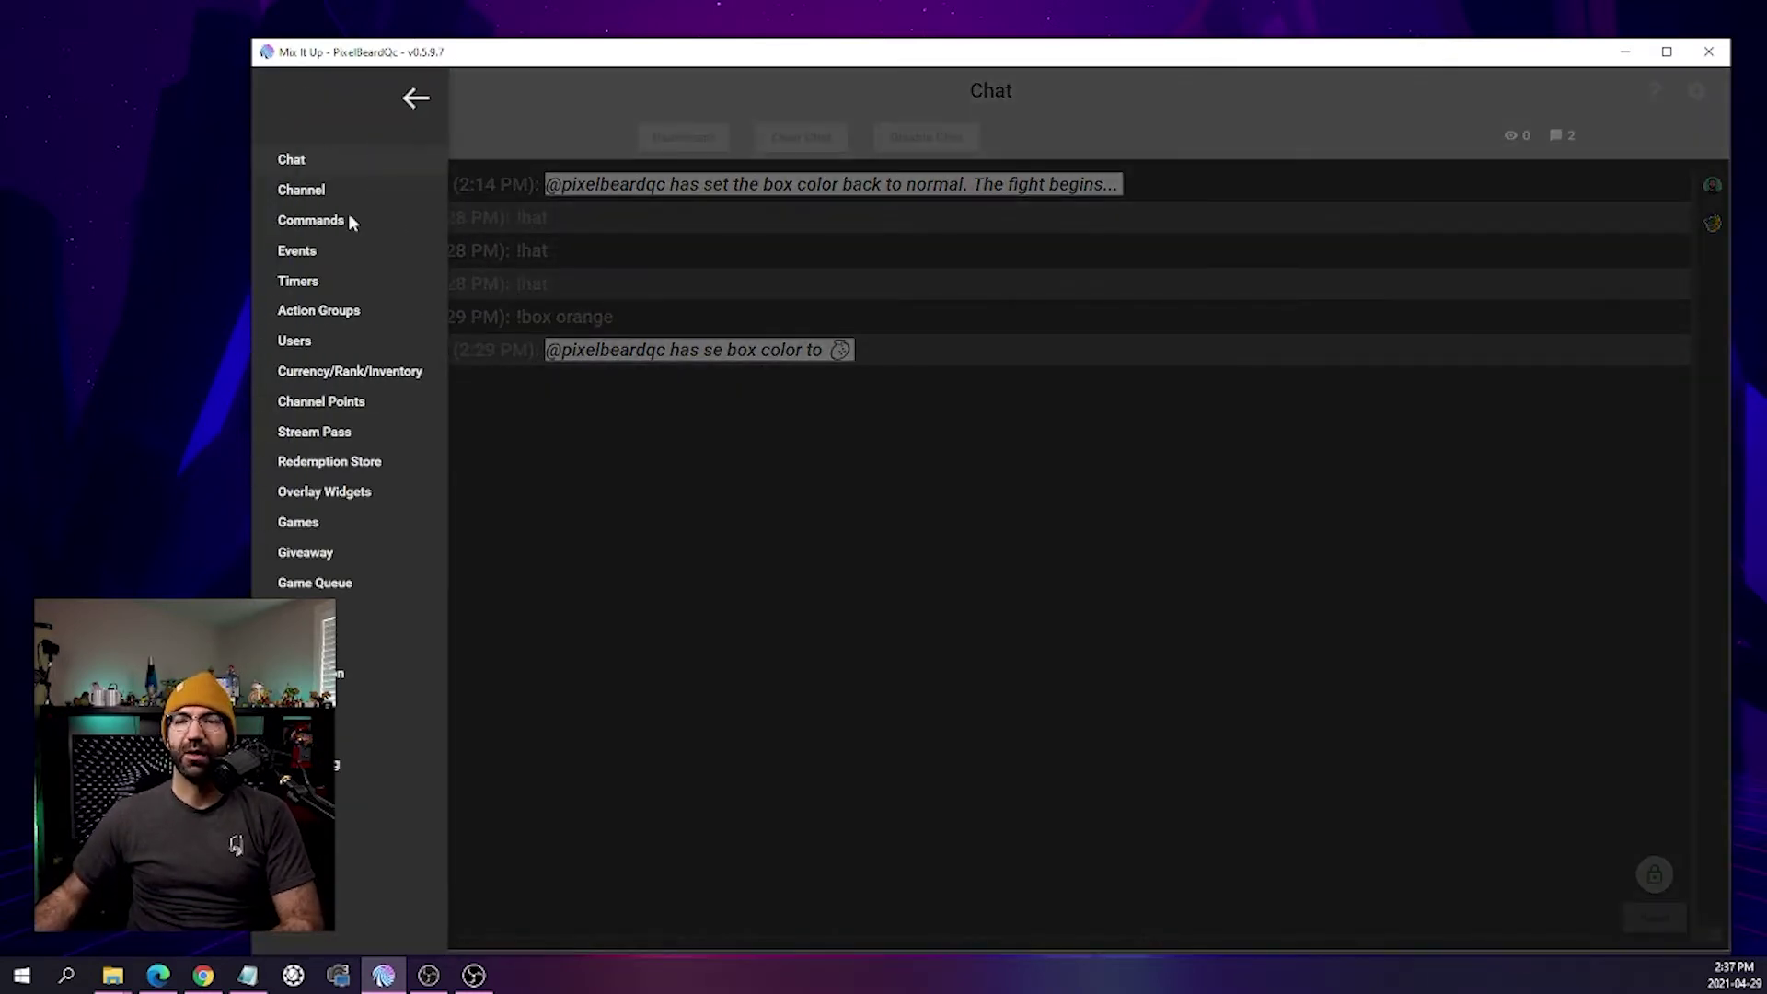
click(304, 702)
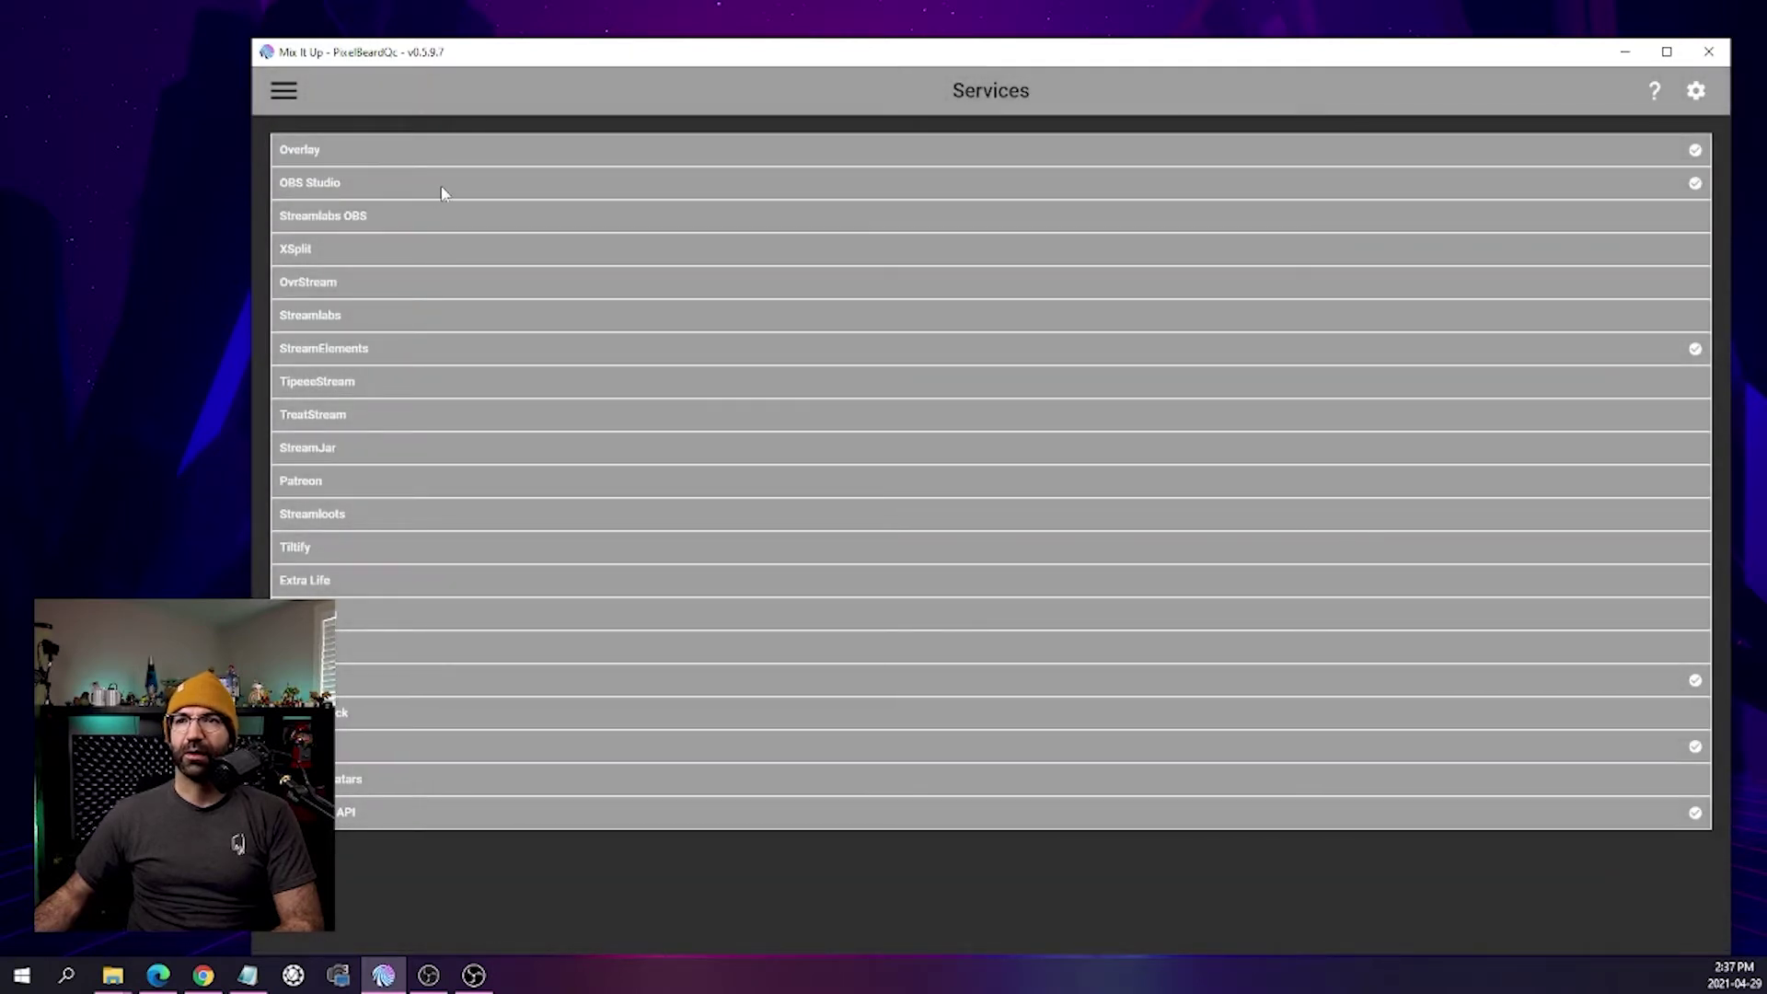
click(443, 188)
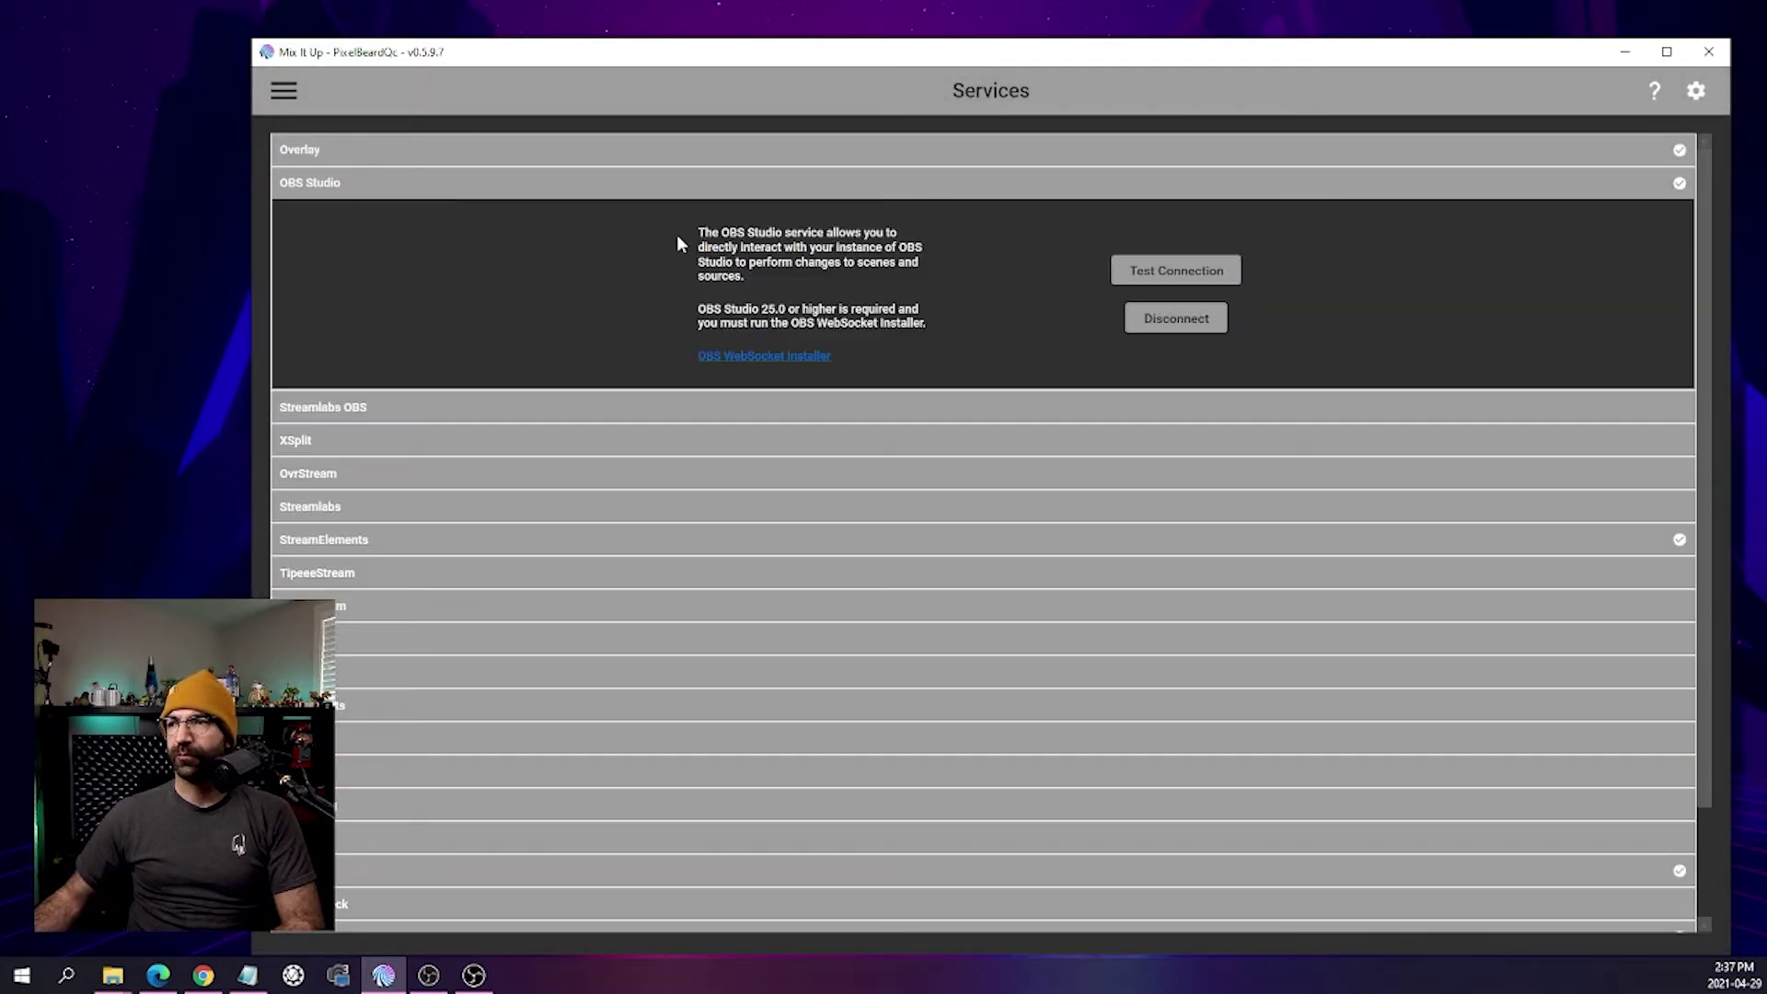
click(1178, 321)
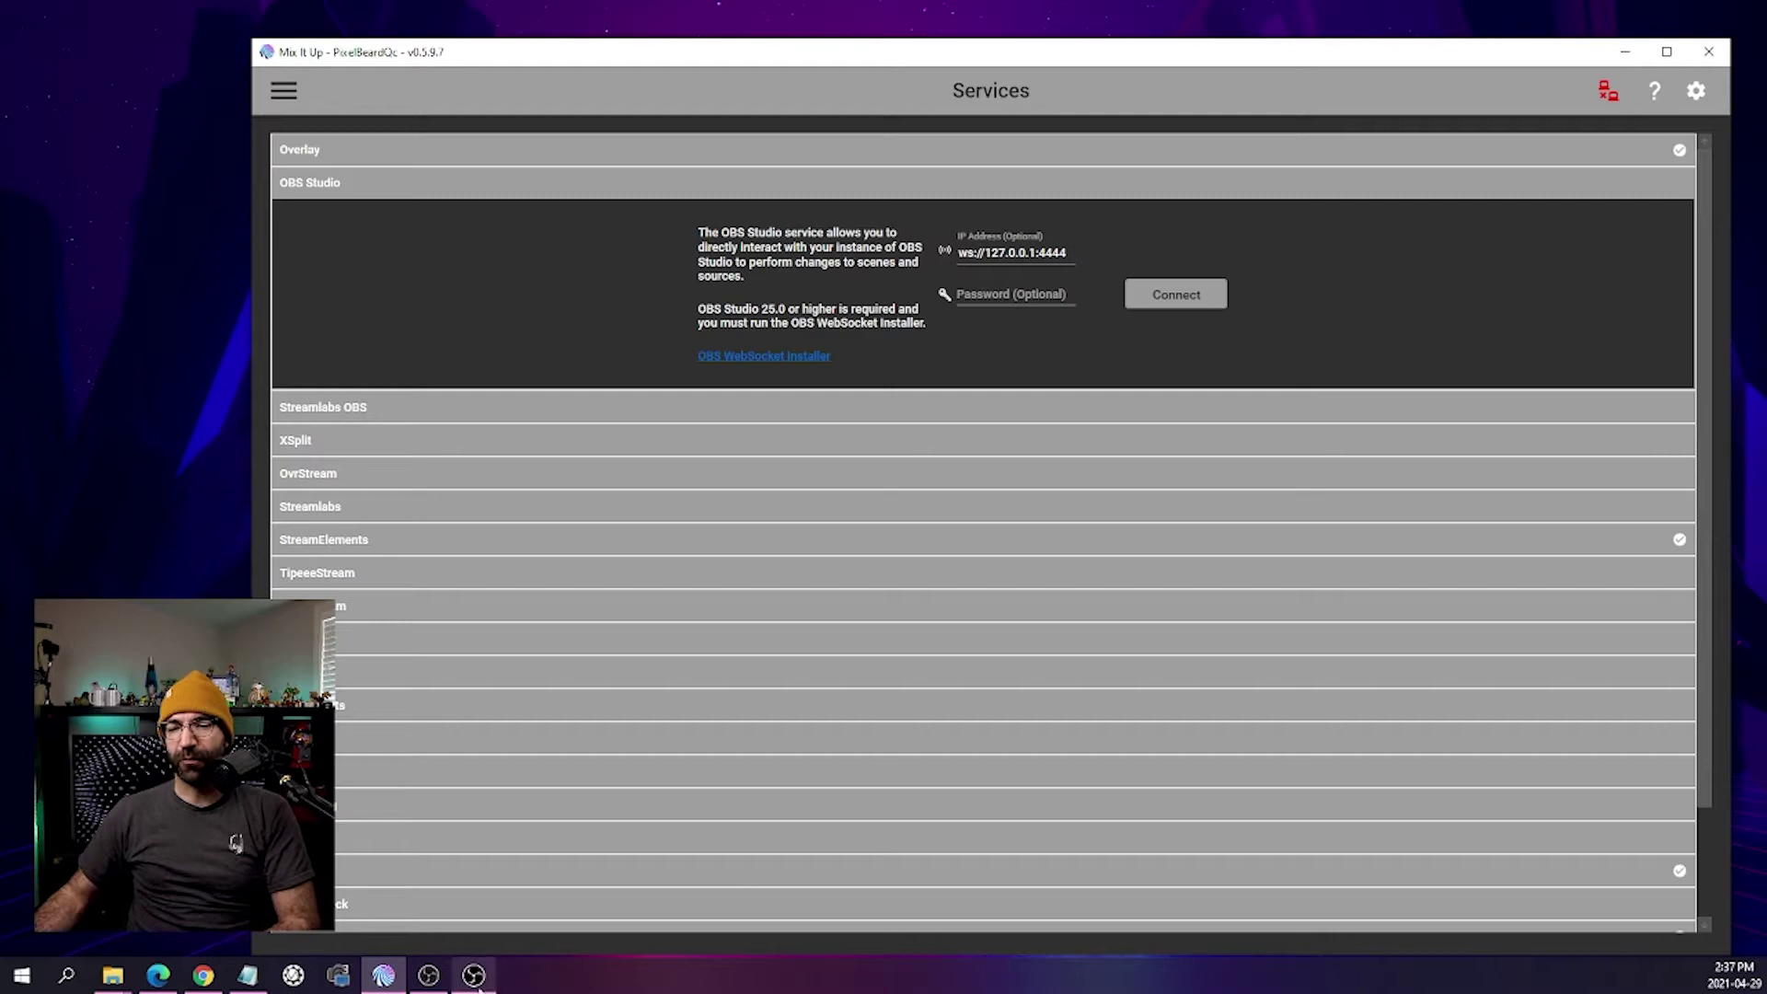
click(428, 976)
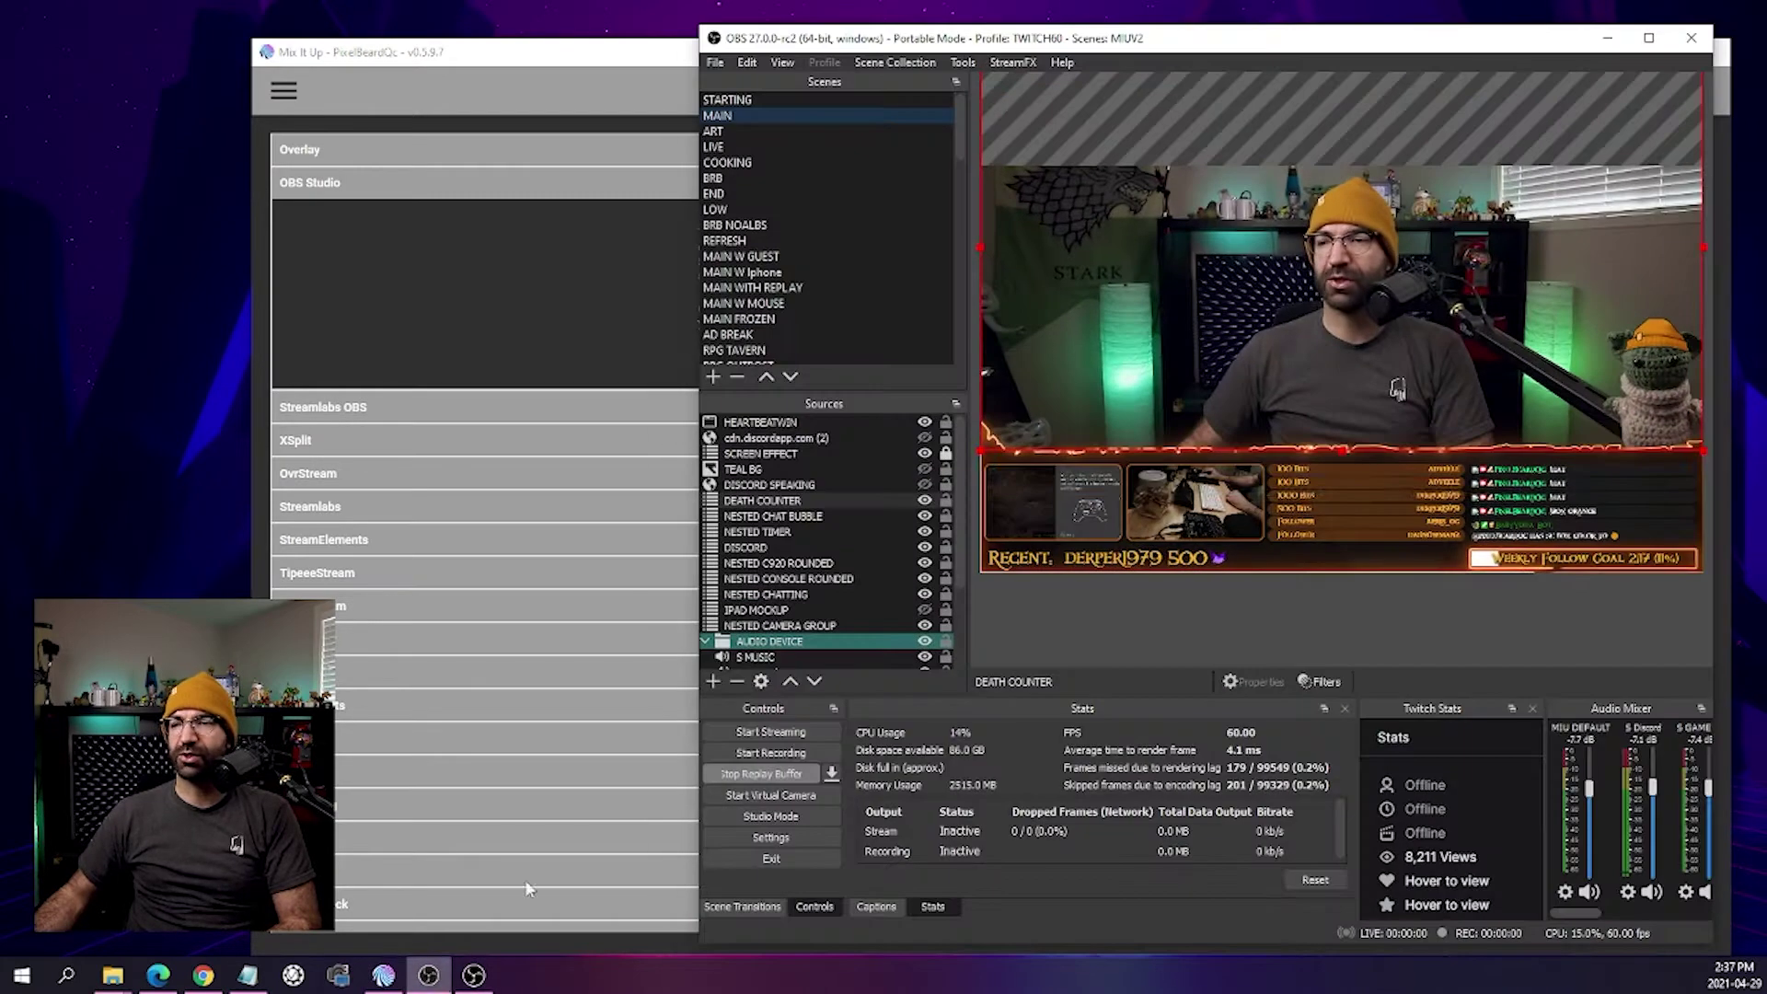
- Save a new password in OBS's WebSockets Server Settings on port 4444
click(967, 63)
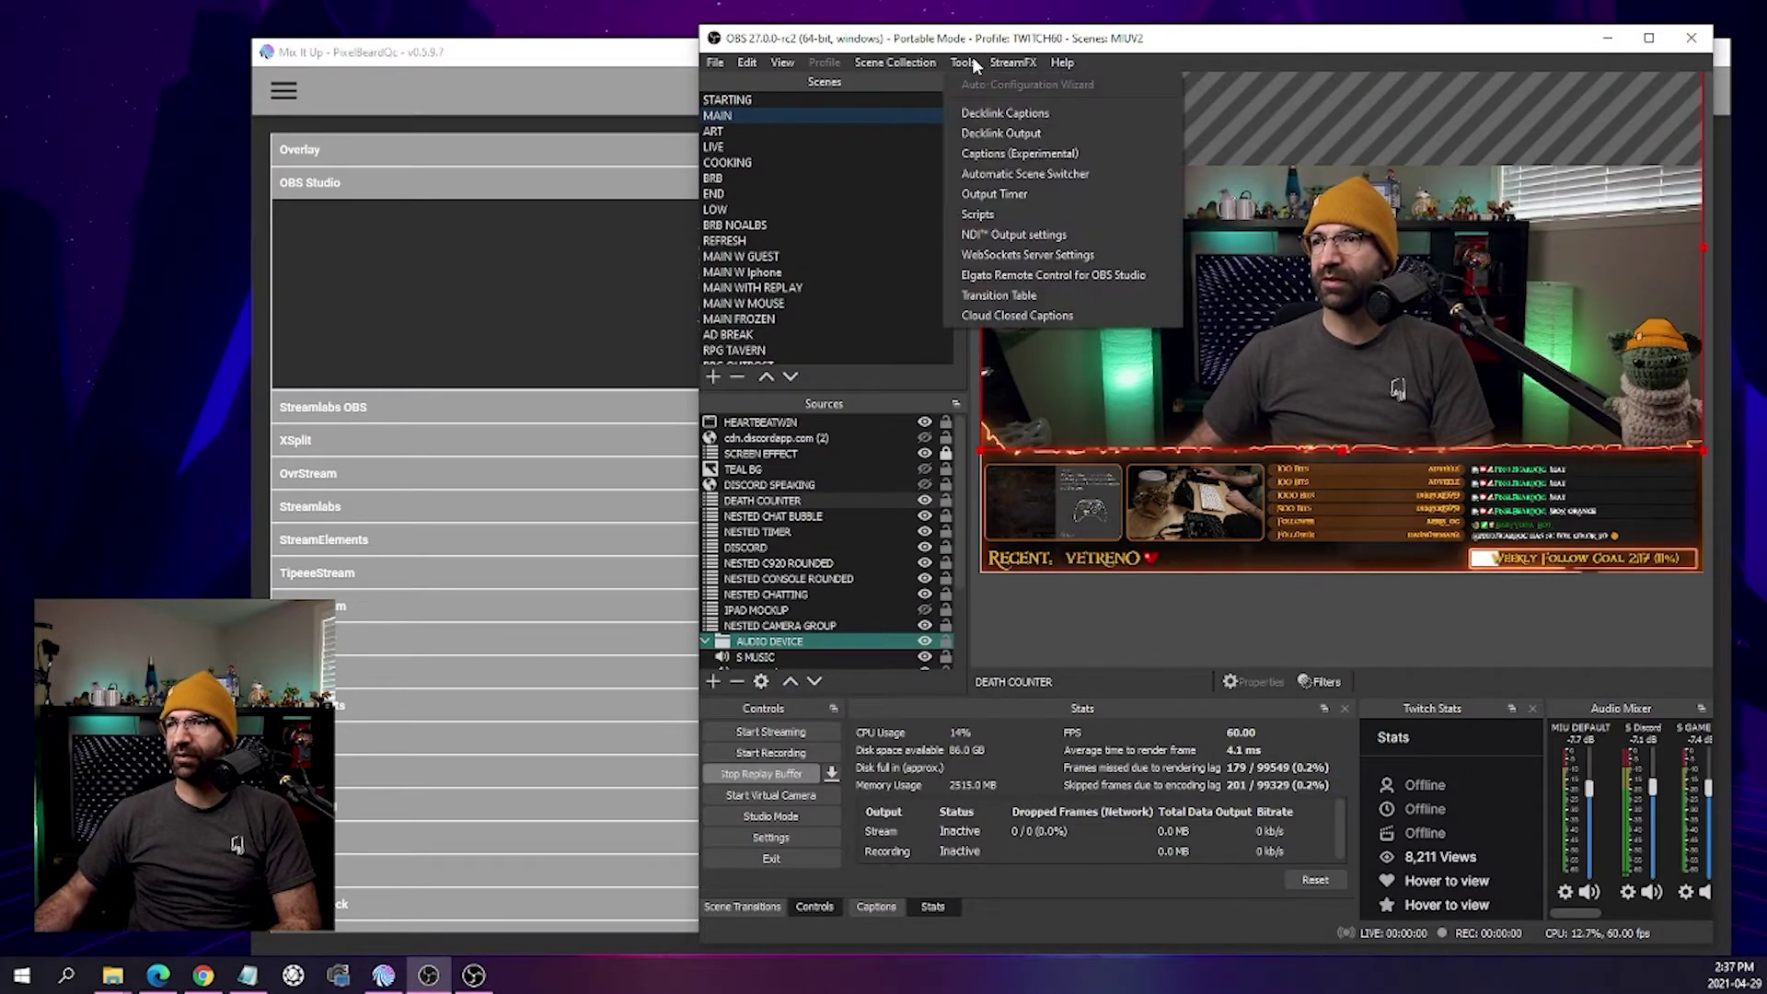
click(1041, 255)
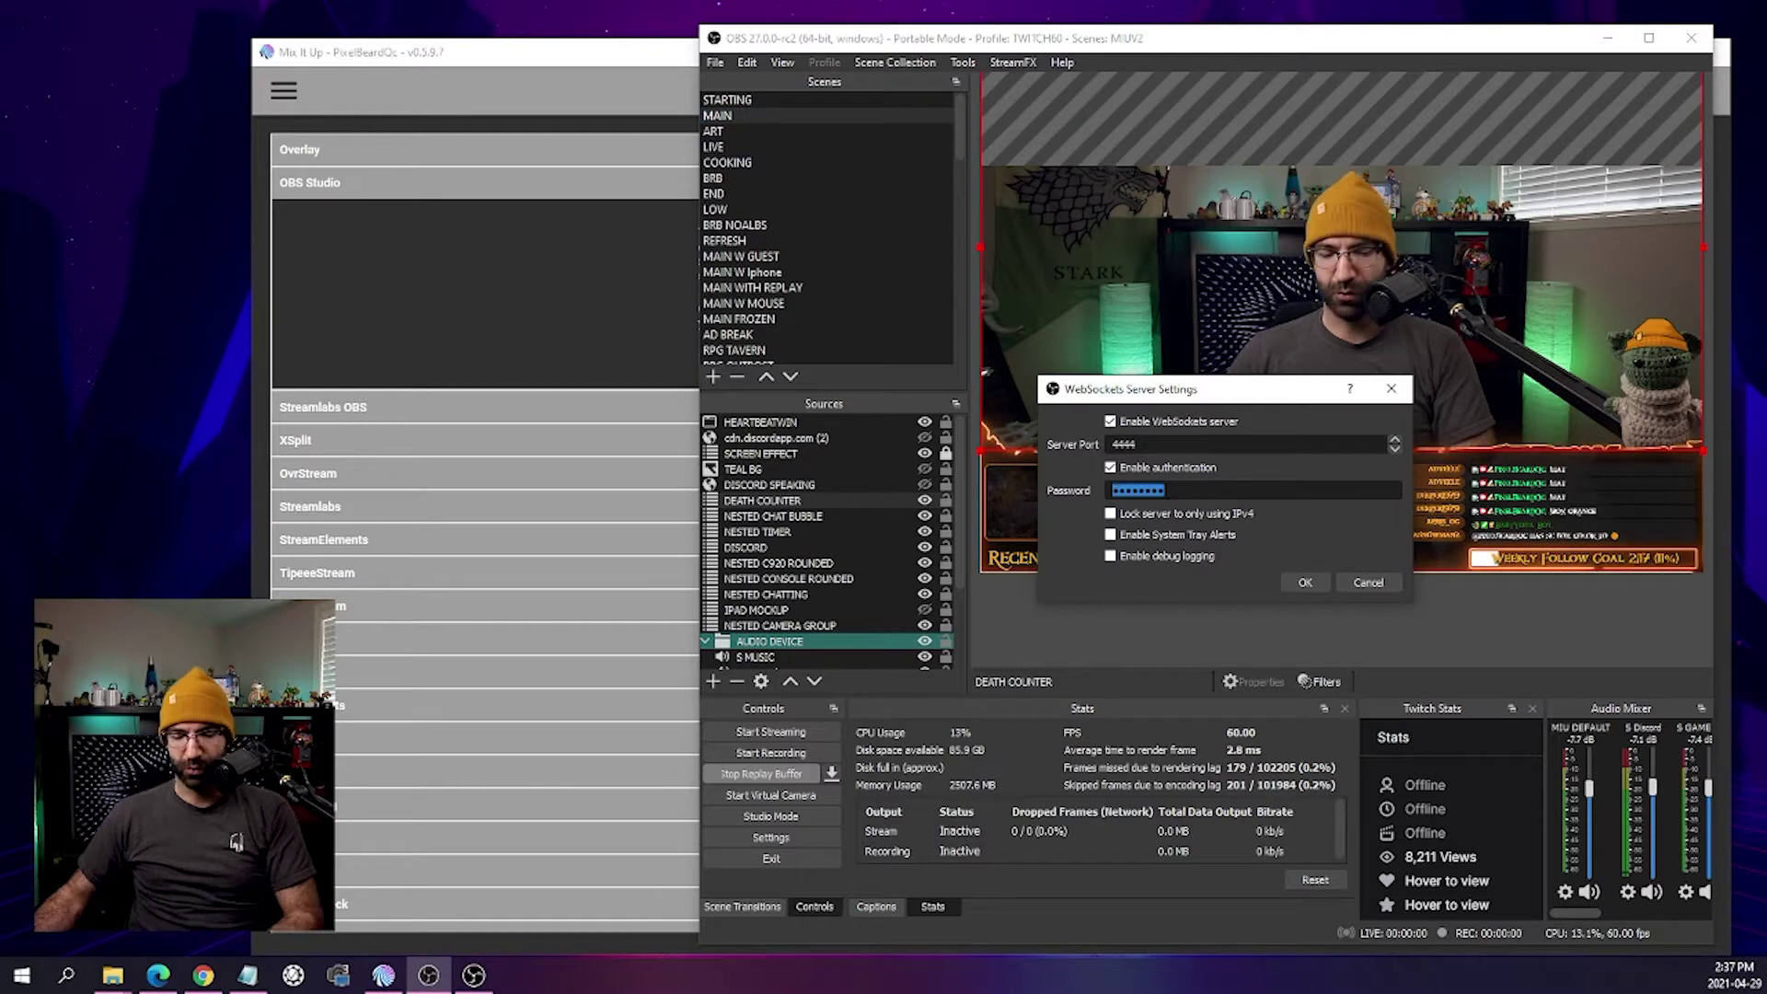
text(******)
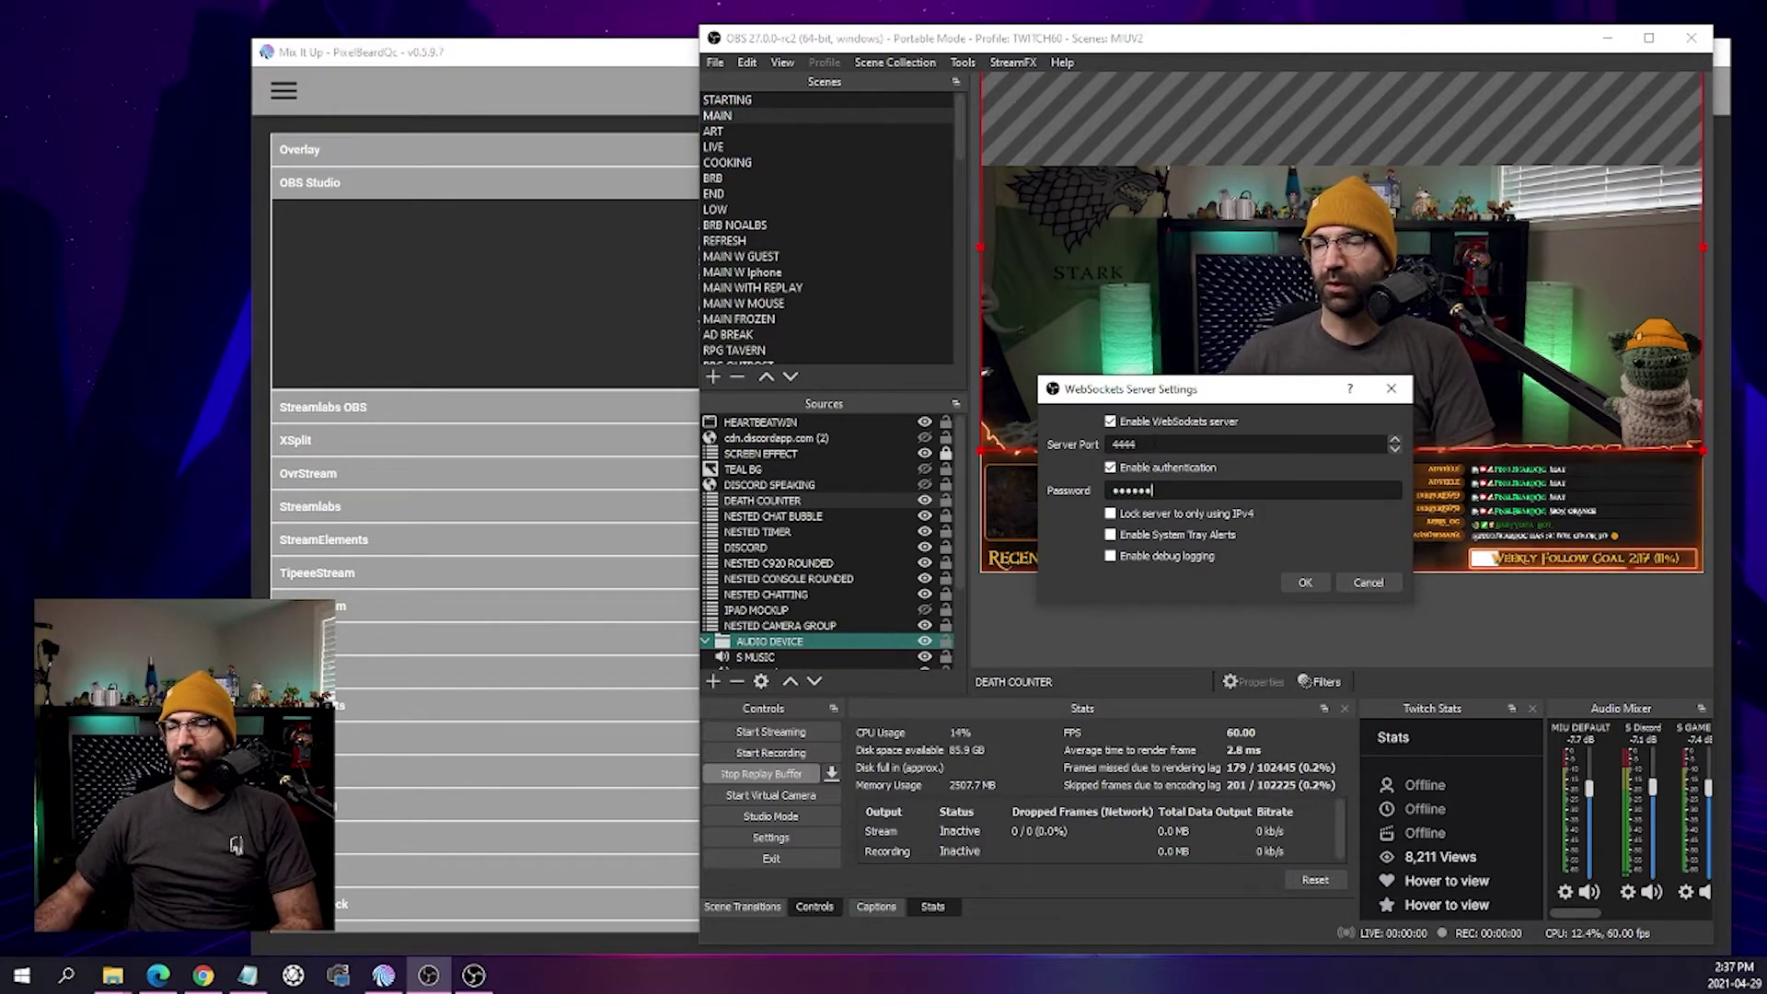
click(1303, 584)
key(alt+Tab)
click(1041, 293)
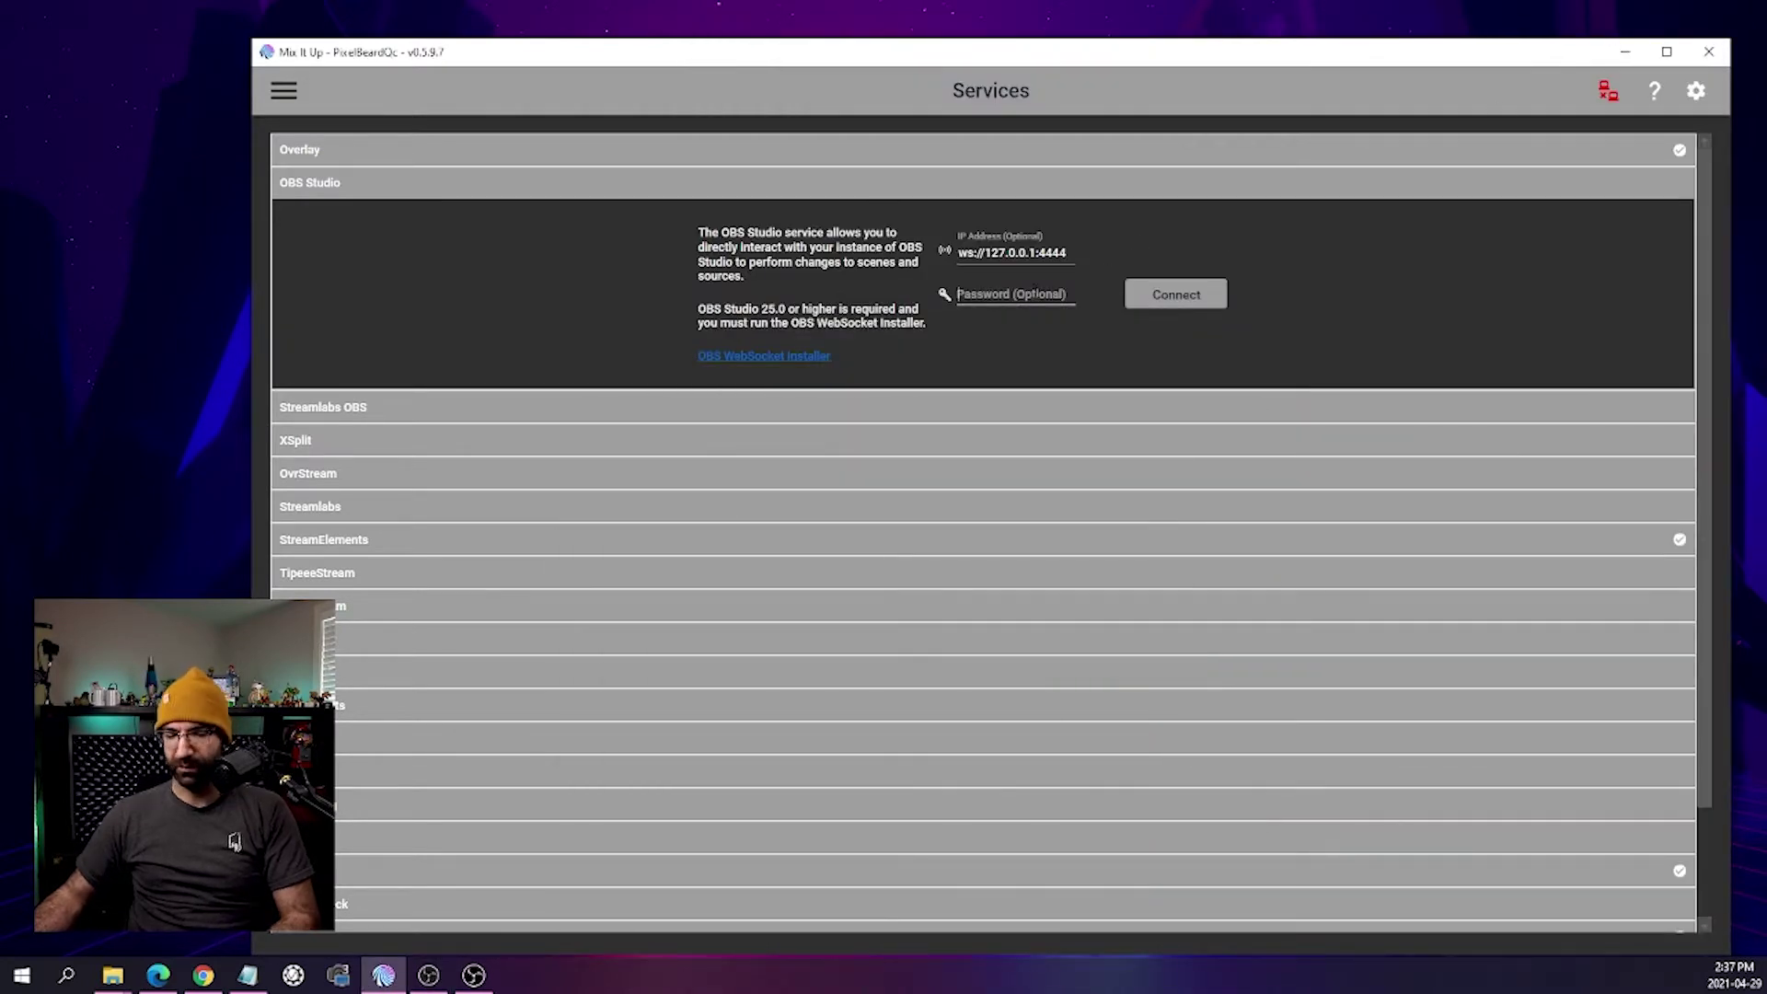
- Enter the password, connect OBS Studio, pass the connection test, and return to Chat
text(p)
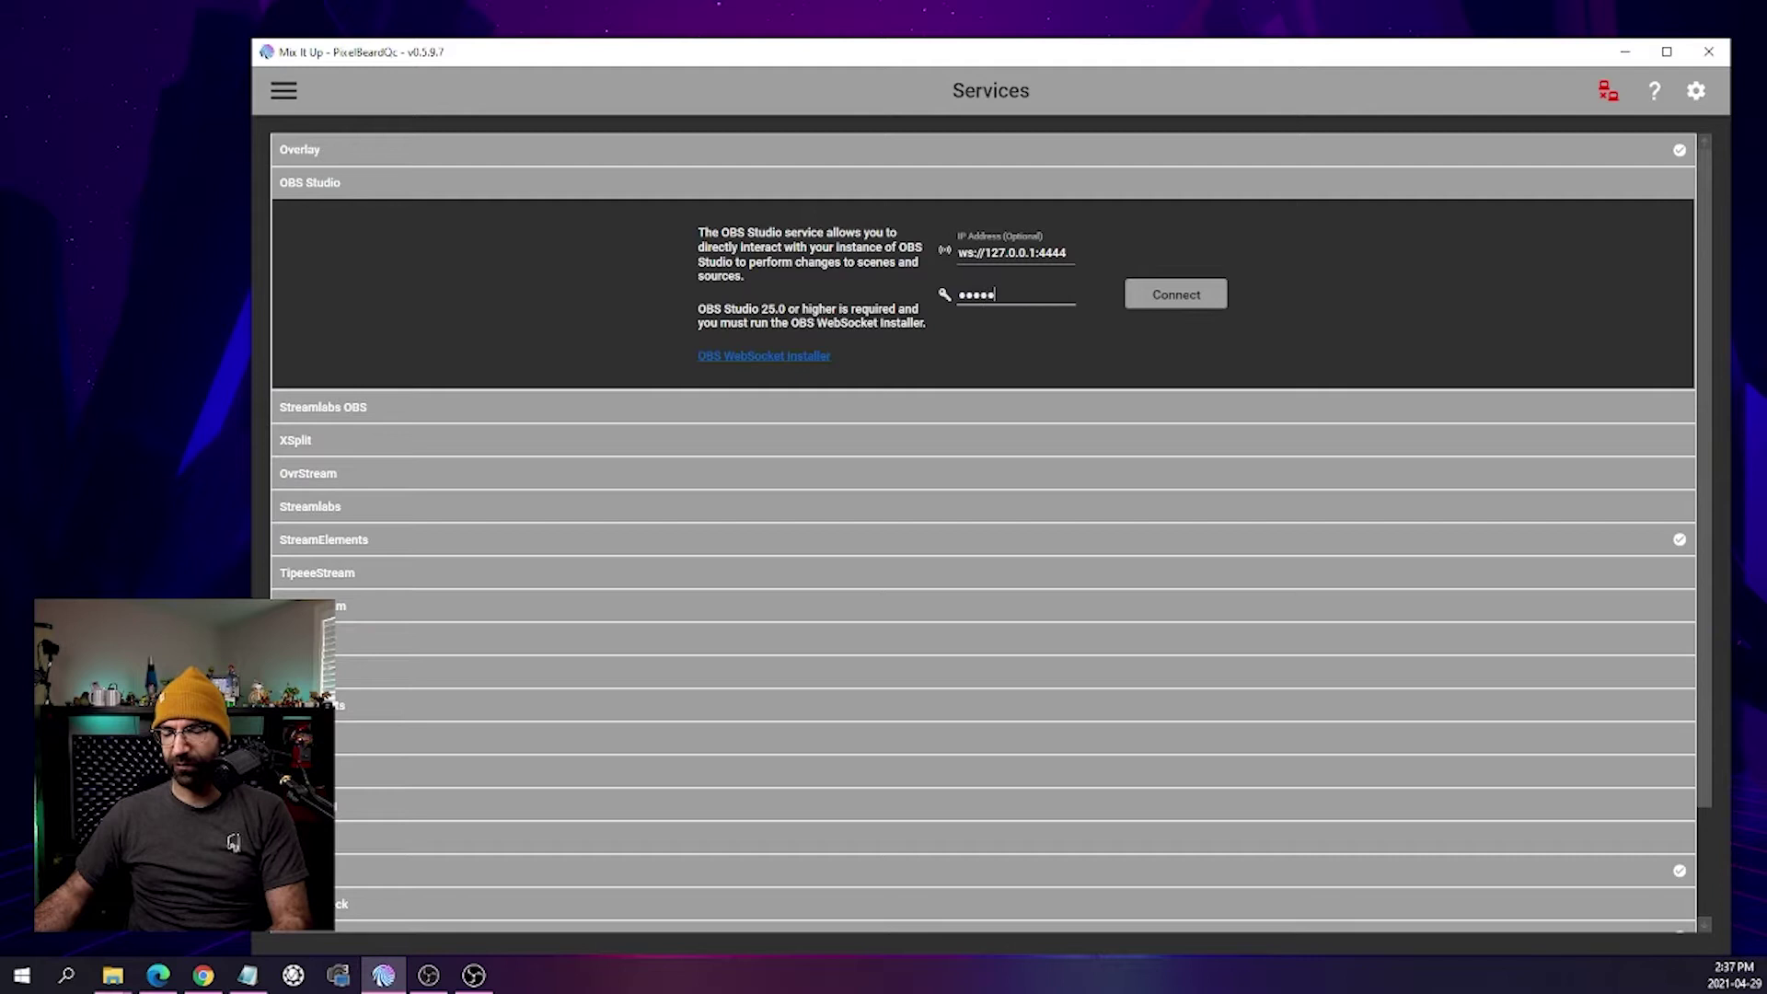
click(1204, 311)
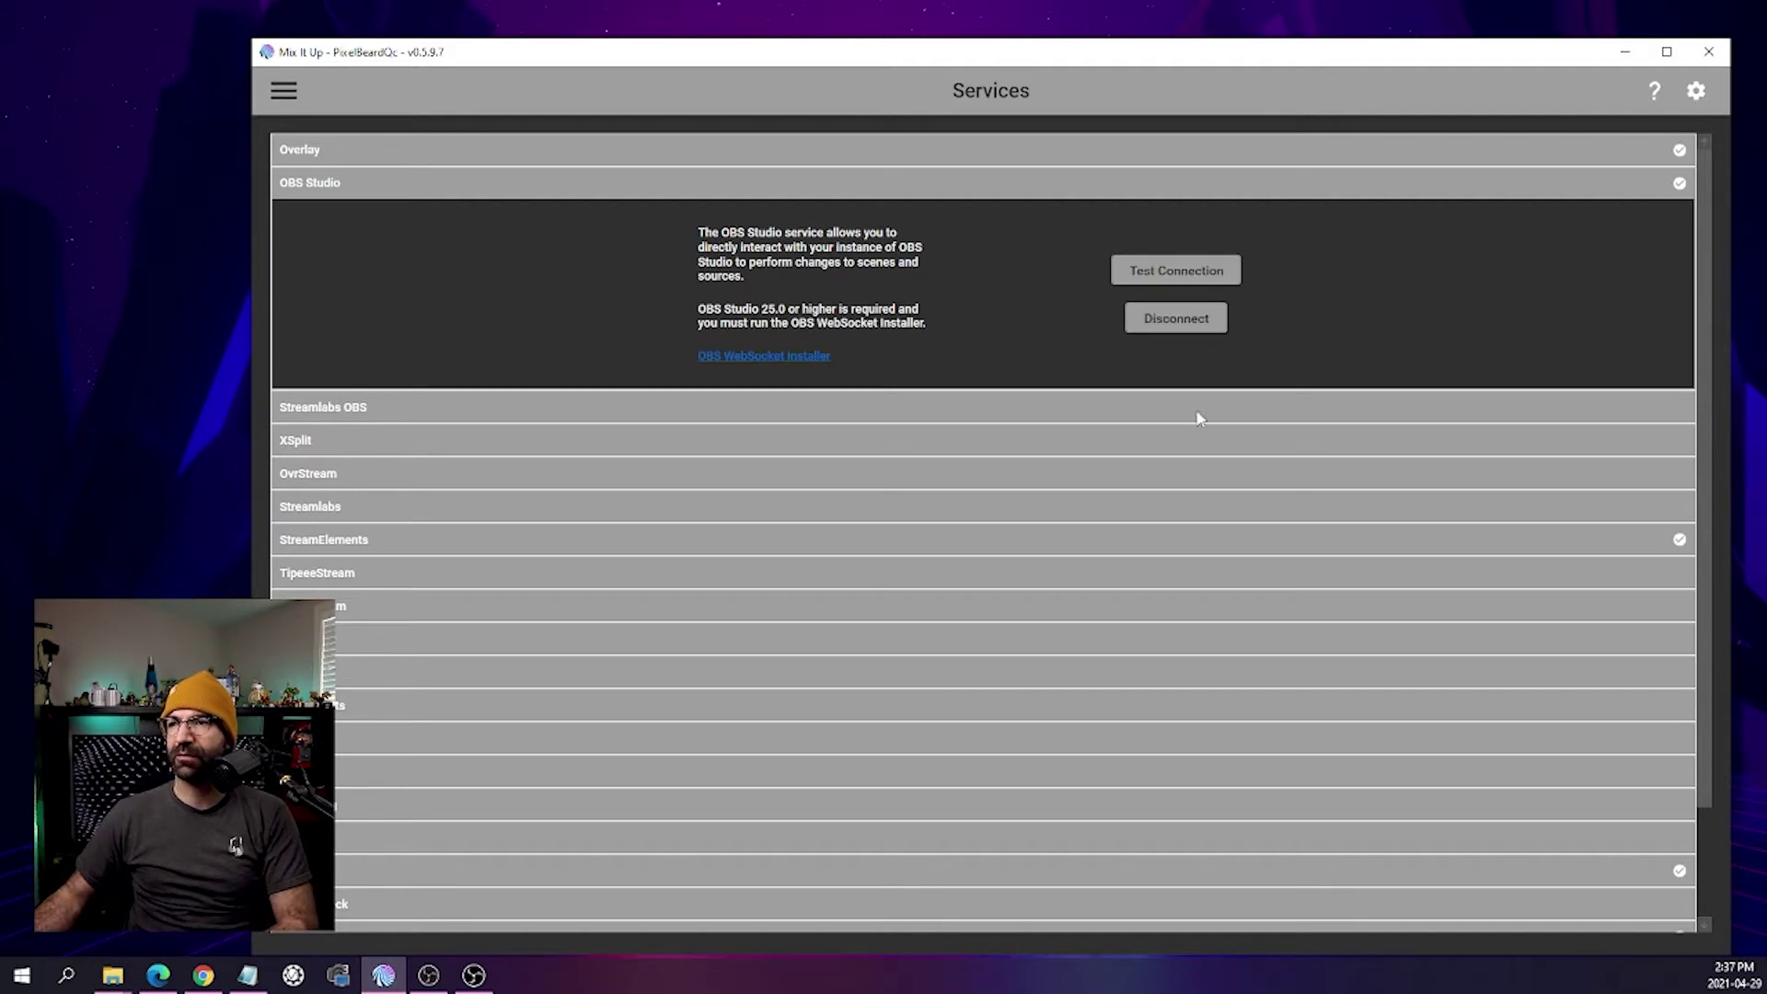
click(1167, 273)
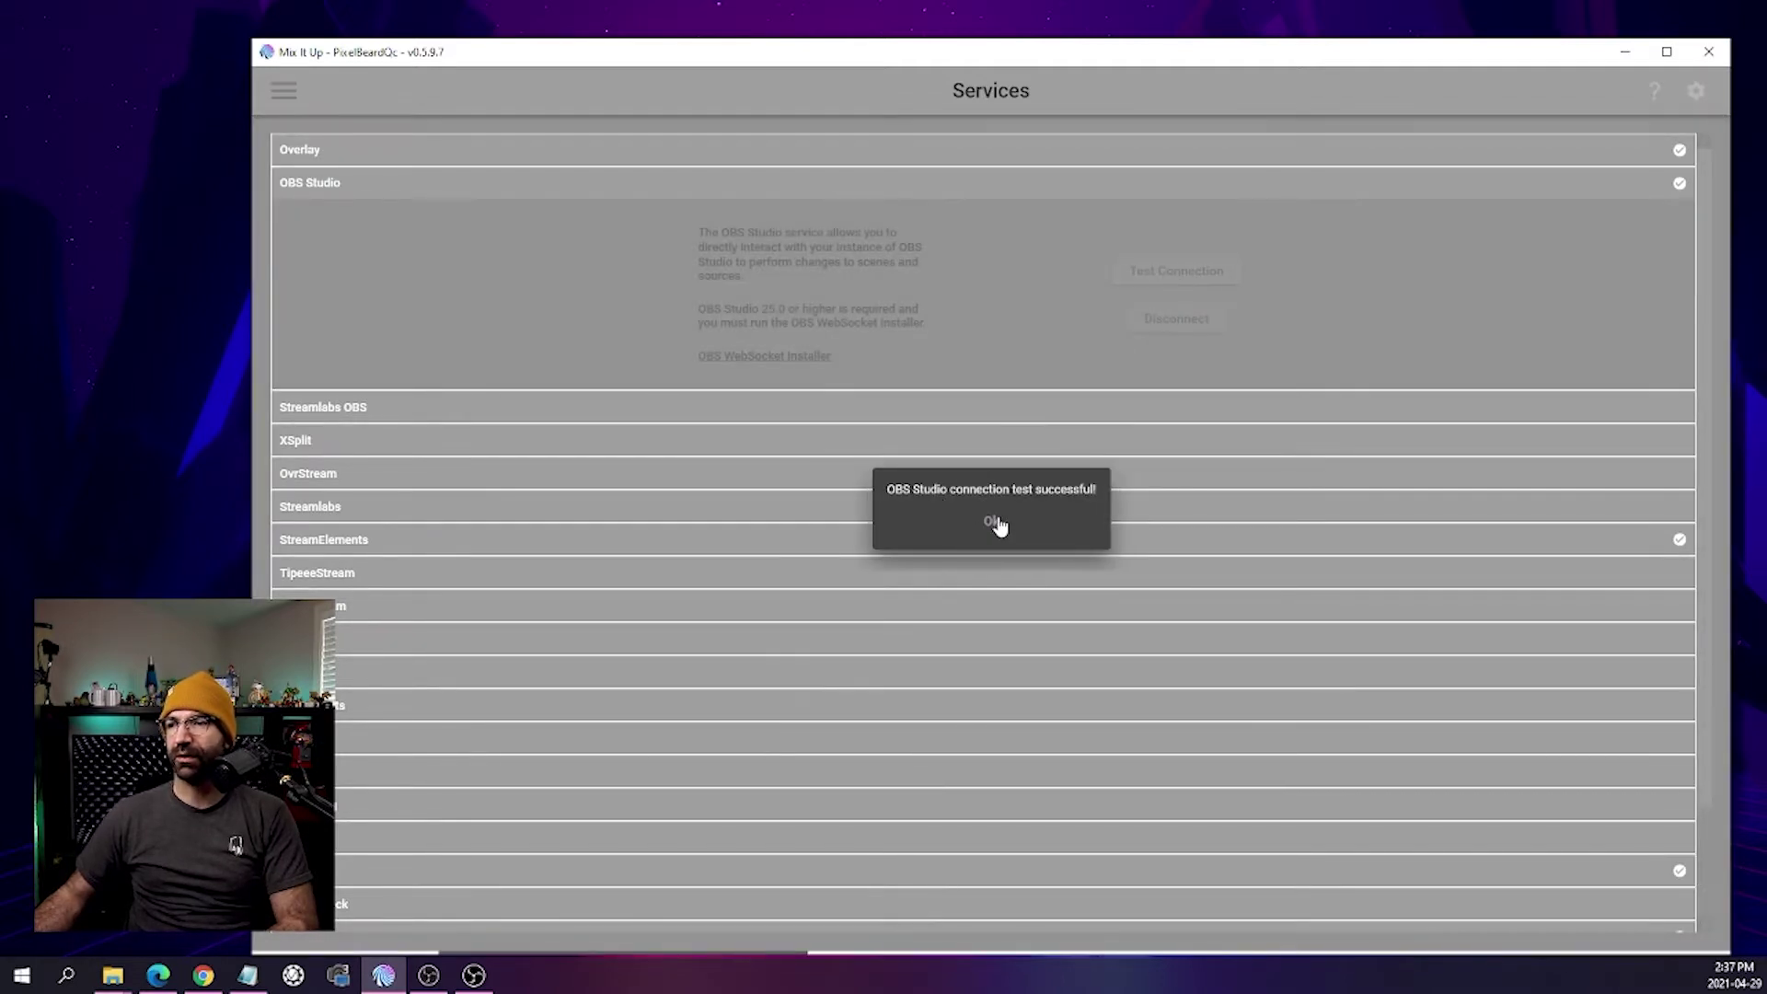
click(994, 523)
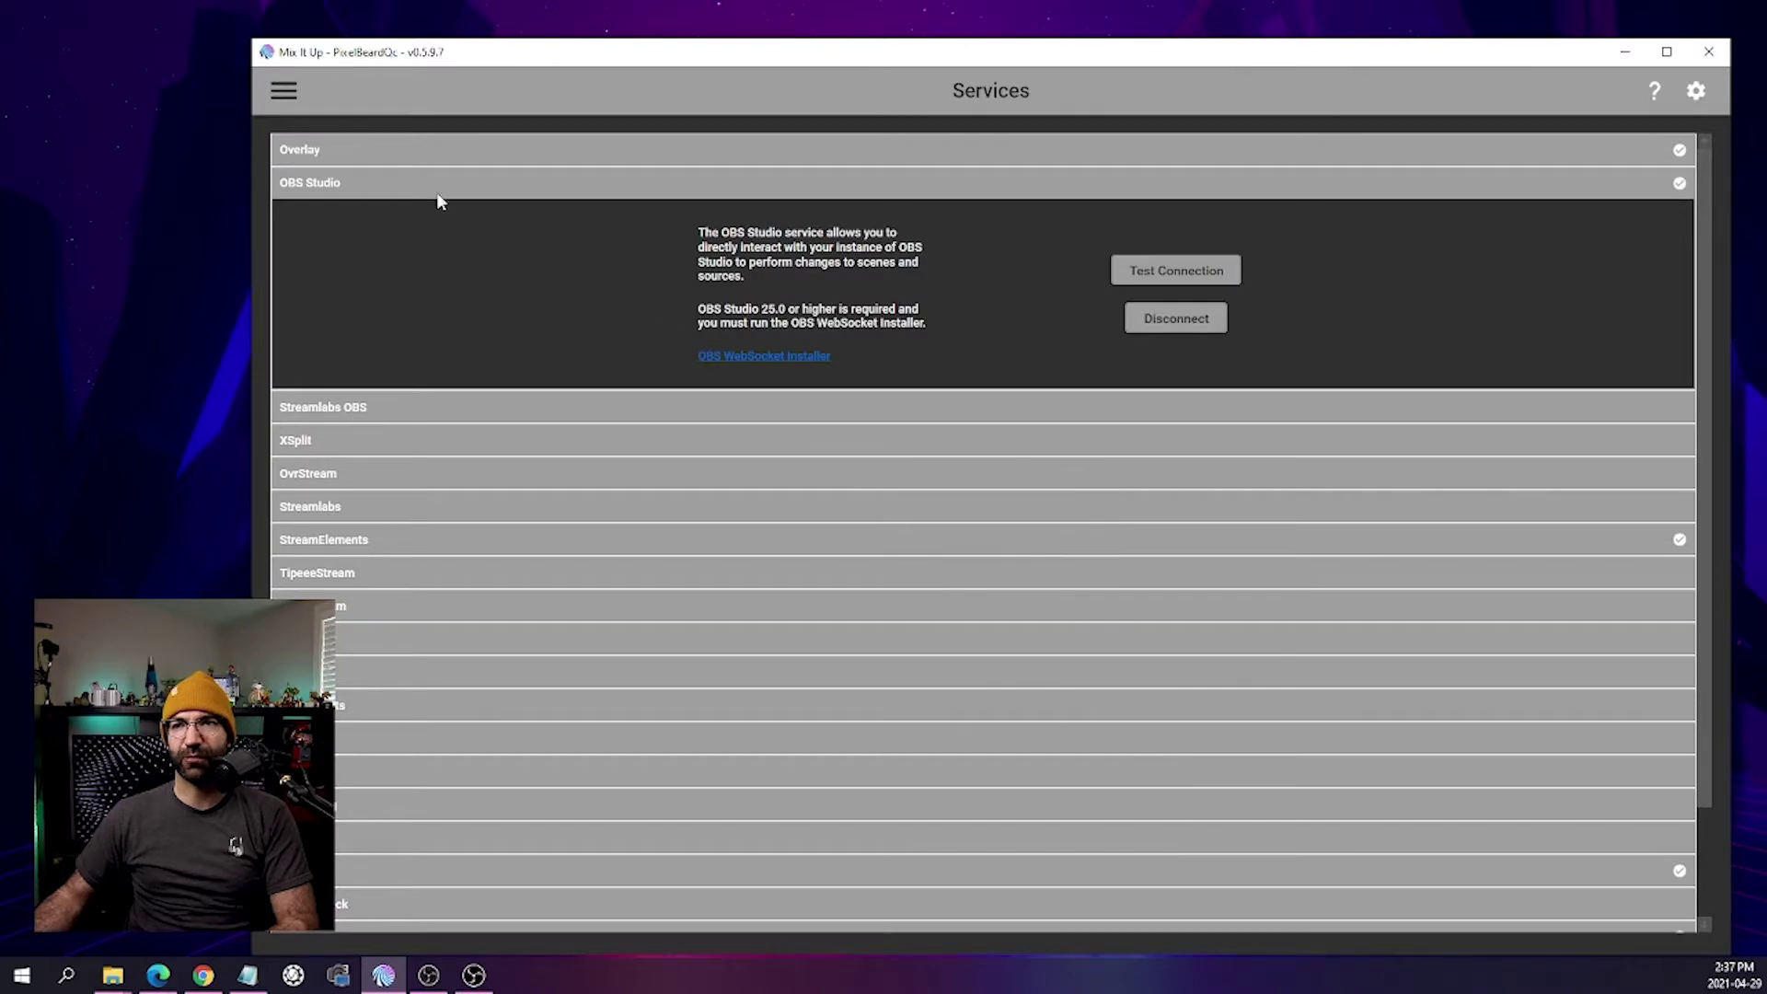
click(285, 96)
click(335, 157)
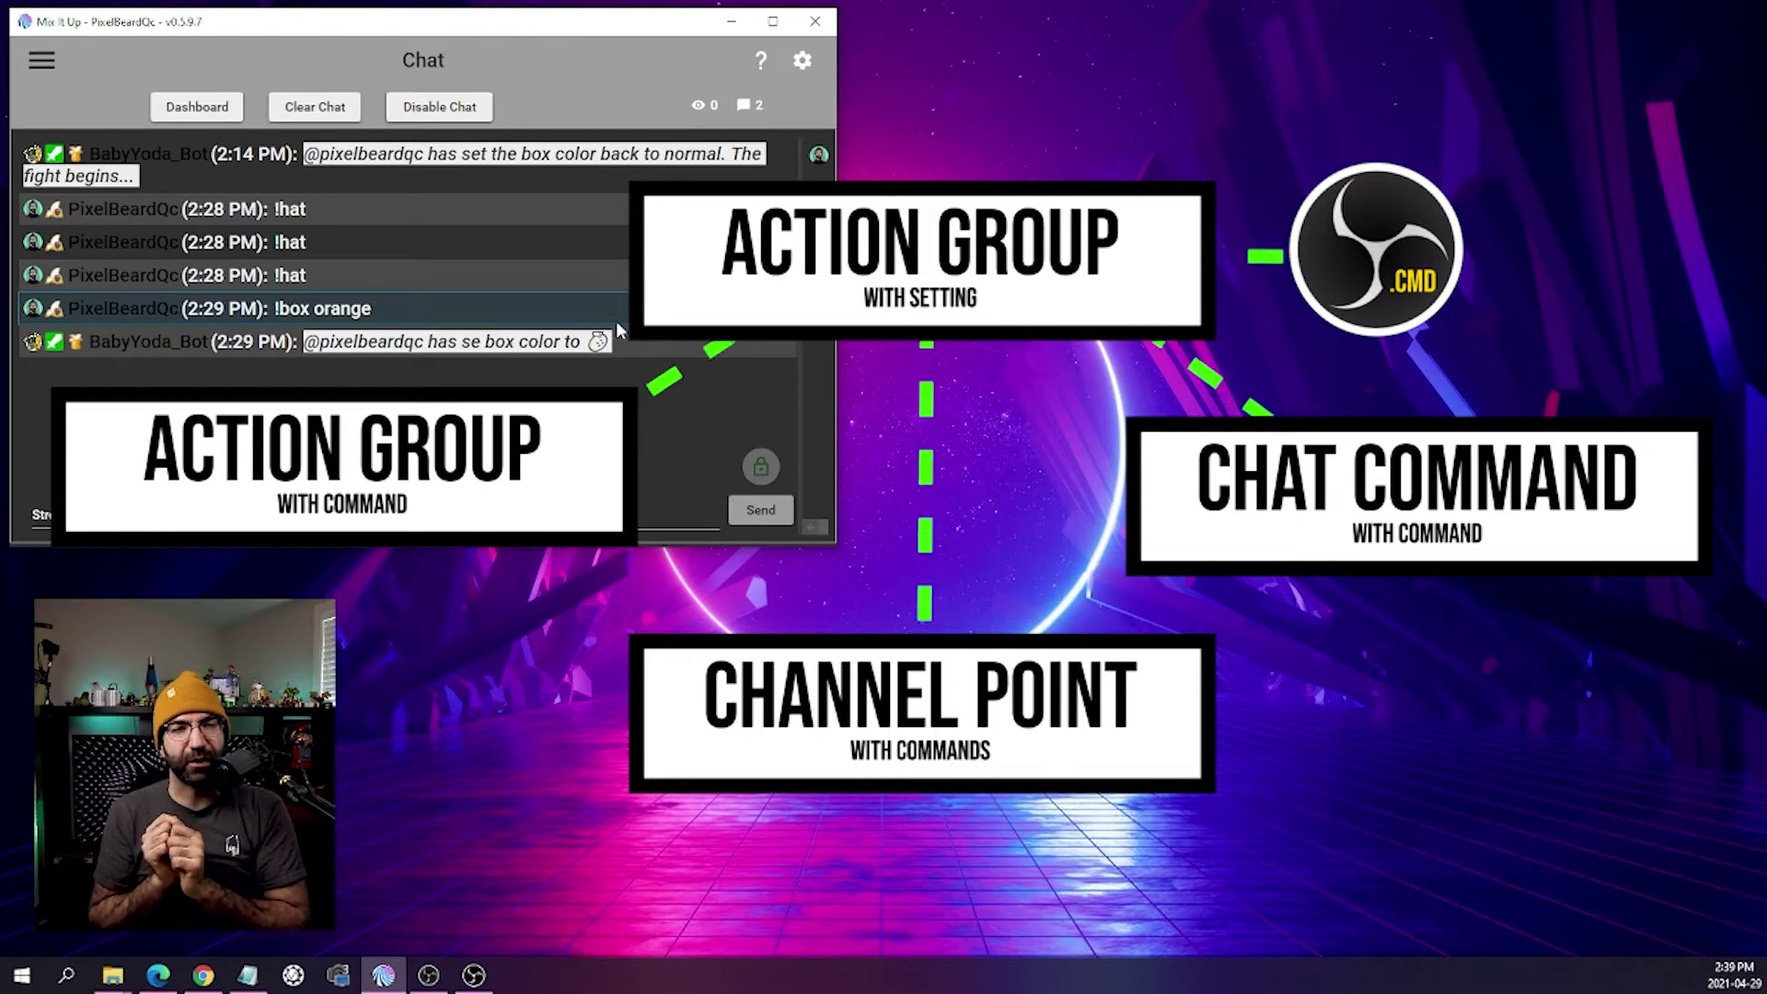
- Open Mix It Up's side navigation panel from the hamburger menu
click(42, 60)
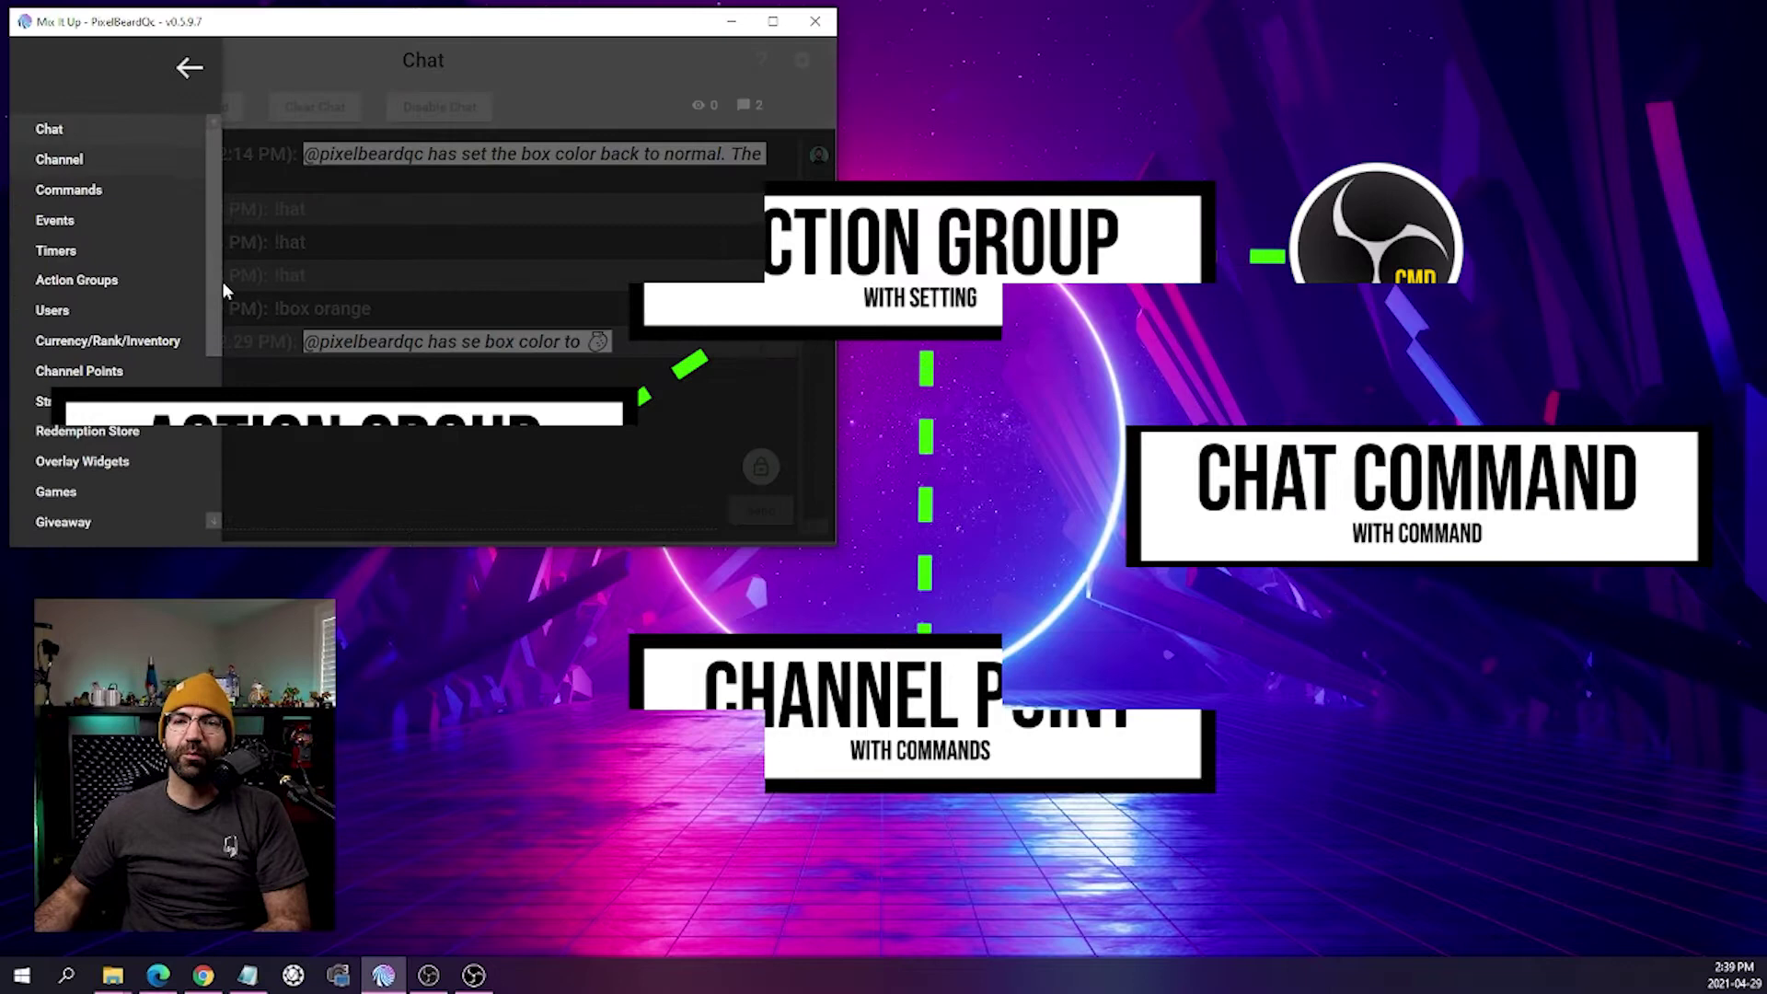
- Add action group OBS COMMAND SETTING in command group TUTORIAL with Unlock Command switched on
click(110, 280)
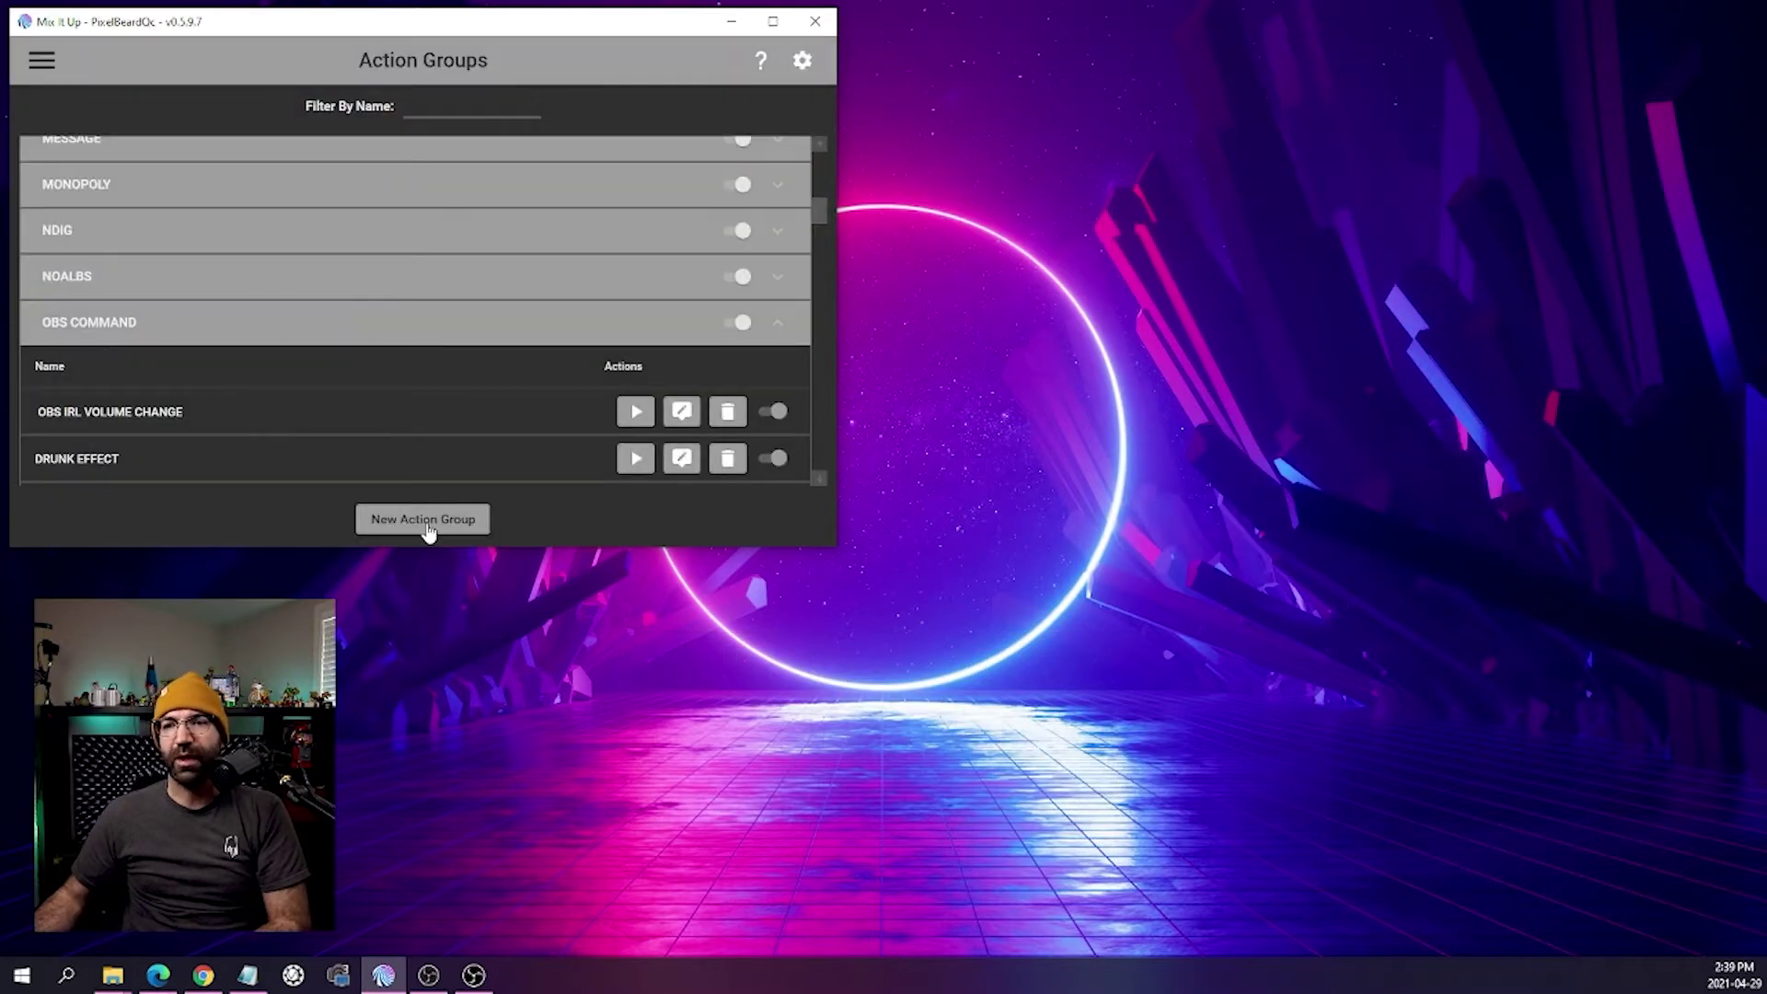
click(422, 519)
click(664, 268)
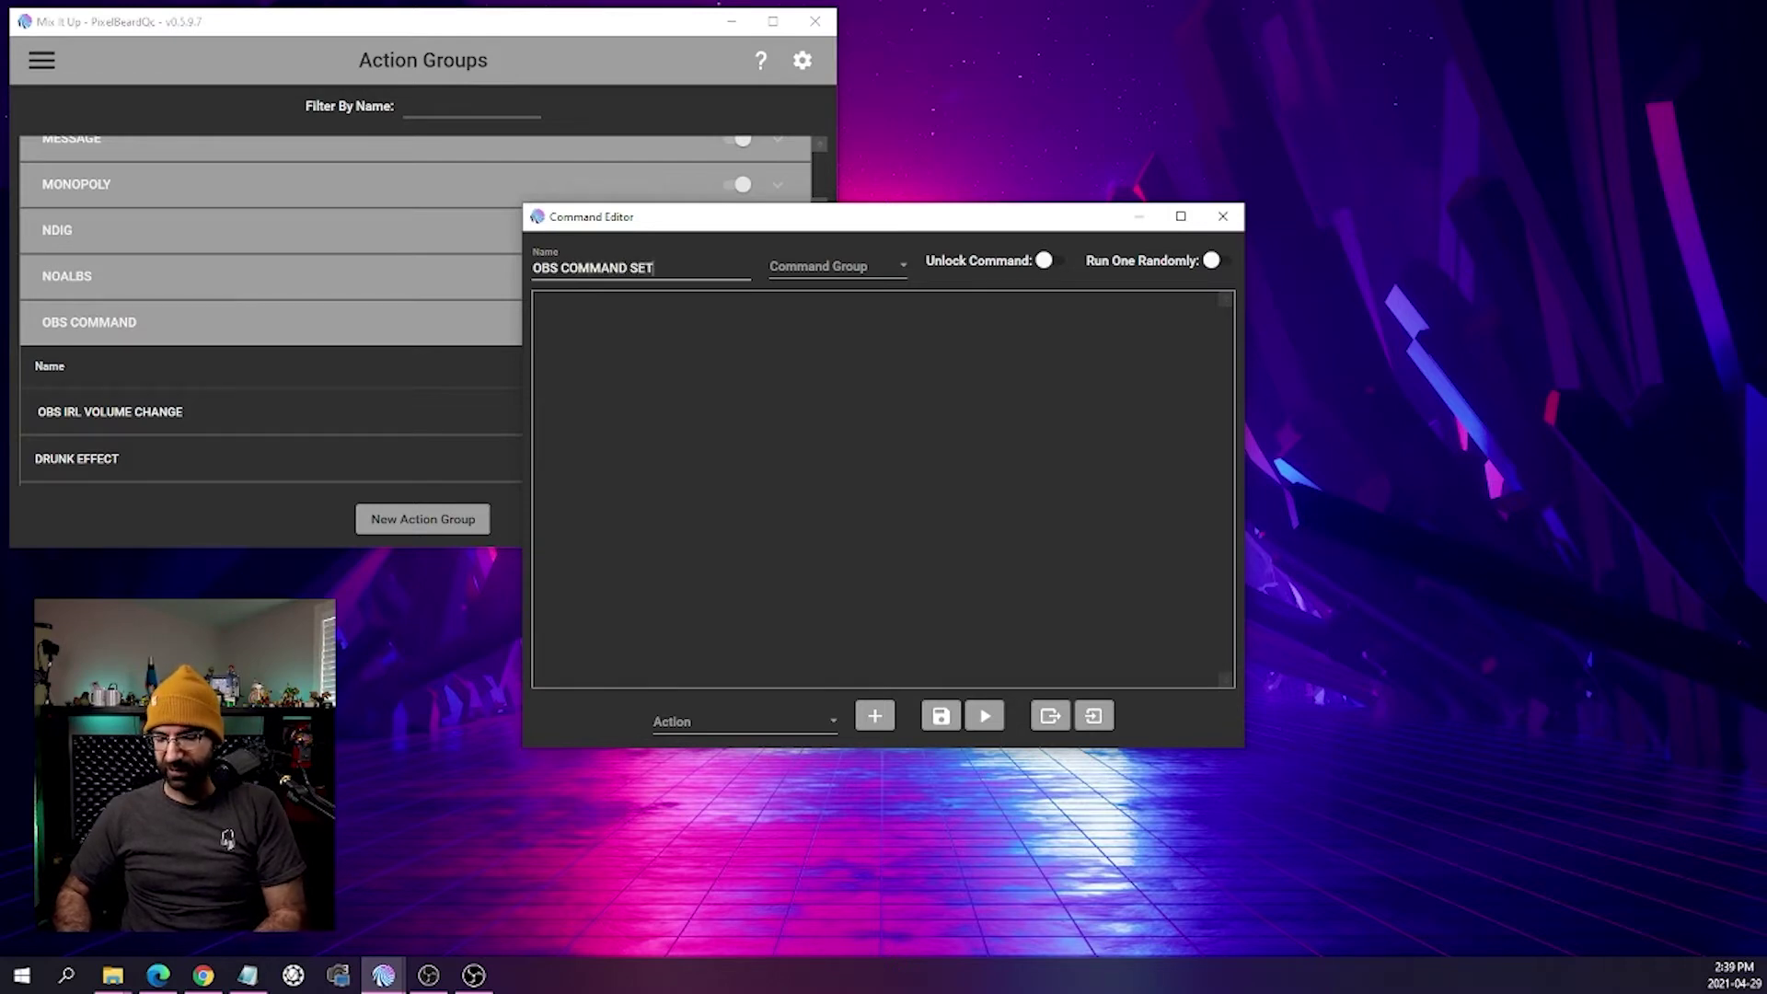
click(778, 267)
click(819, 260)
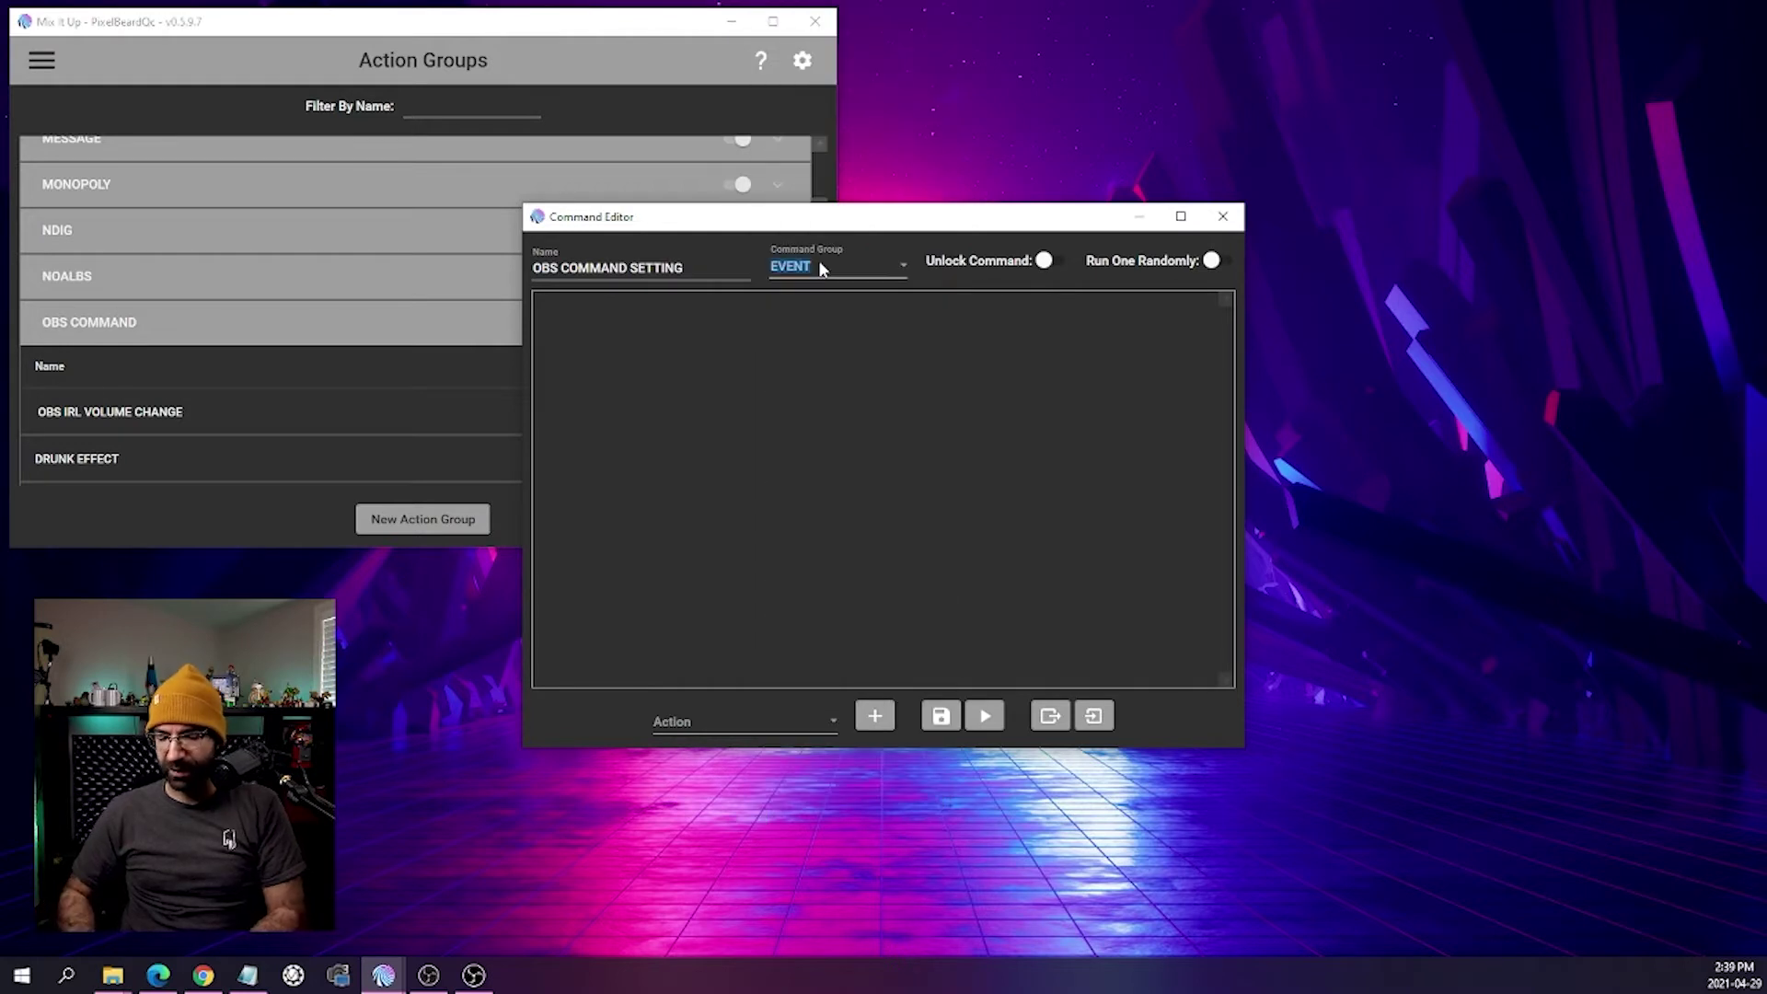
text(TUTORIAL)
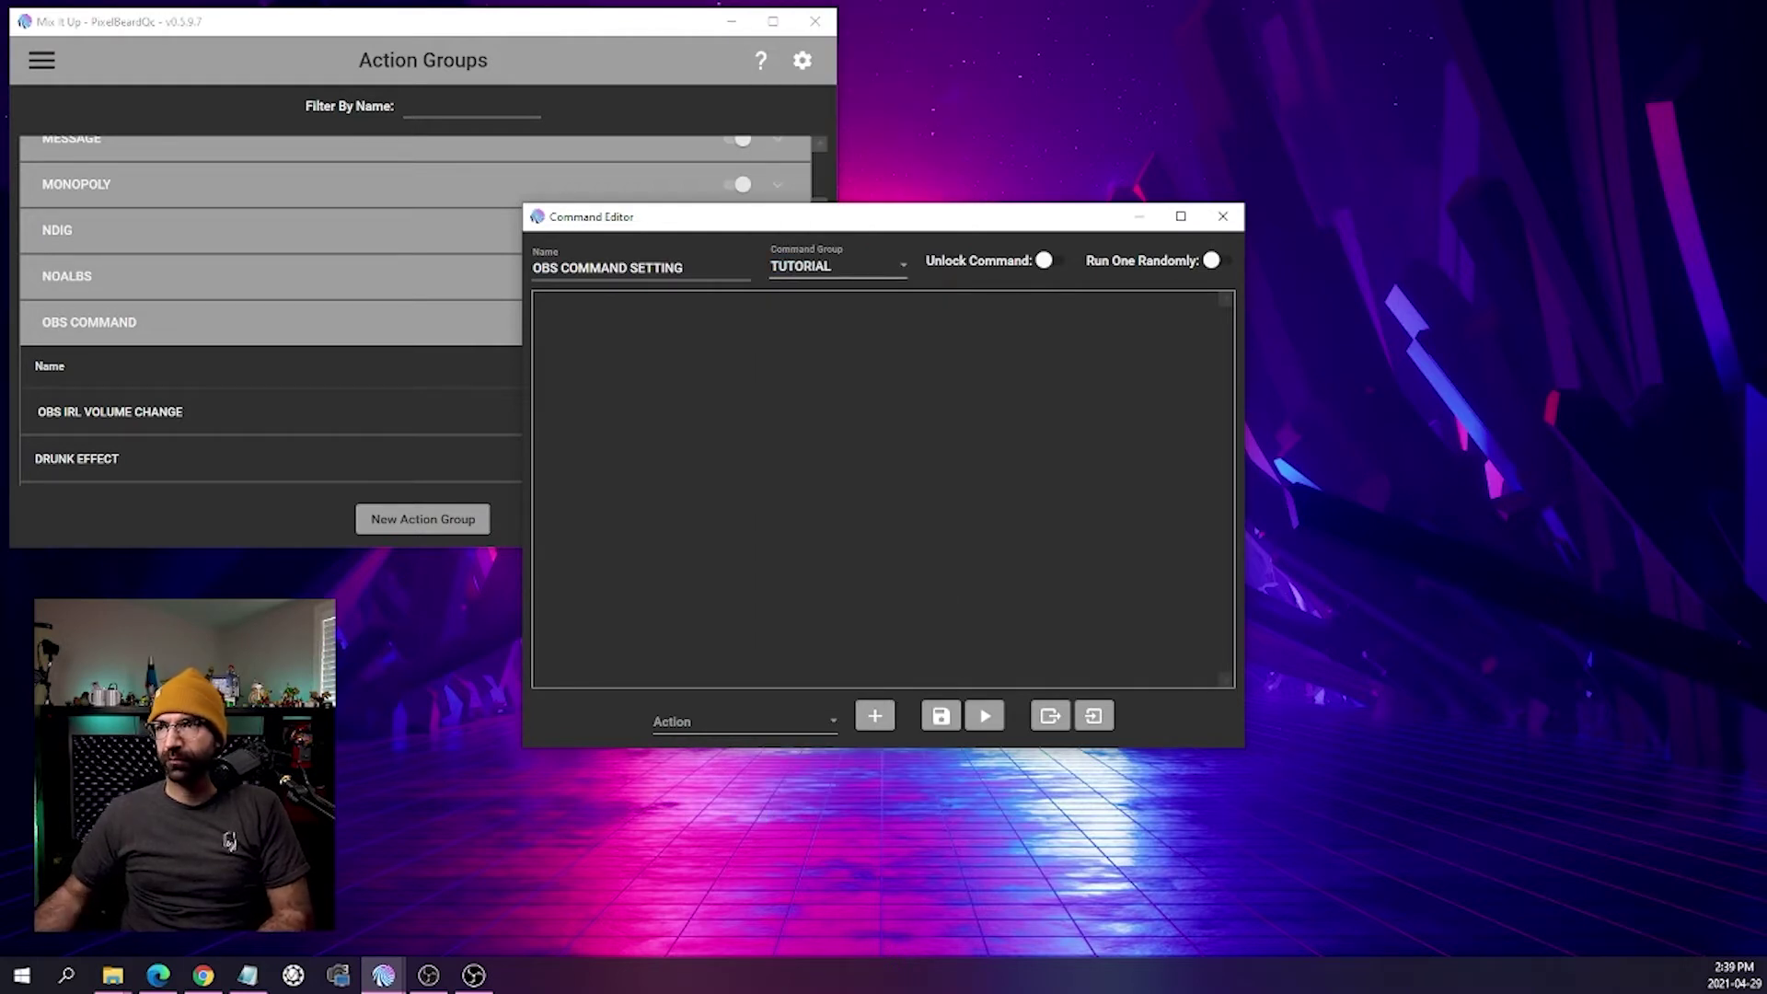
mouse_move(1047, 266)
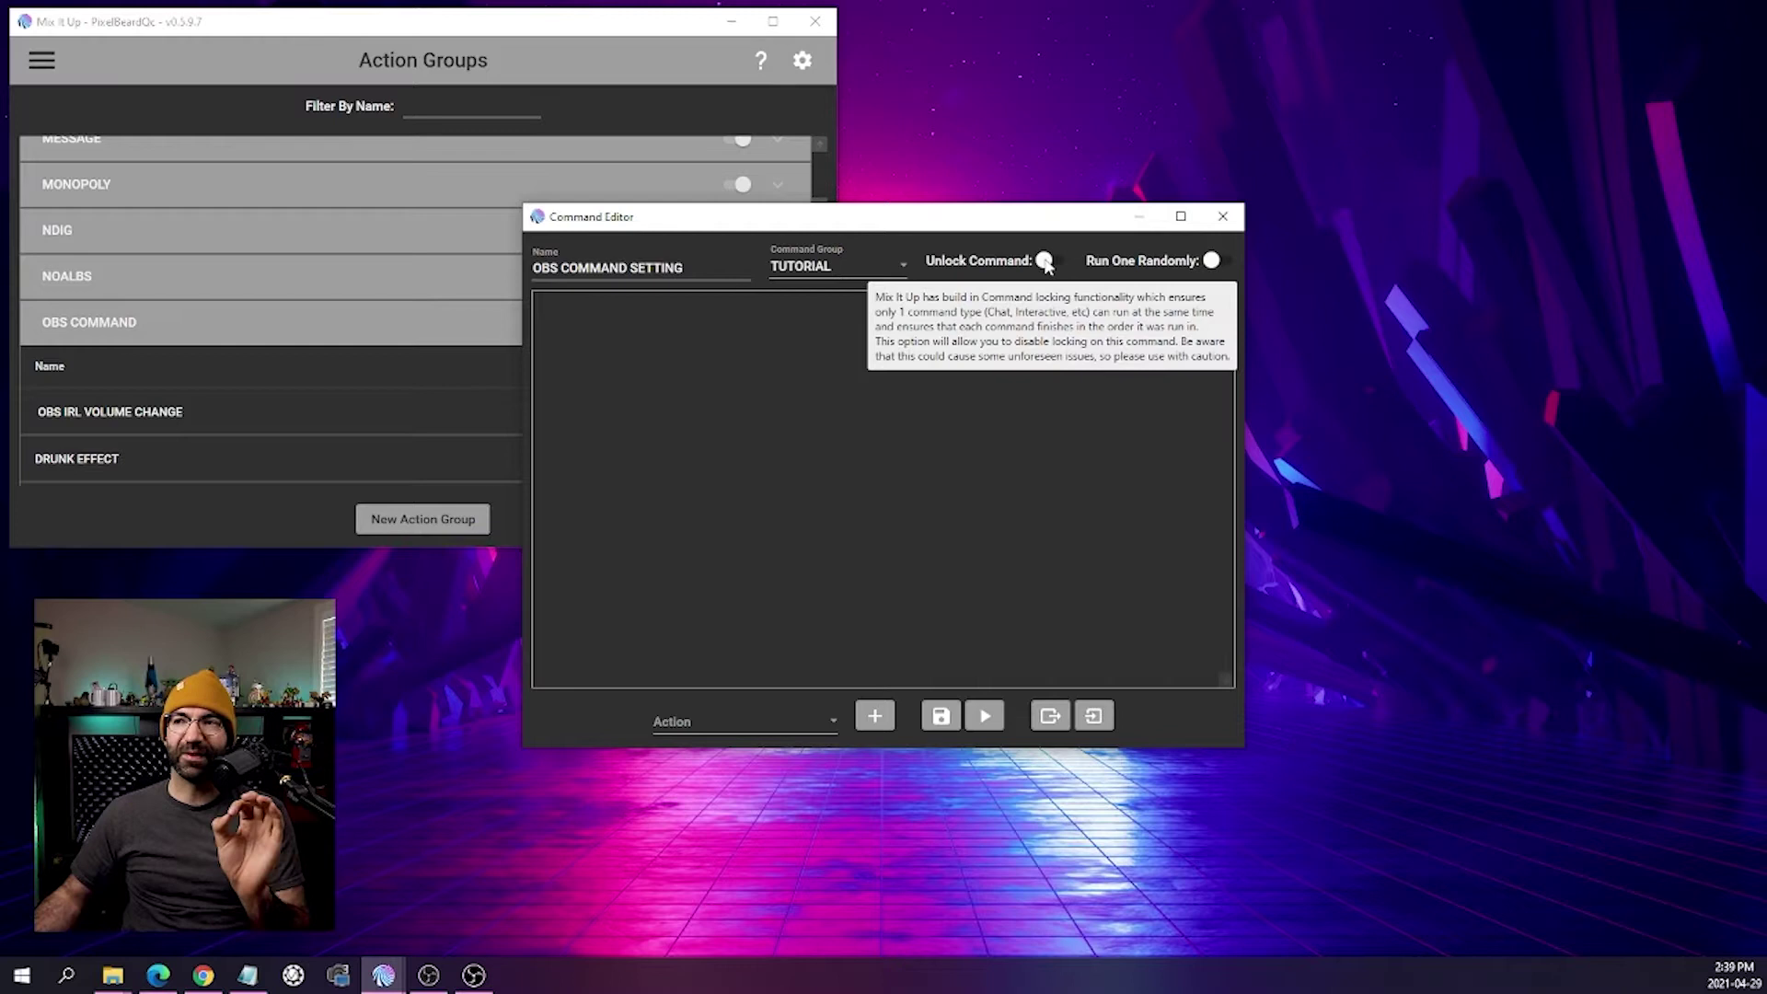
click(1046, 263)
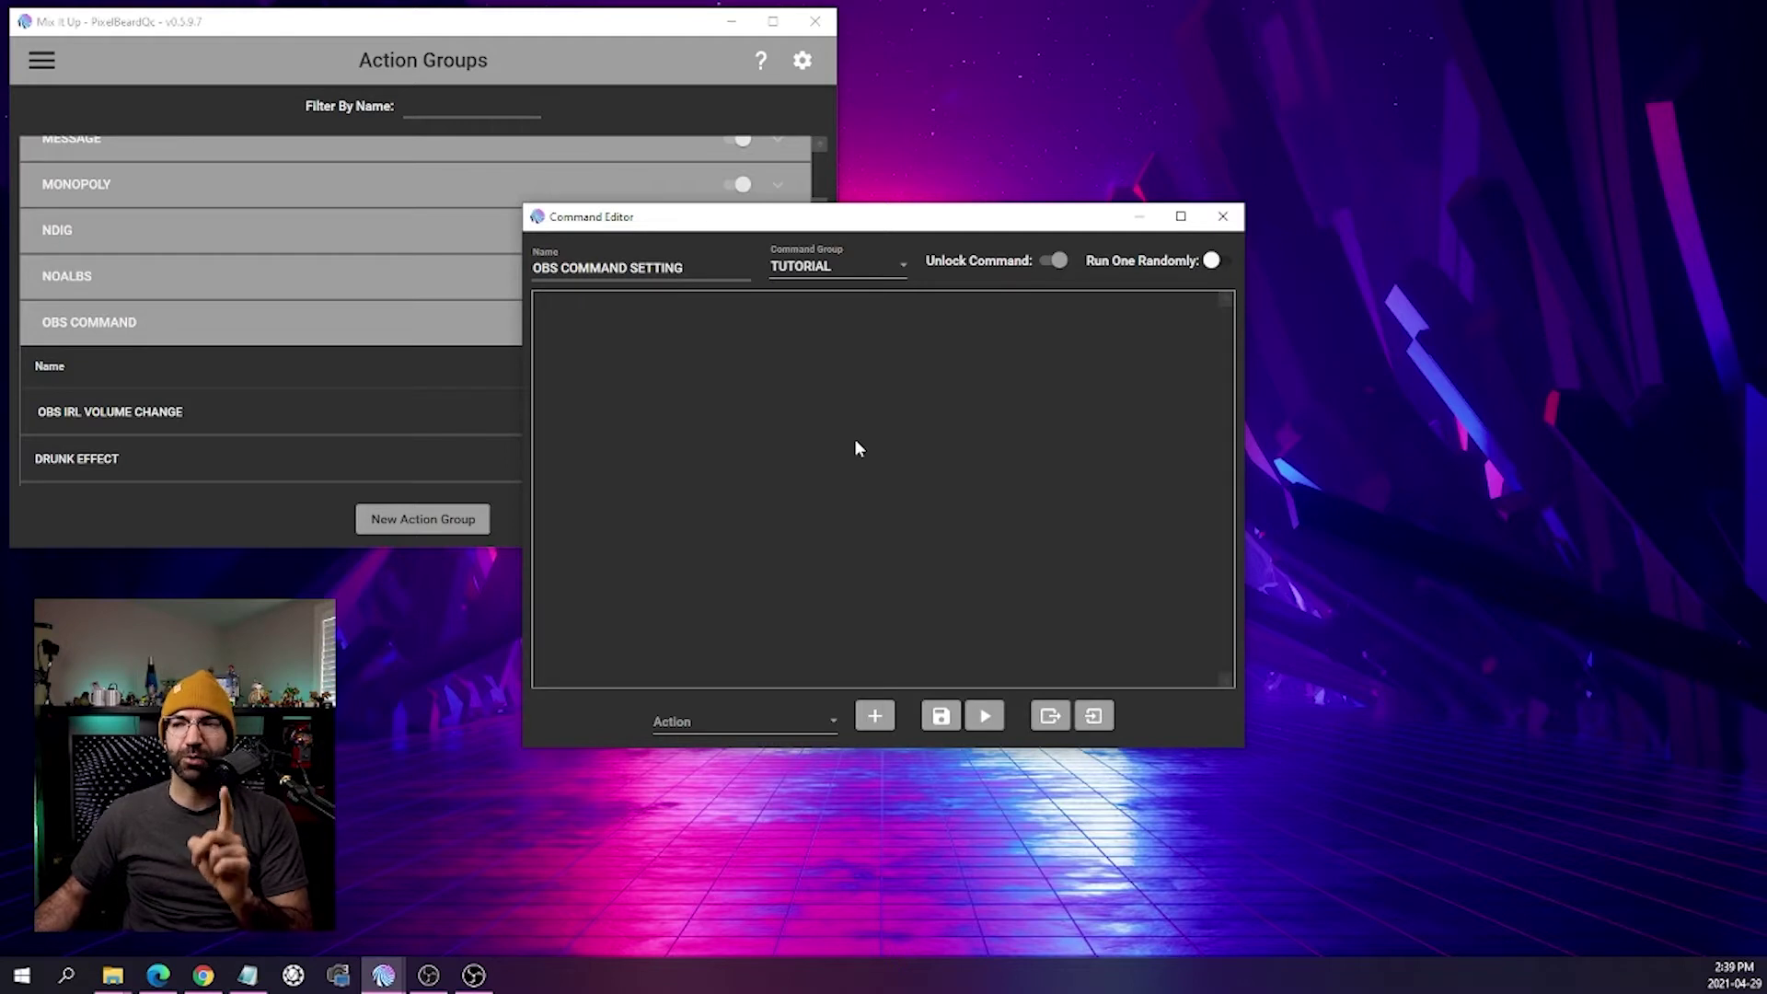
click(823, 721)
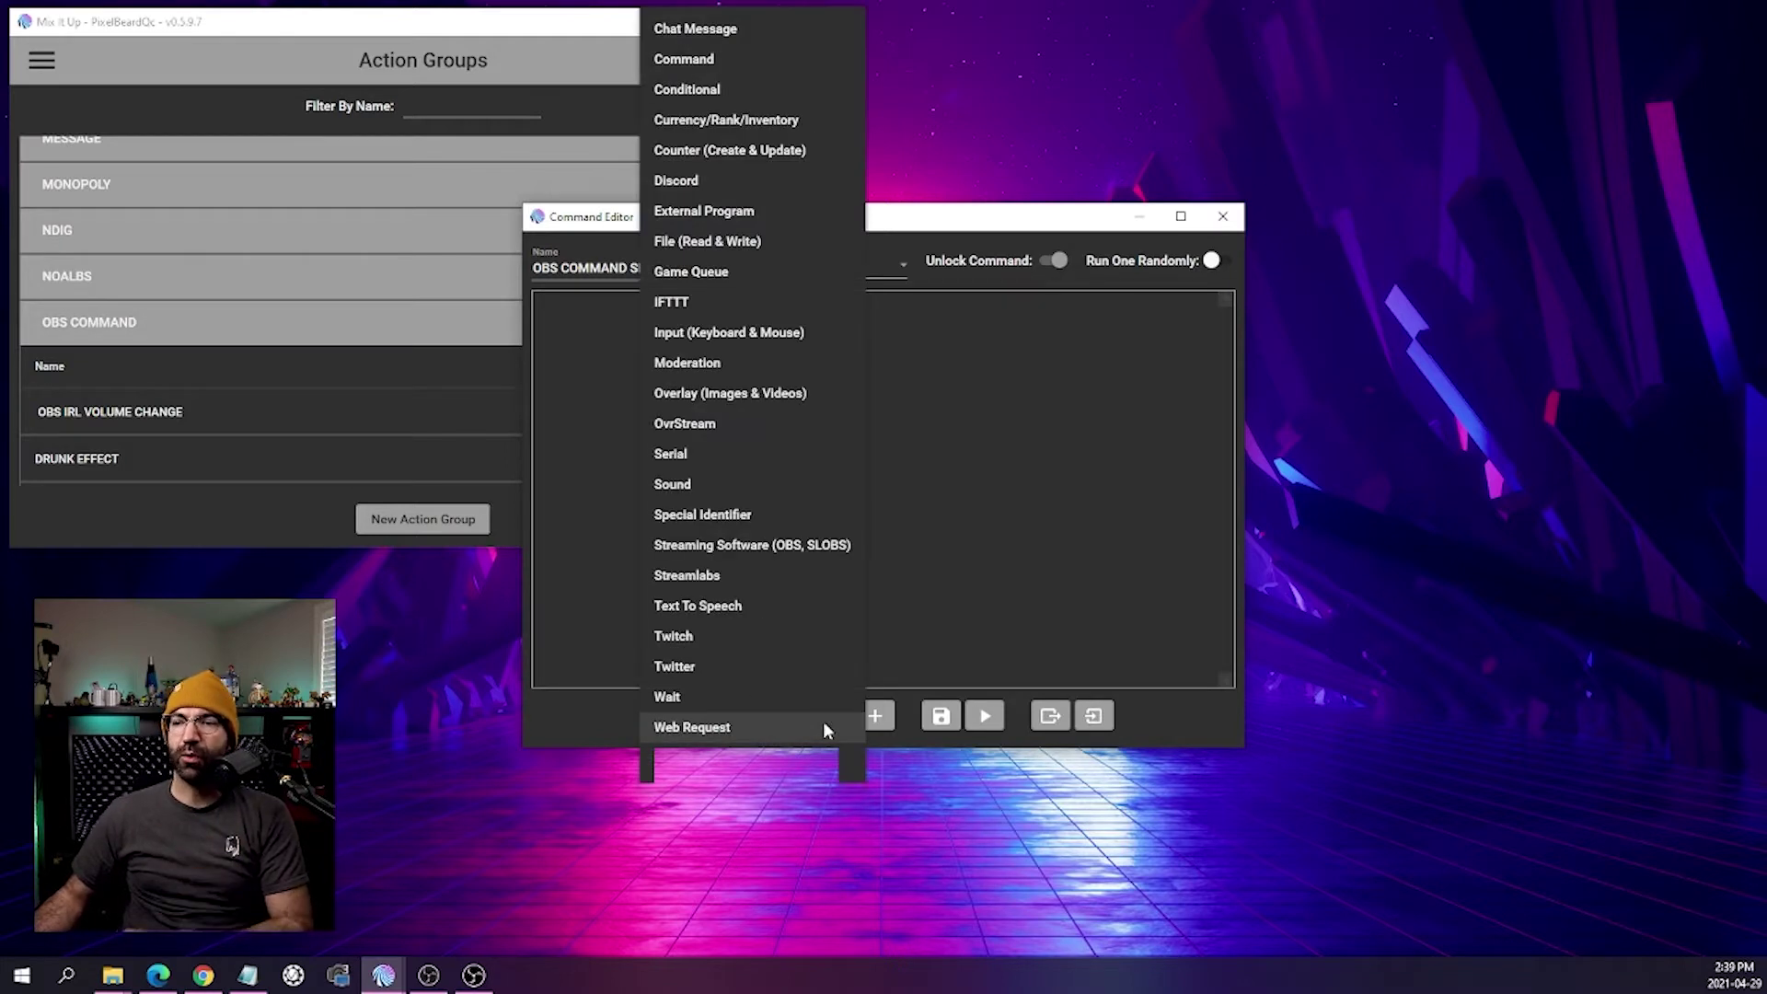
- Add an External Program action to the action group
click(719, 213)
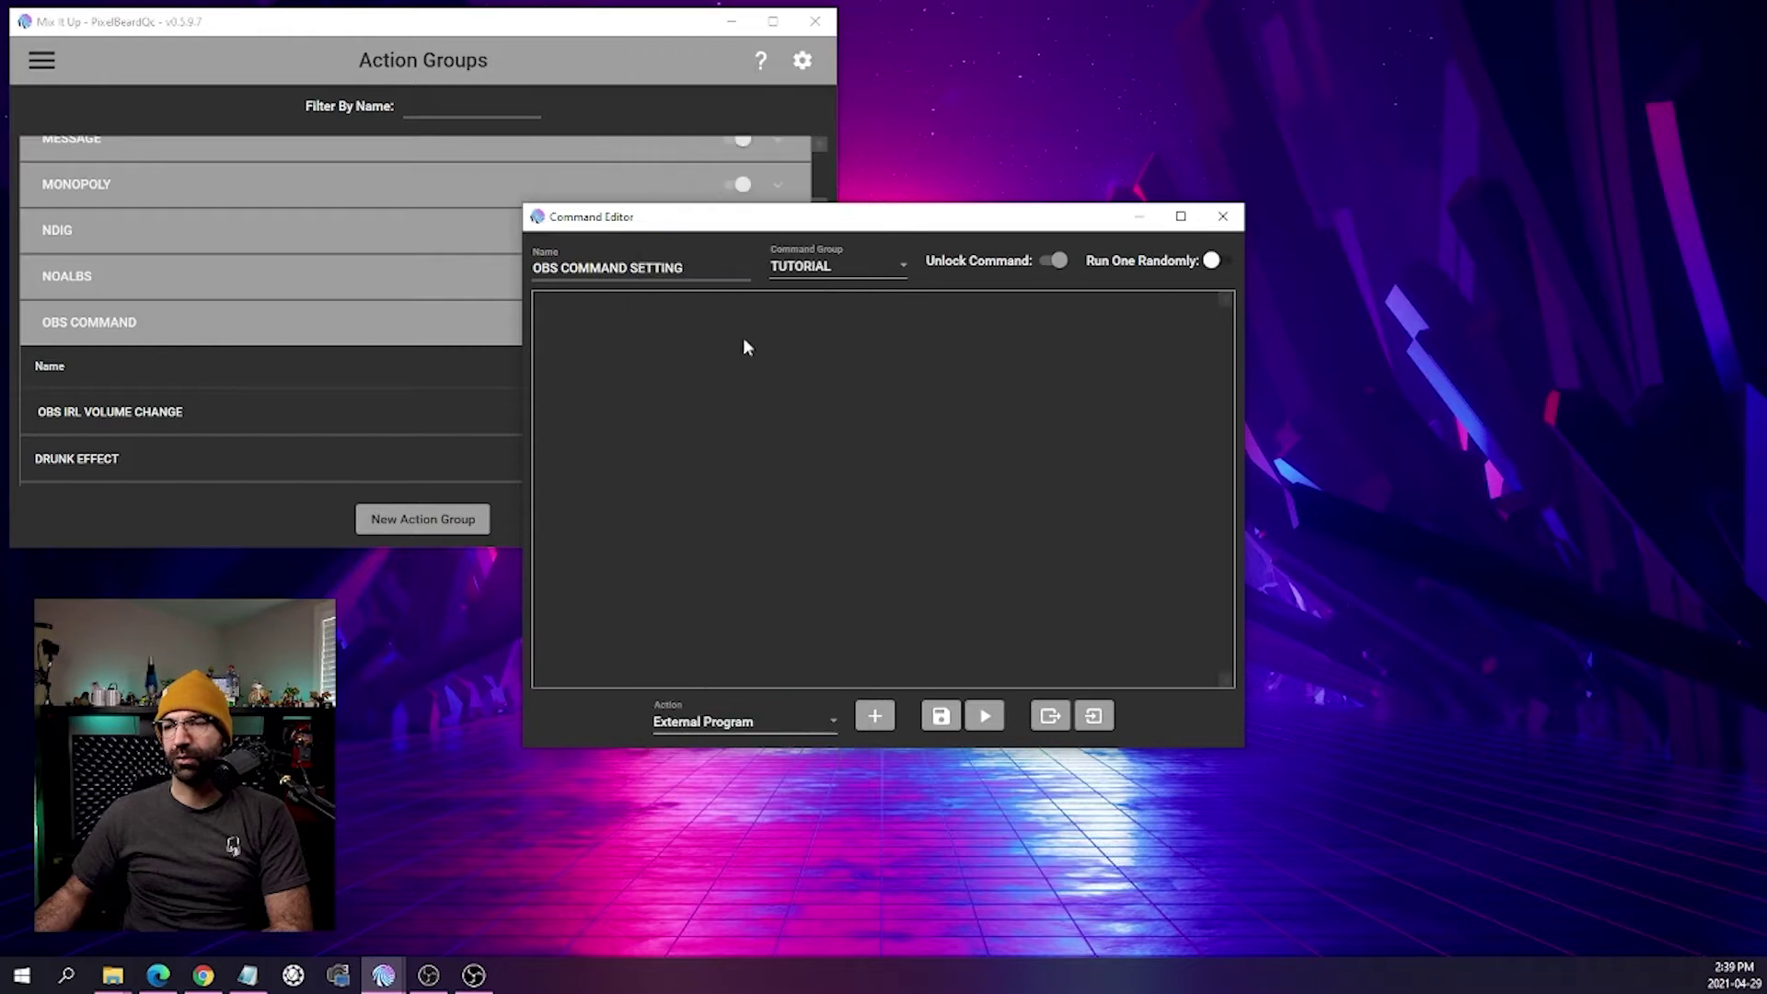
click(873, 716)
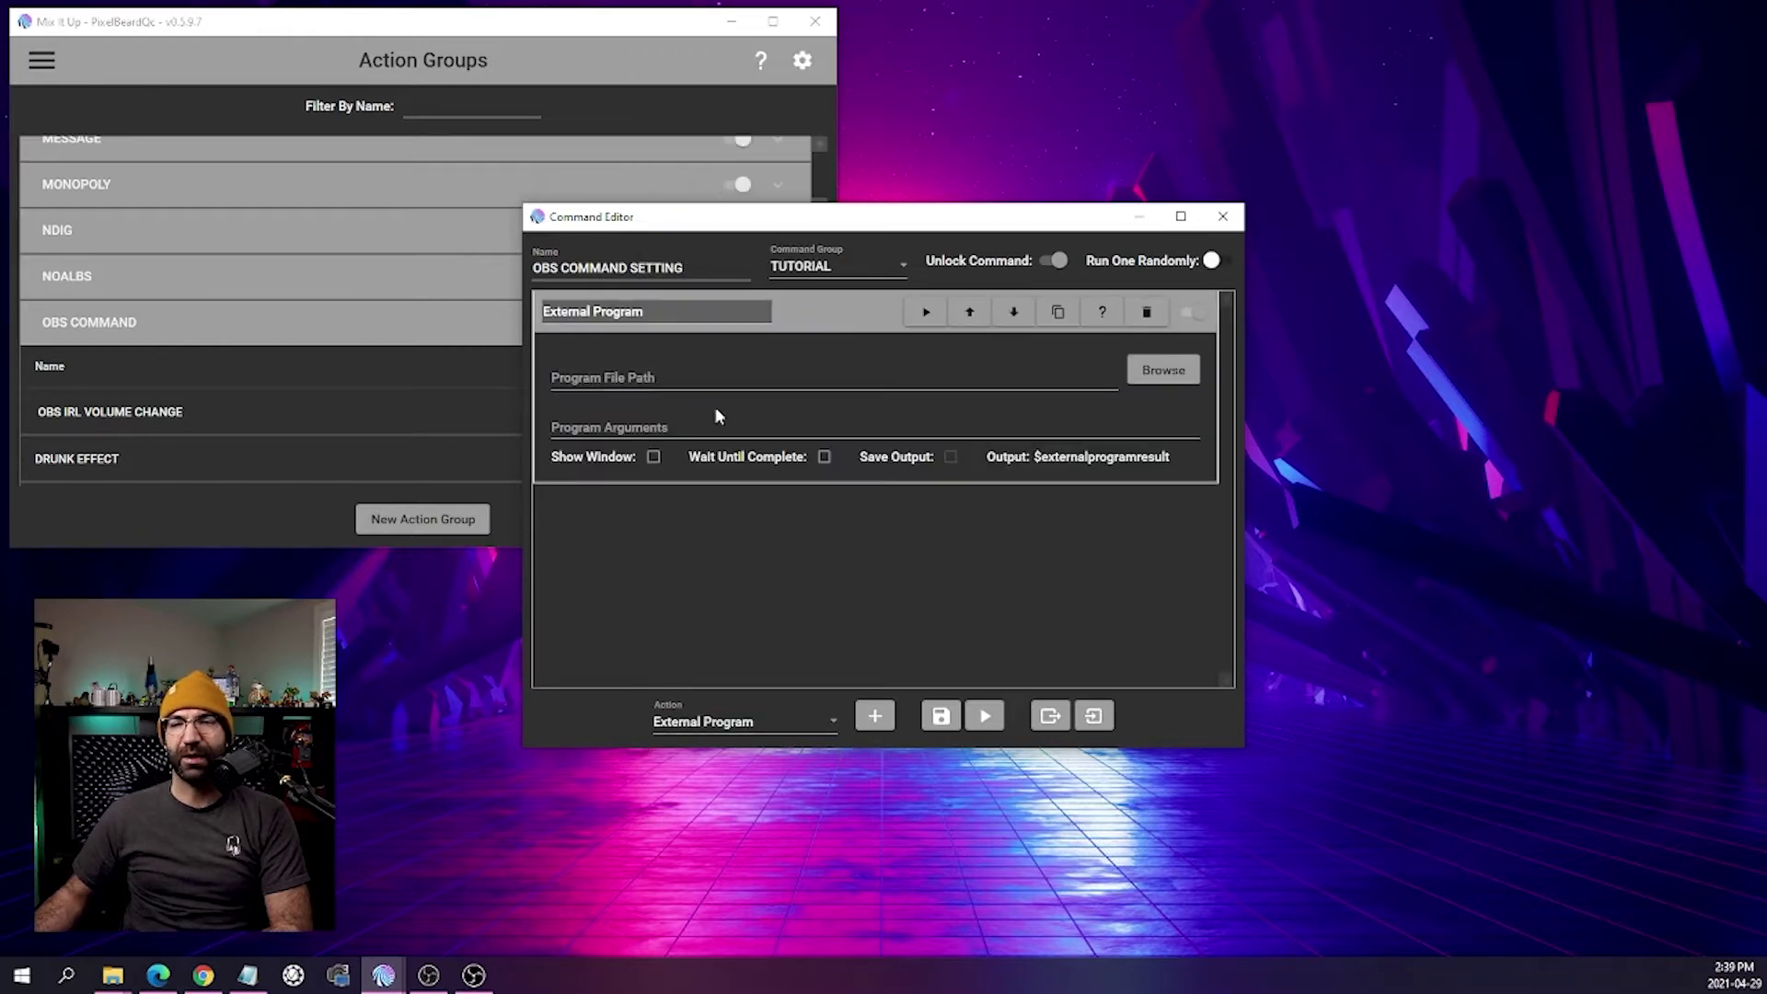
click(813, 318)
click(812, 318)
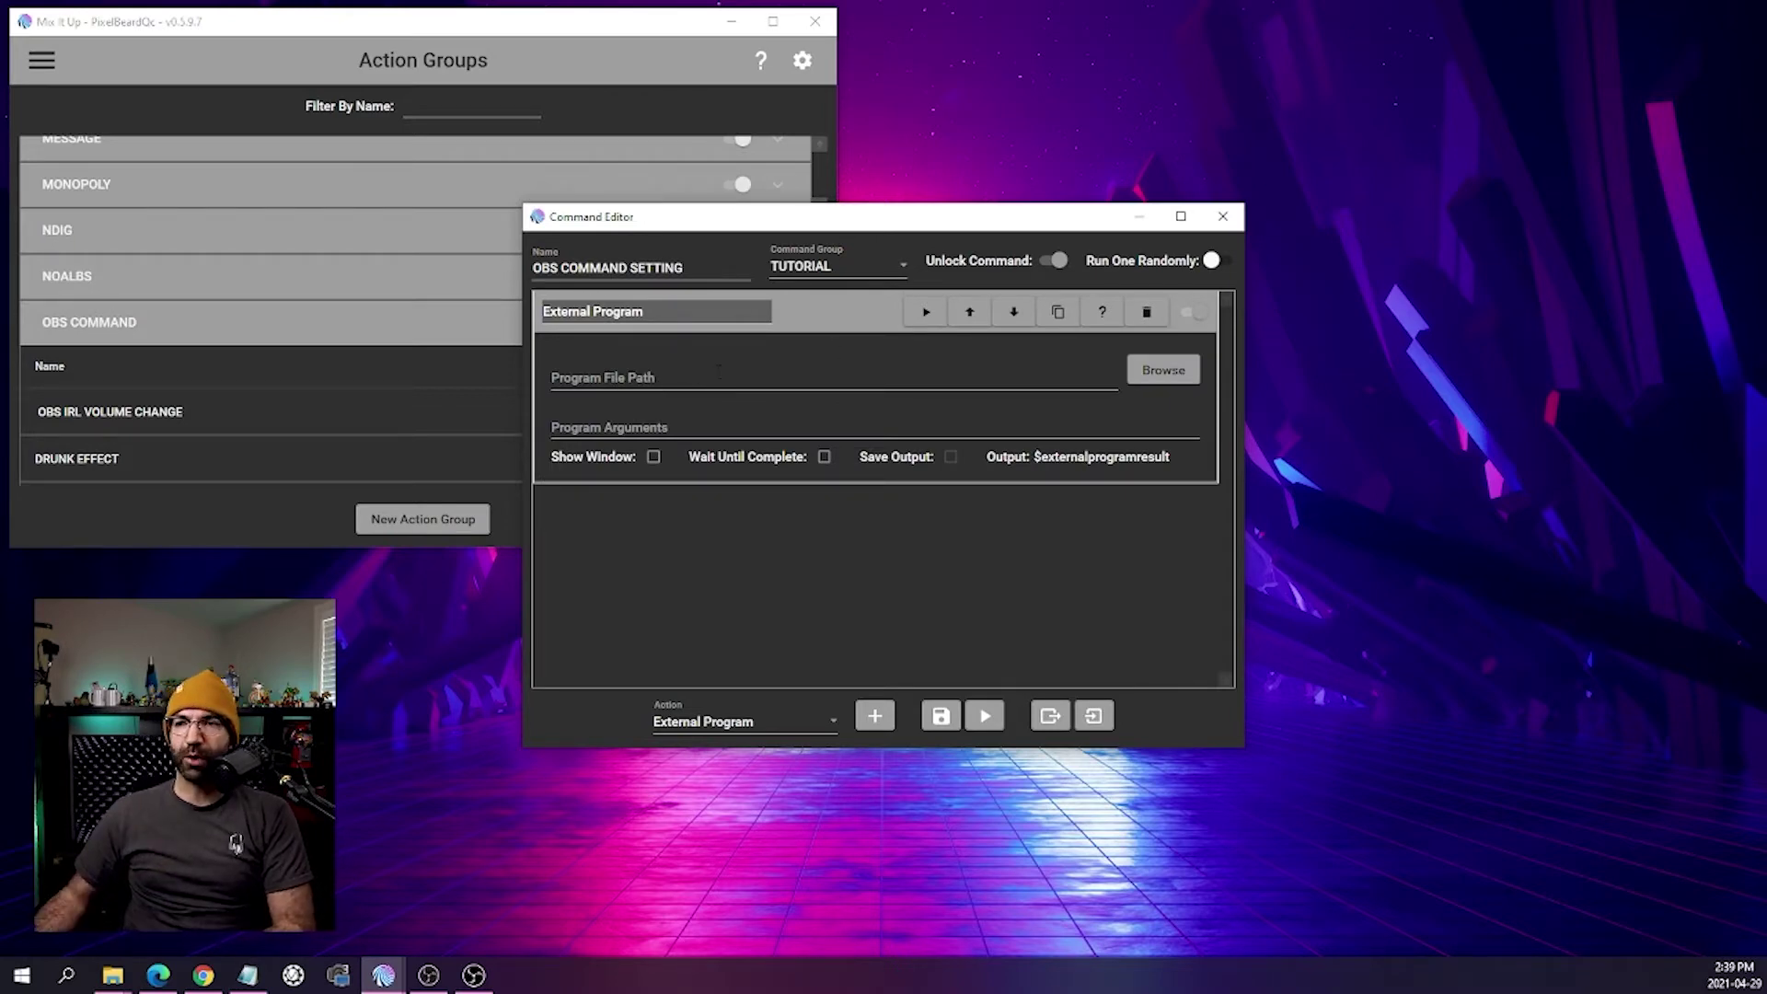
- Set the program to OBSCommand.exe from Downloads > FAKE DOWNLOAD FOLDER > OBSCommand_v1.5.4 > OBSCommand
click(1164, 370)
scroll(625, 410, up, 5)
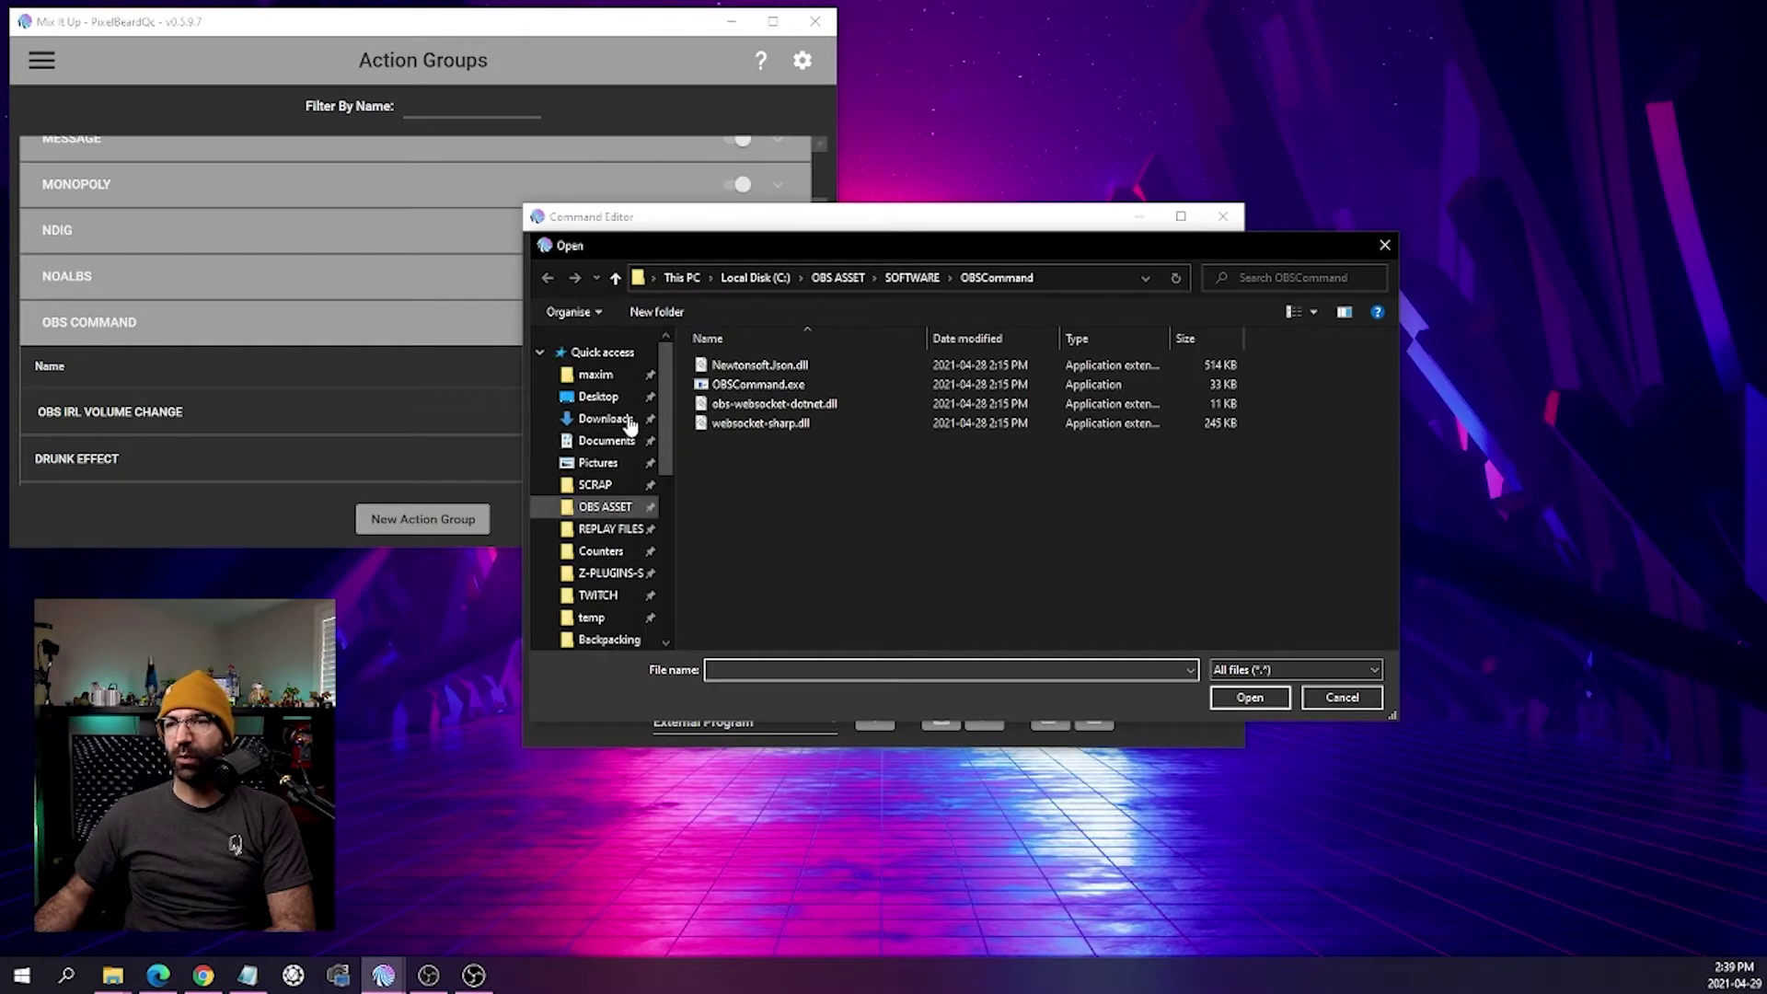
click(607, 418)
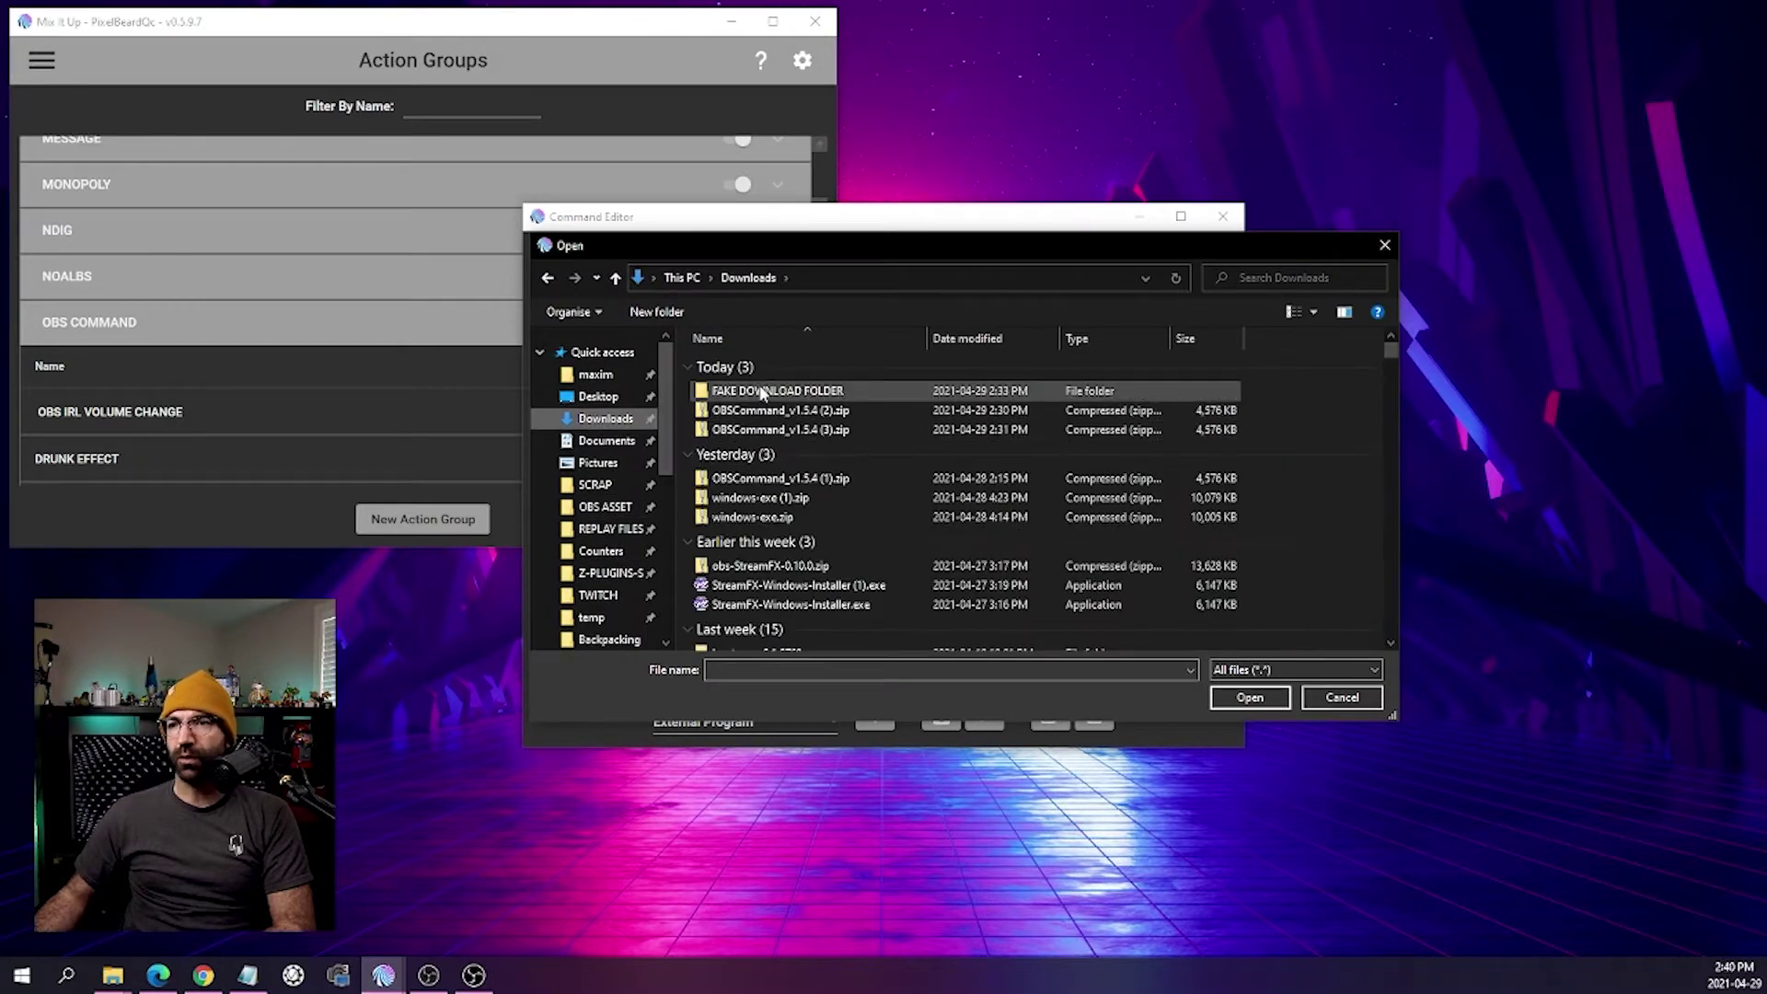
double_click(759, 385)
double_click(759, 366)
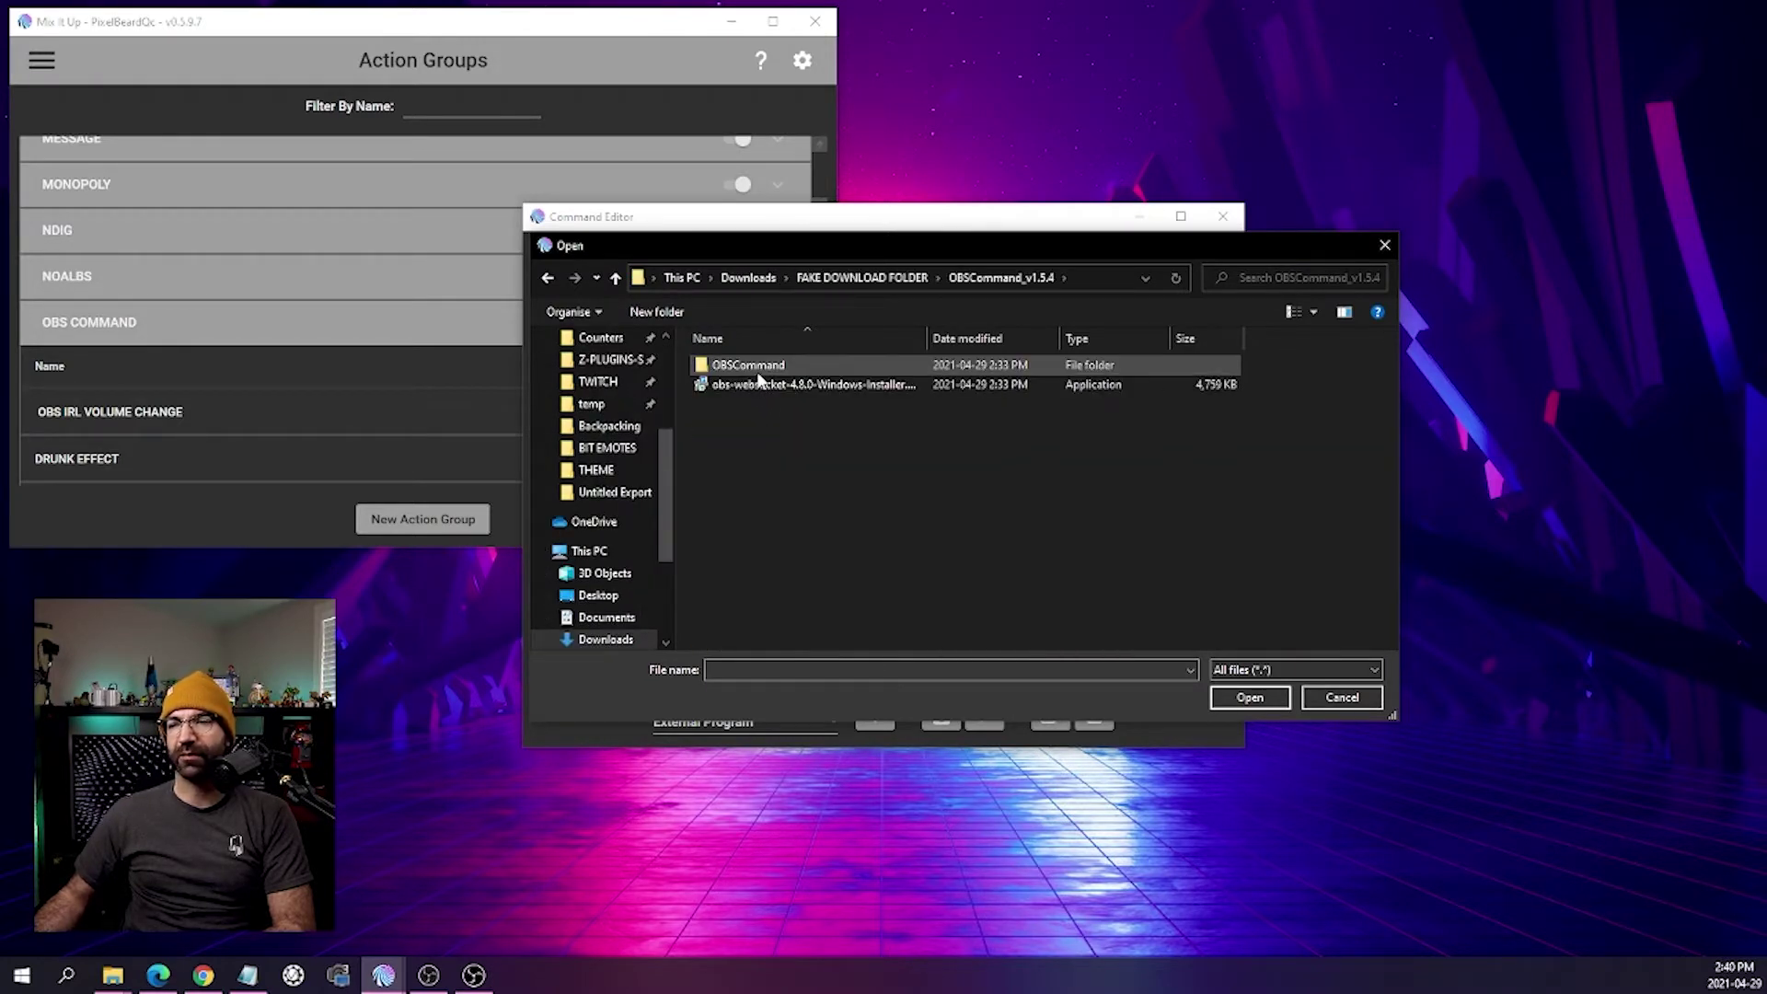
double_click(760, 369)
click(730, 386)
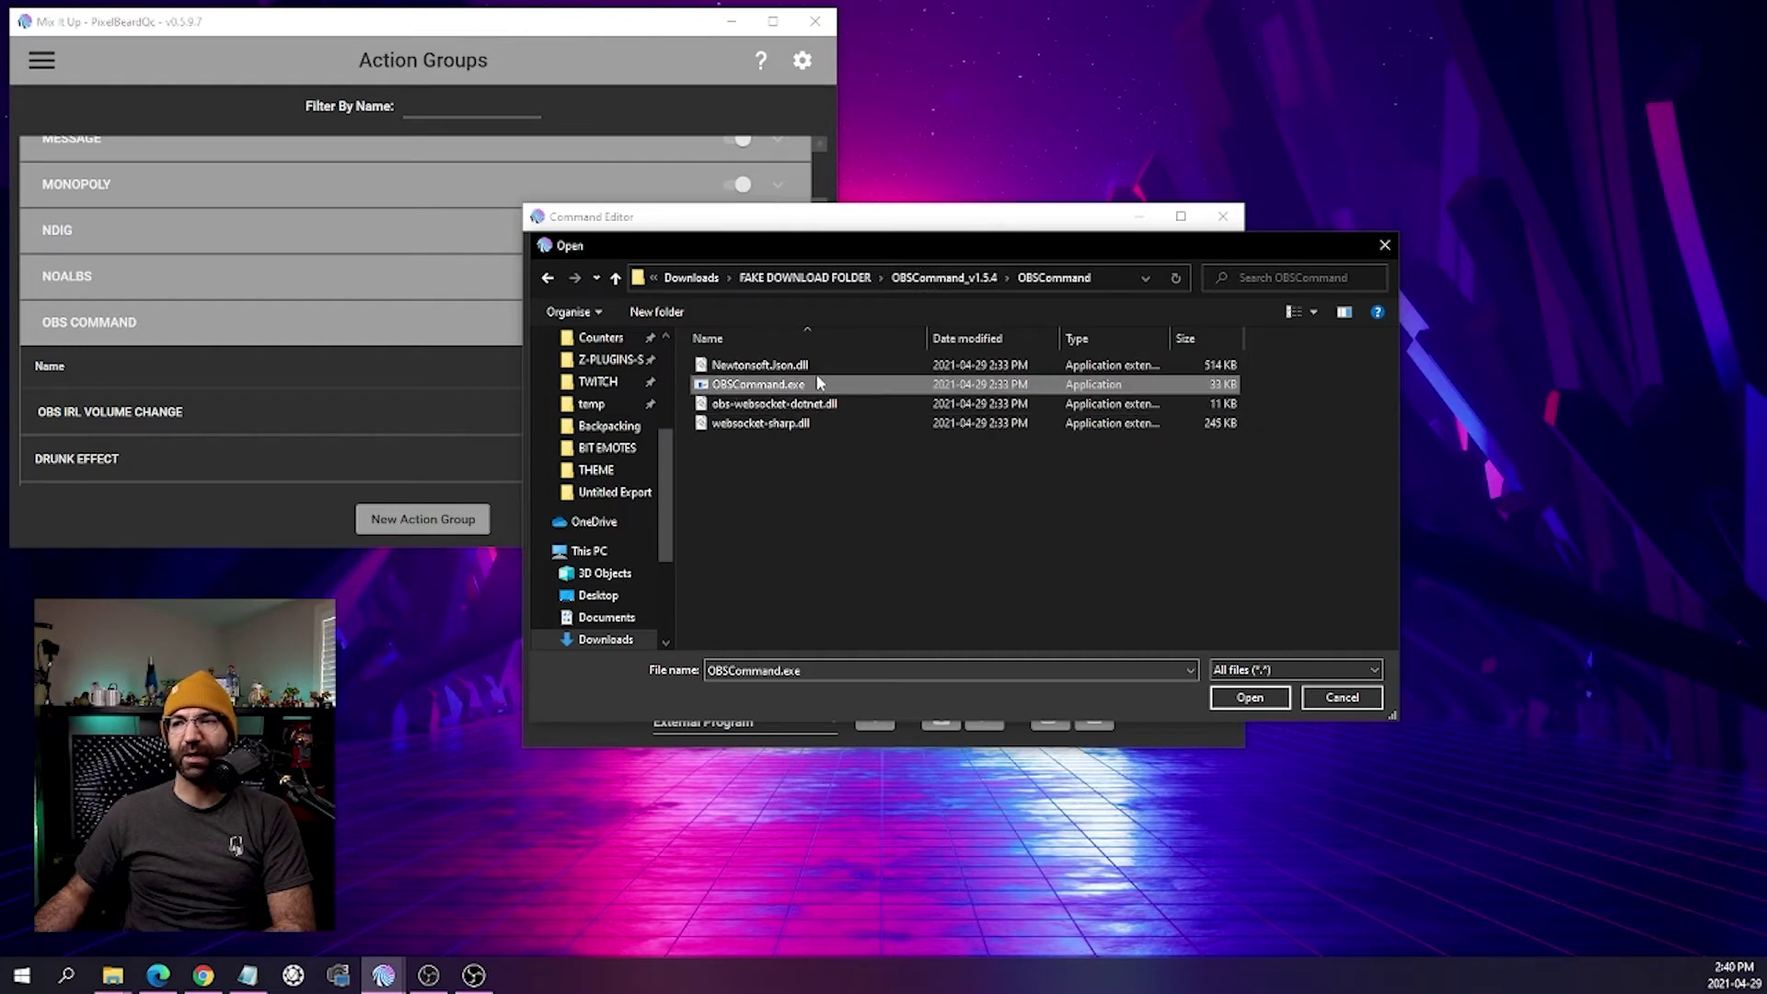
click(1248, 696)
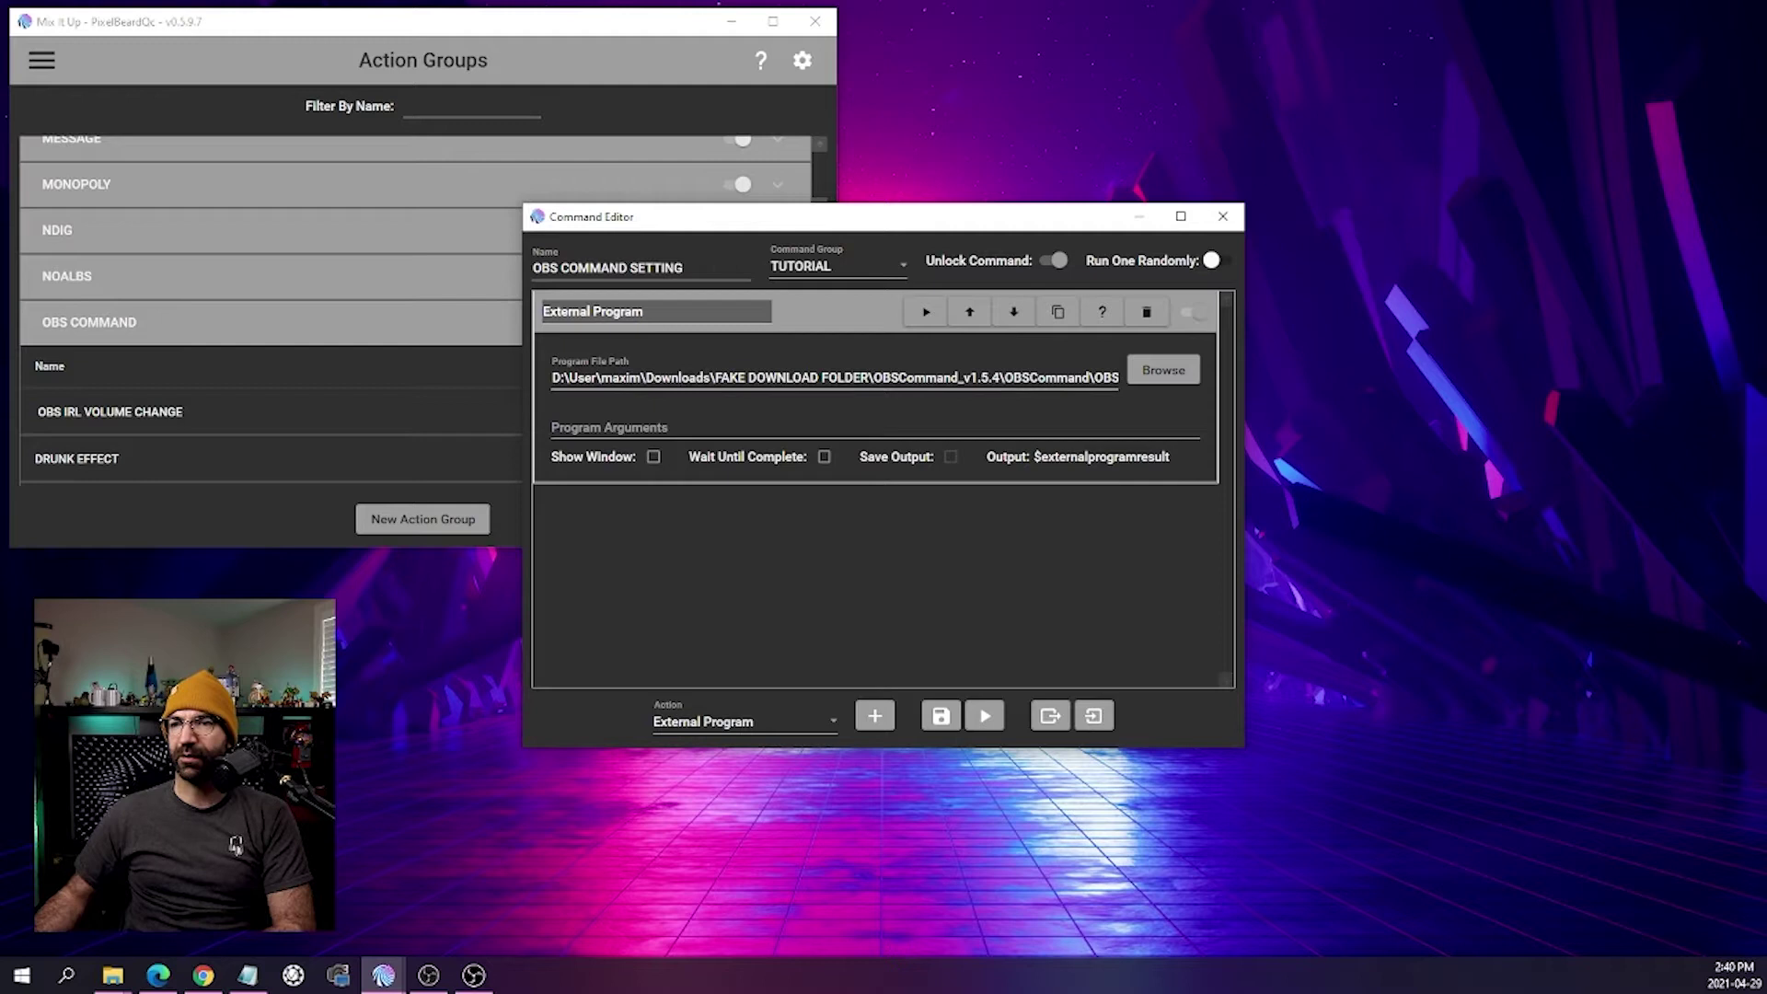
drag(667, 377, 1233, 370)
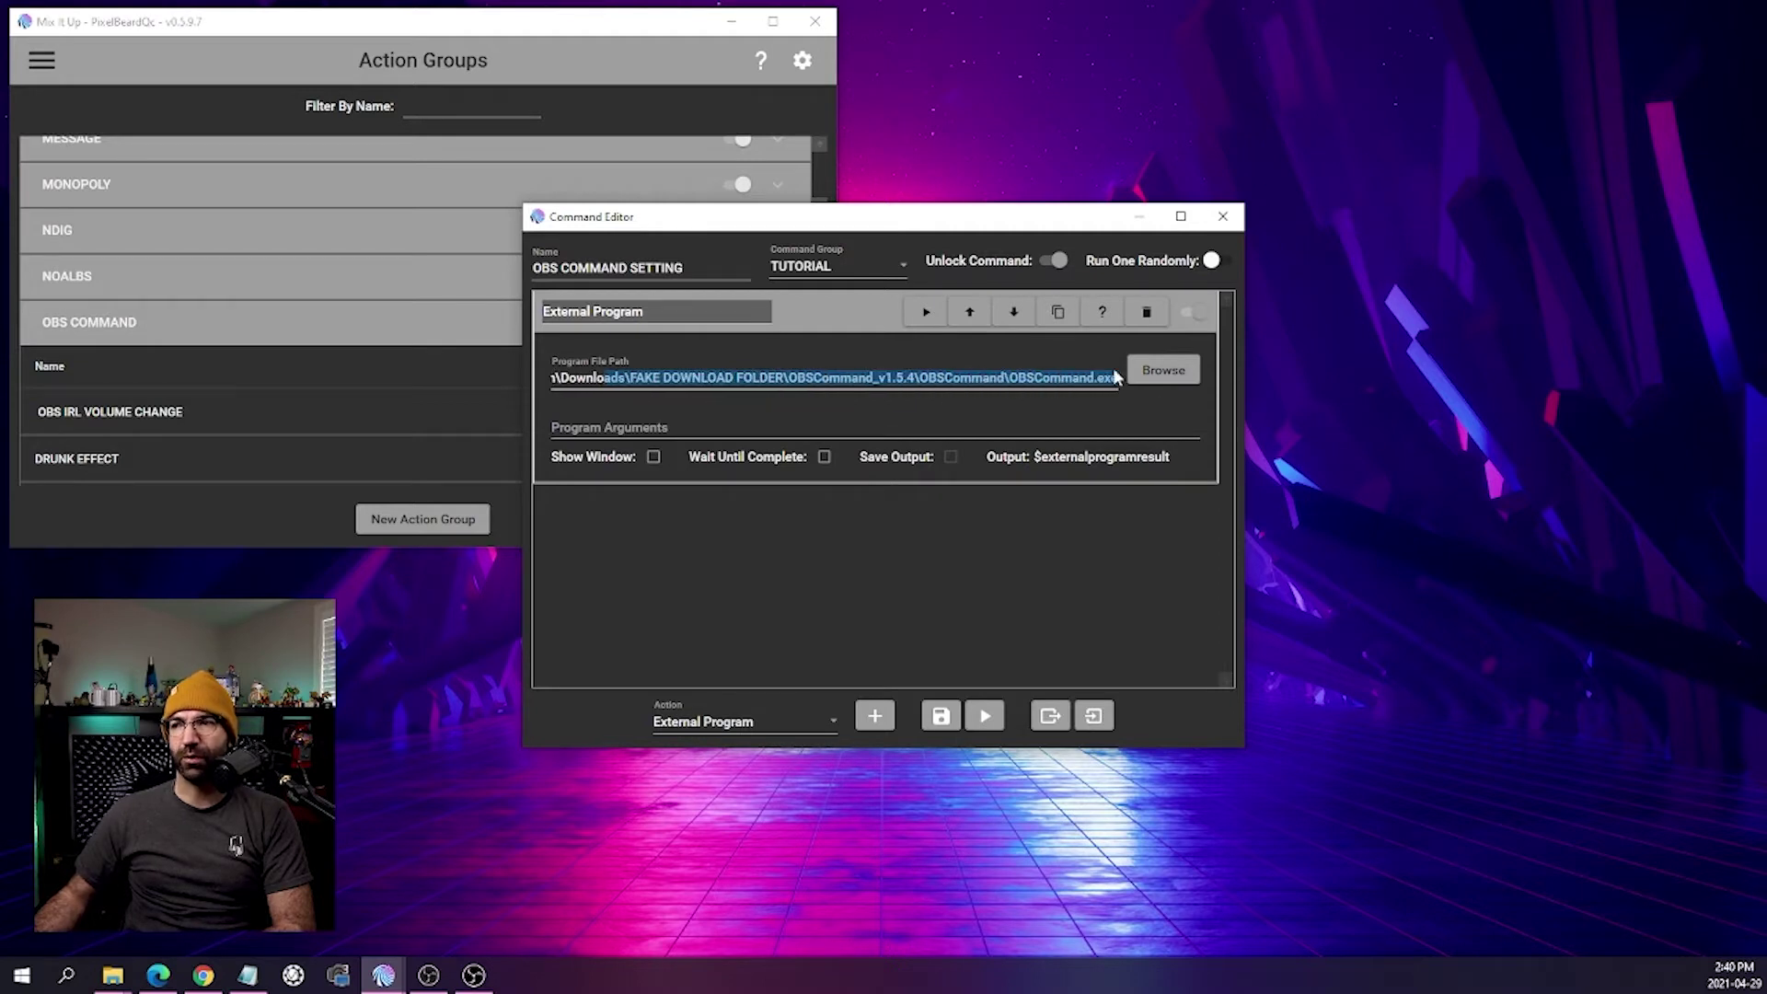
- Give the program the password, 127.0.0.1:4444 server and $allargs arguments, wait on it, and save
click(833, 431)
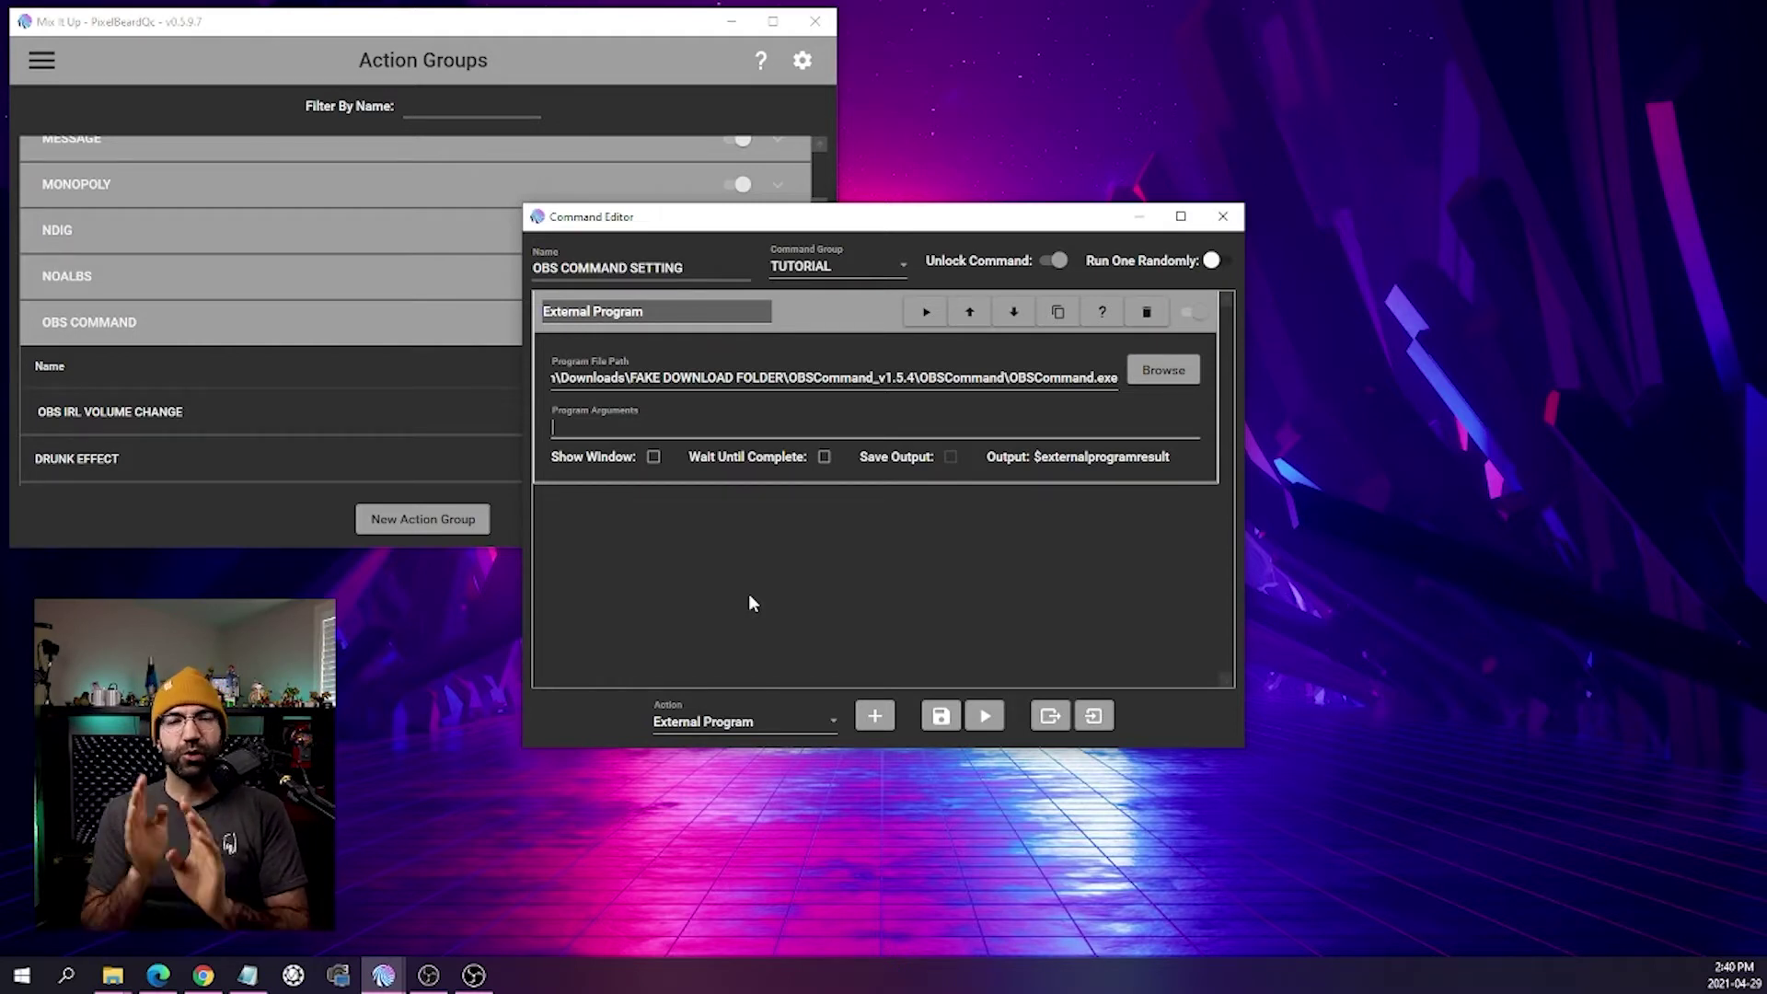
text($)
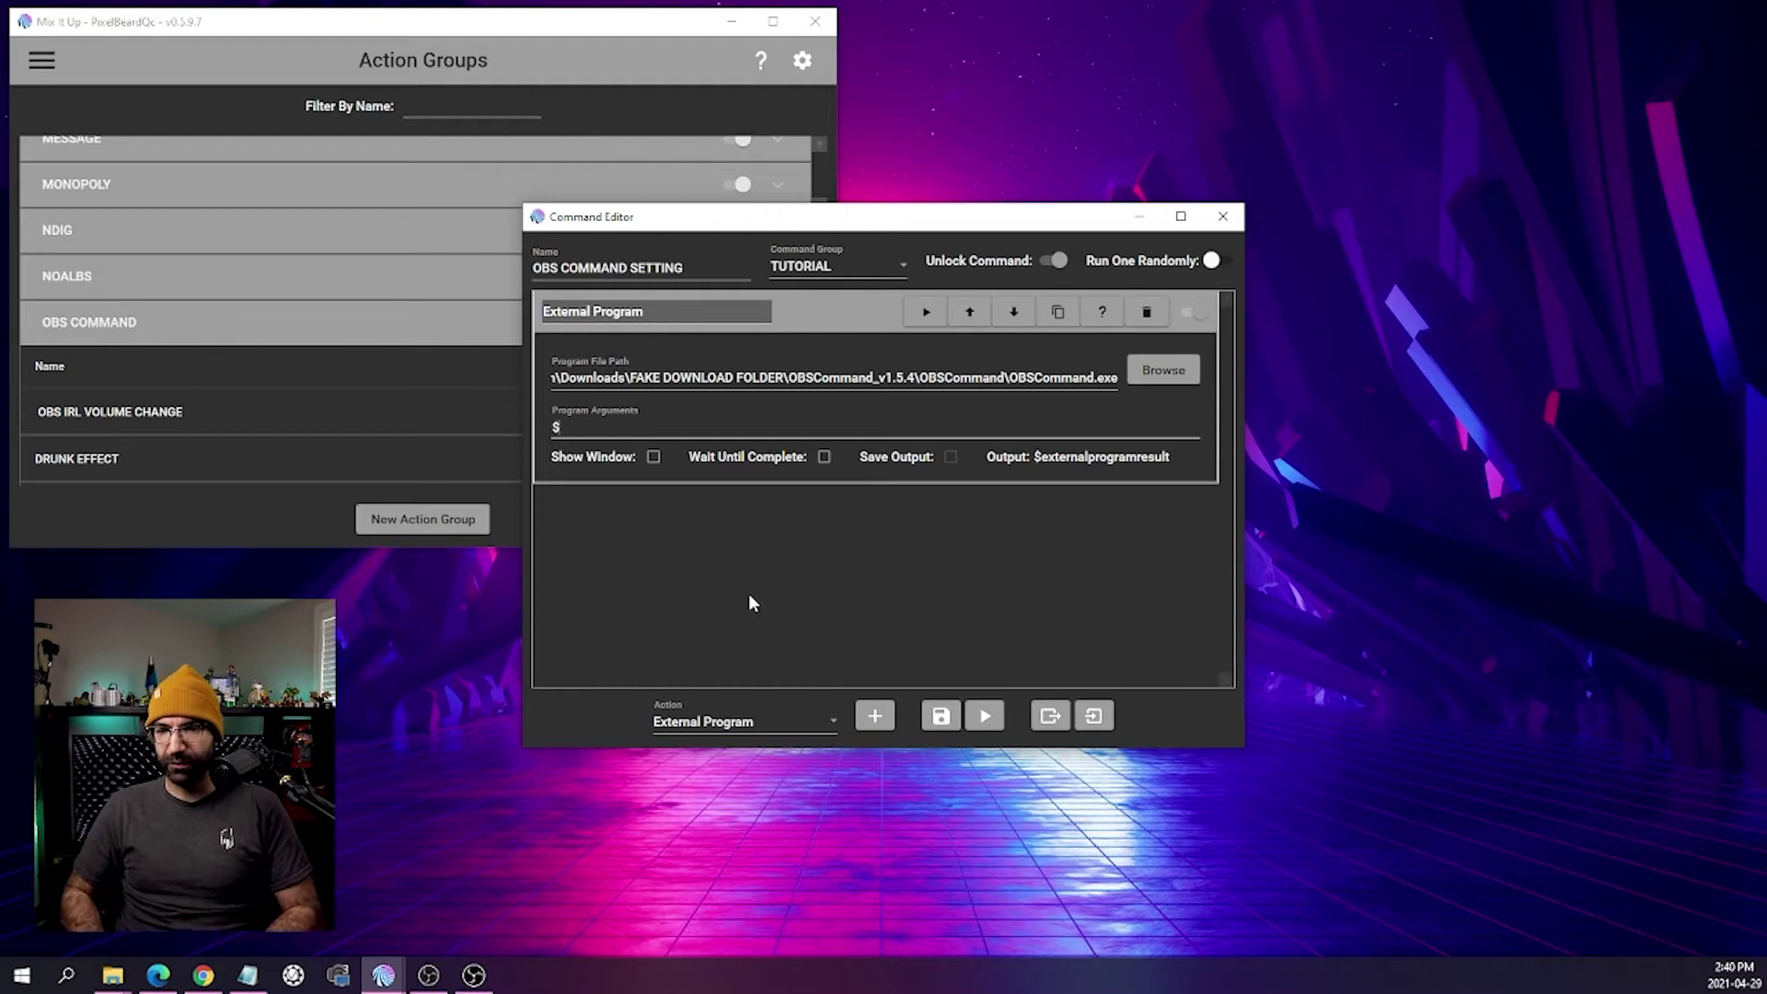
text(allargs)
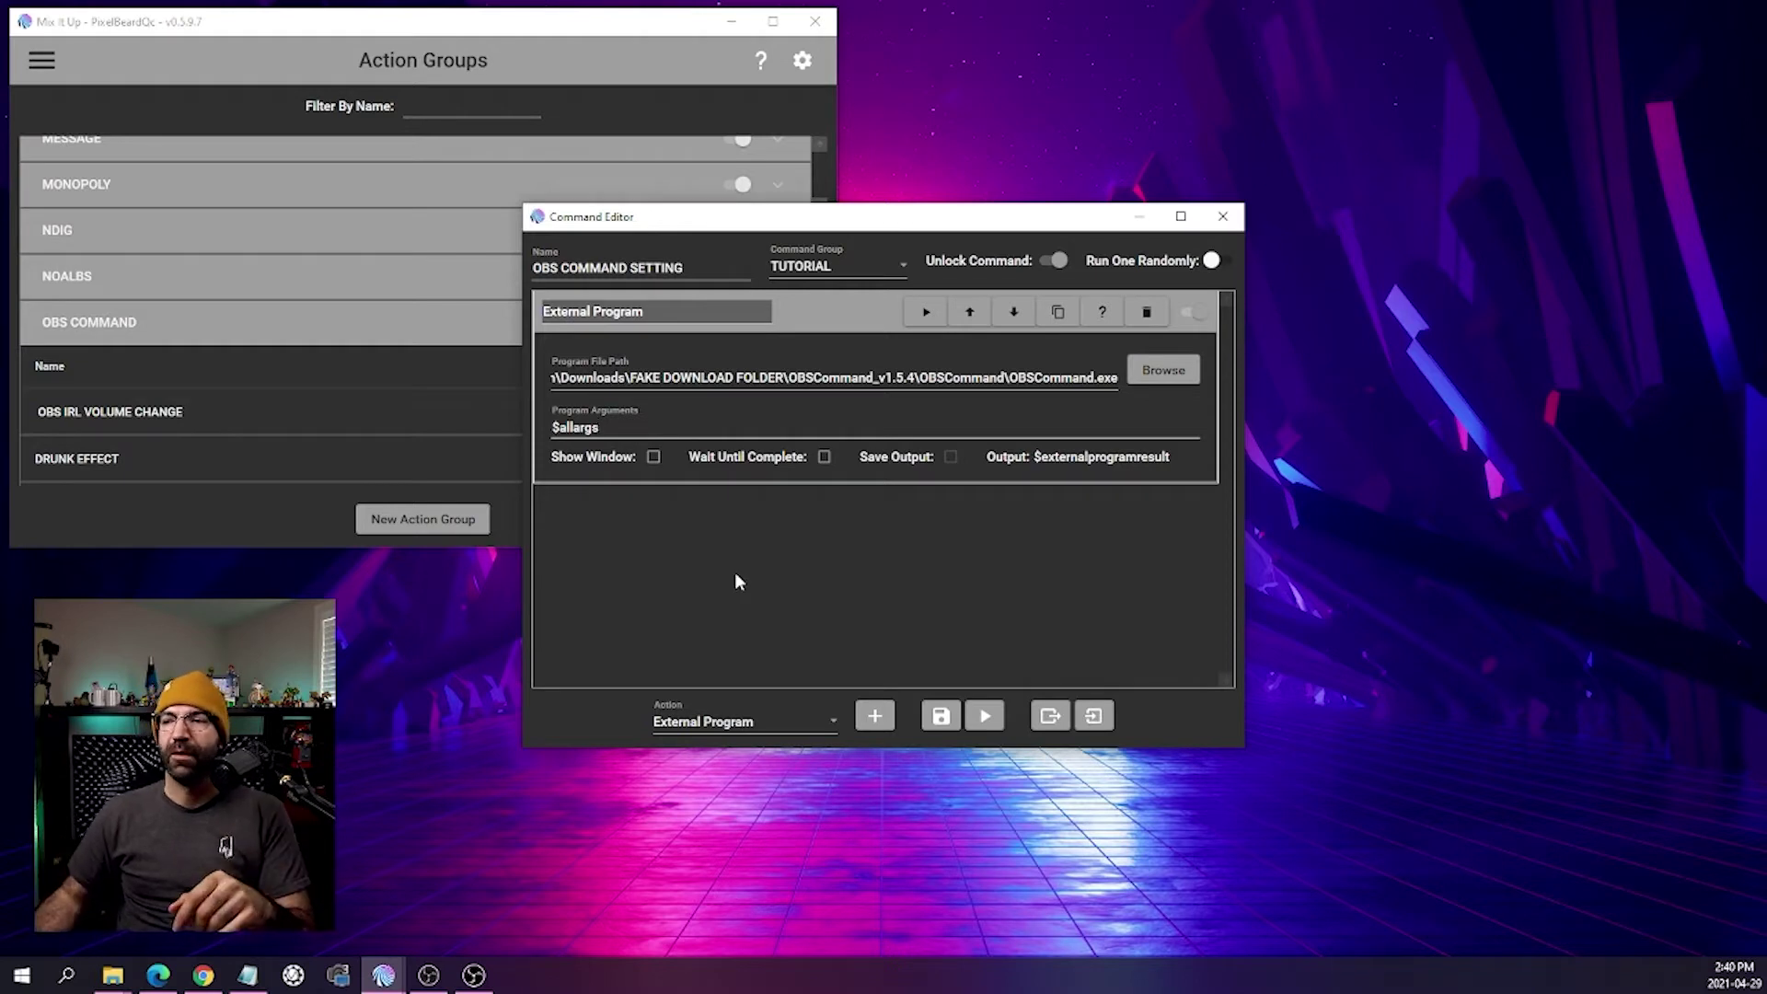
click(824, 457)
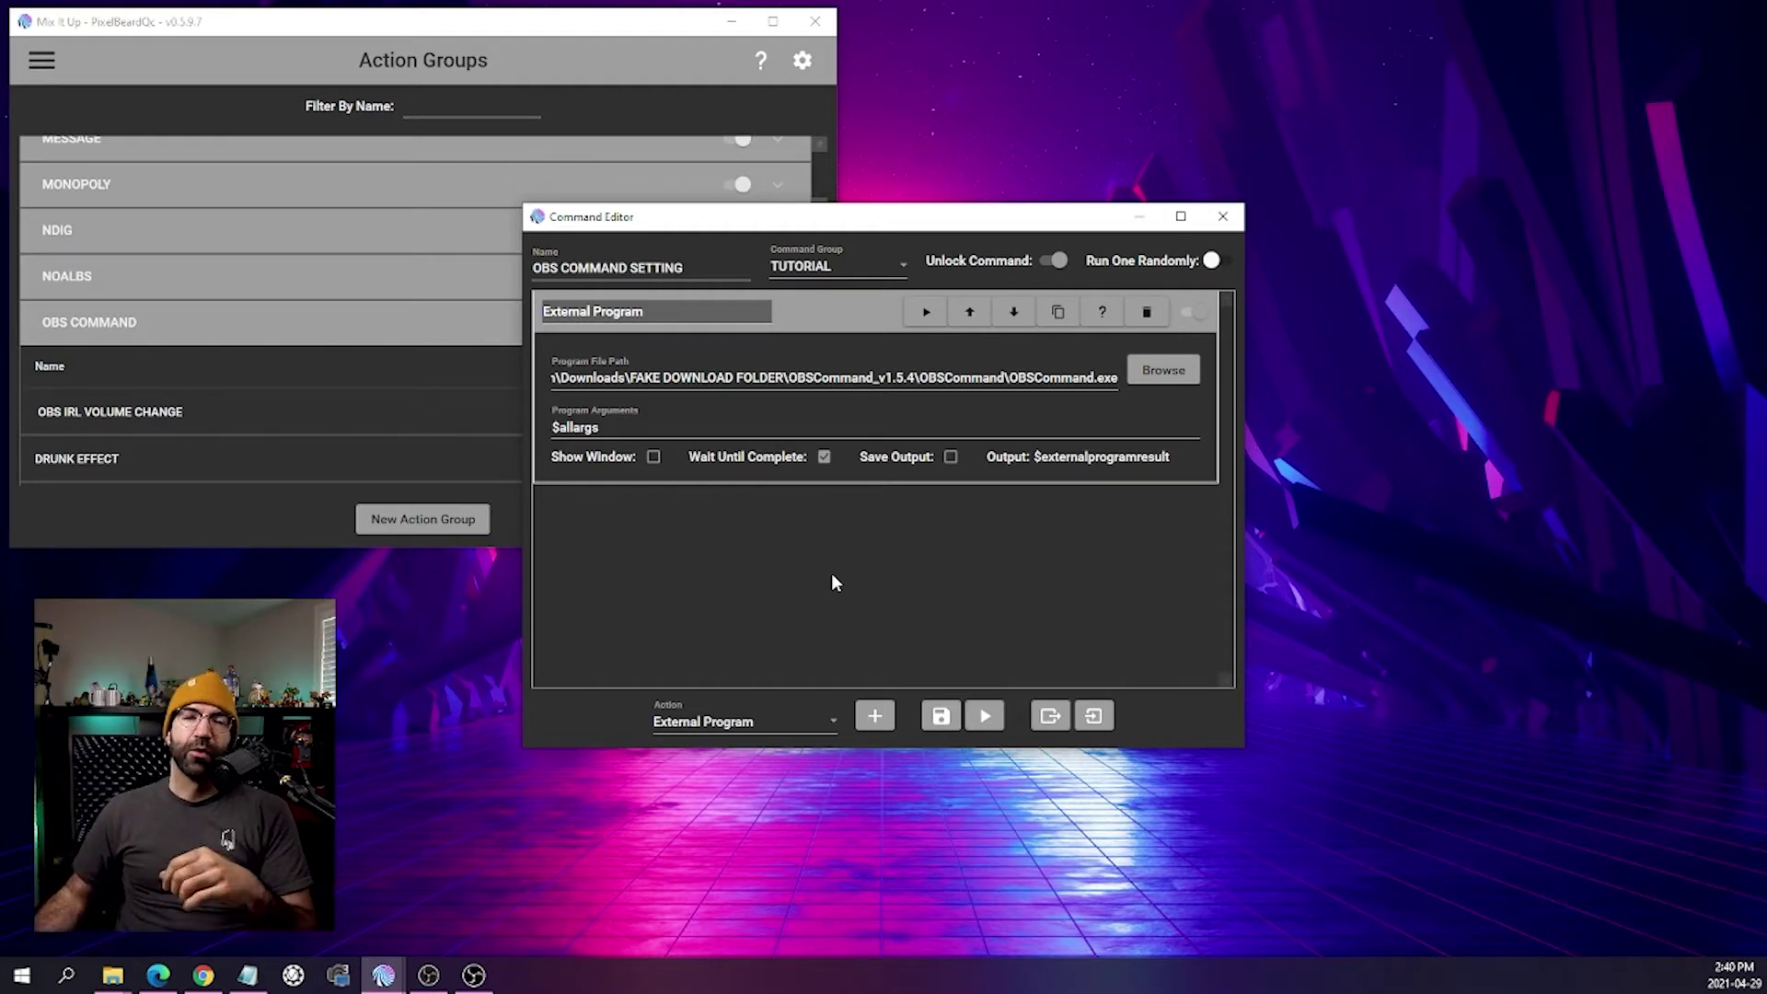
click(248, 975)
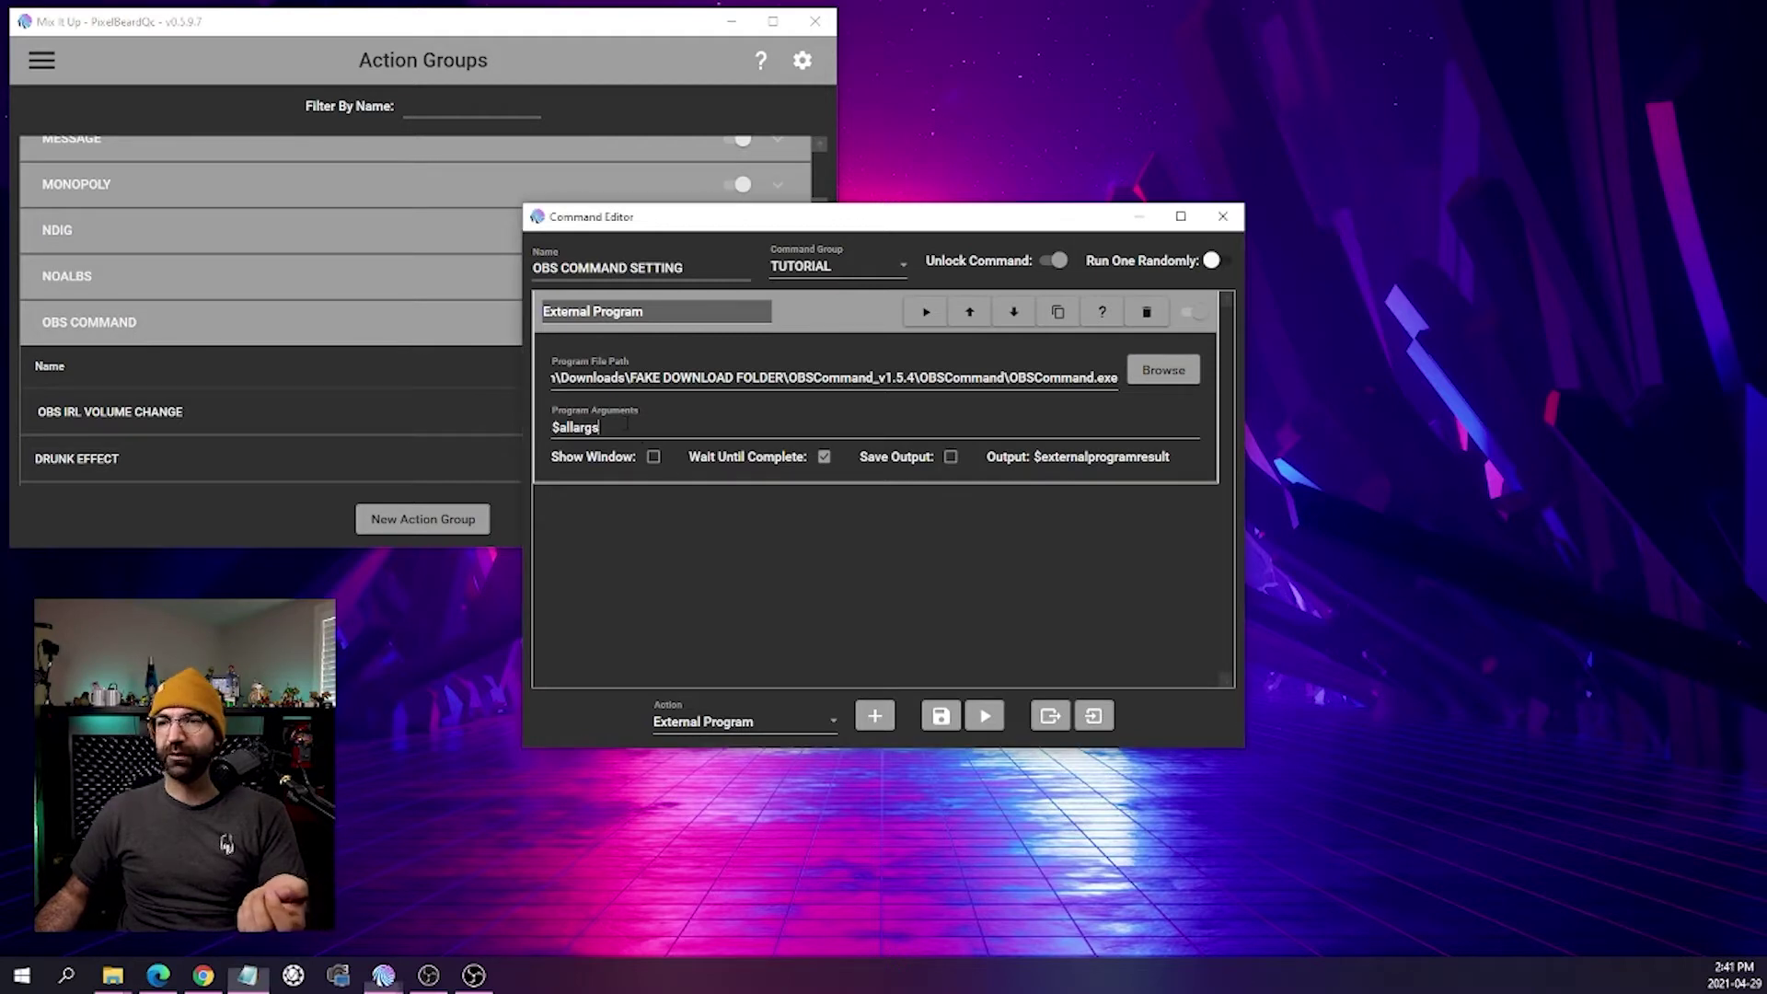
key(alt+Tab)
key(ctrl+v)
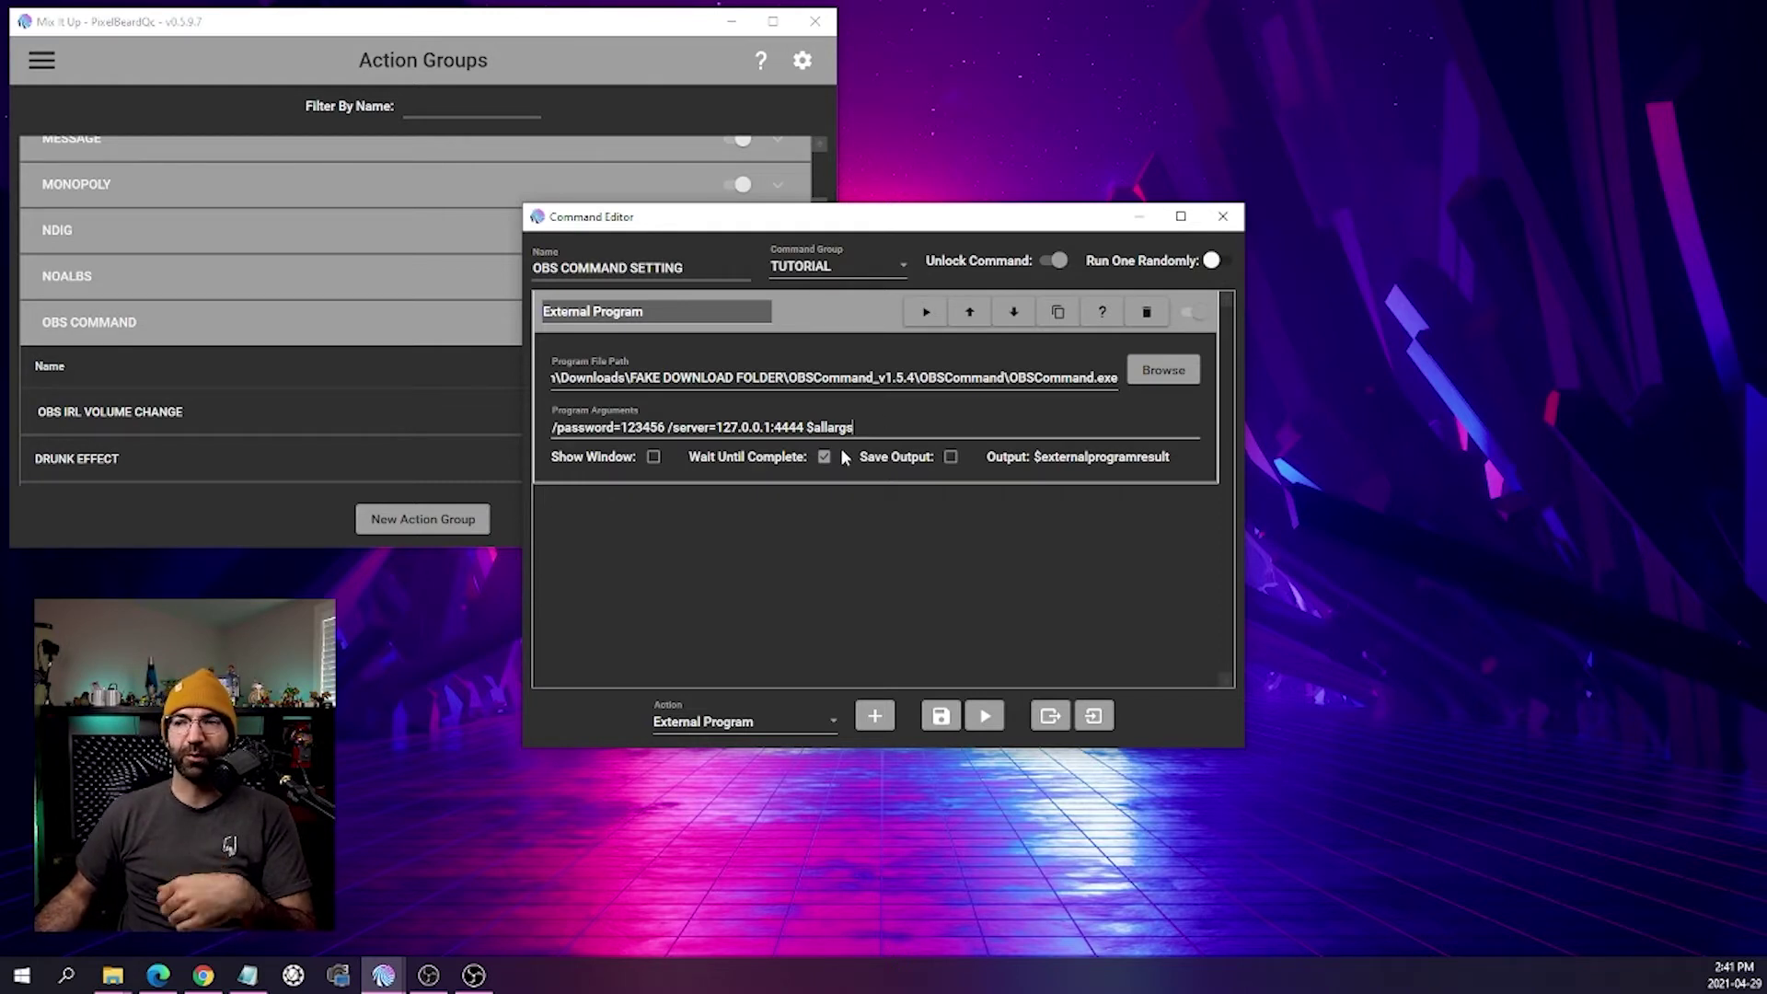
click(941, 719)
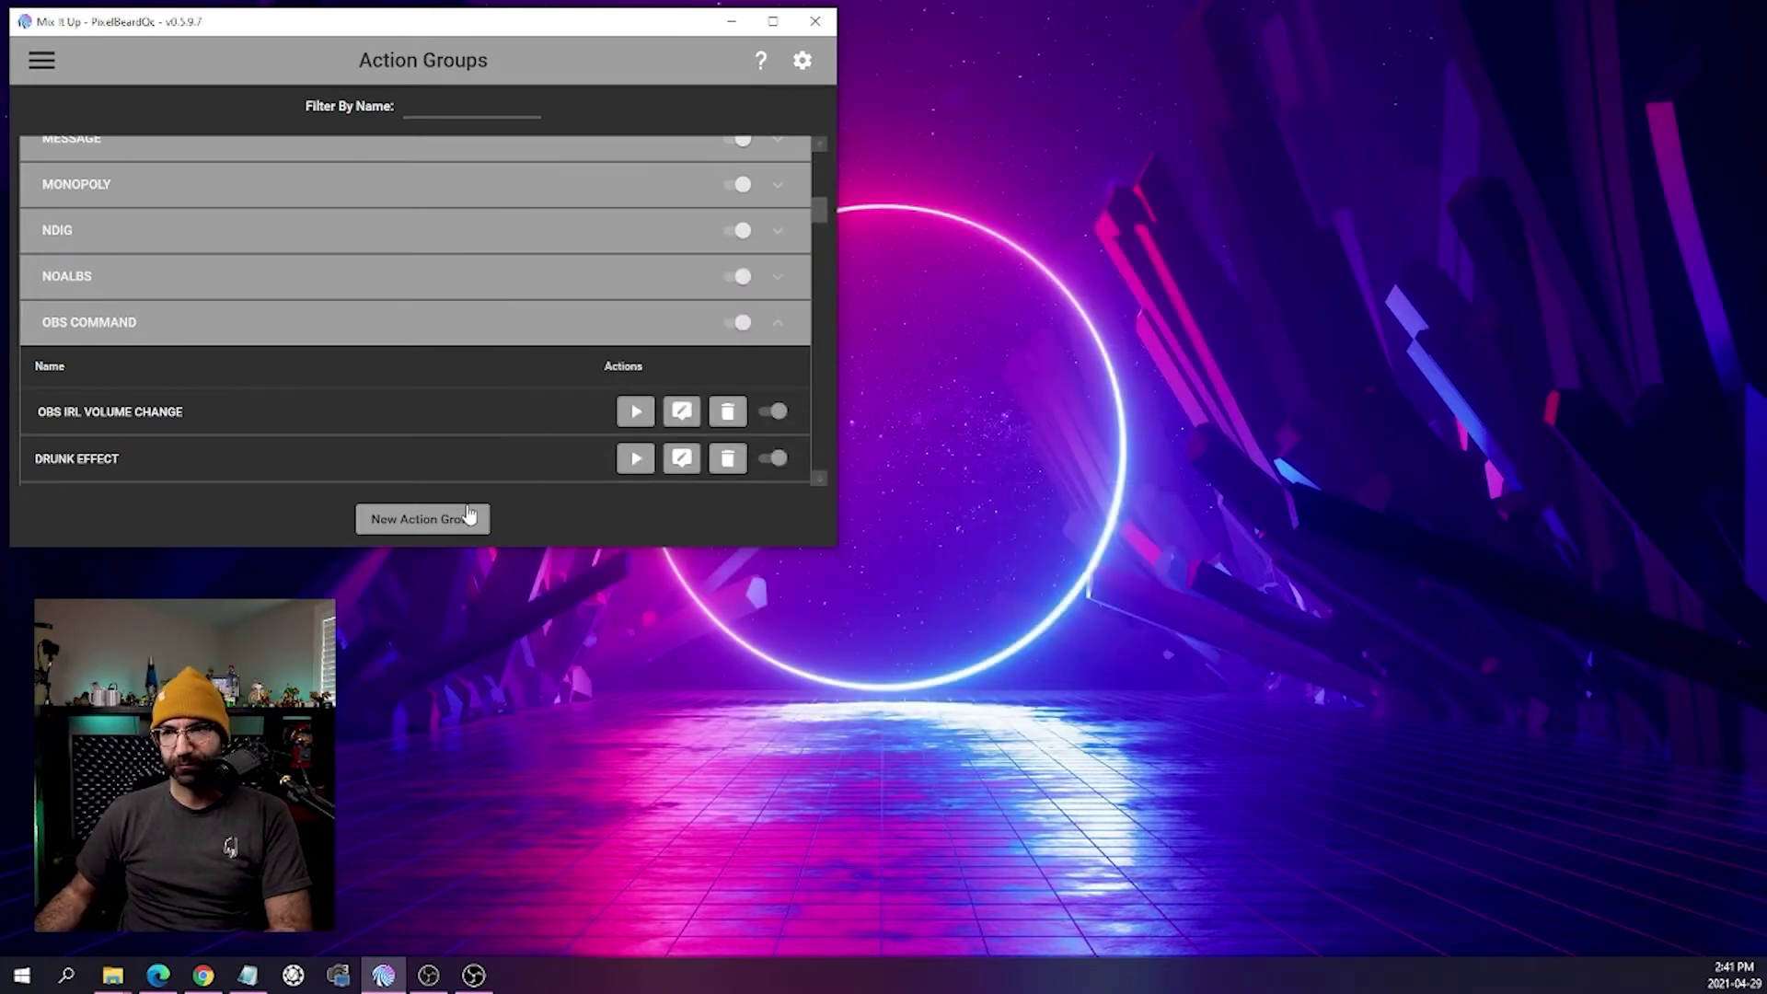
- Start action group ZOOM CAMERA in the TUTORIAL command group with Unlock Command on
click(442, 525)
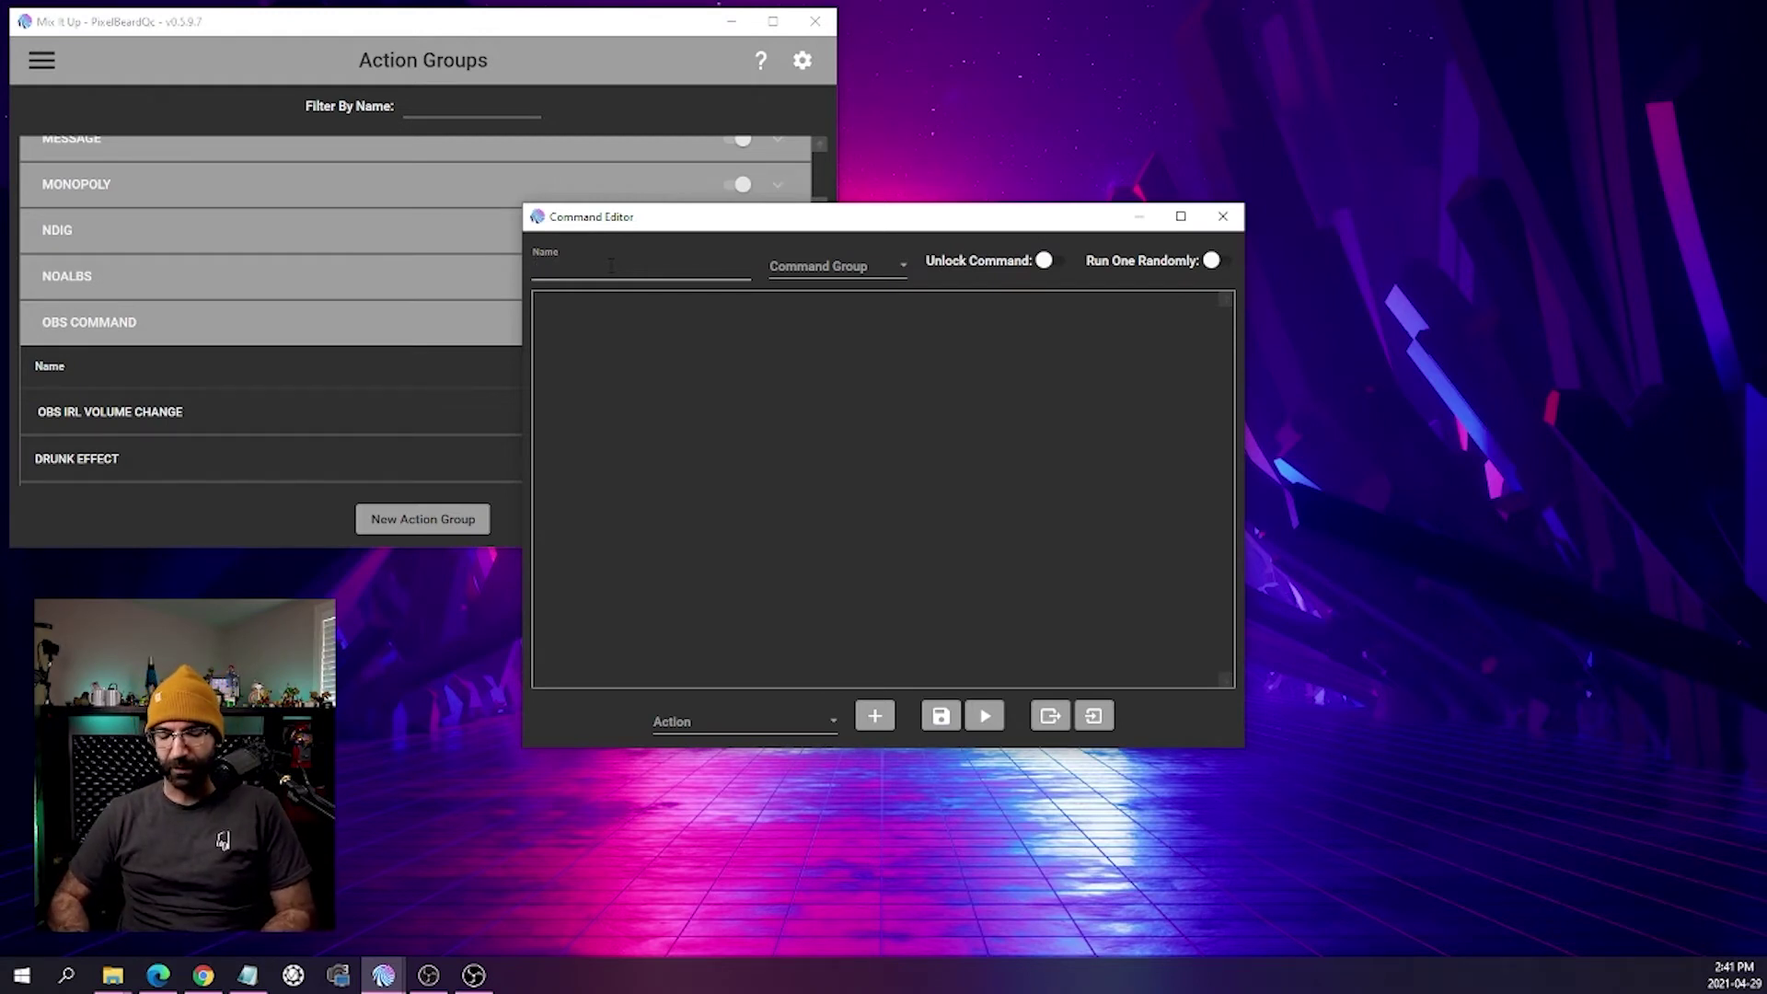
text(ZOOM )
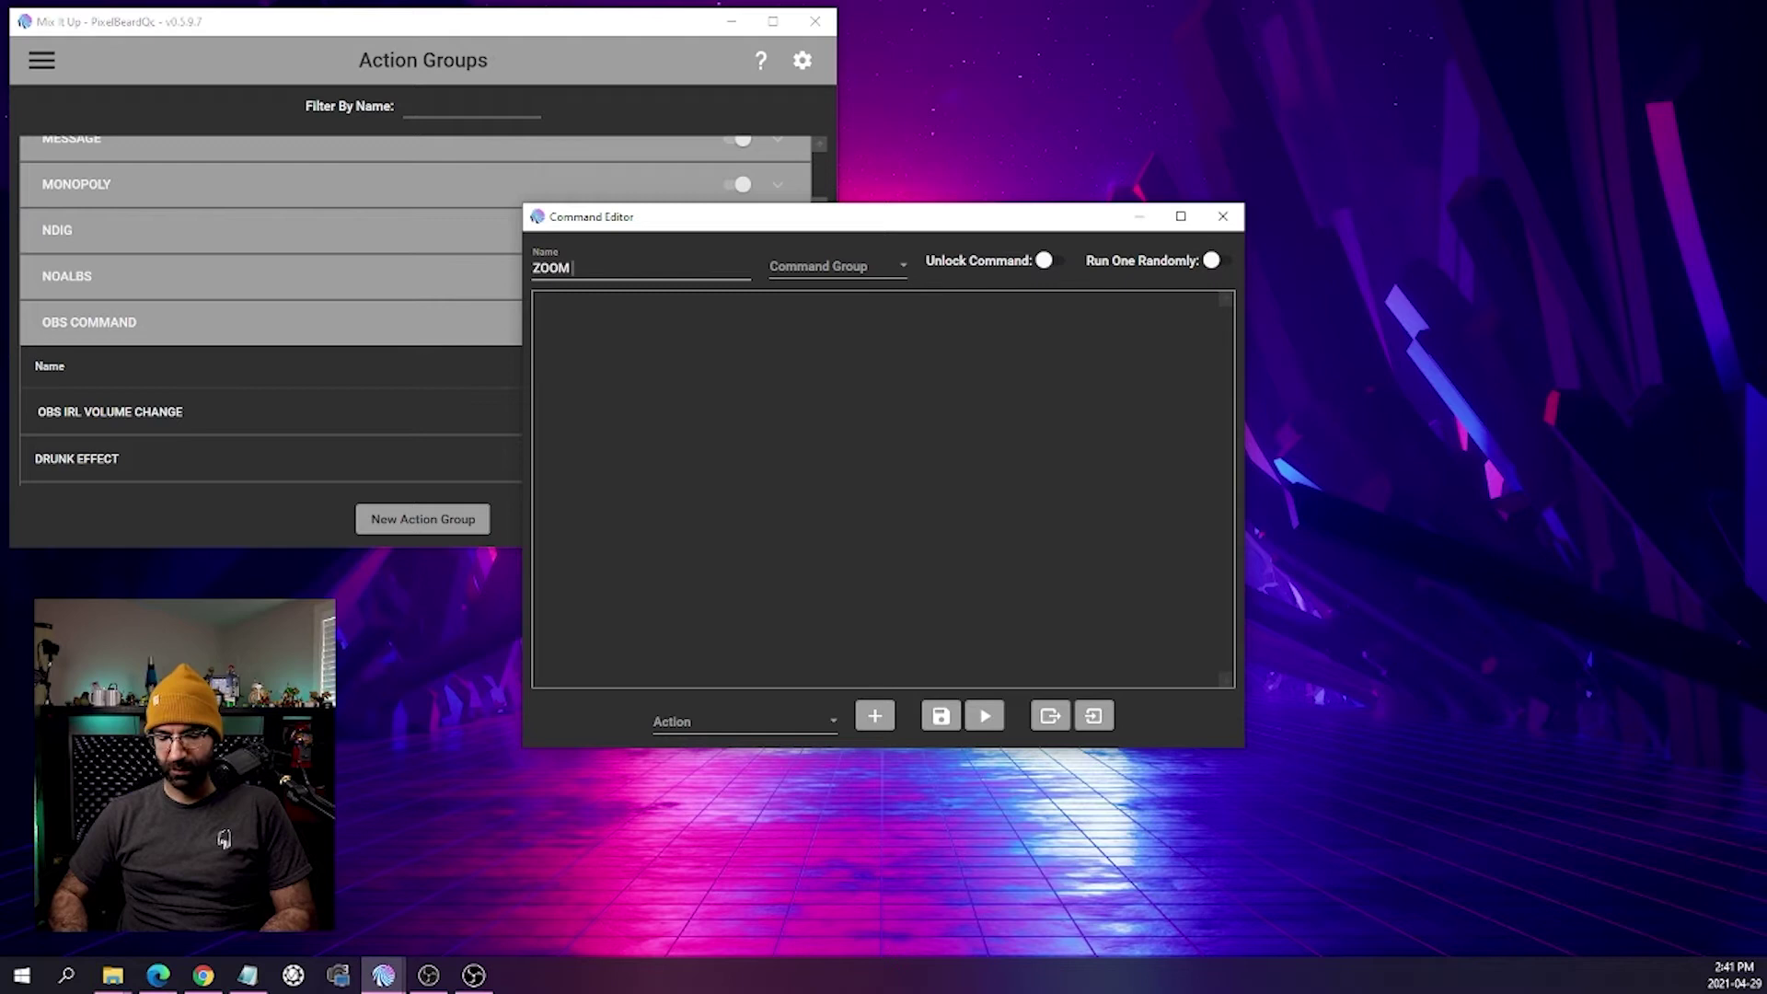
text(CAMERA)
click(837, 266)
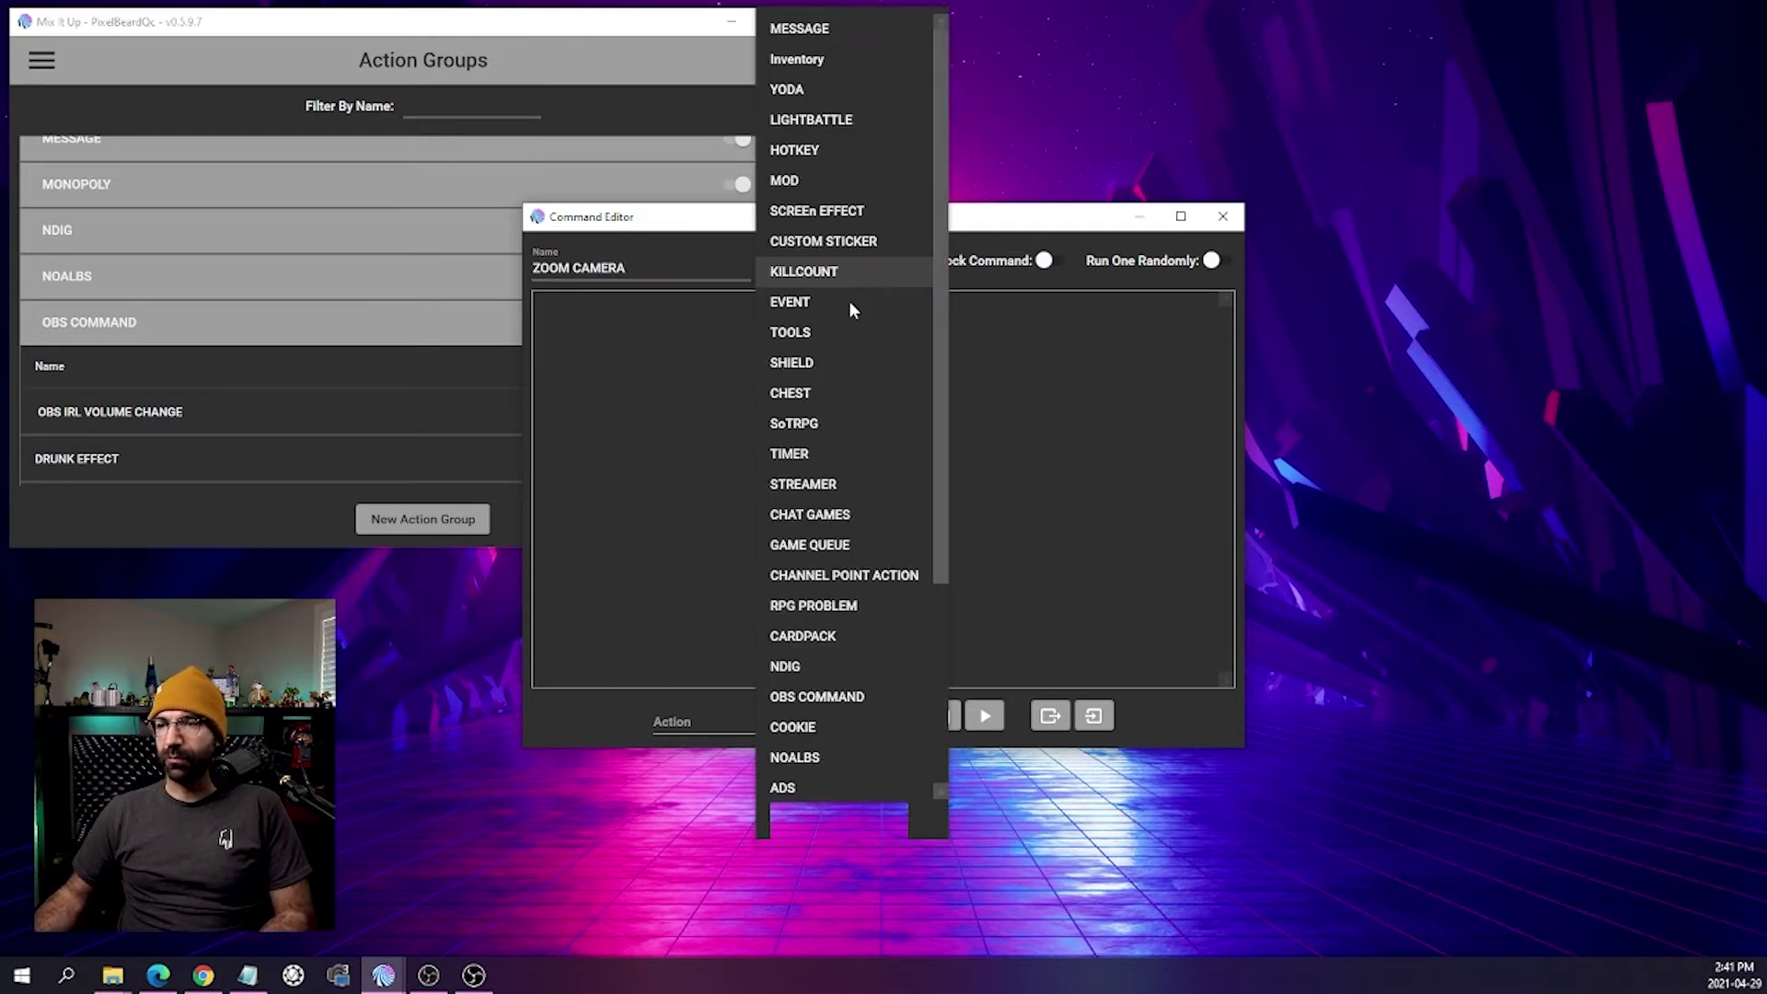
scroll(783, 541, down, 3)
click(794, 758)
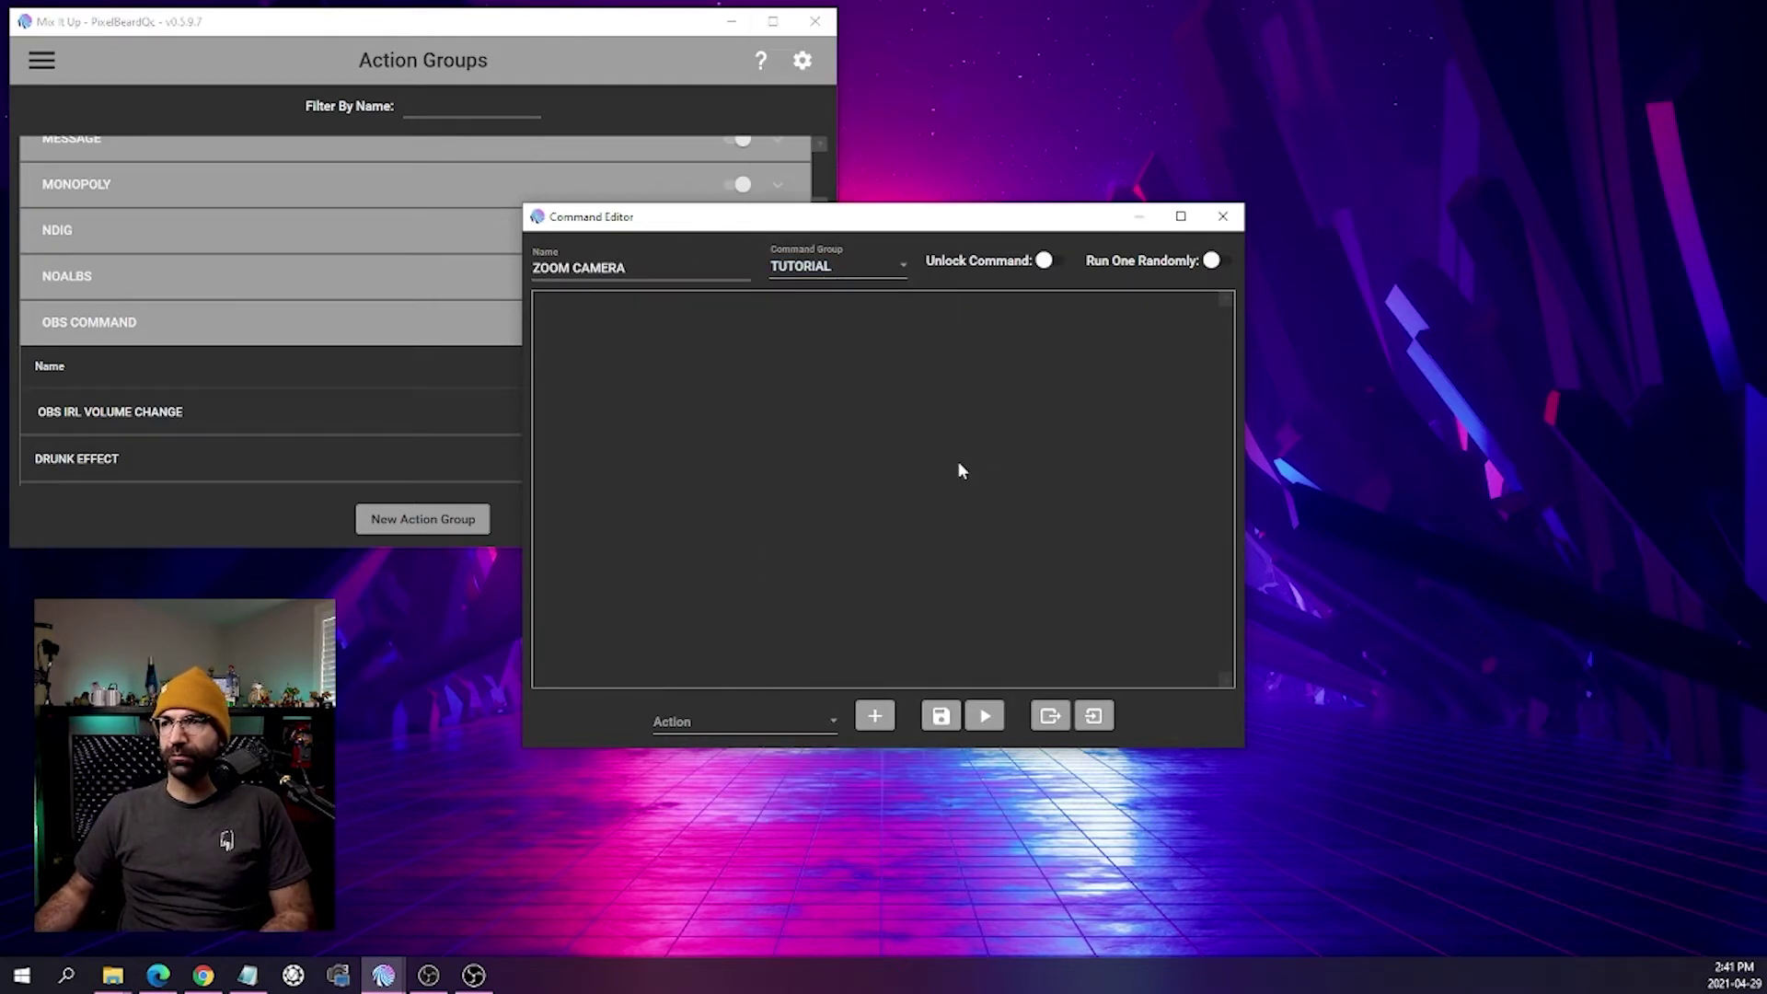
drag(951, 232, 926, 230)
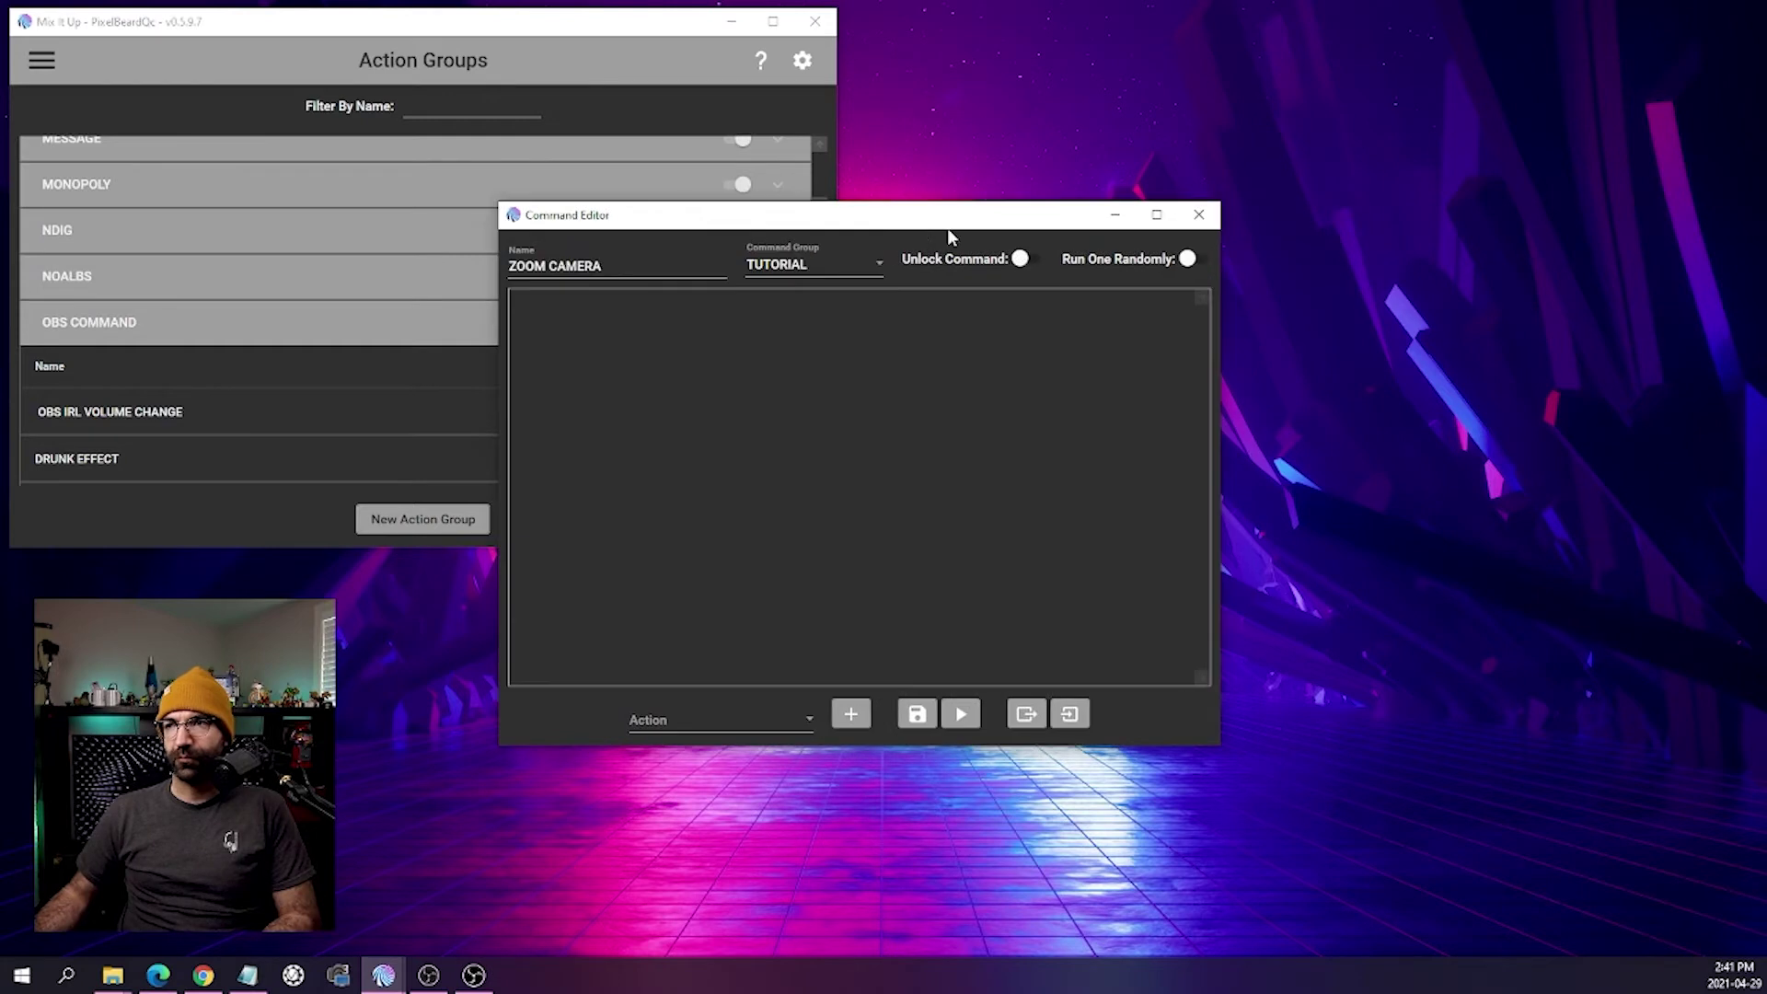
click(1022, 259)
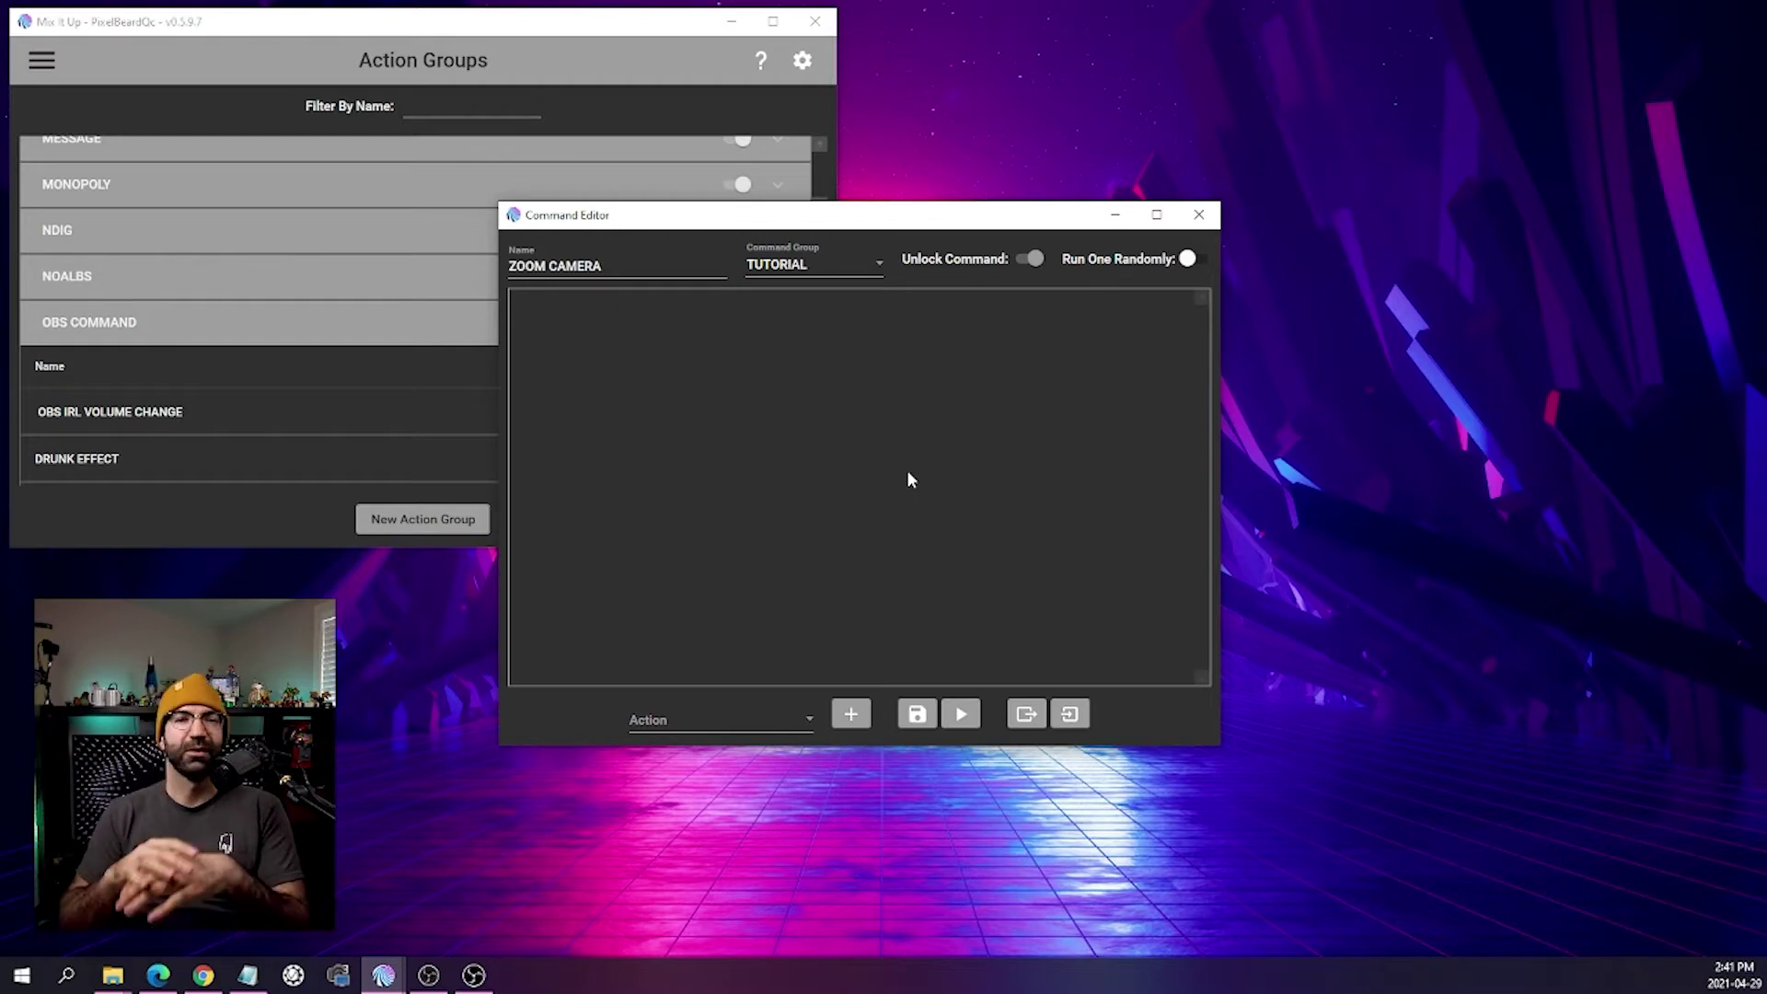
click(806, 725)
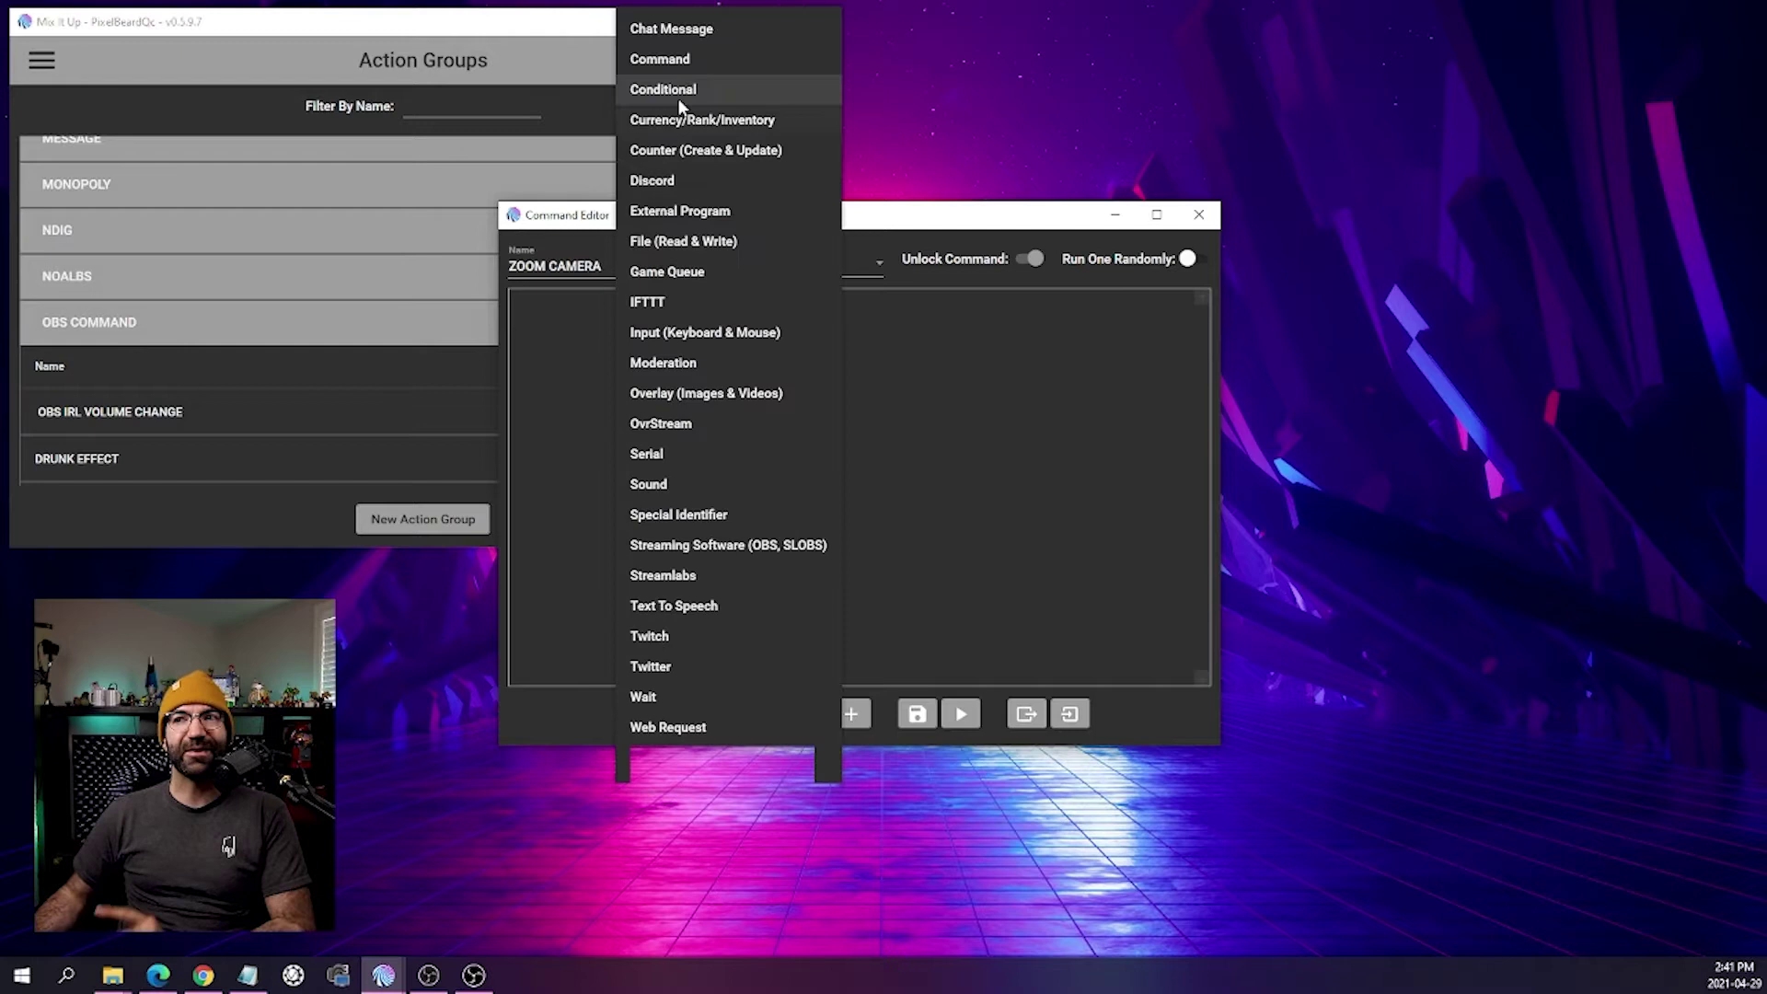
- Add a Command action that runs the OBS COMMAND SETTING action group
click(692, 58)
click(850, 715)
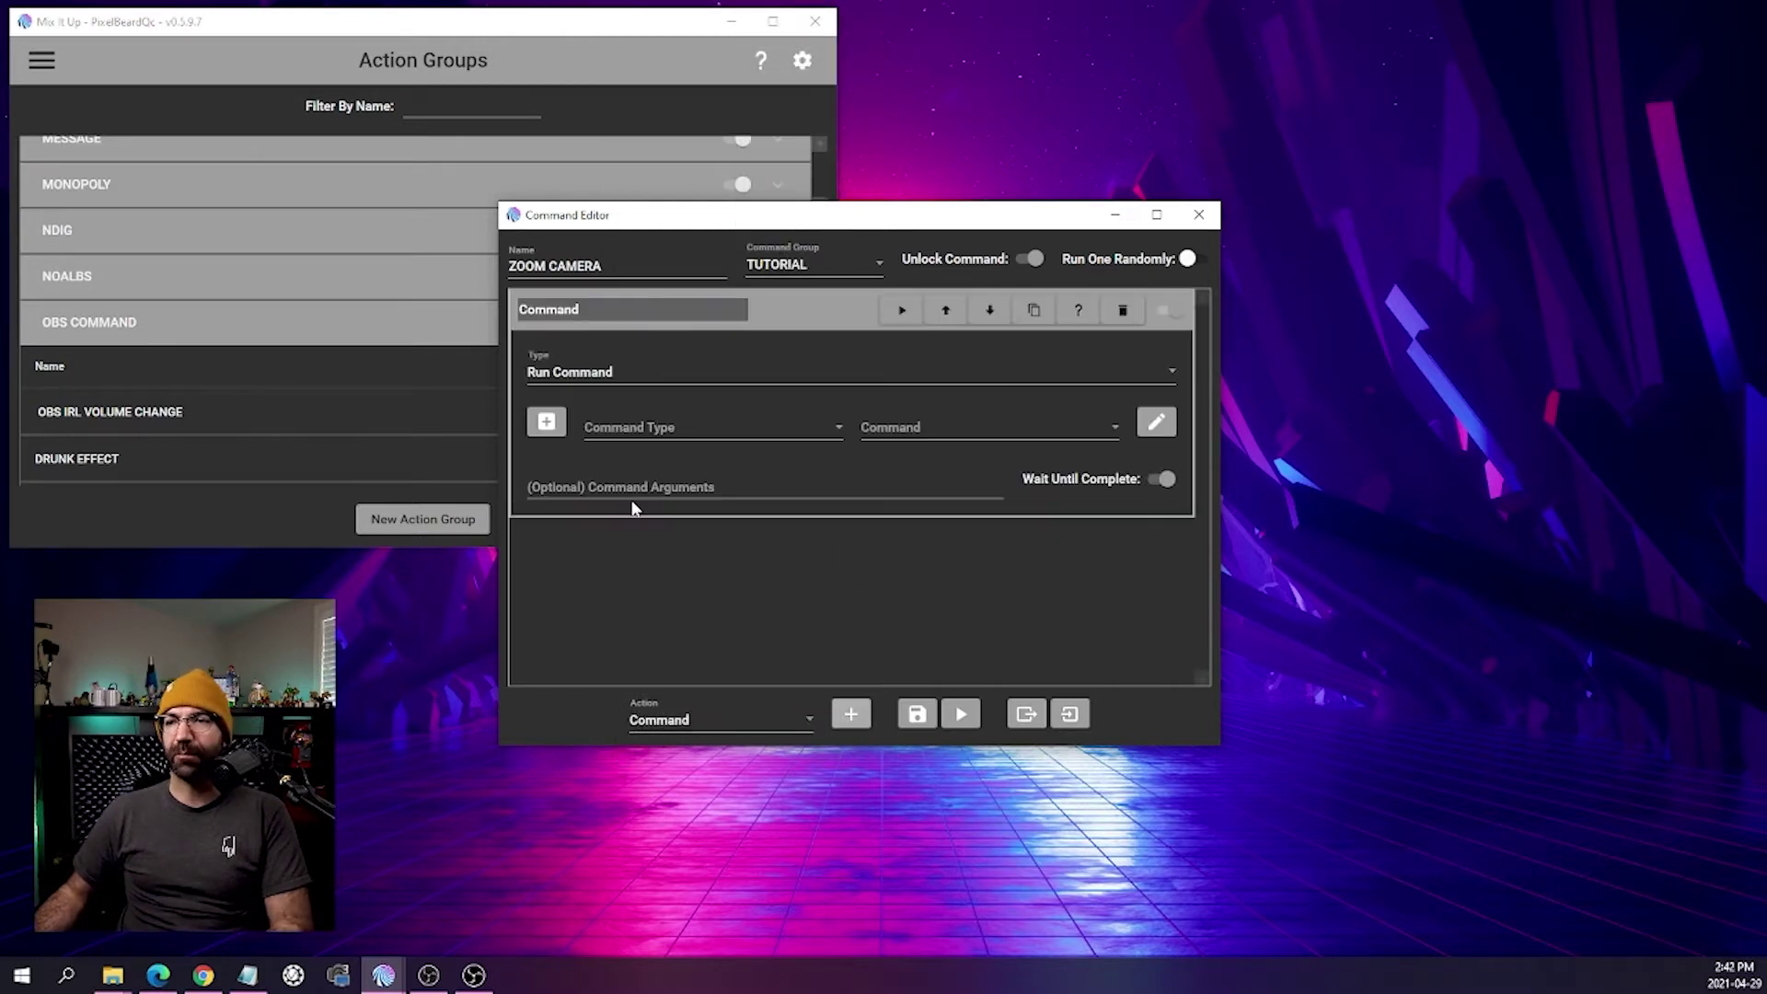
click(727, 423)
click(639, 550)
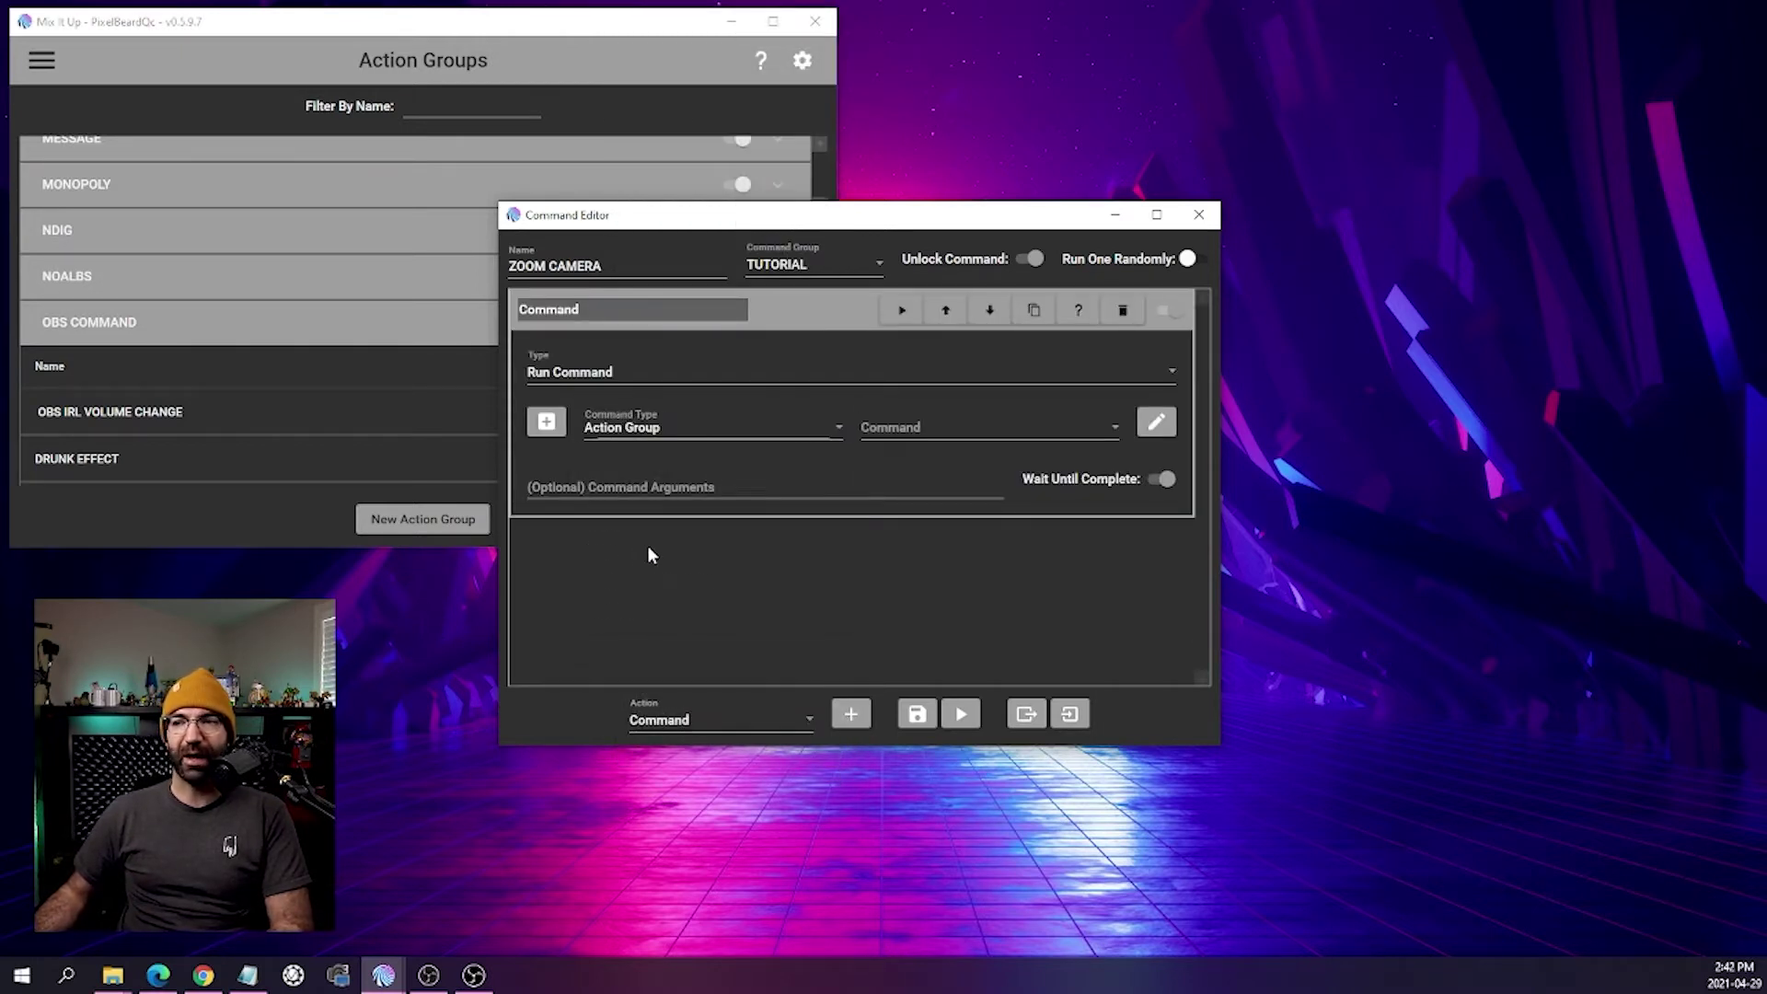
click(999, 434)
scroll(1009, 472, down, 10)
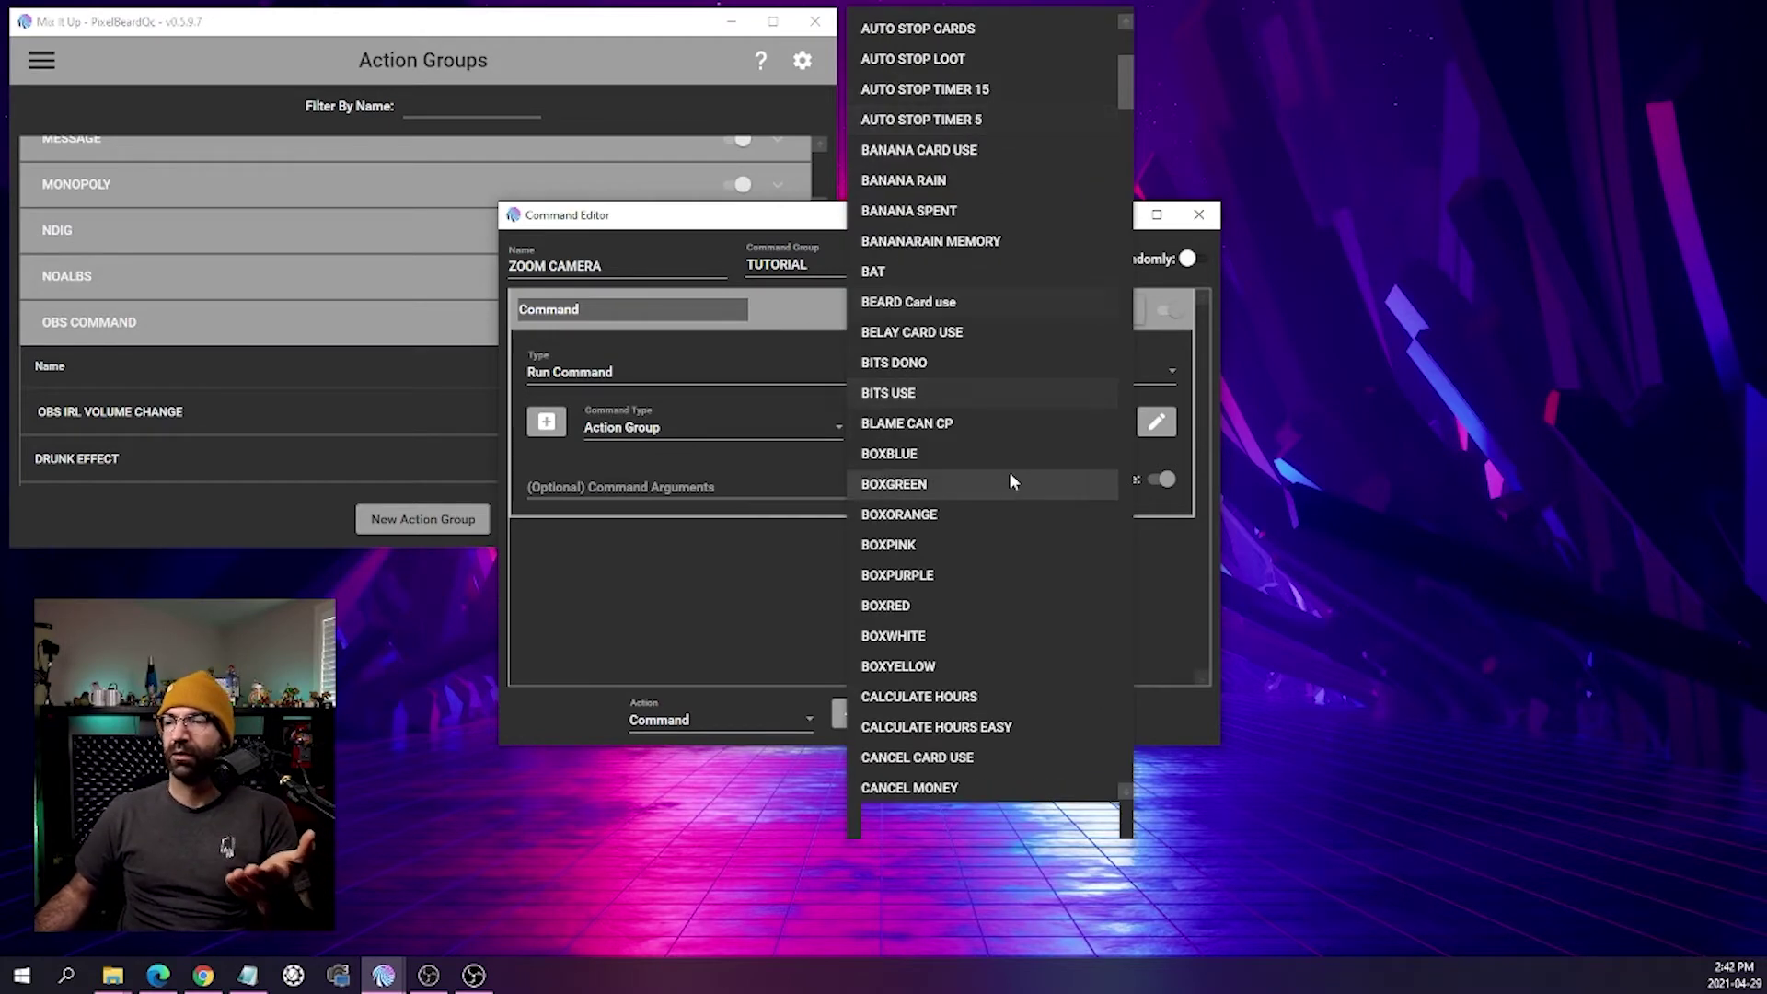
click(1004, 465)
- Paste /scene=myscene into the command's arguments
click(713, 480)
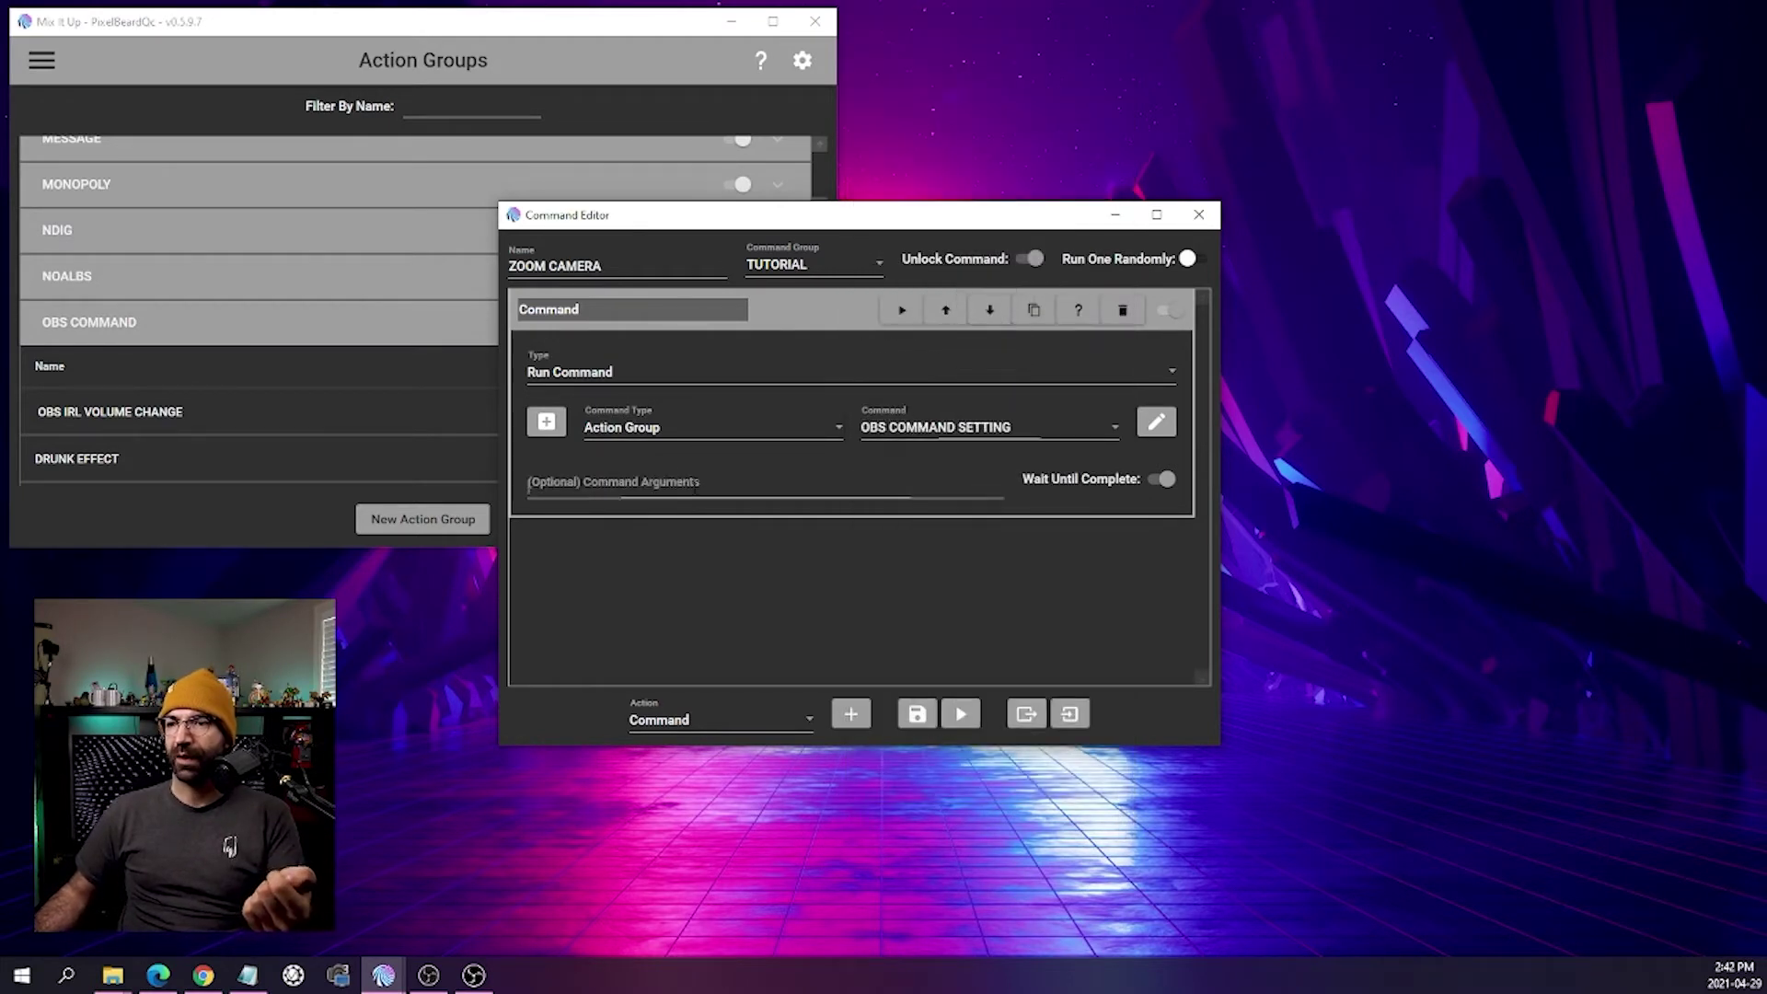
key(alt+Tab)
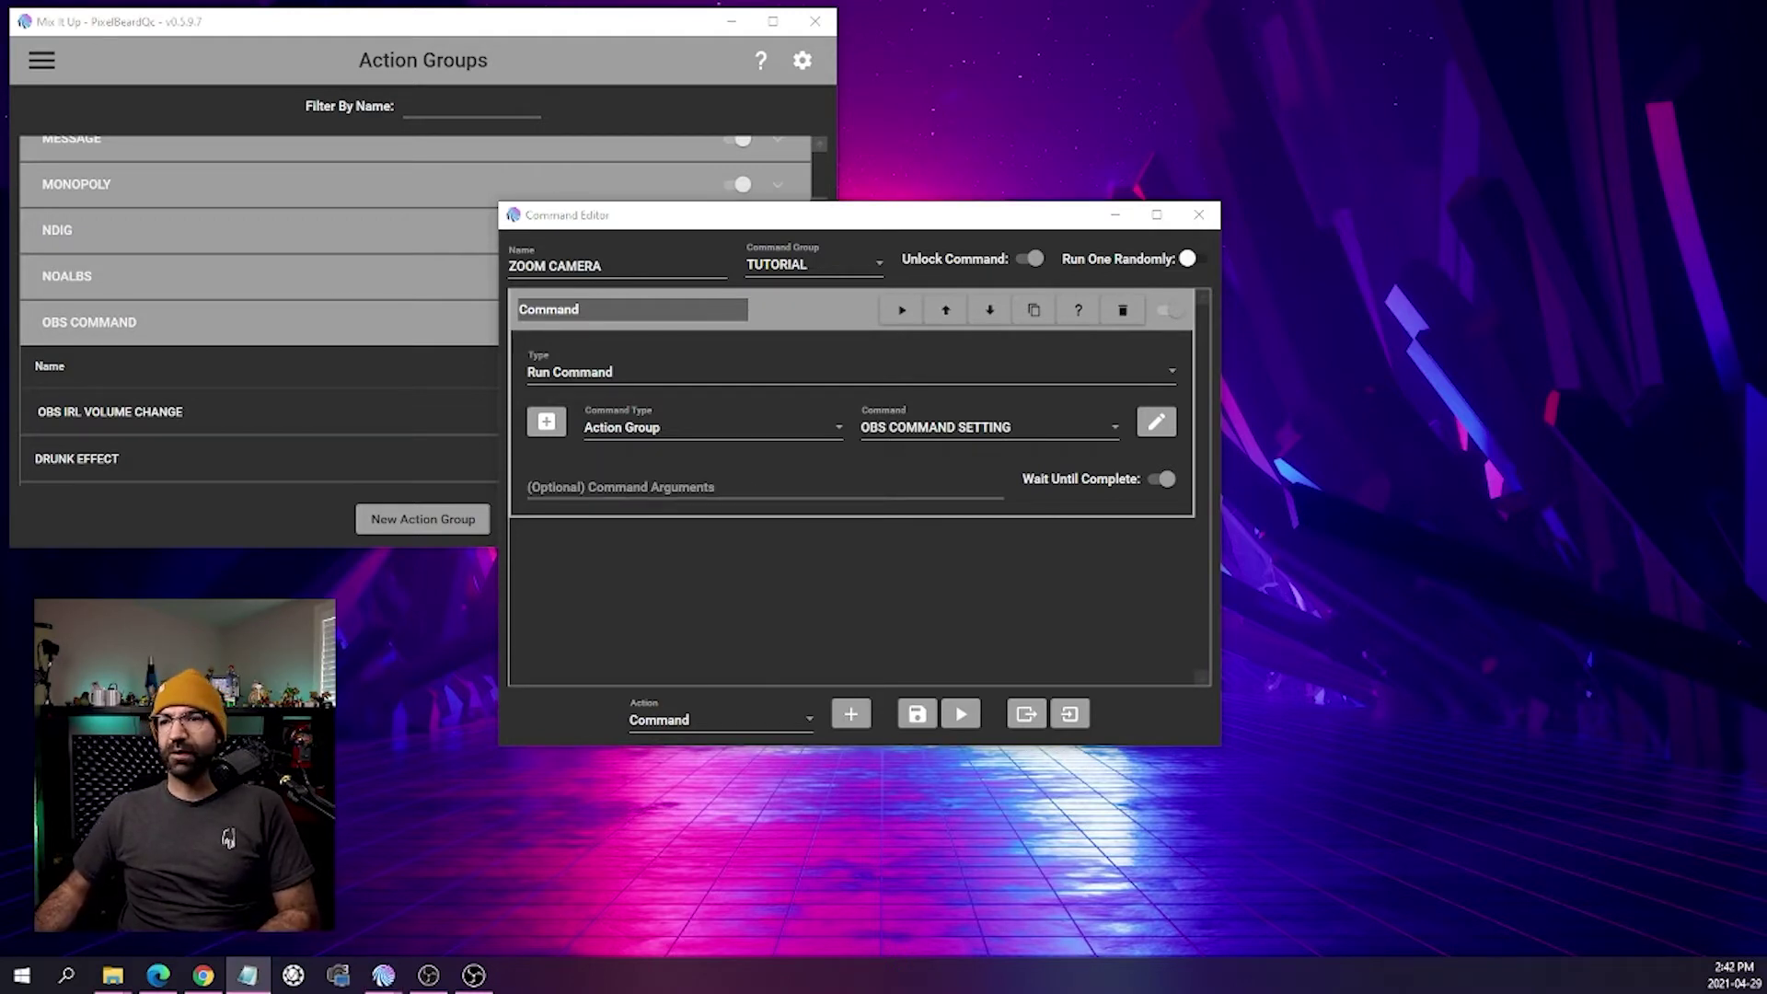
click(749, 471)
text(/scene=myscene)
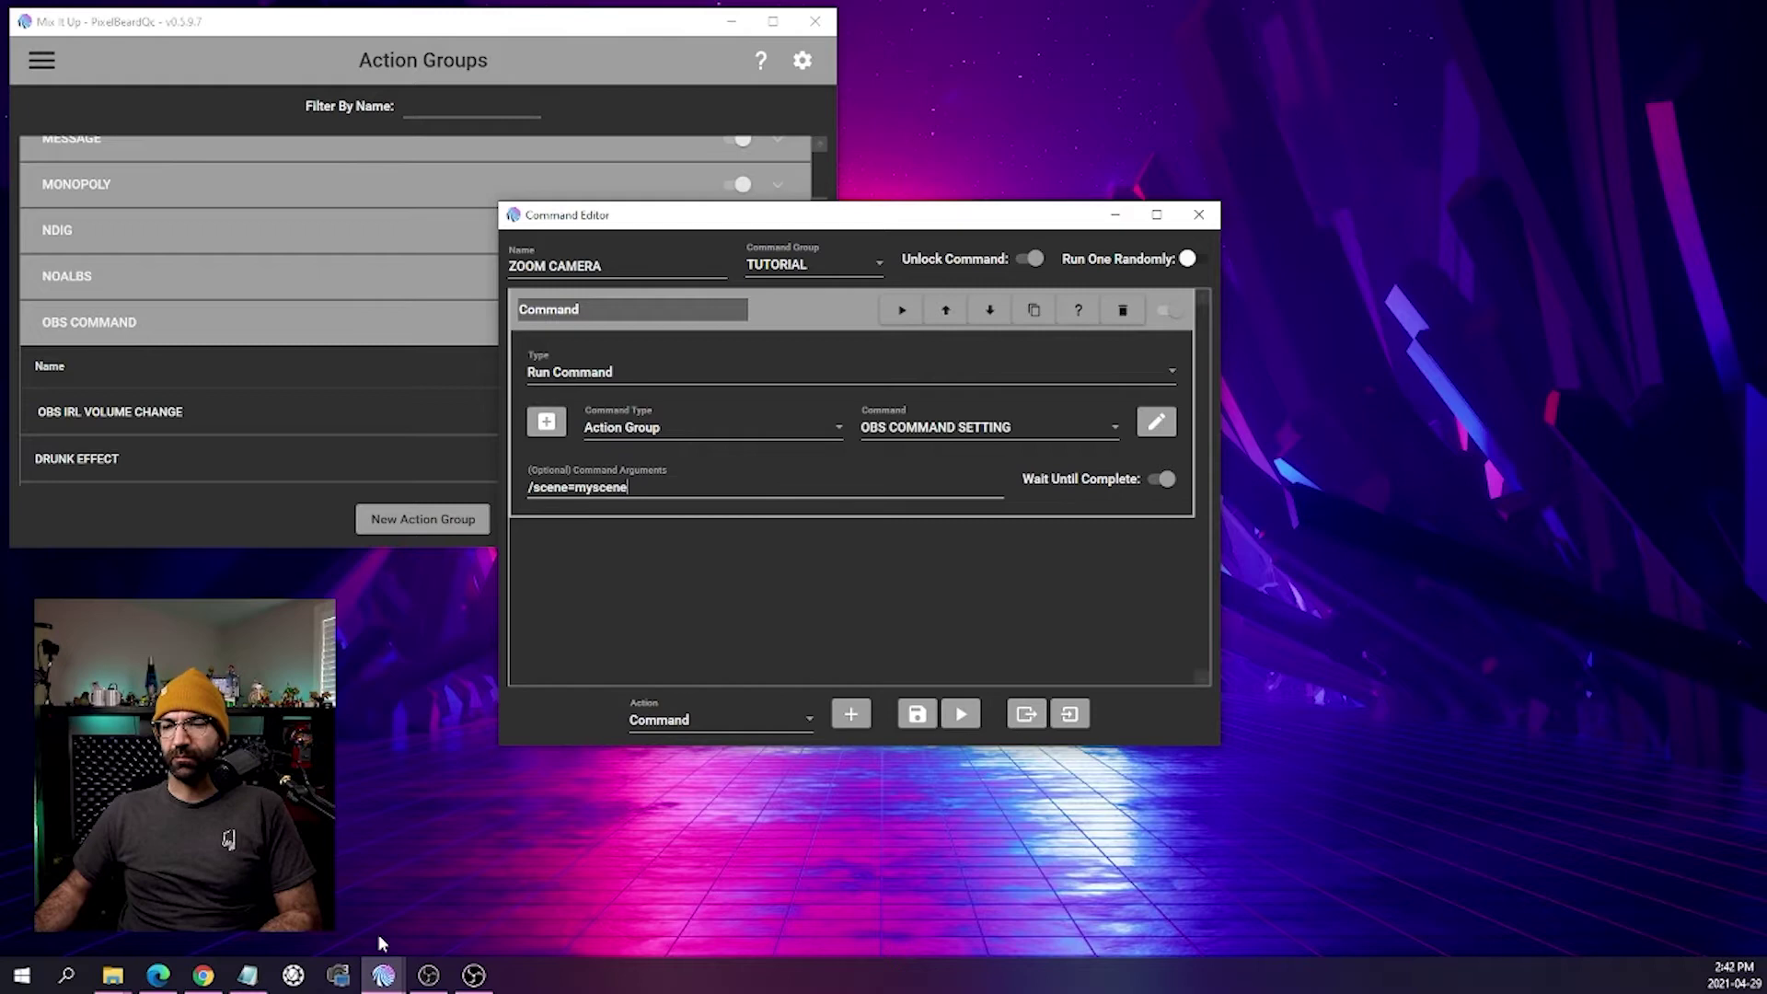
- Change the argument to /scene=BRB and test it, switching OBS to BRB
click(429, 976)
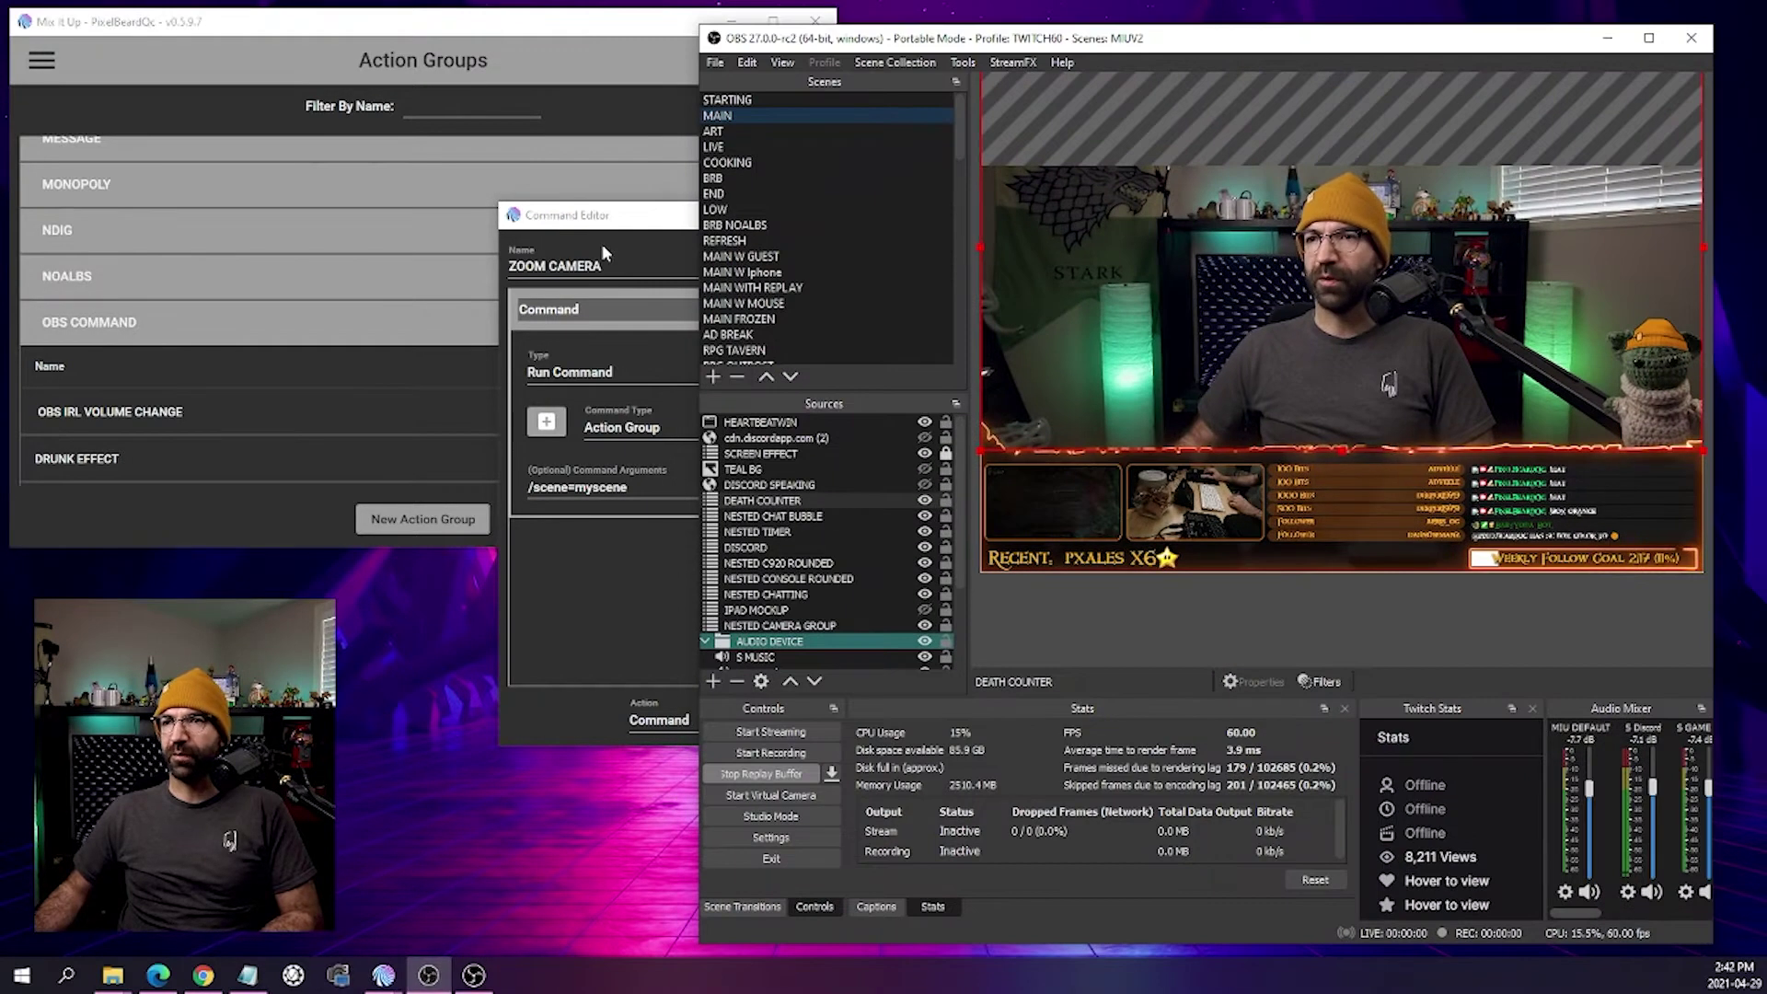
click(602, 244)
drag(402, 509, 350, 509)
text(BRB)
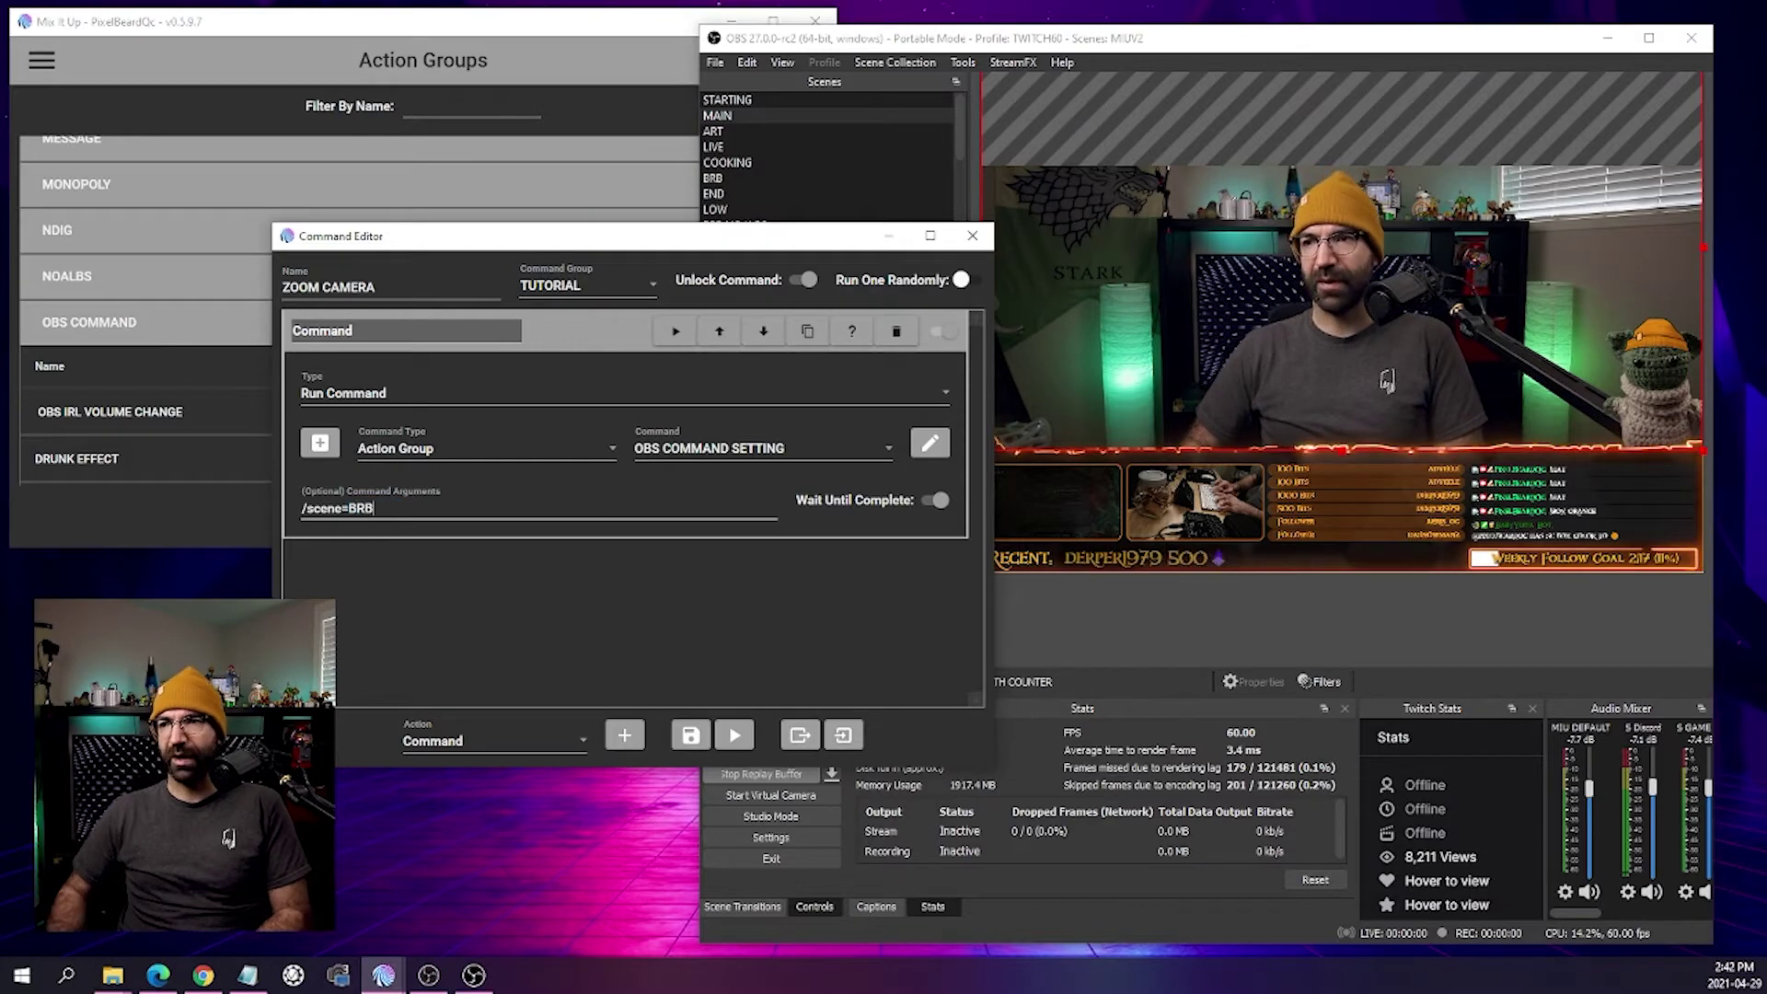
click(671, 333)
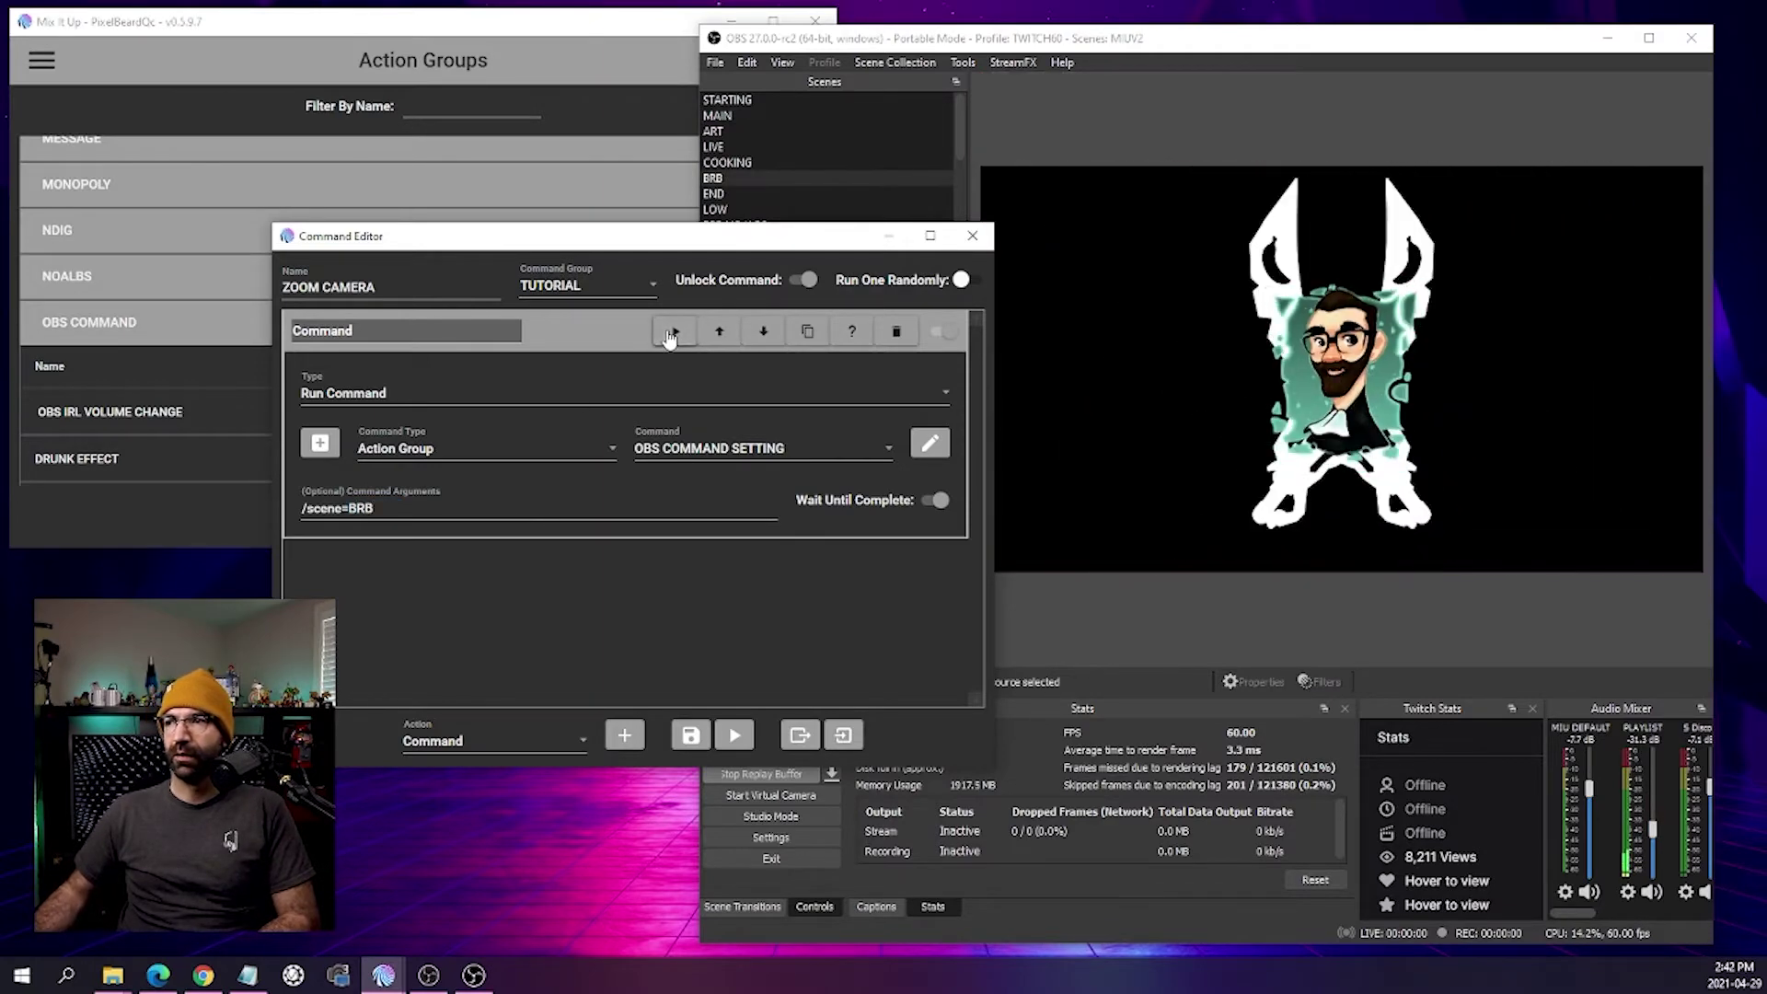
- Change the argument to /scene=MAIN and test it again
click(391, 508)
key(BackSpace)
key(BackSpace)
key(BackSpace)
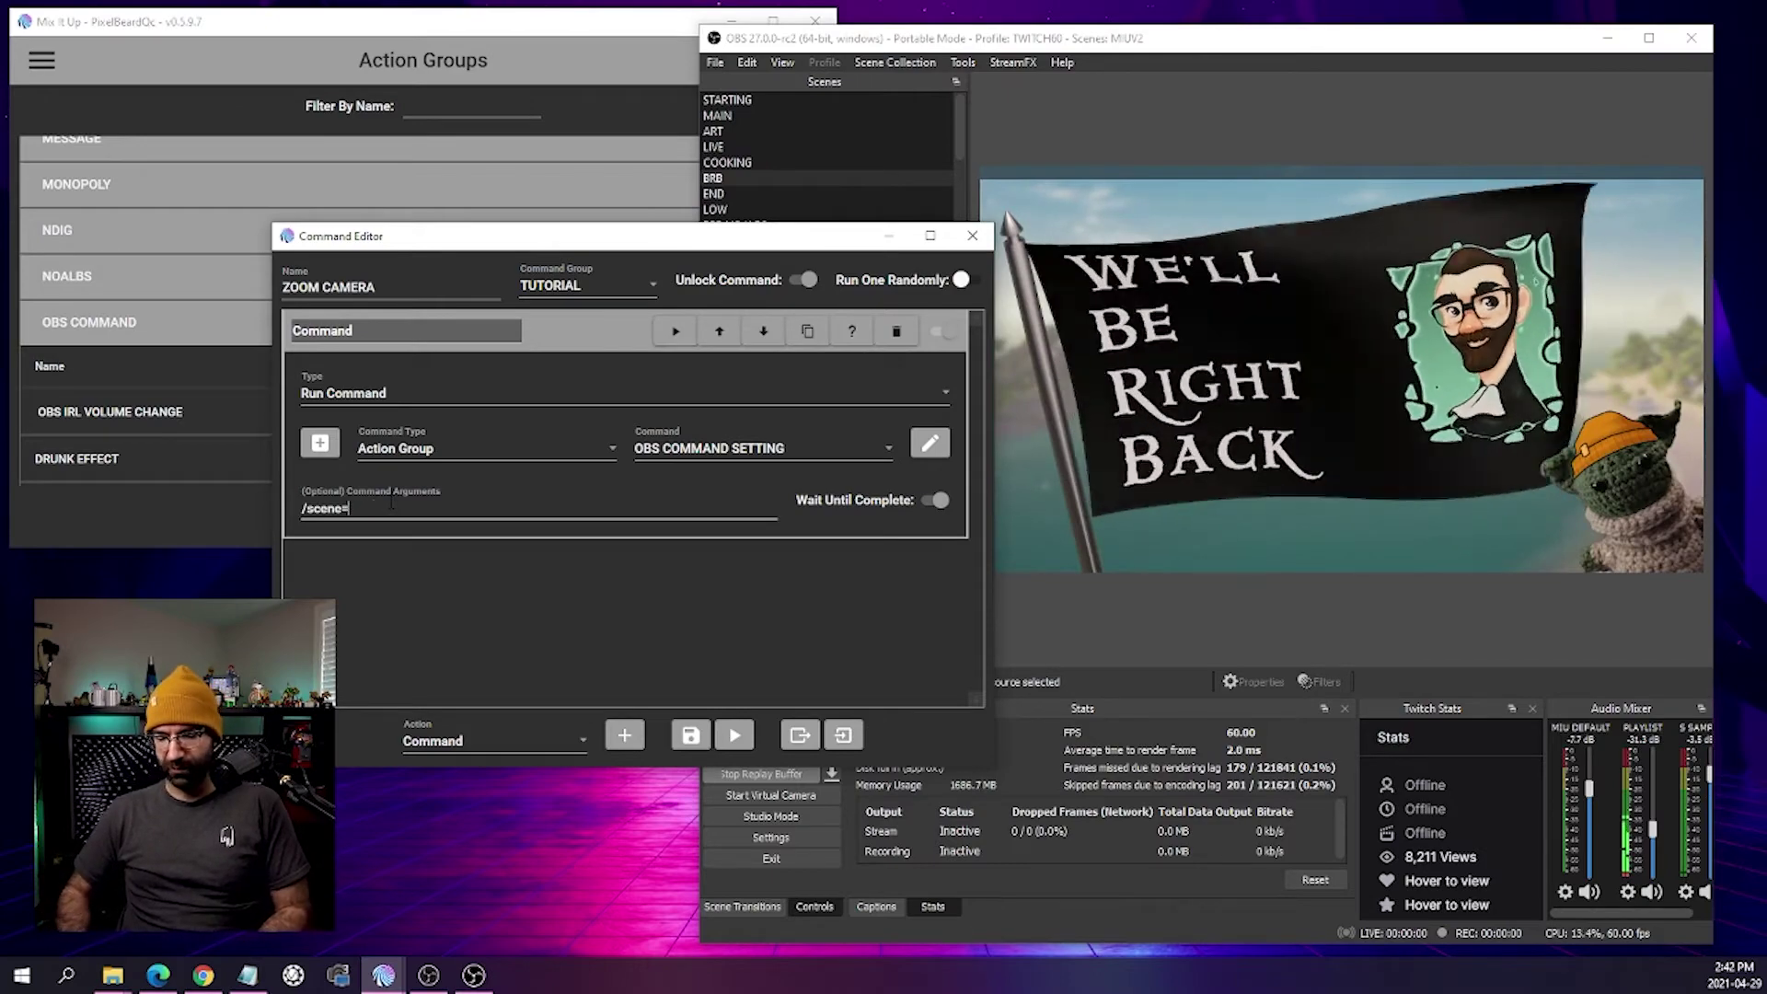
text(MAIN)
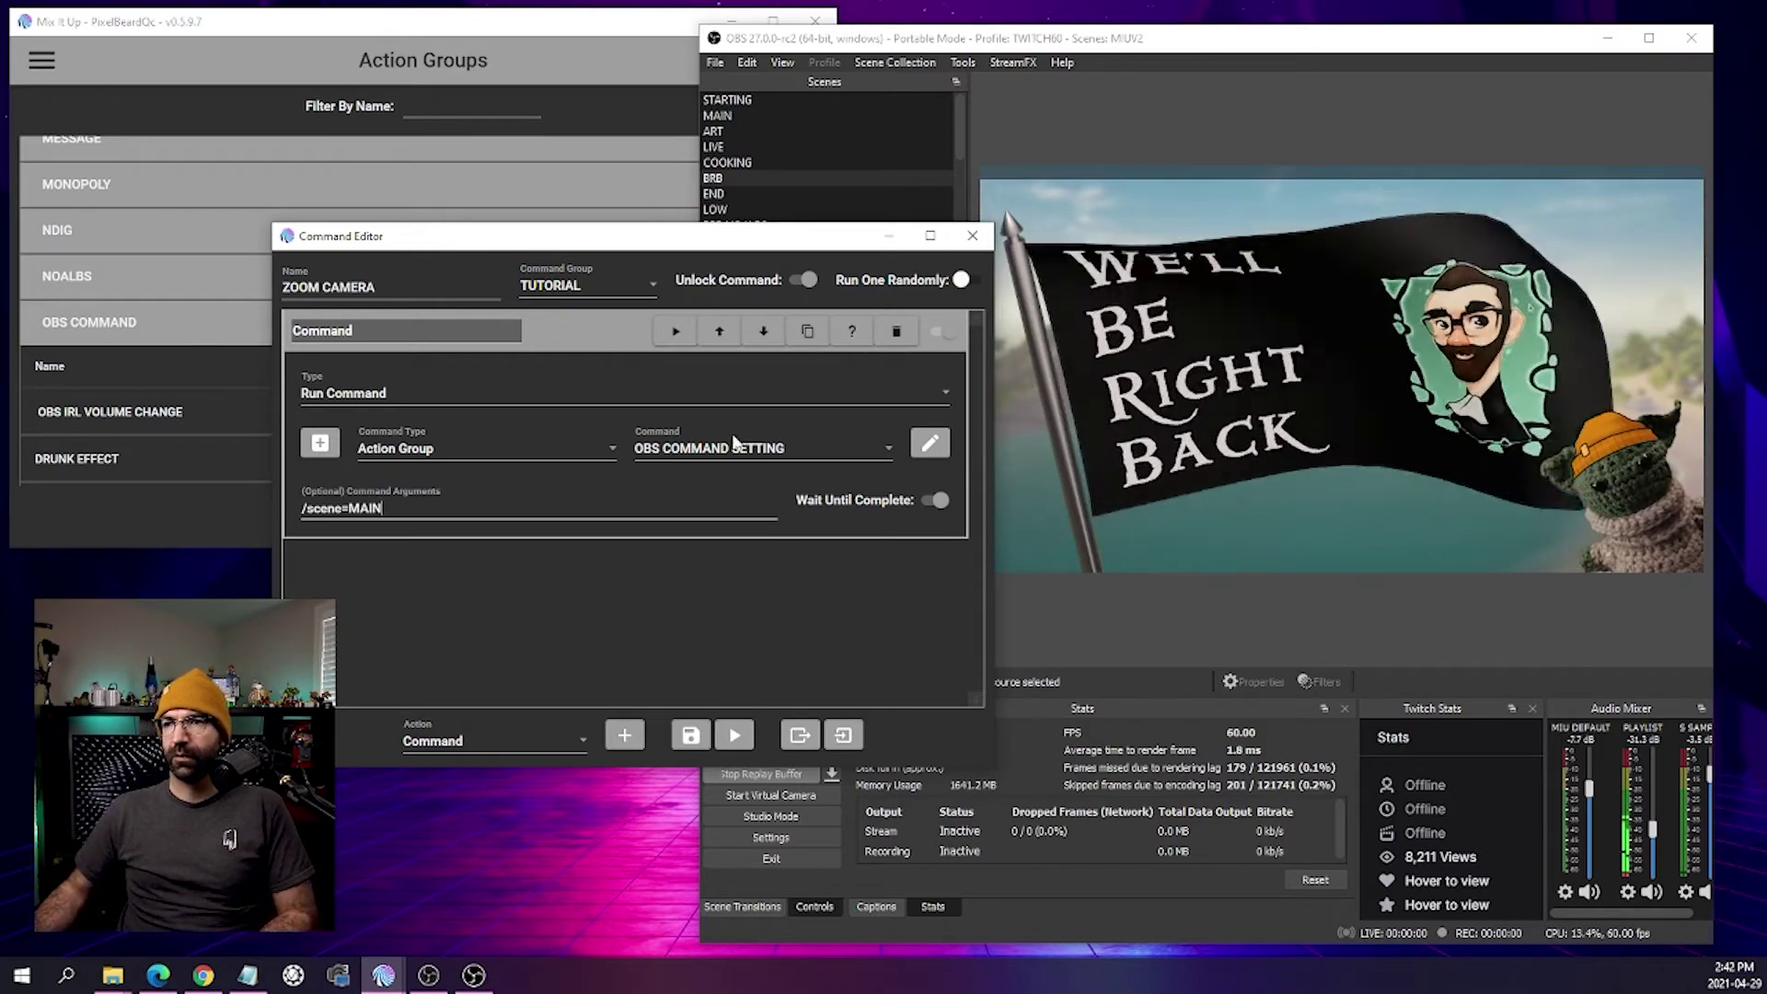
click(734, 735)
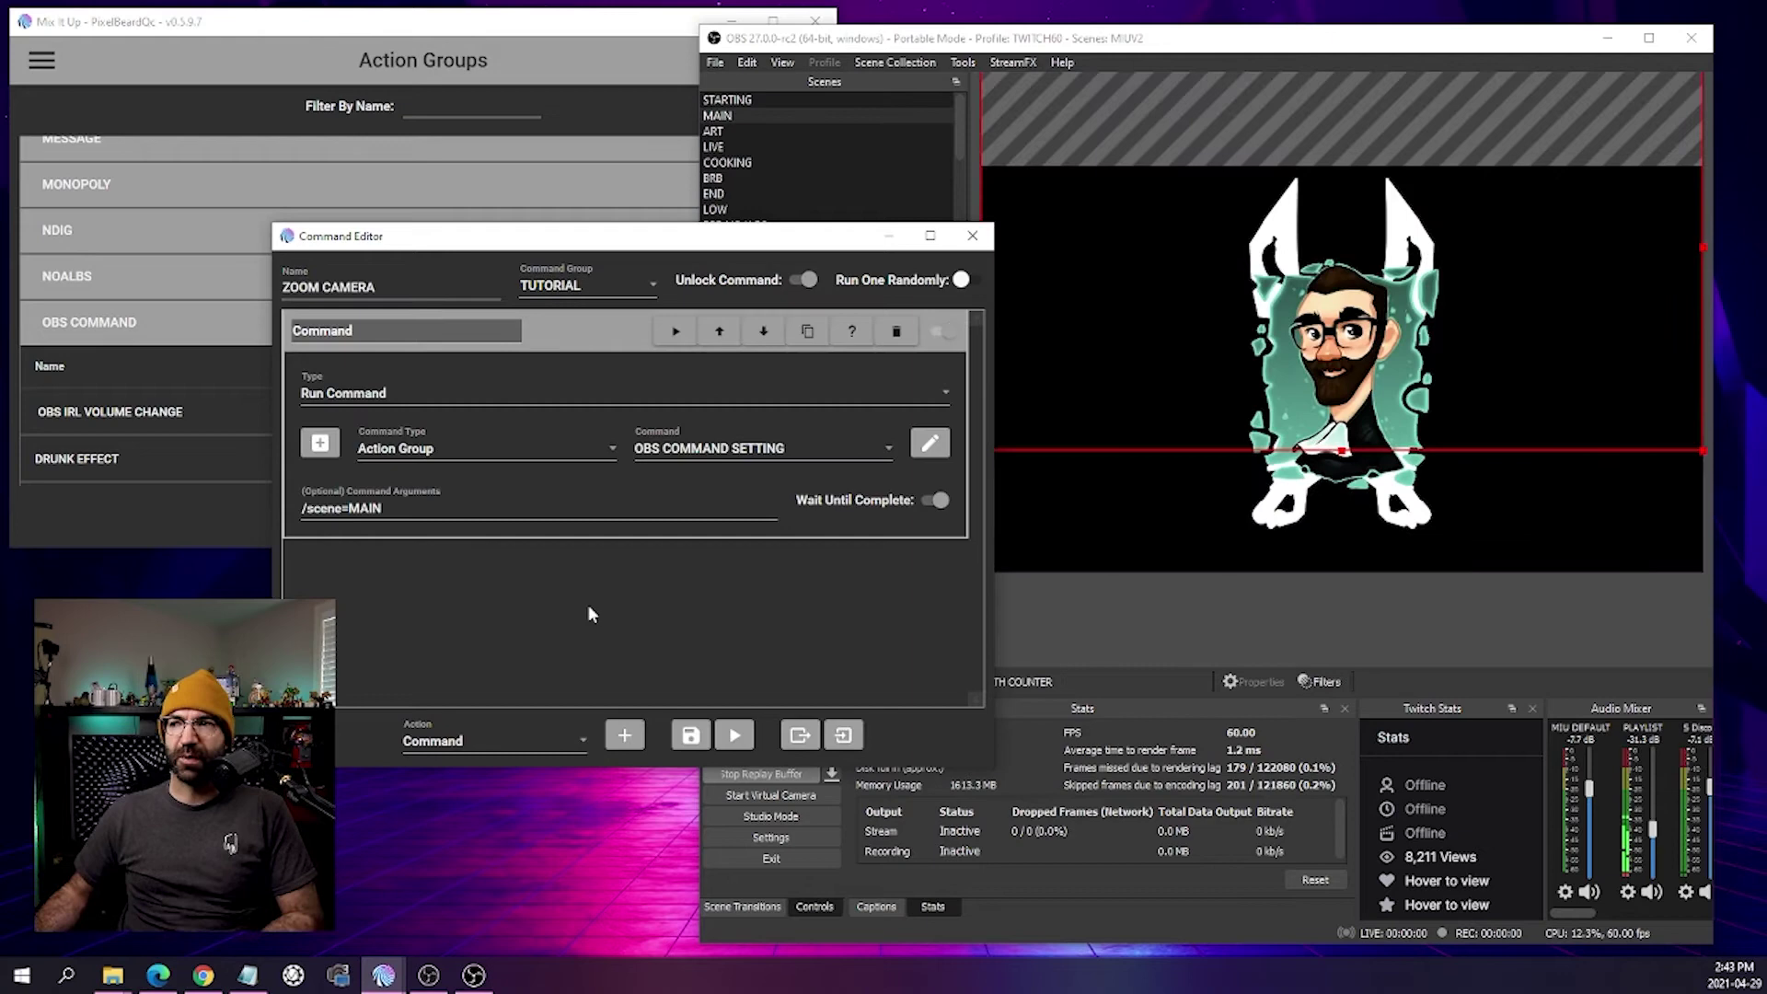
- Clear the command arguments field
drag(385, 508, 267, 516)
key(BackSpace)
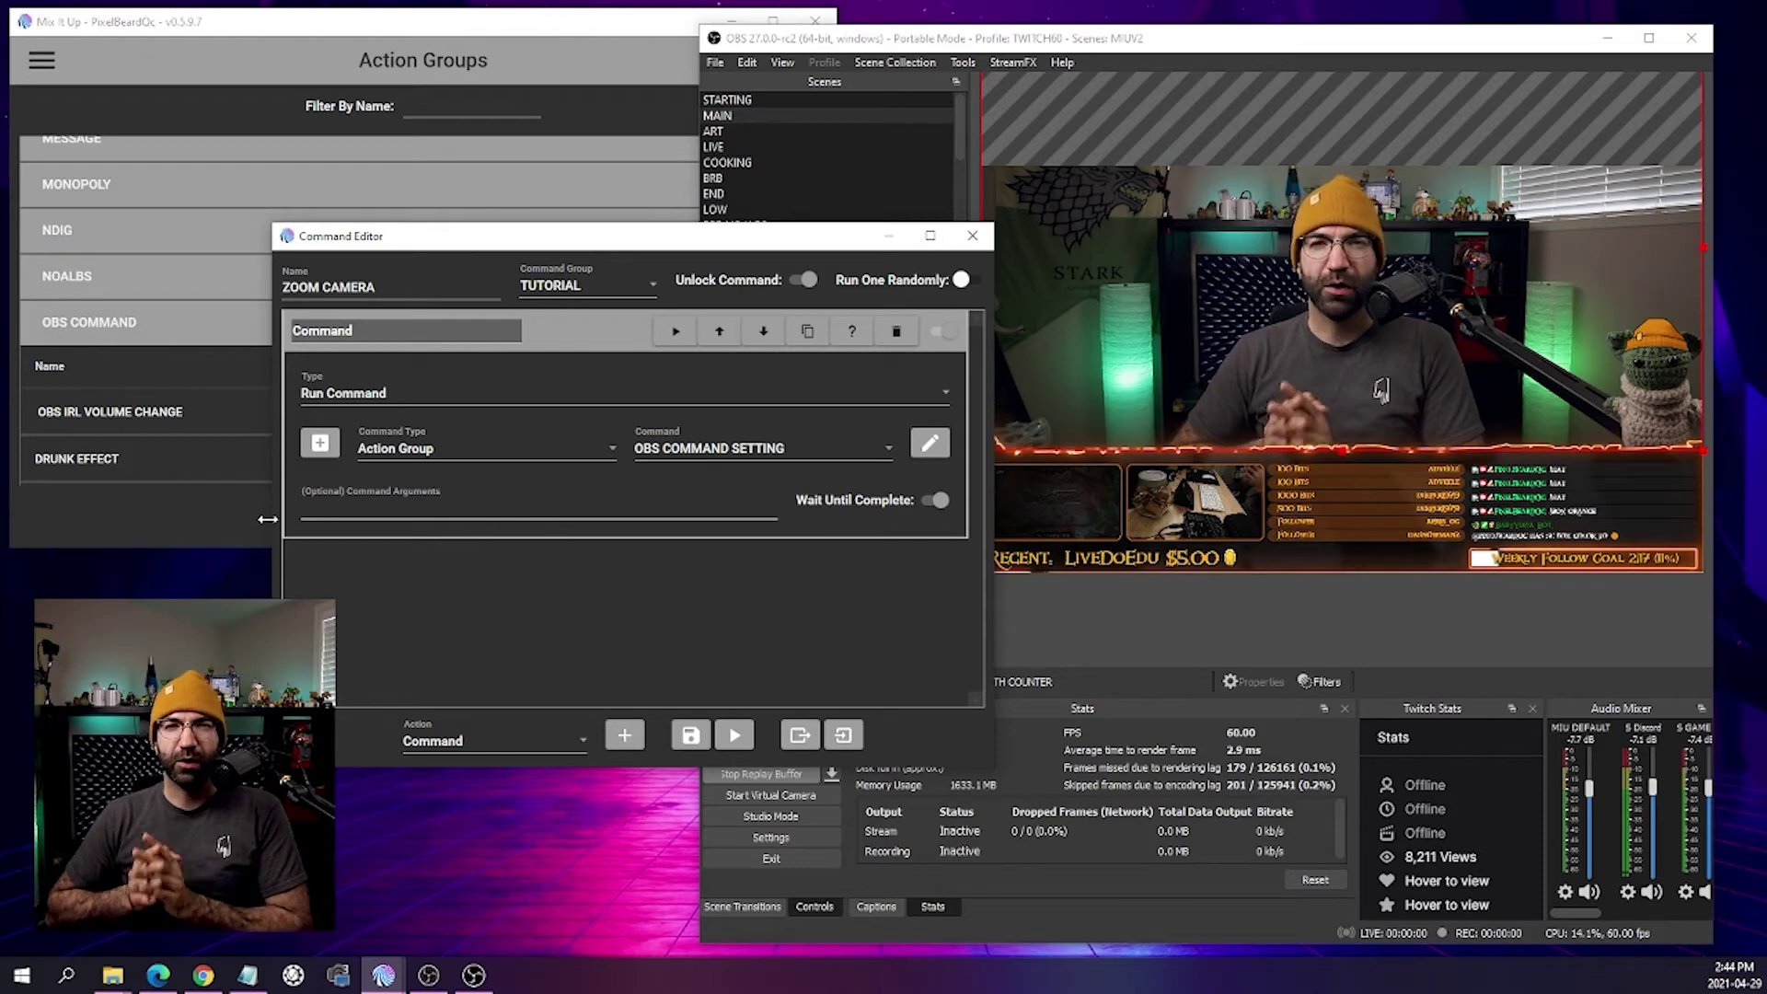
drag(768, 236, 514, 247)
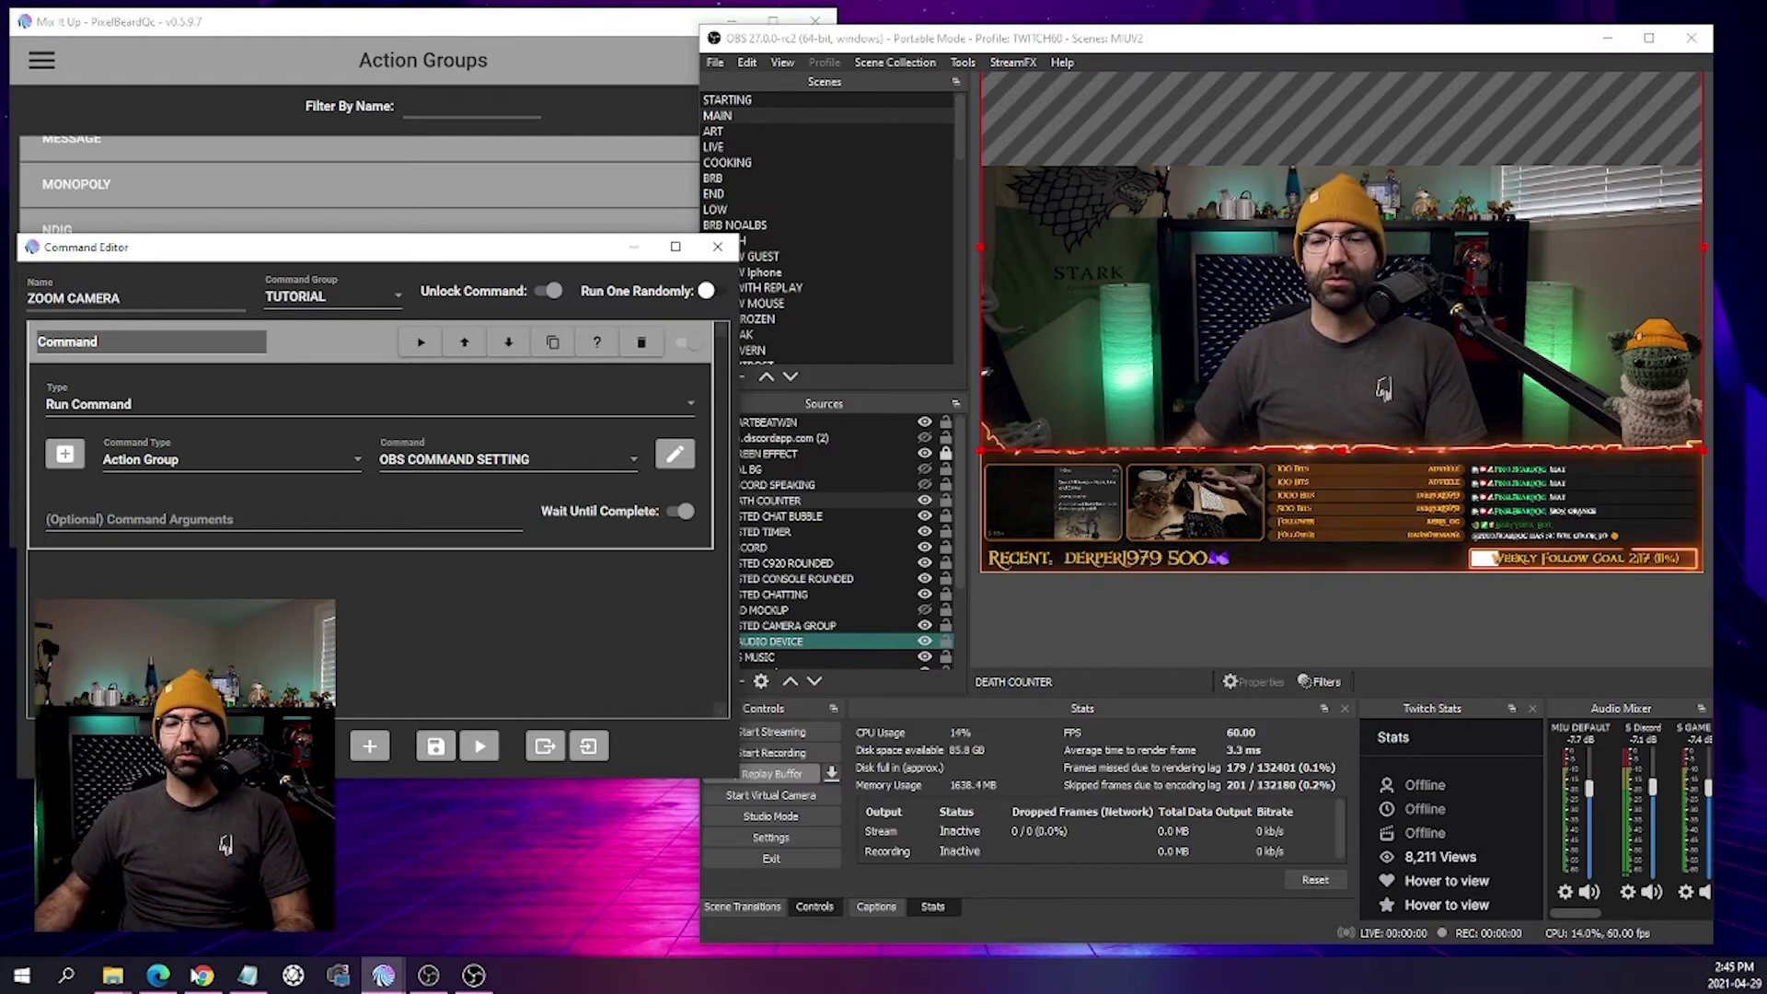
click(203, 974)
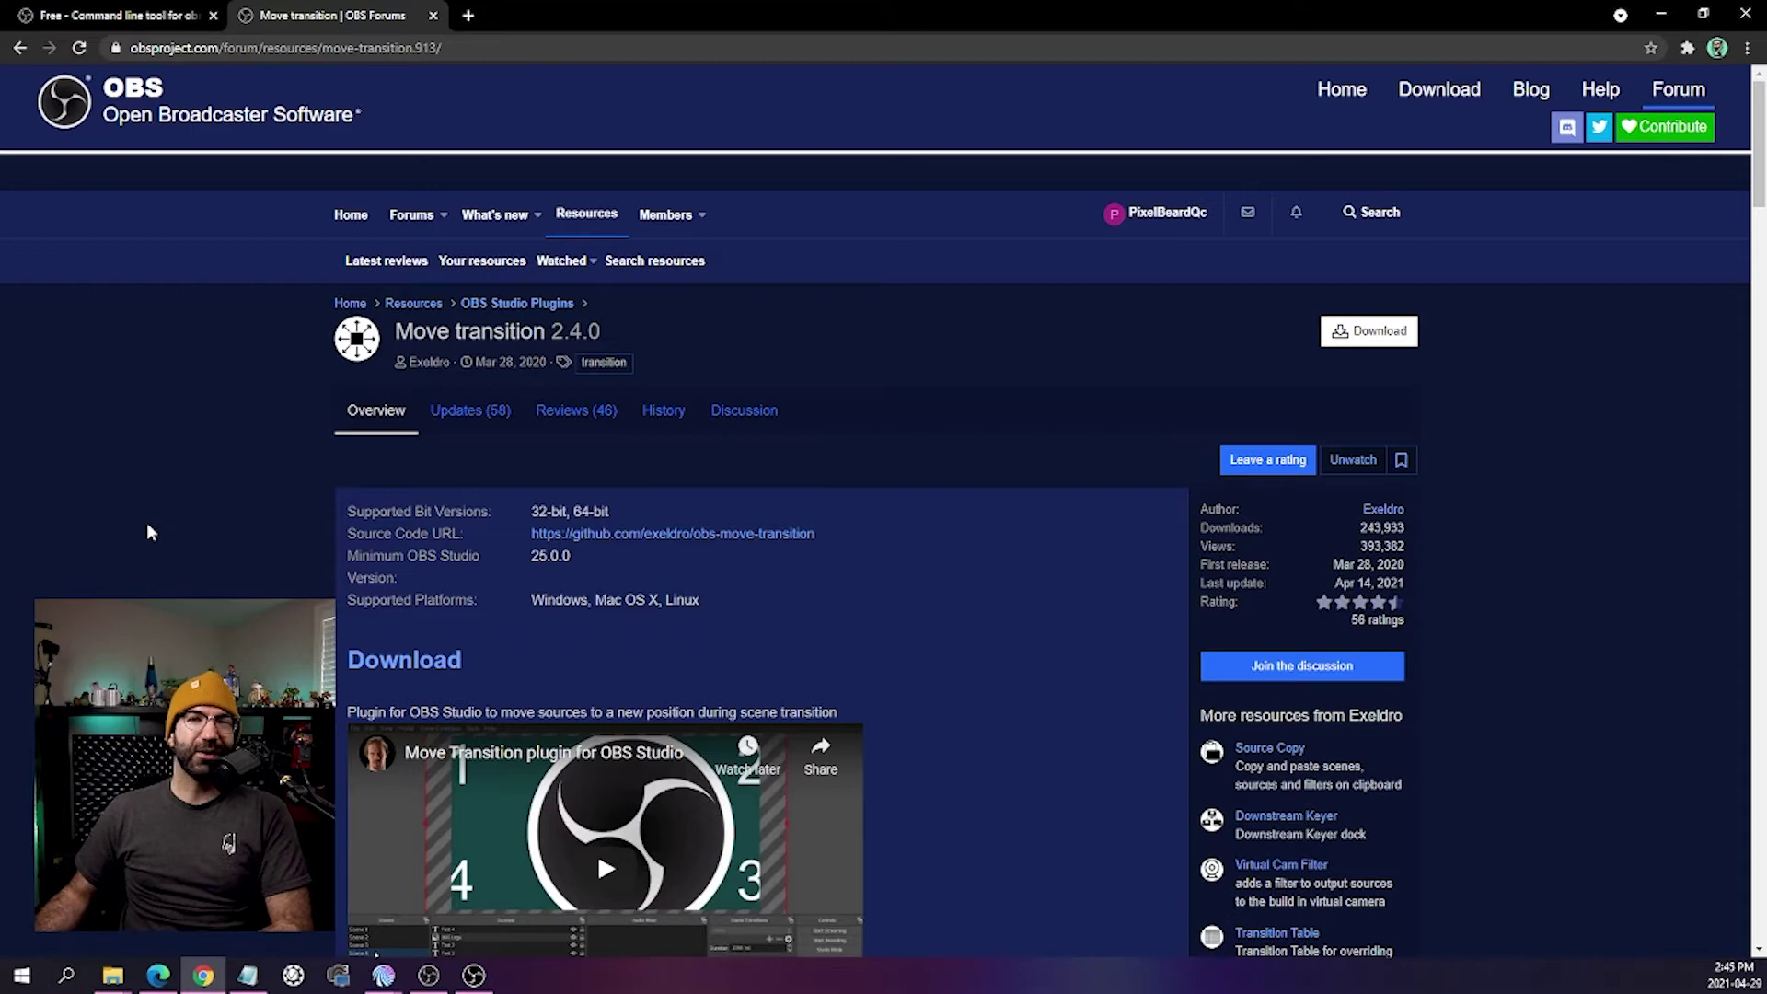
click(1677, 17)
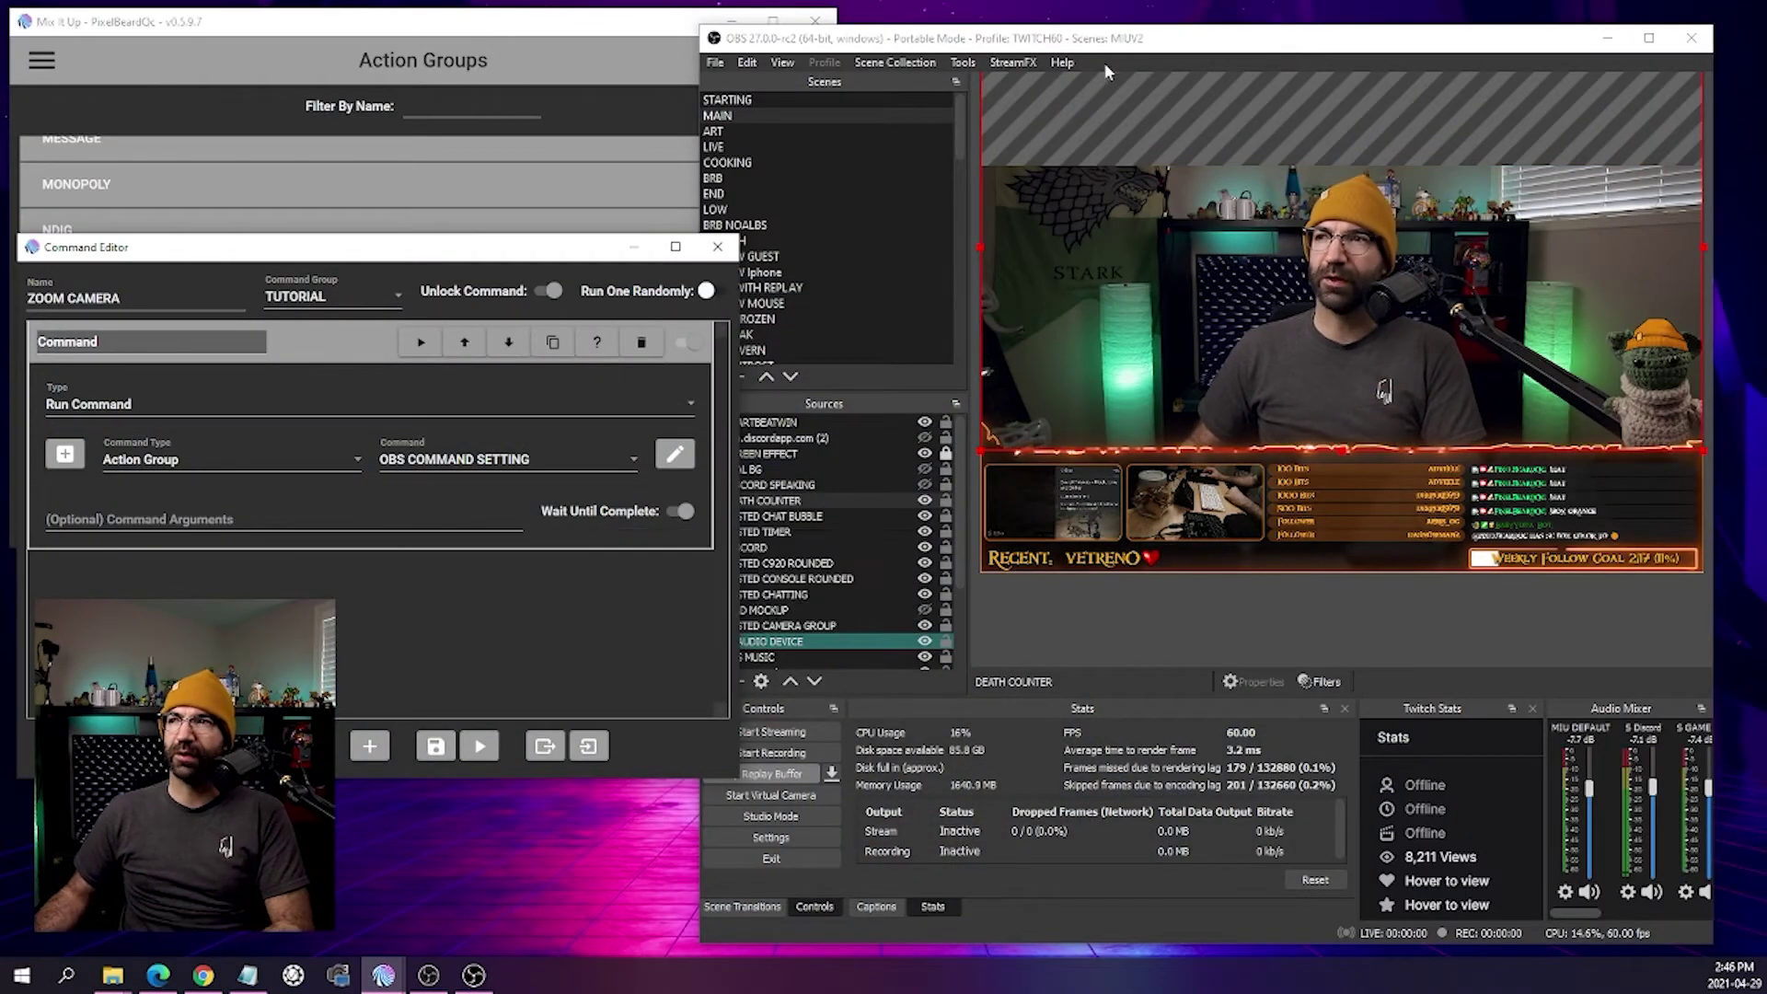
- Open the Filters window for the CAMERA CHOOSER scene in OBS
click(1158, 41)
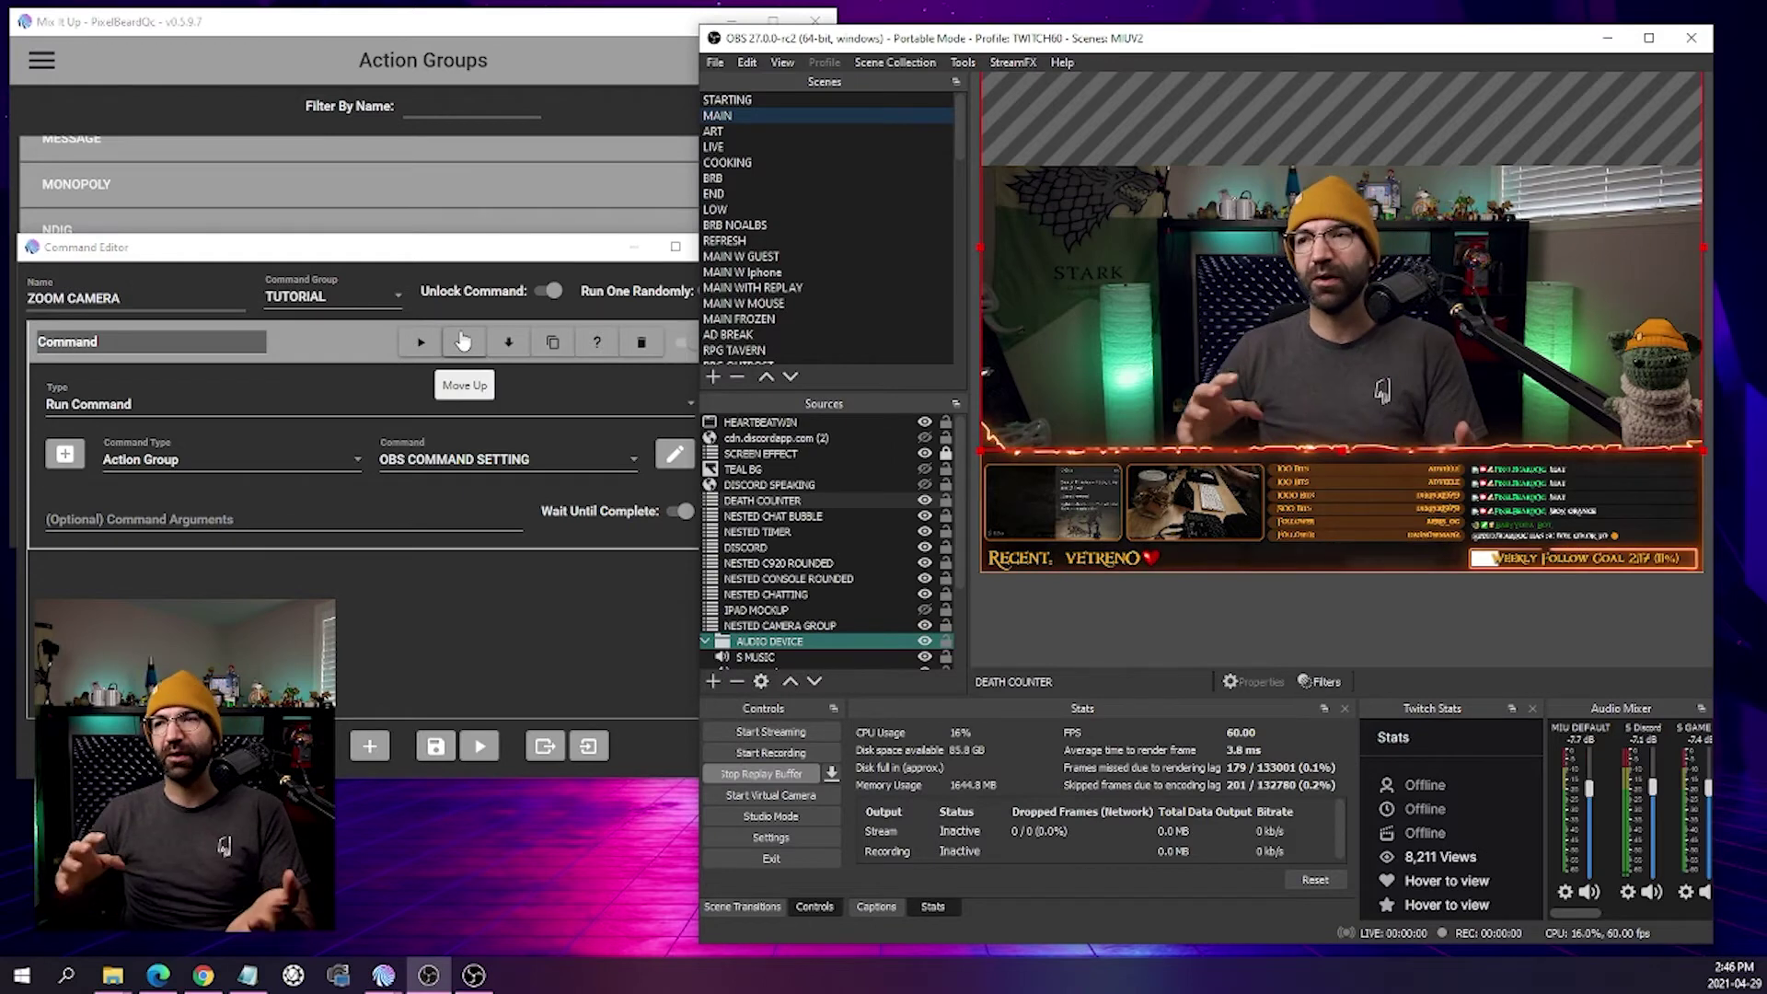
scroll(737, 138, down, 5)
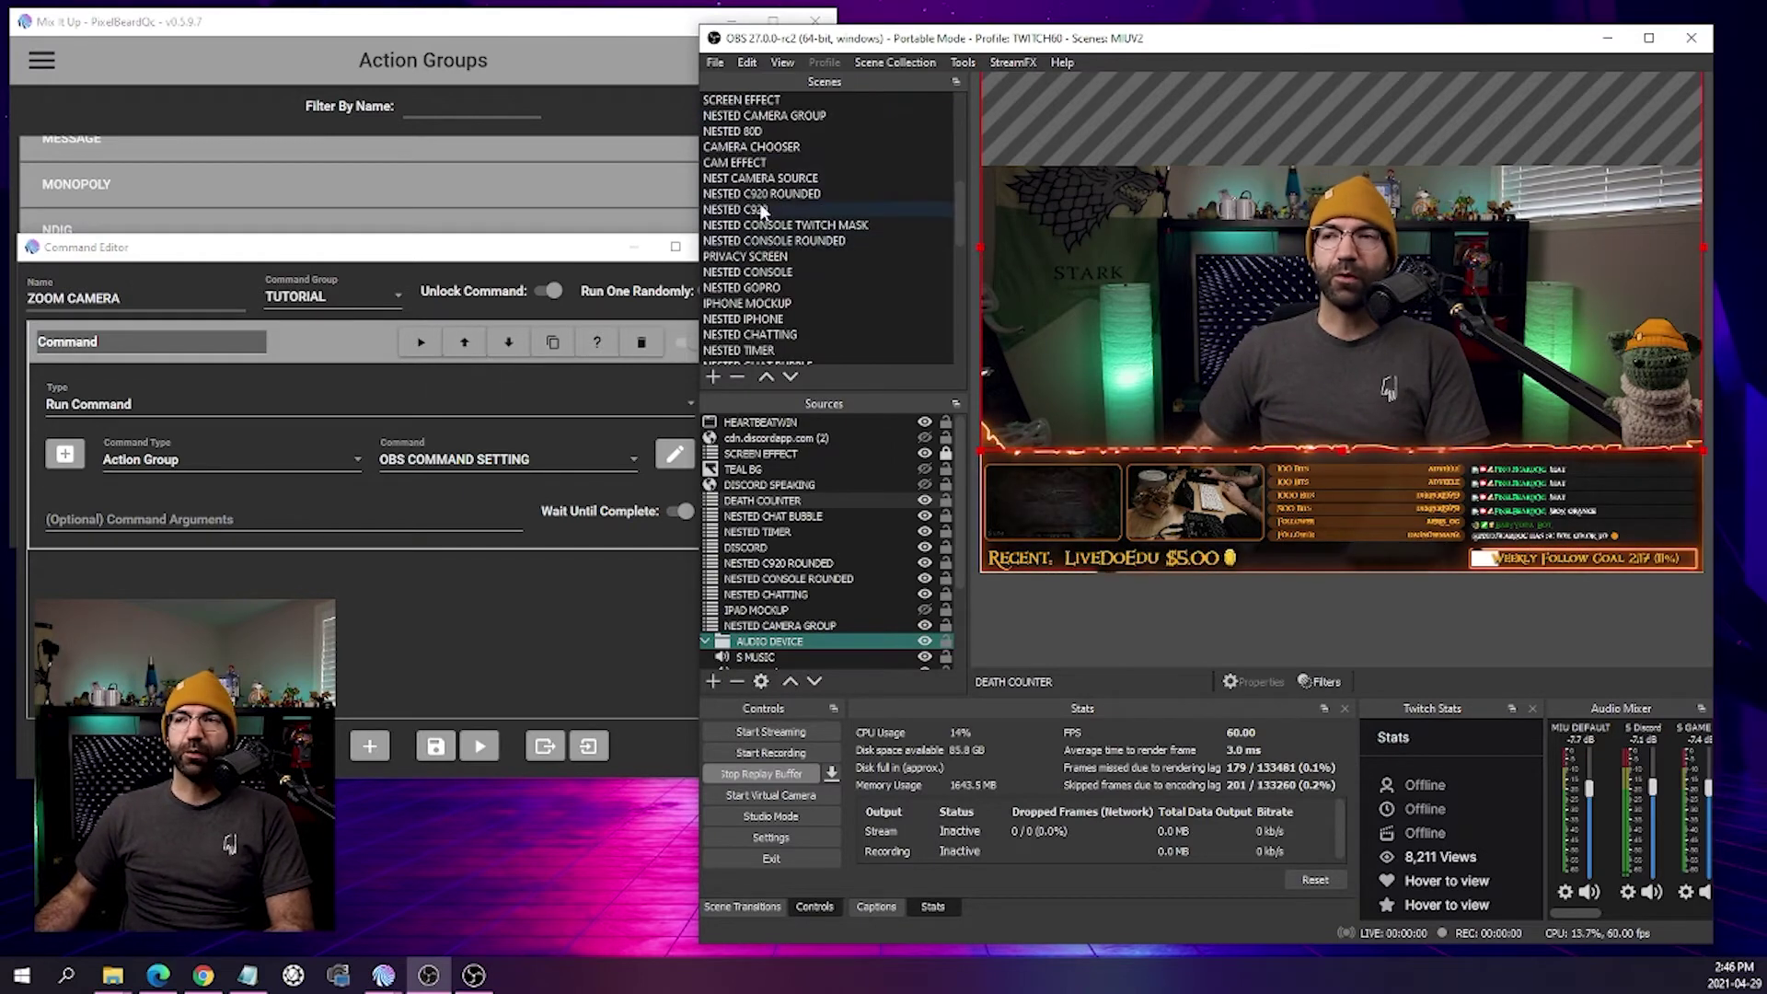
click(771, 149)
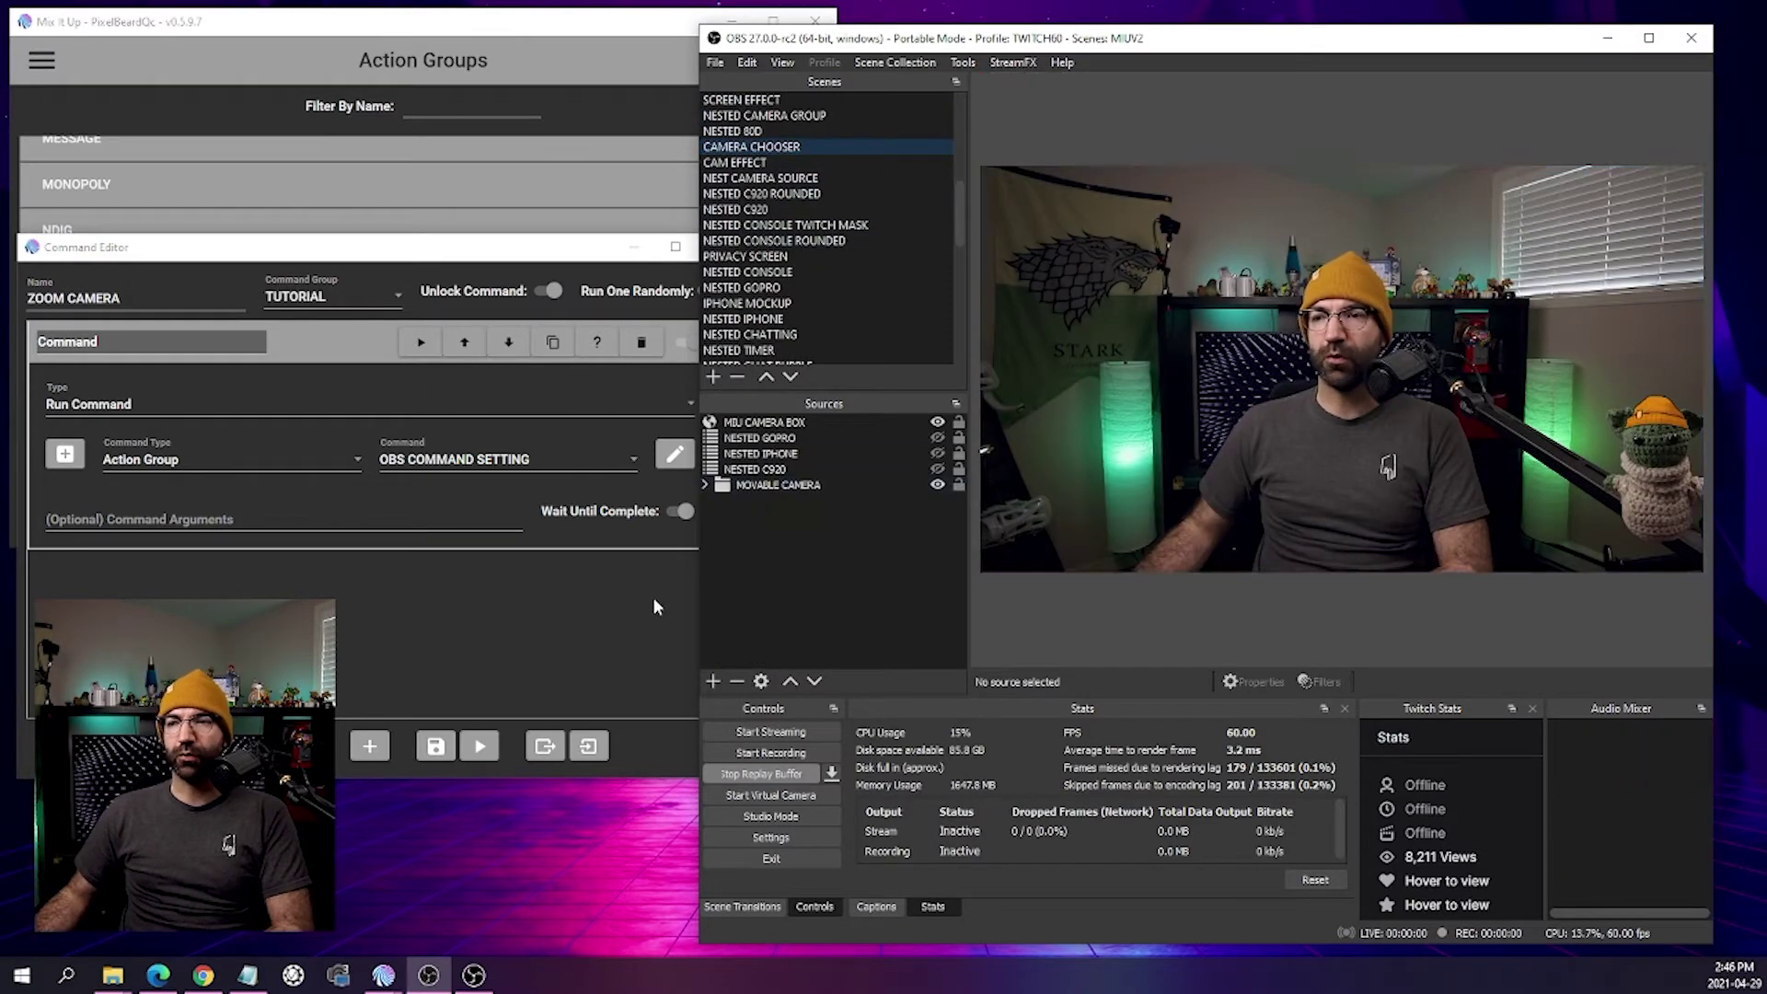
click(751, 486)
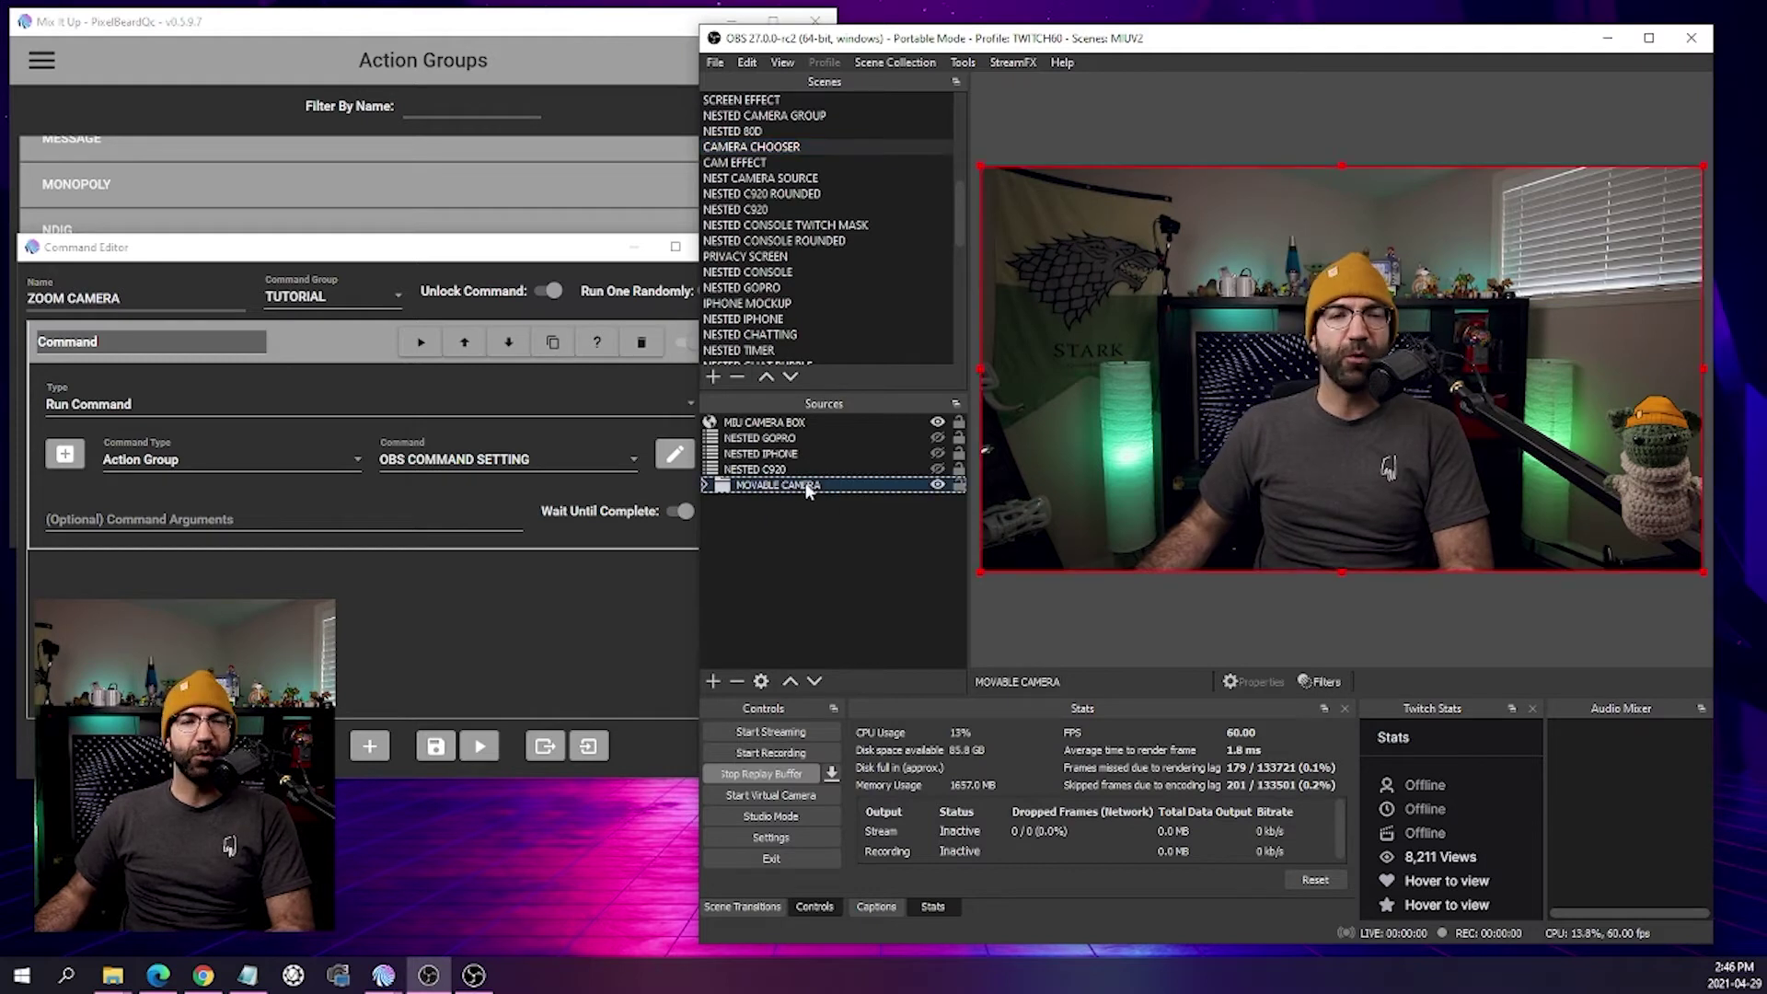
click(778, 149)
right_click(778, 149)
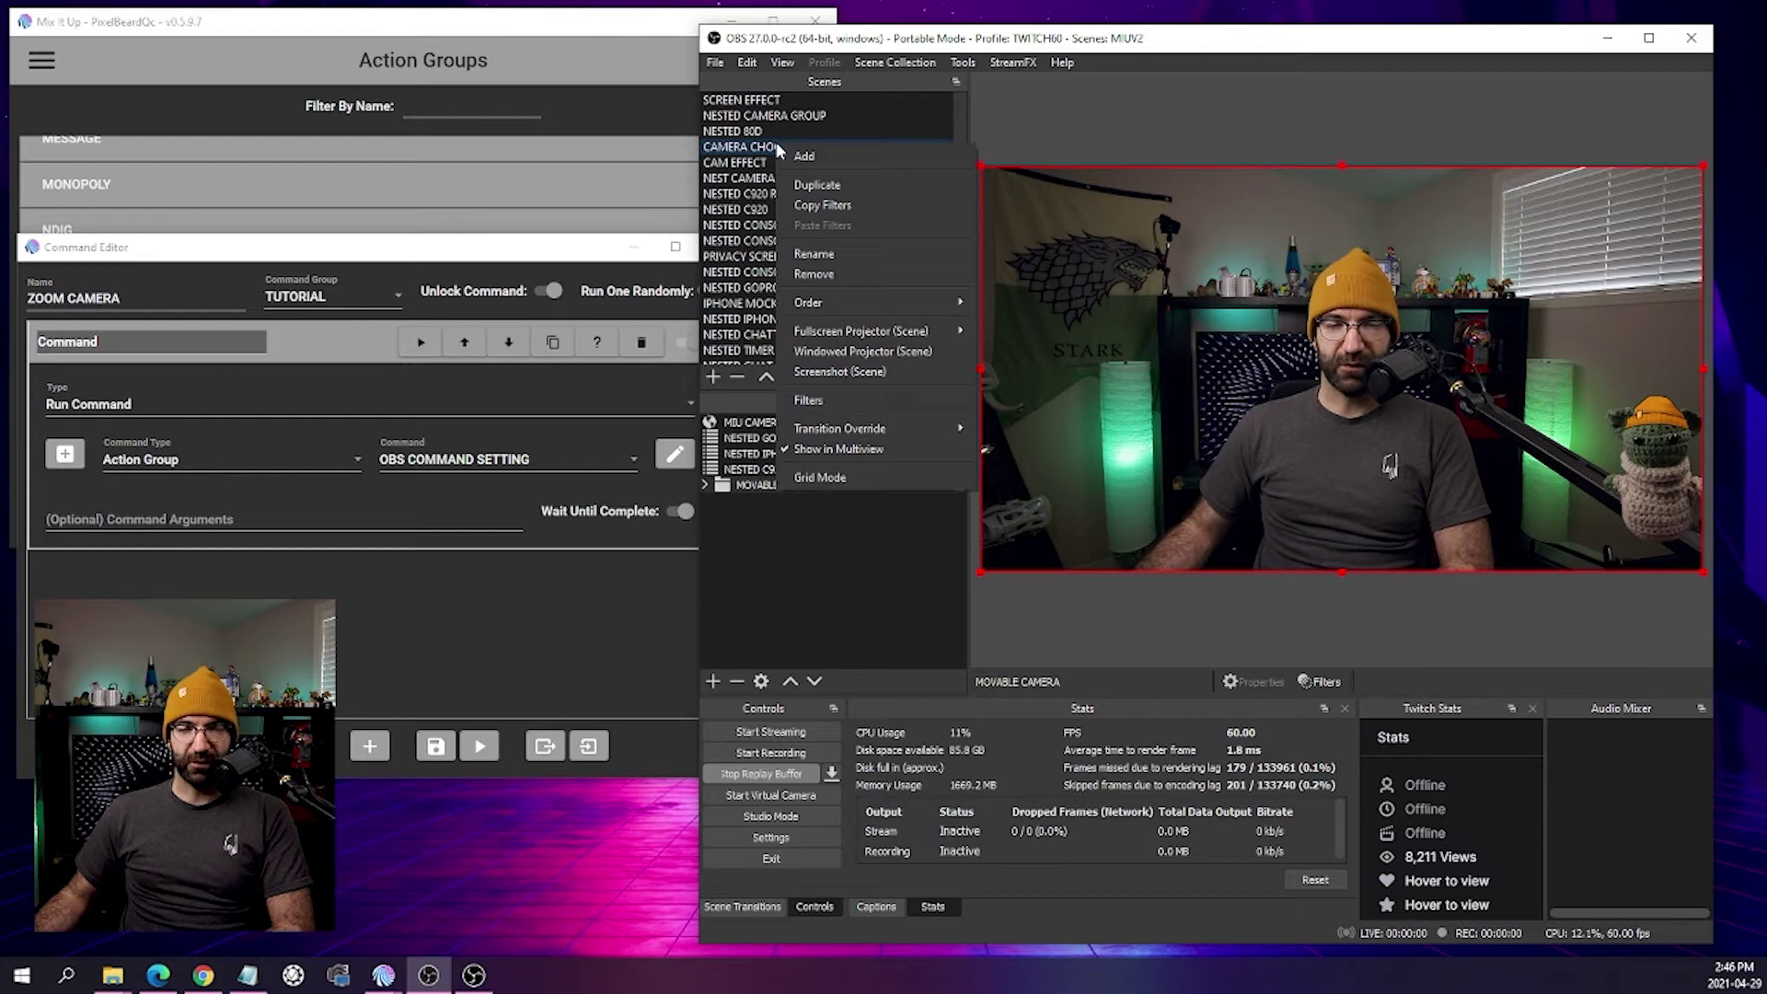
click(831, 400)
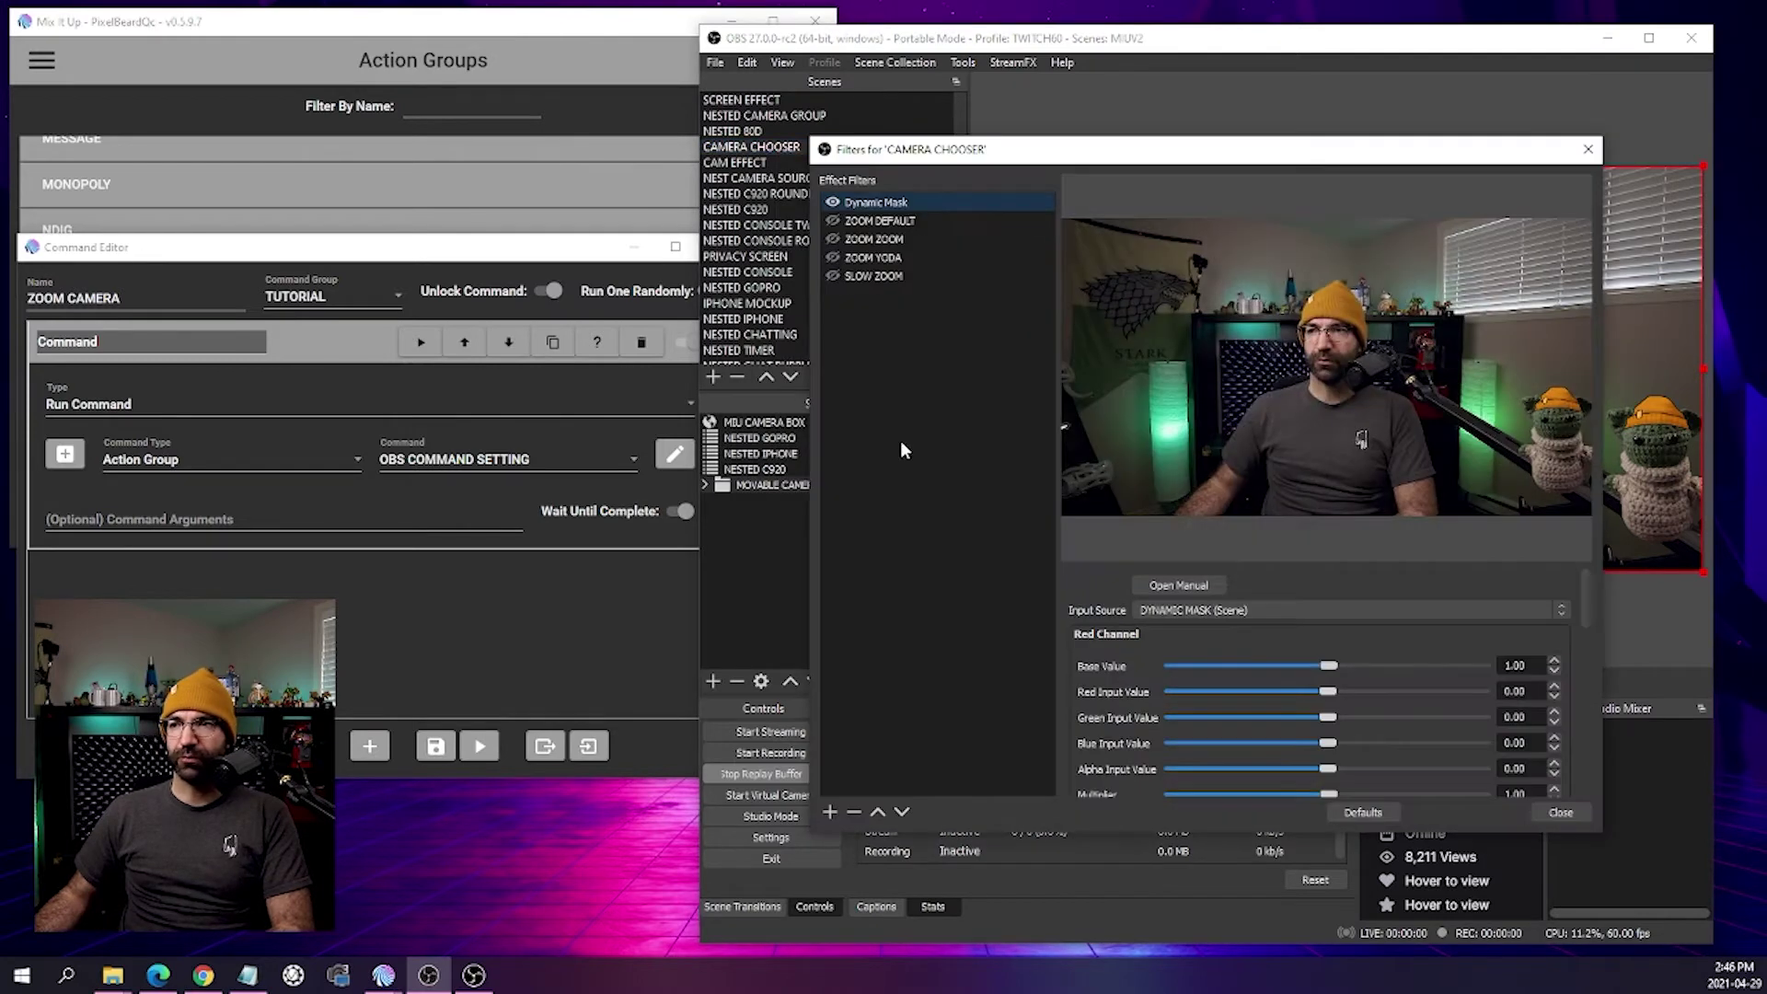
- Toggle ZOOM ZOOM and ZOOM DEFAULT to preview the close-up and wide shot
click(875, 239)
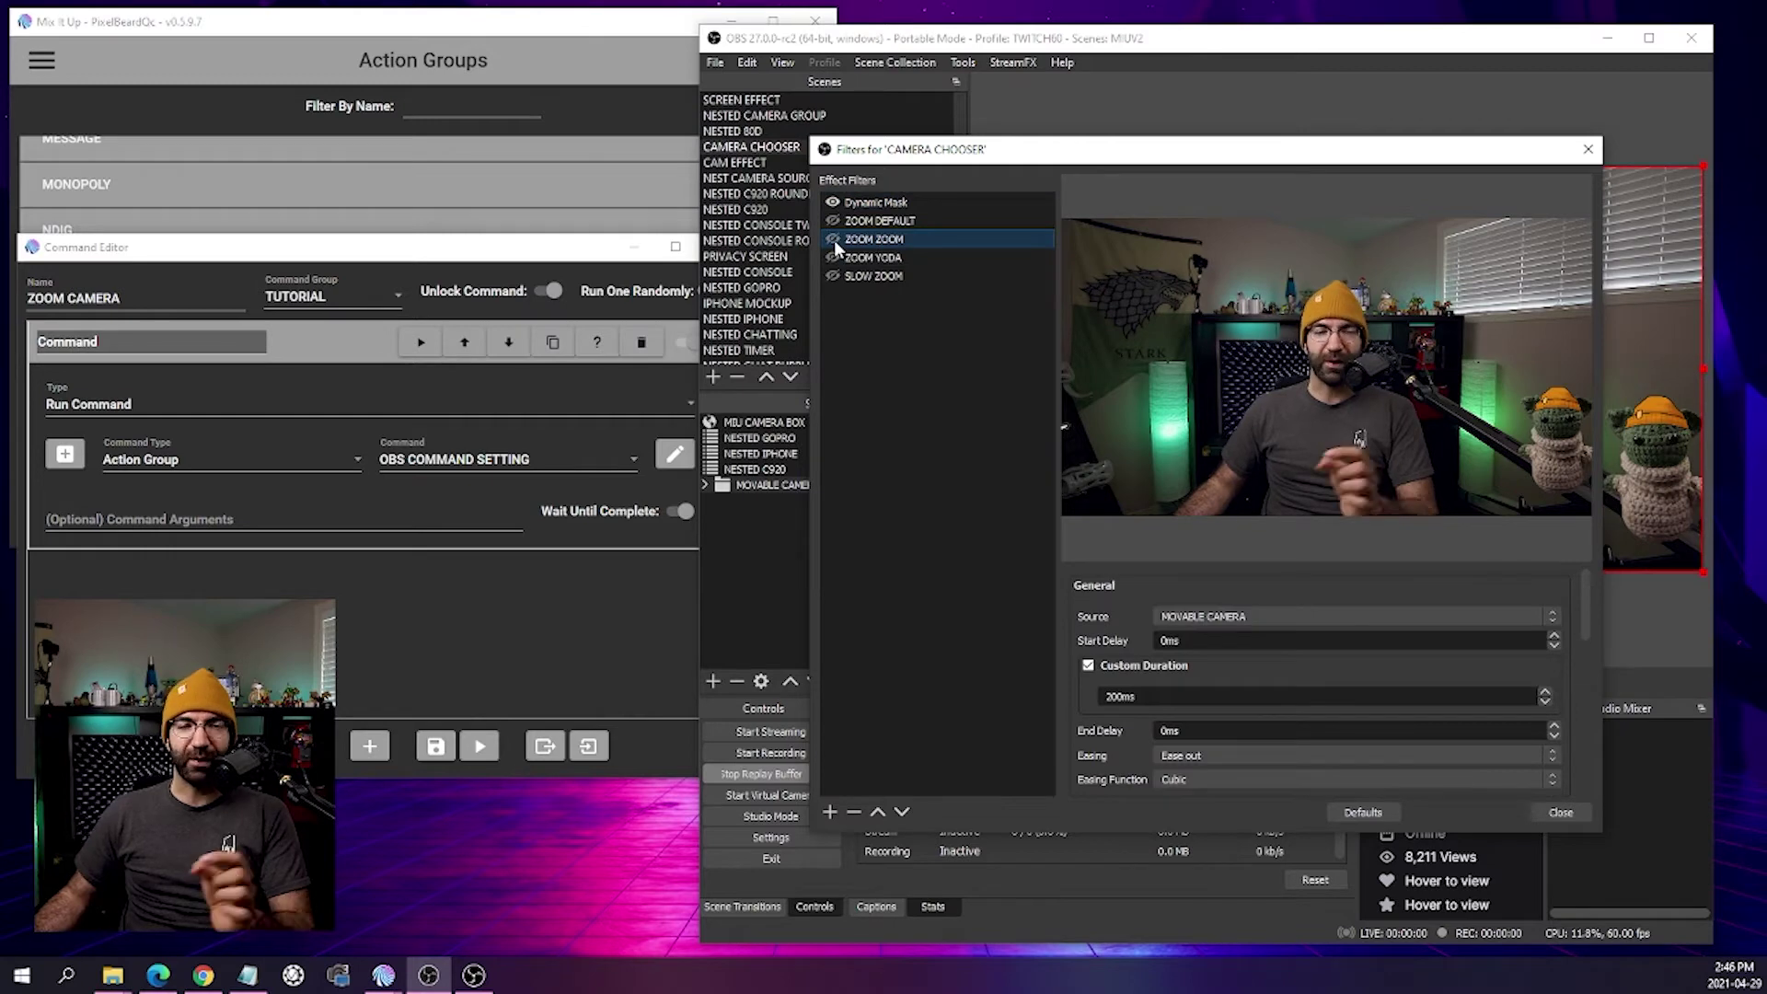
click(834, 239)
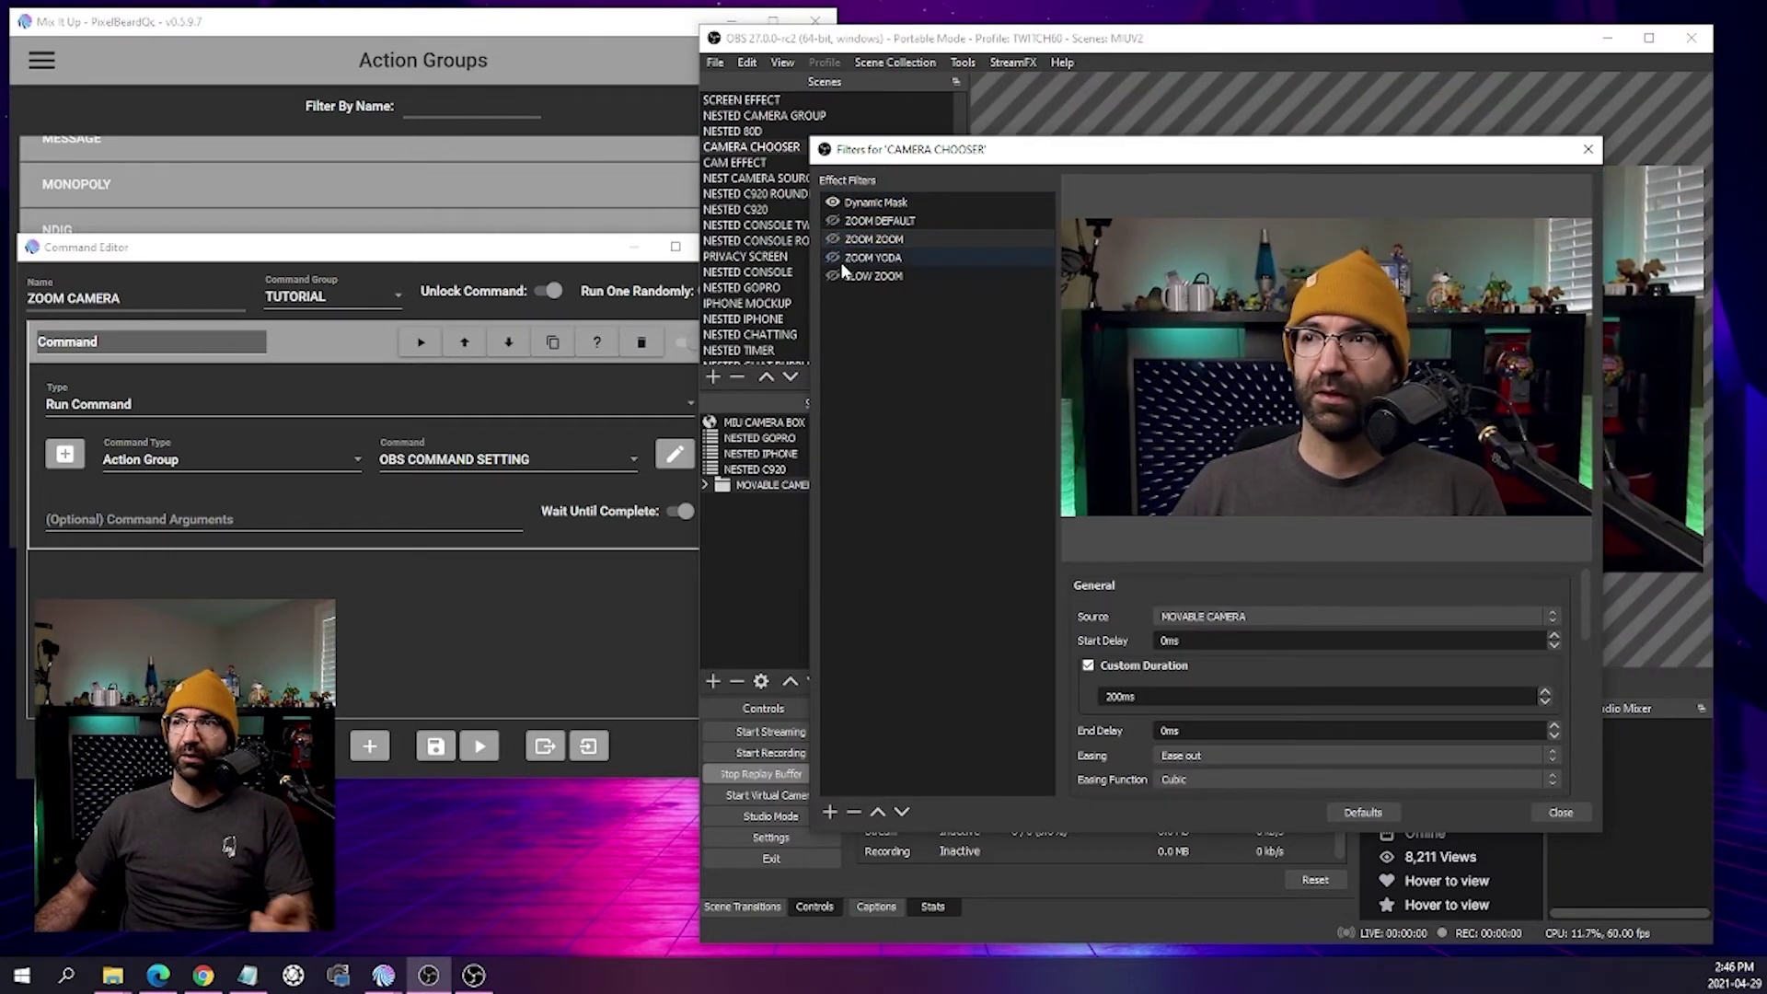
click(841, 219)
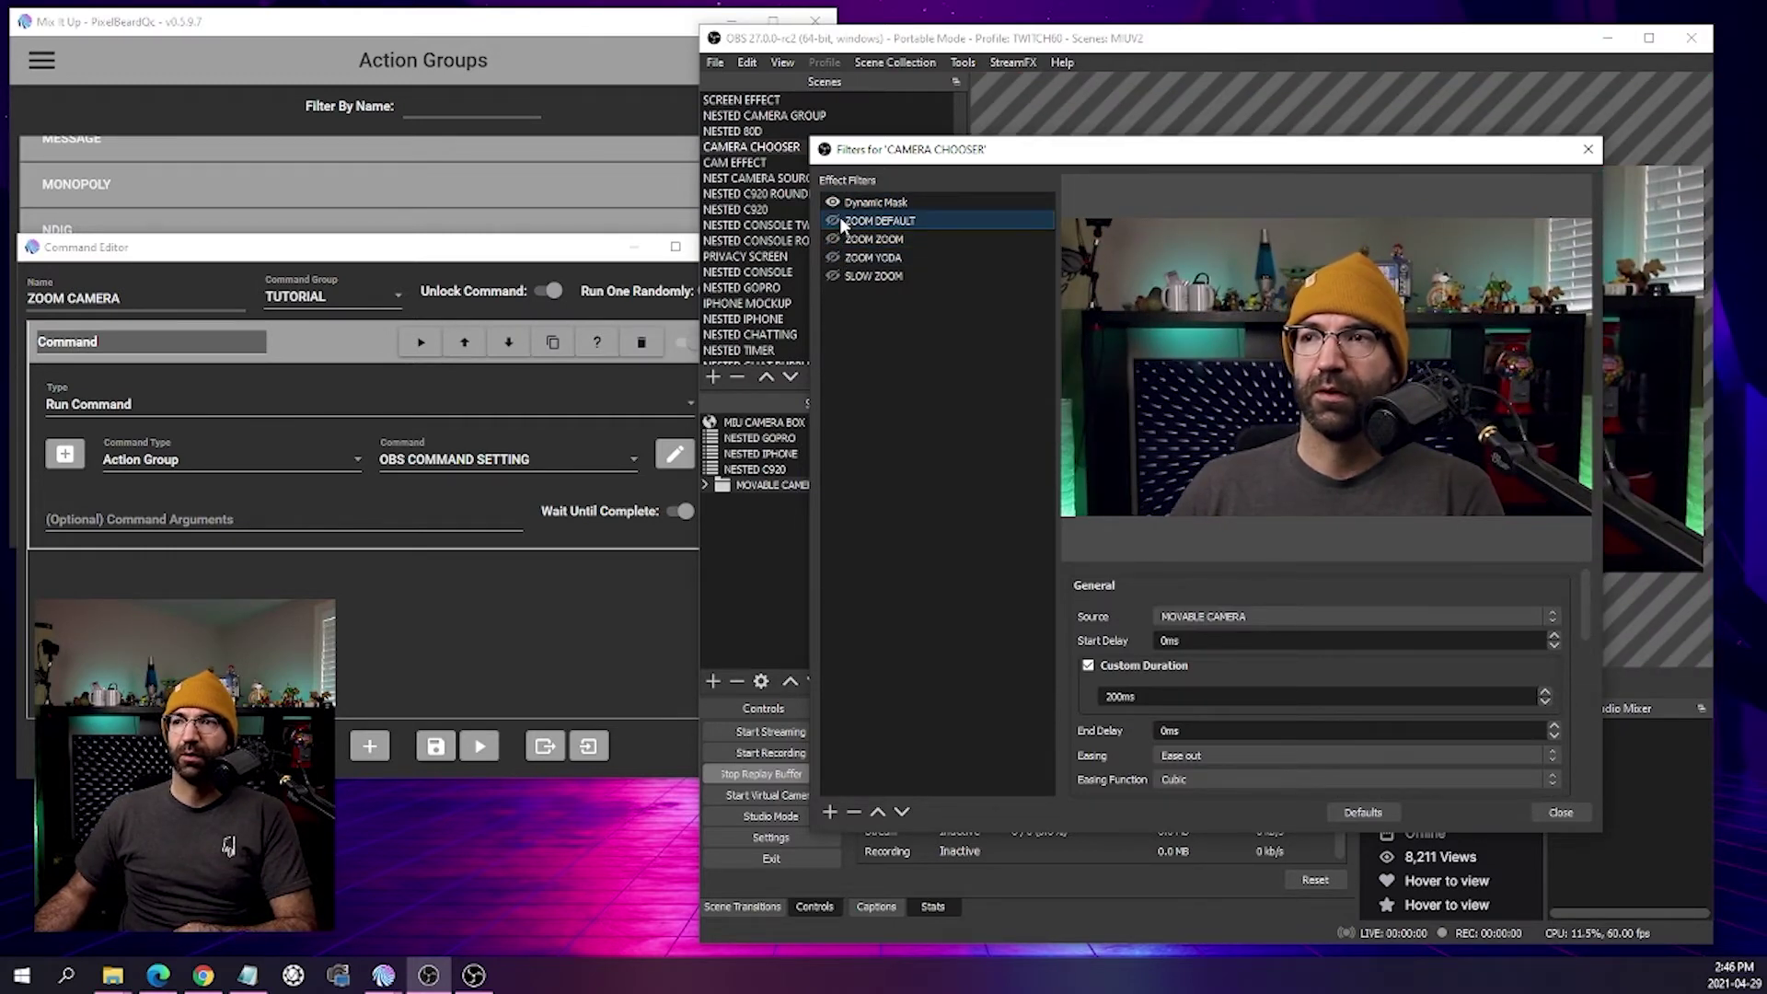
click(834, 222)
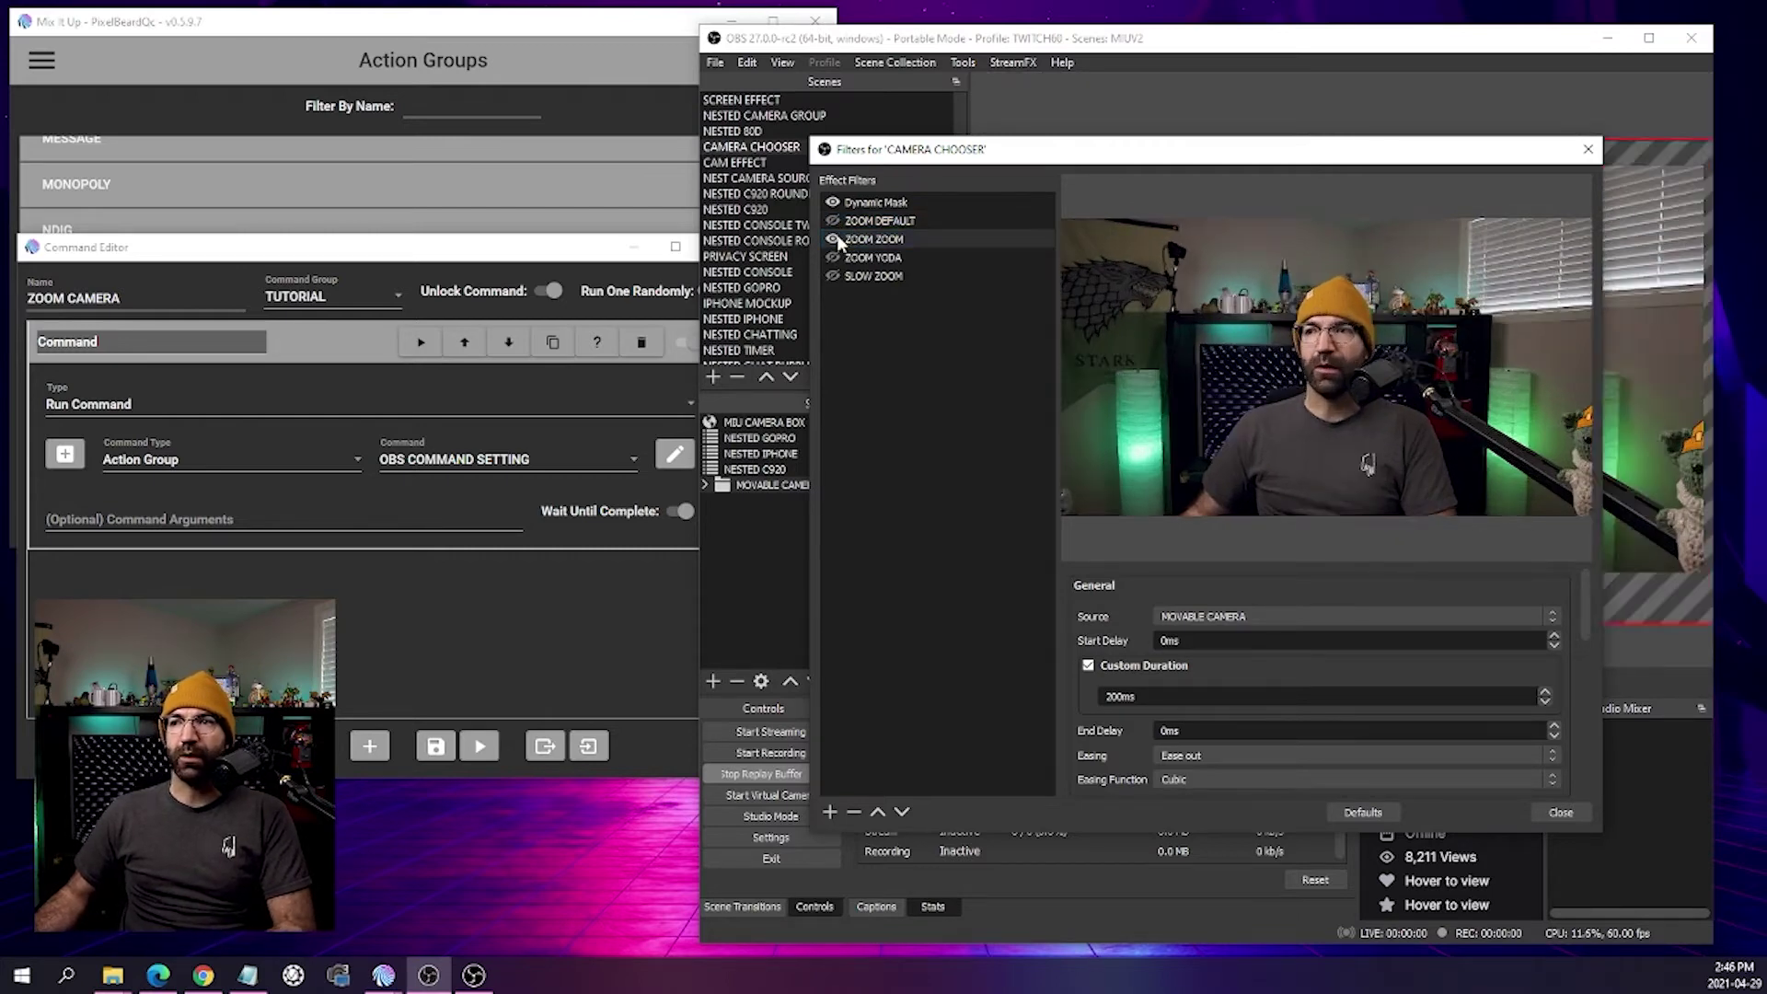
click(831, 256)
click(830, 275)
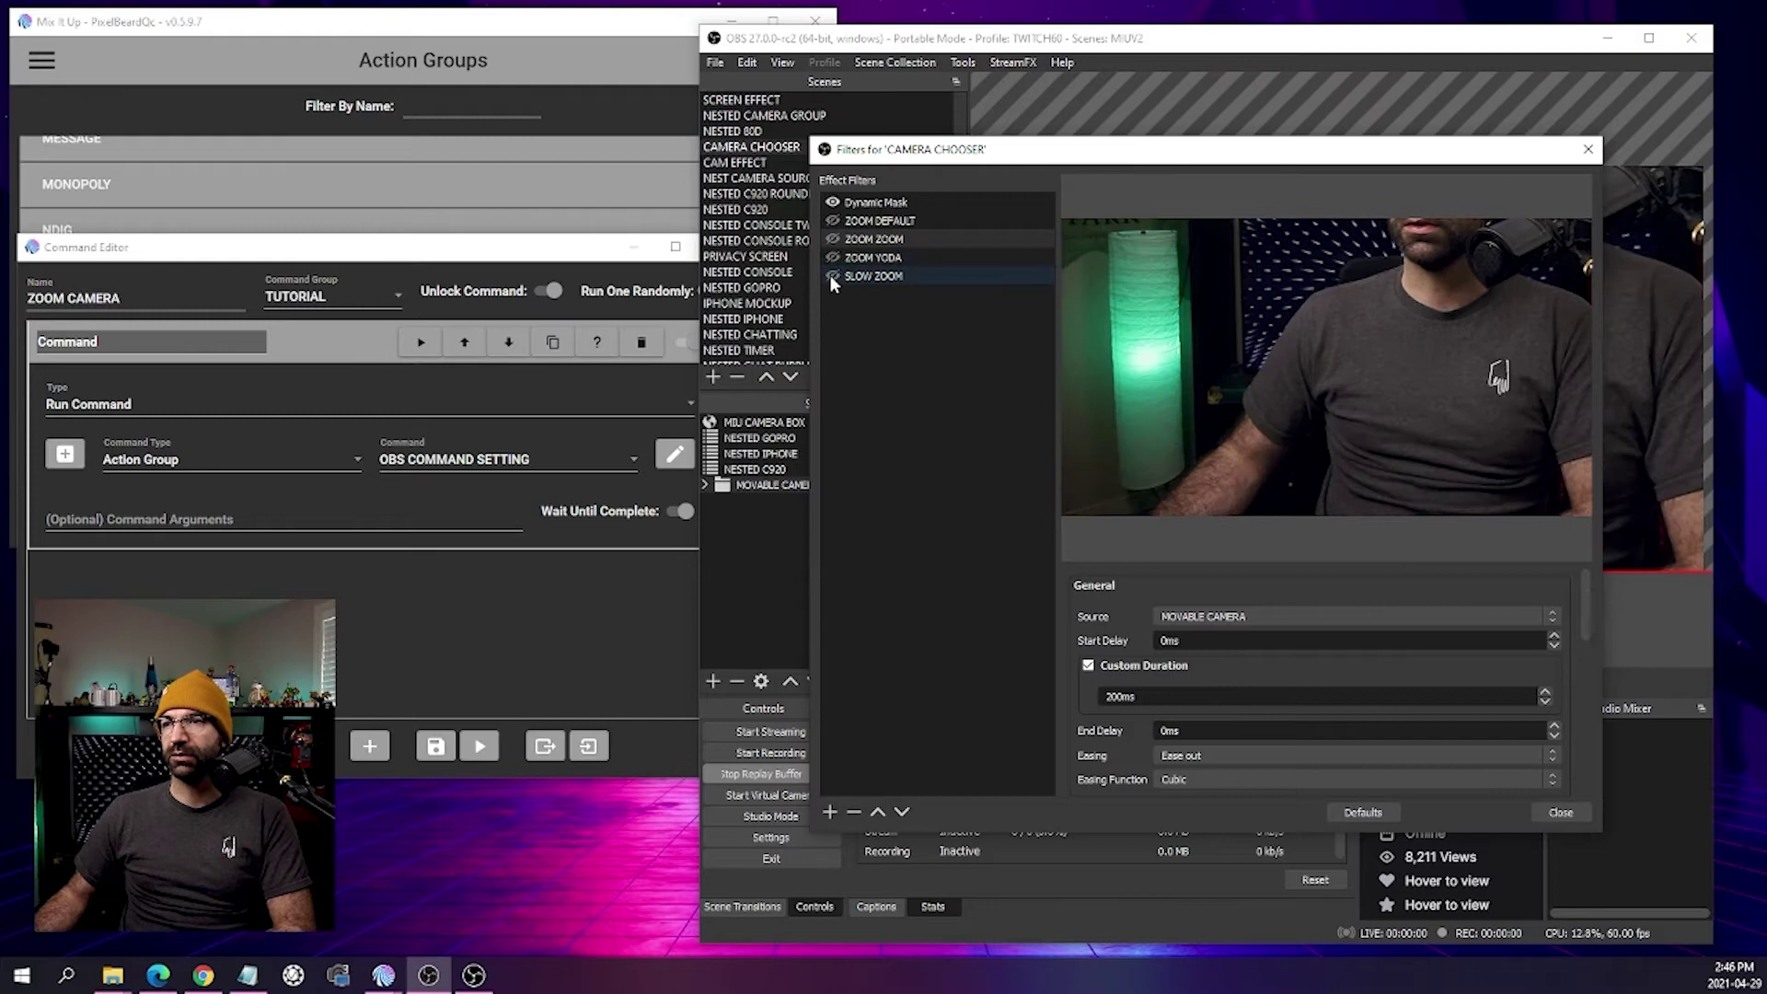
- Preview SLOW ZOOM and ZOOM ZOOM, restoring the wide shot with ZOOM DEFAULT each time
click(833, 222)
click(836, 278)
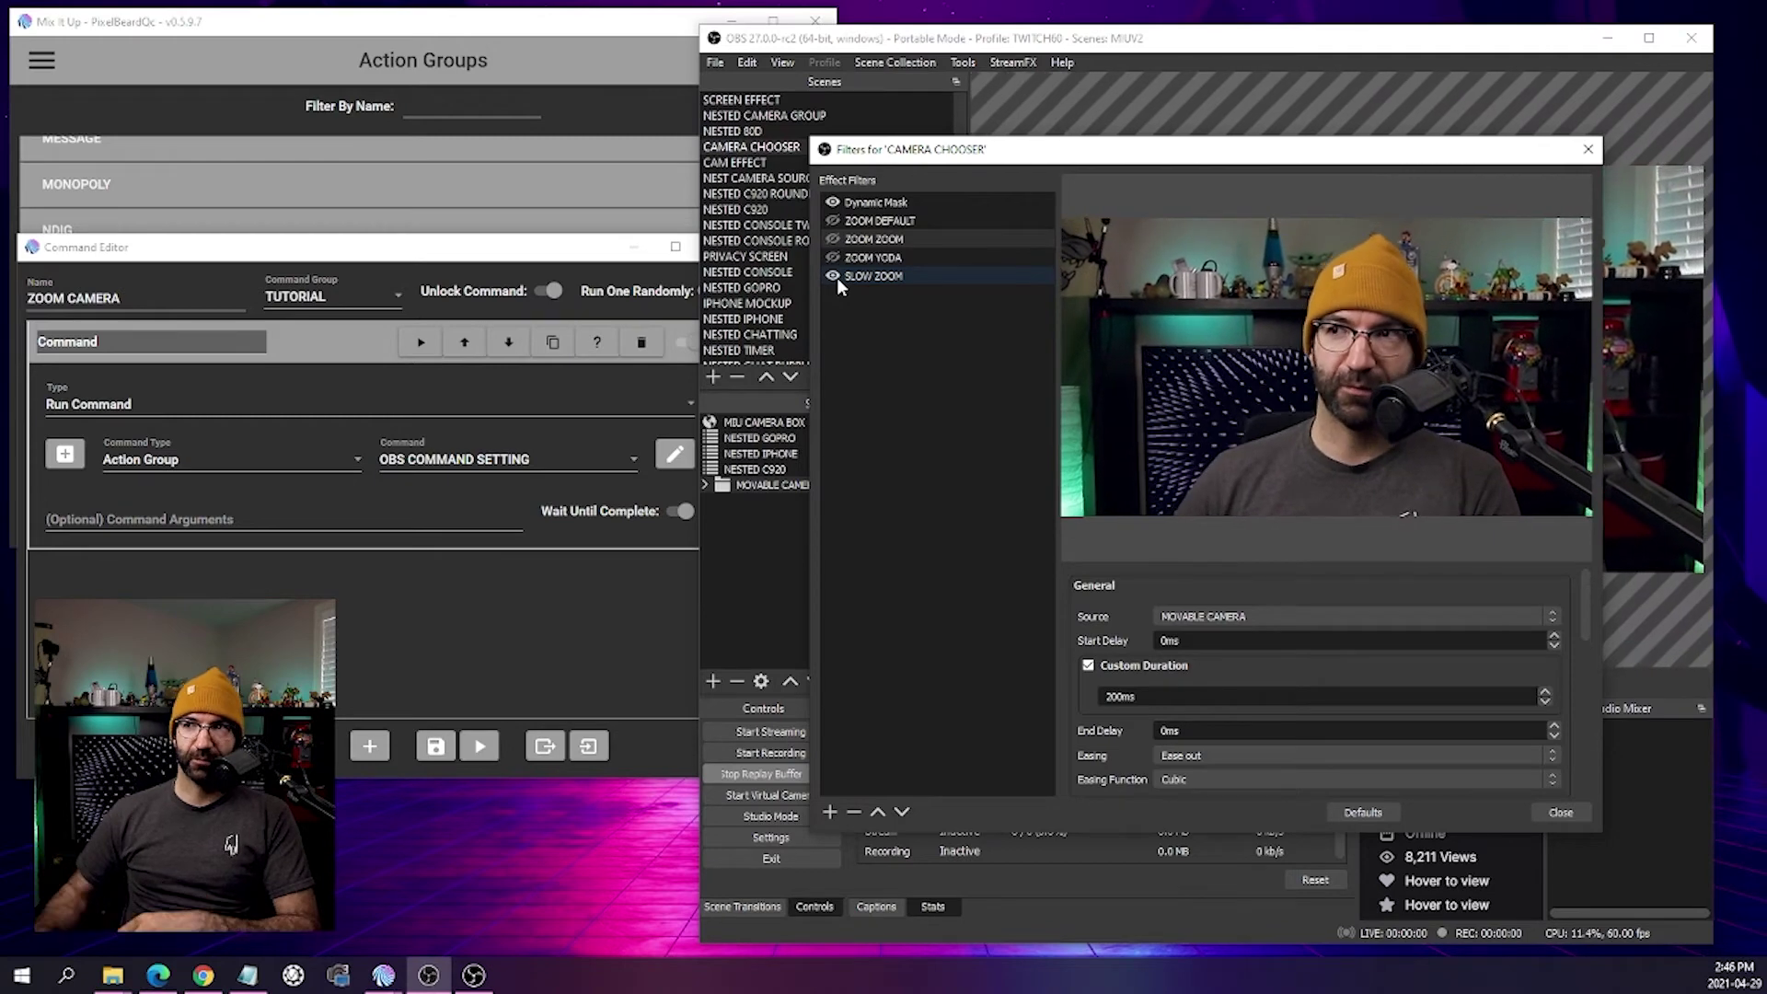
click(831, 222)
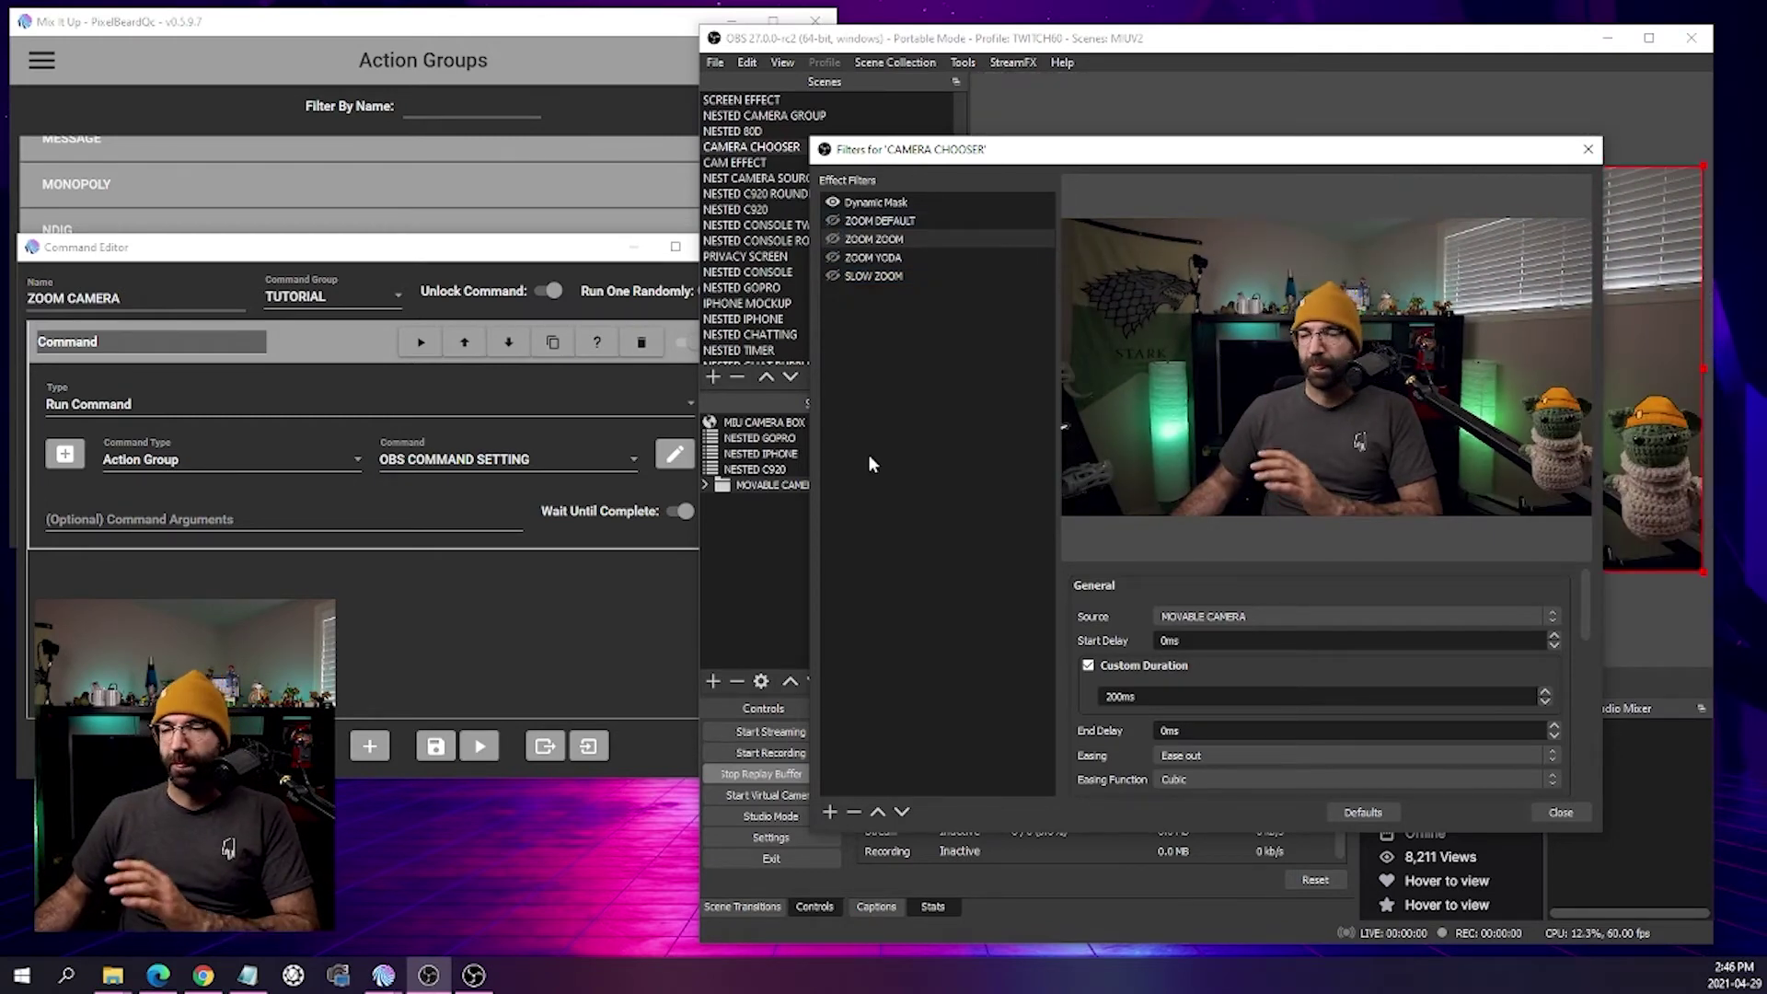
click(930, 521)
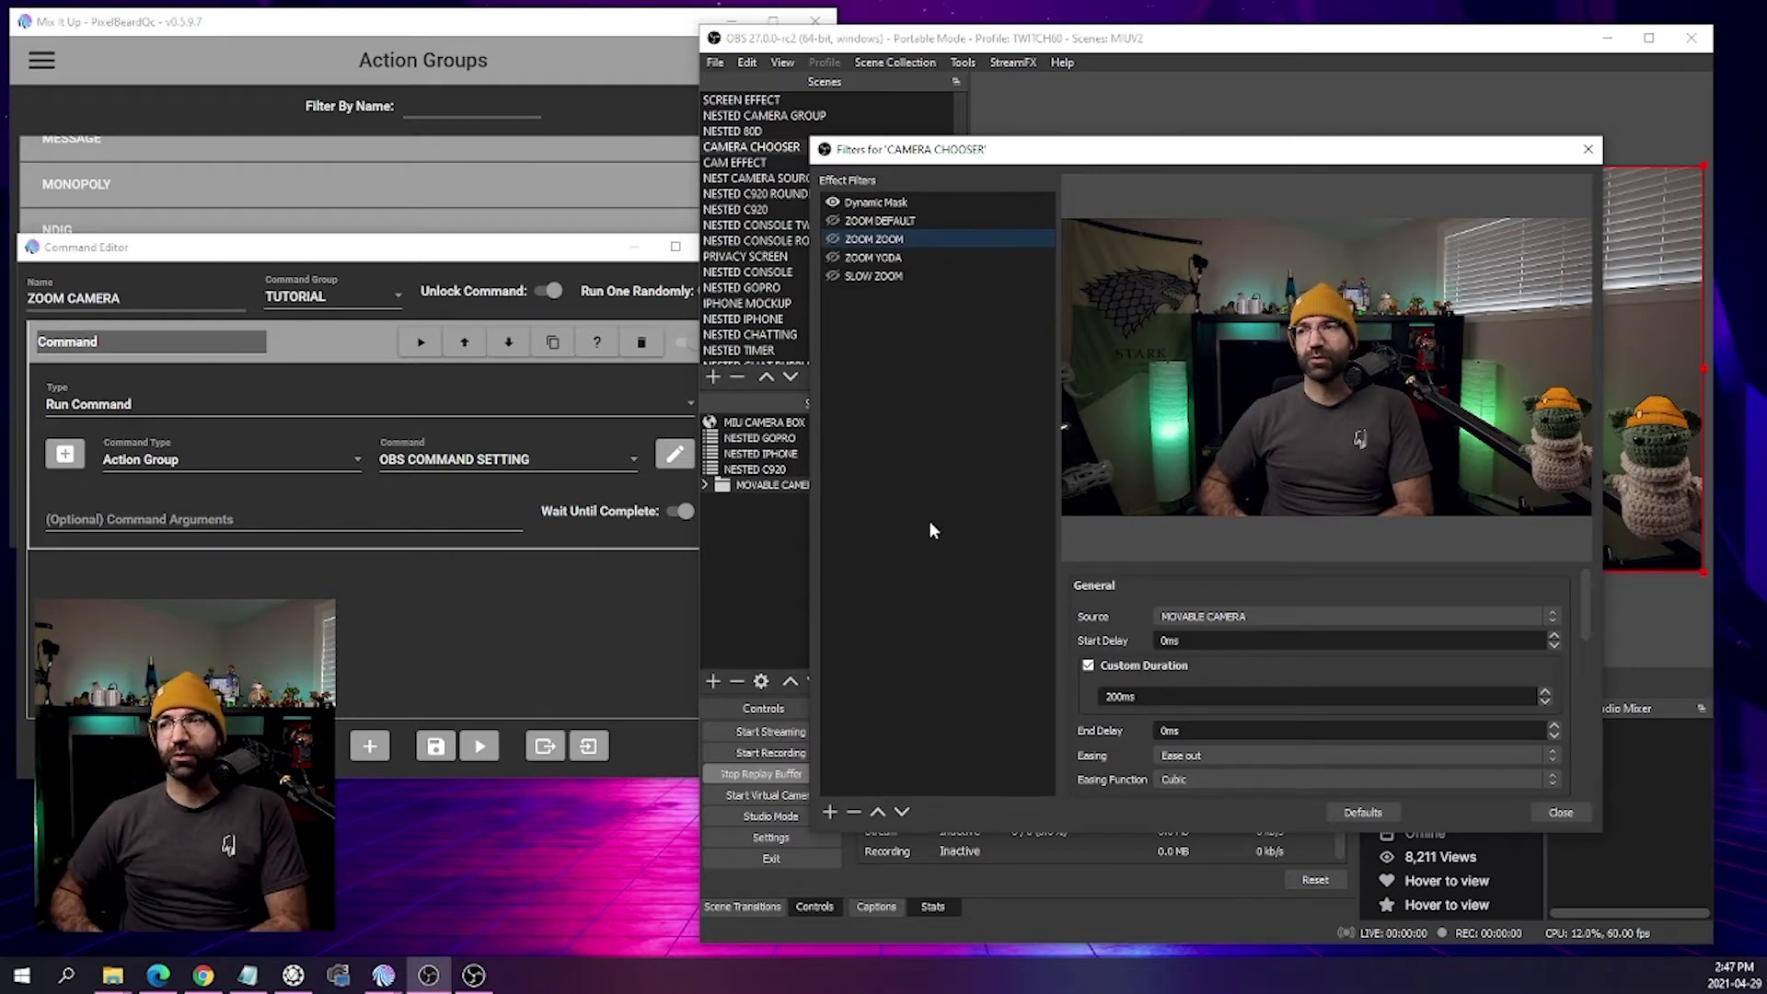
click(834, 239)
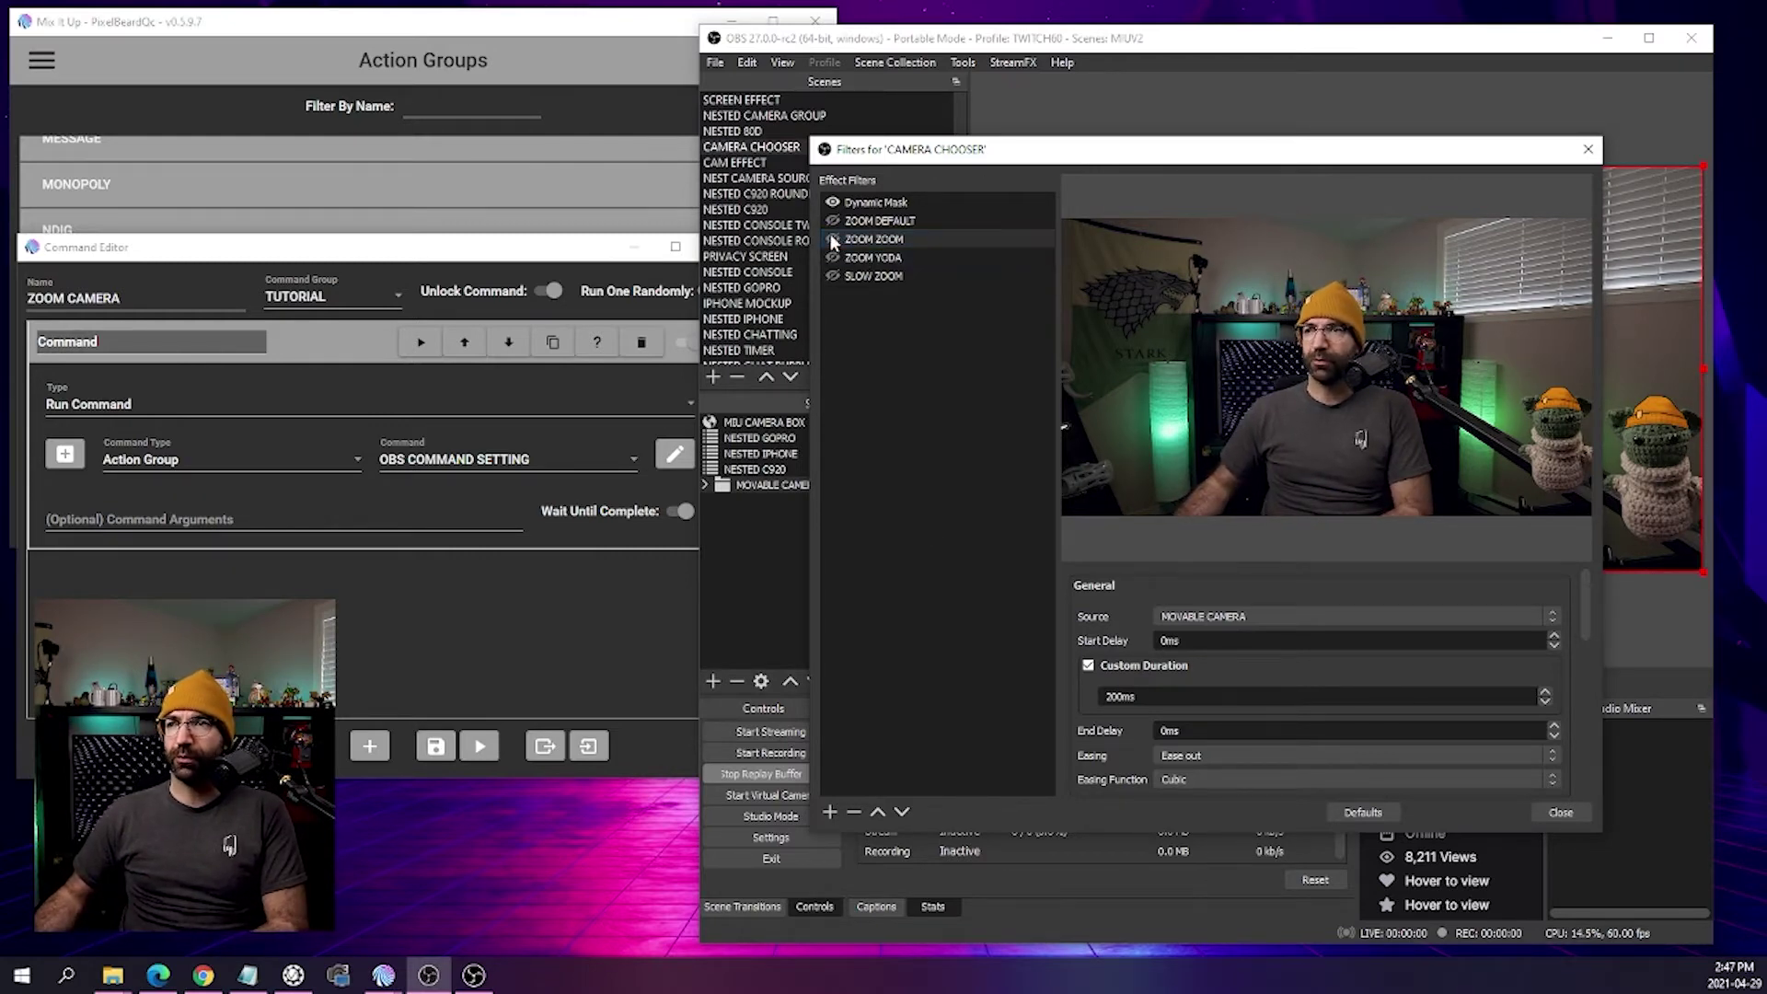
click(834, 221)
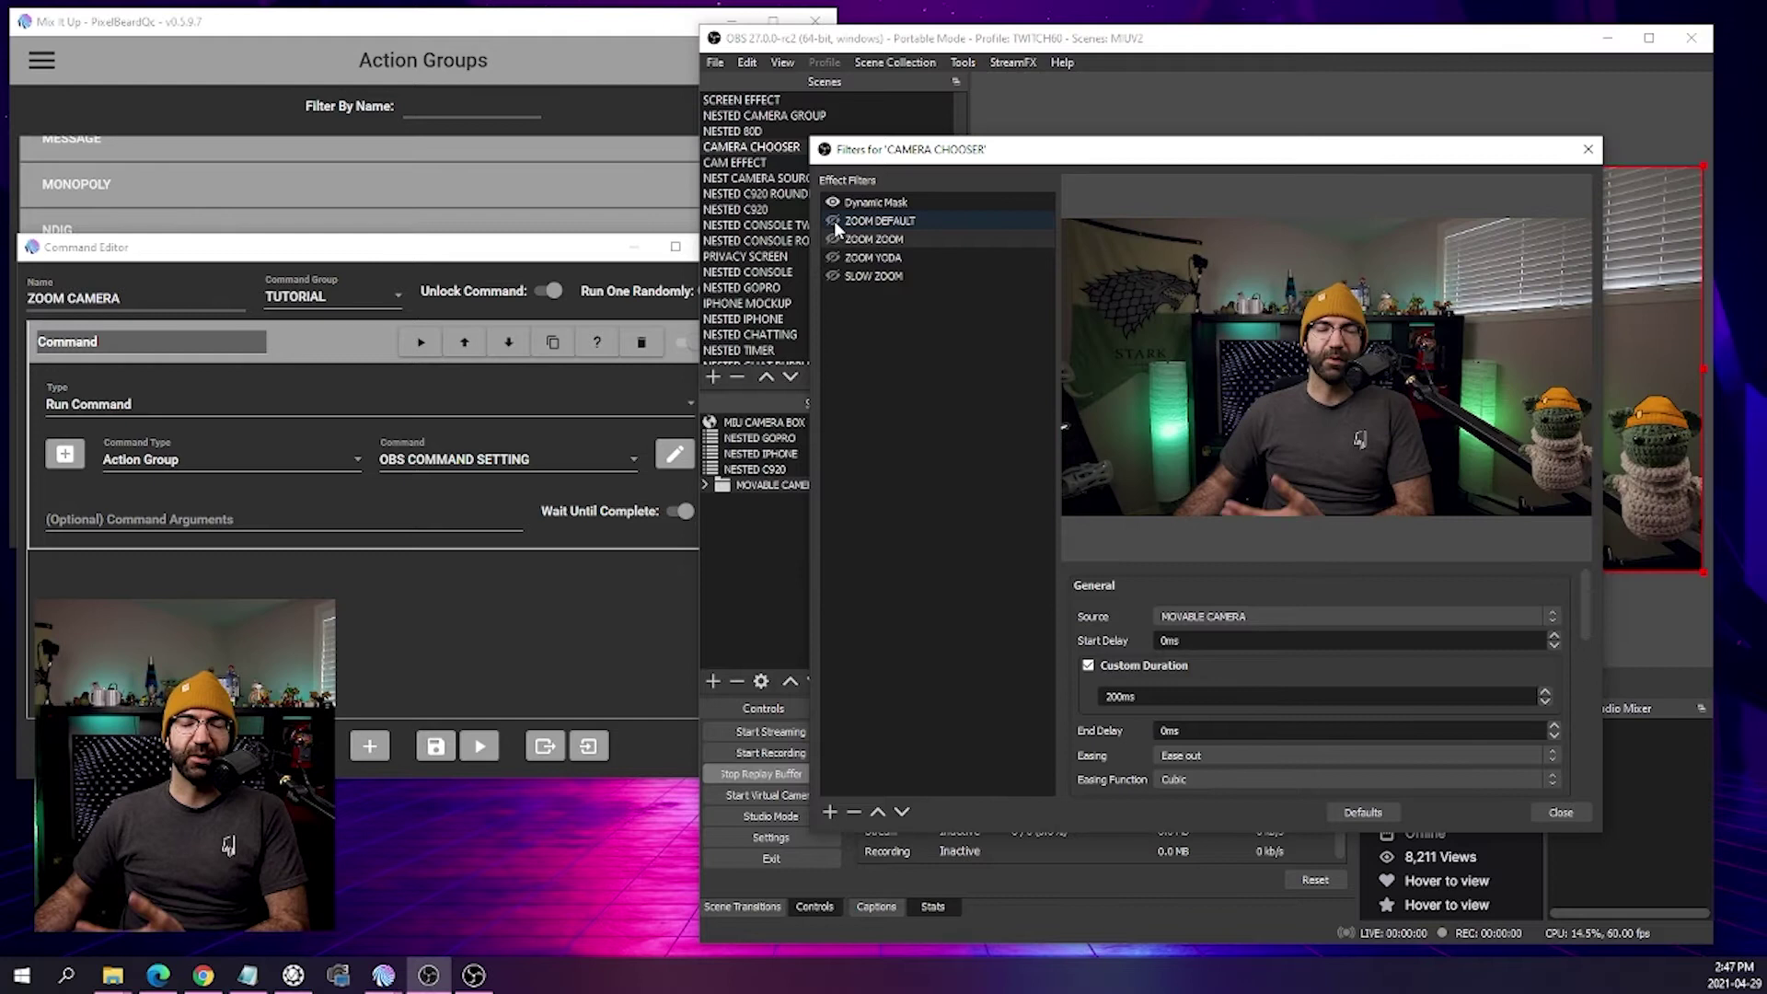
click(184, 520)
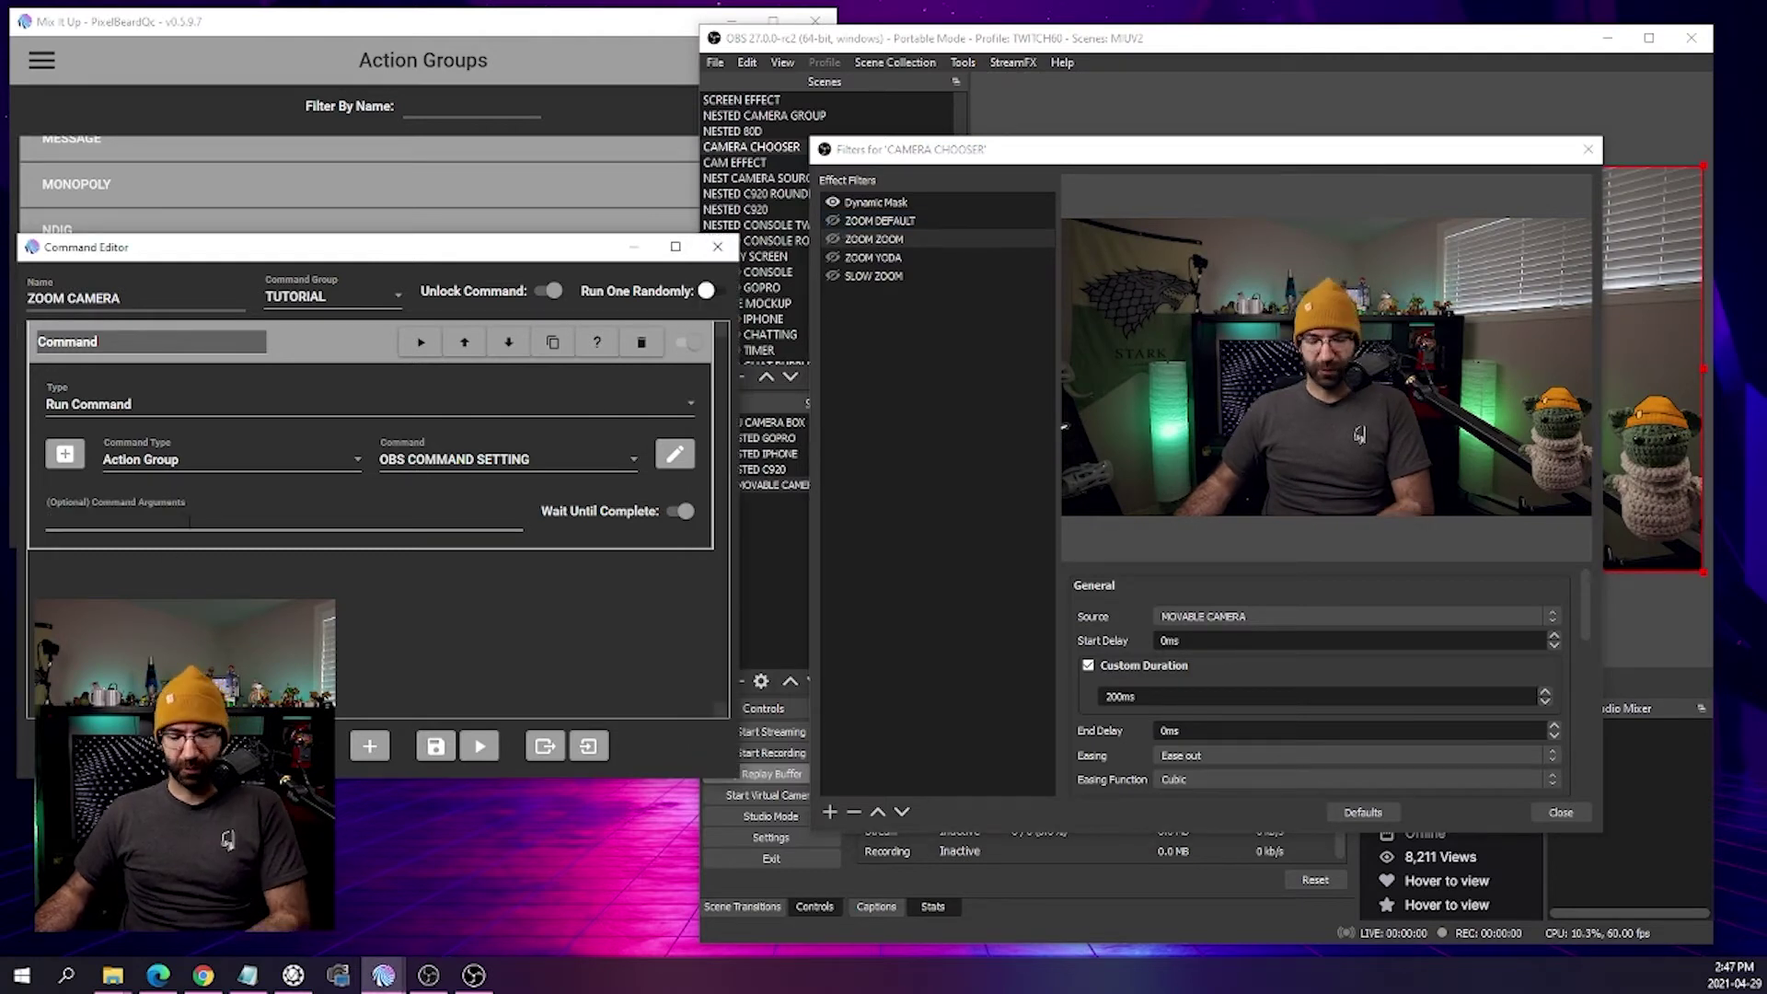
- Paste SetSourceFilterVisibility arguments for CAMERA CHOOSER's ZOOM ZOOM filter and test them
key(ctrl+v)
key(Home)
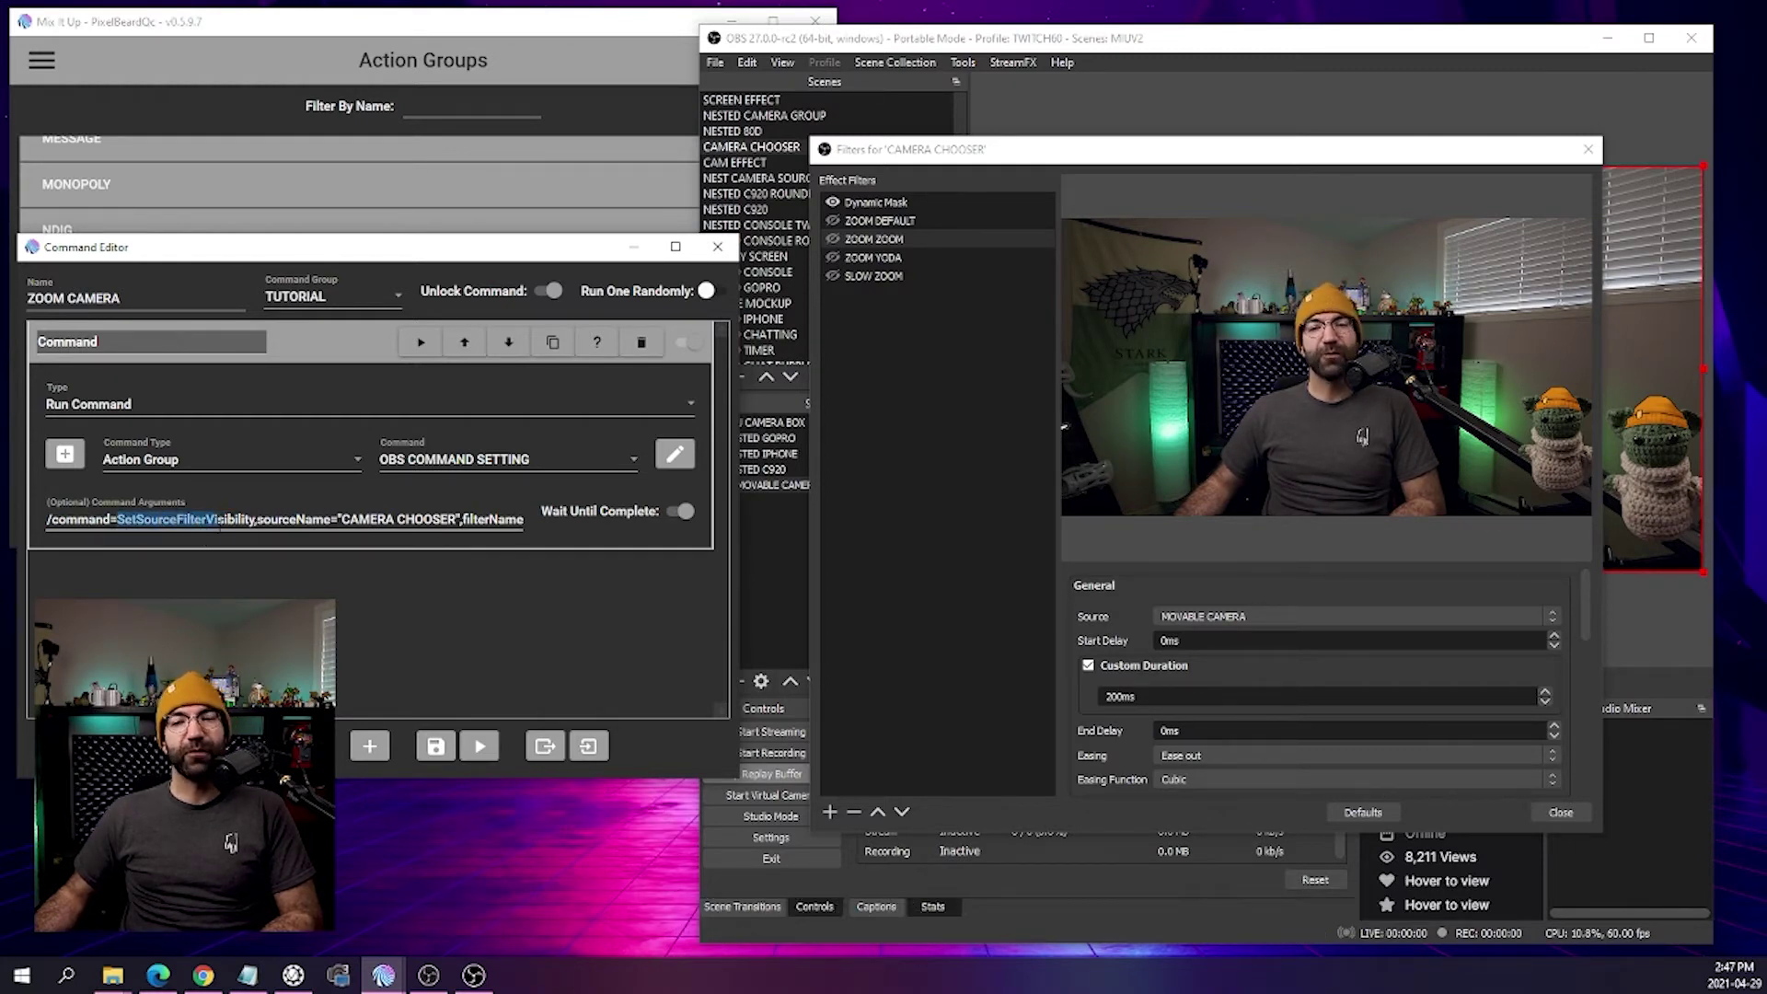
key(shift+Right)
key(shift+Right)
key(shift+Right)
key(shift+Right)
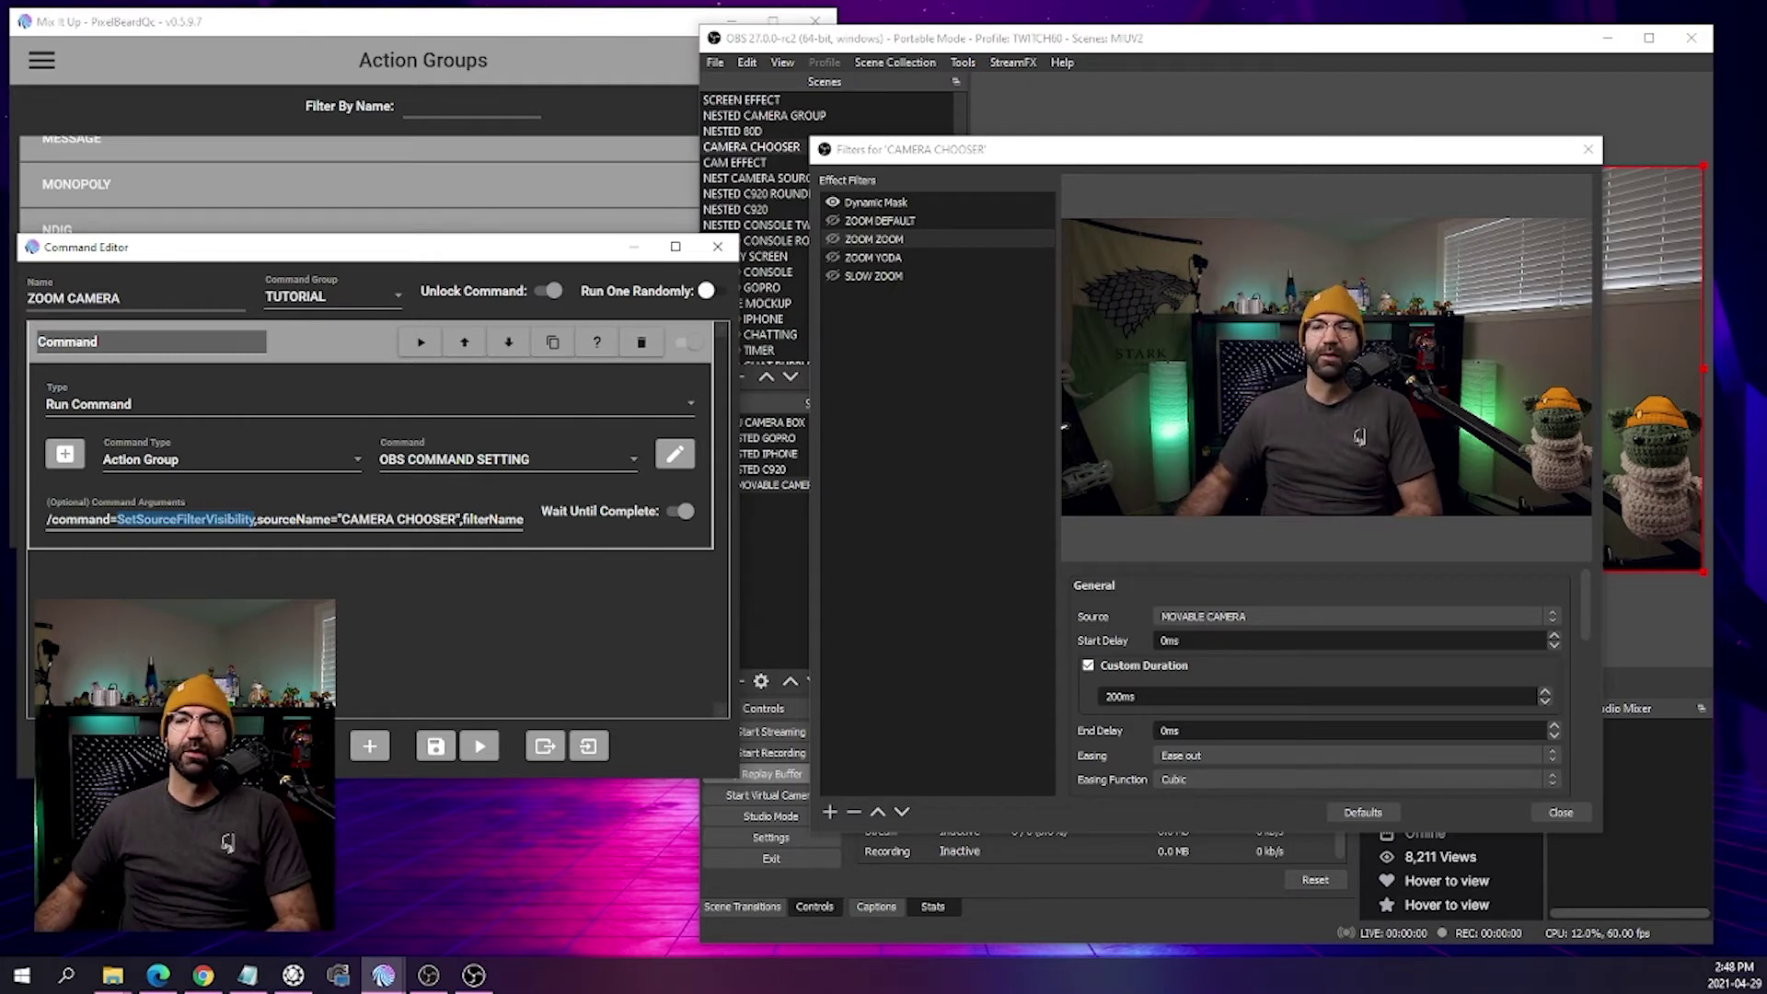
click(296, 520)
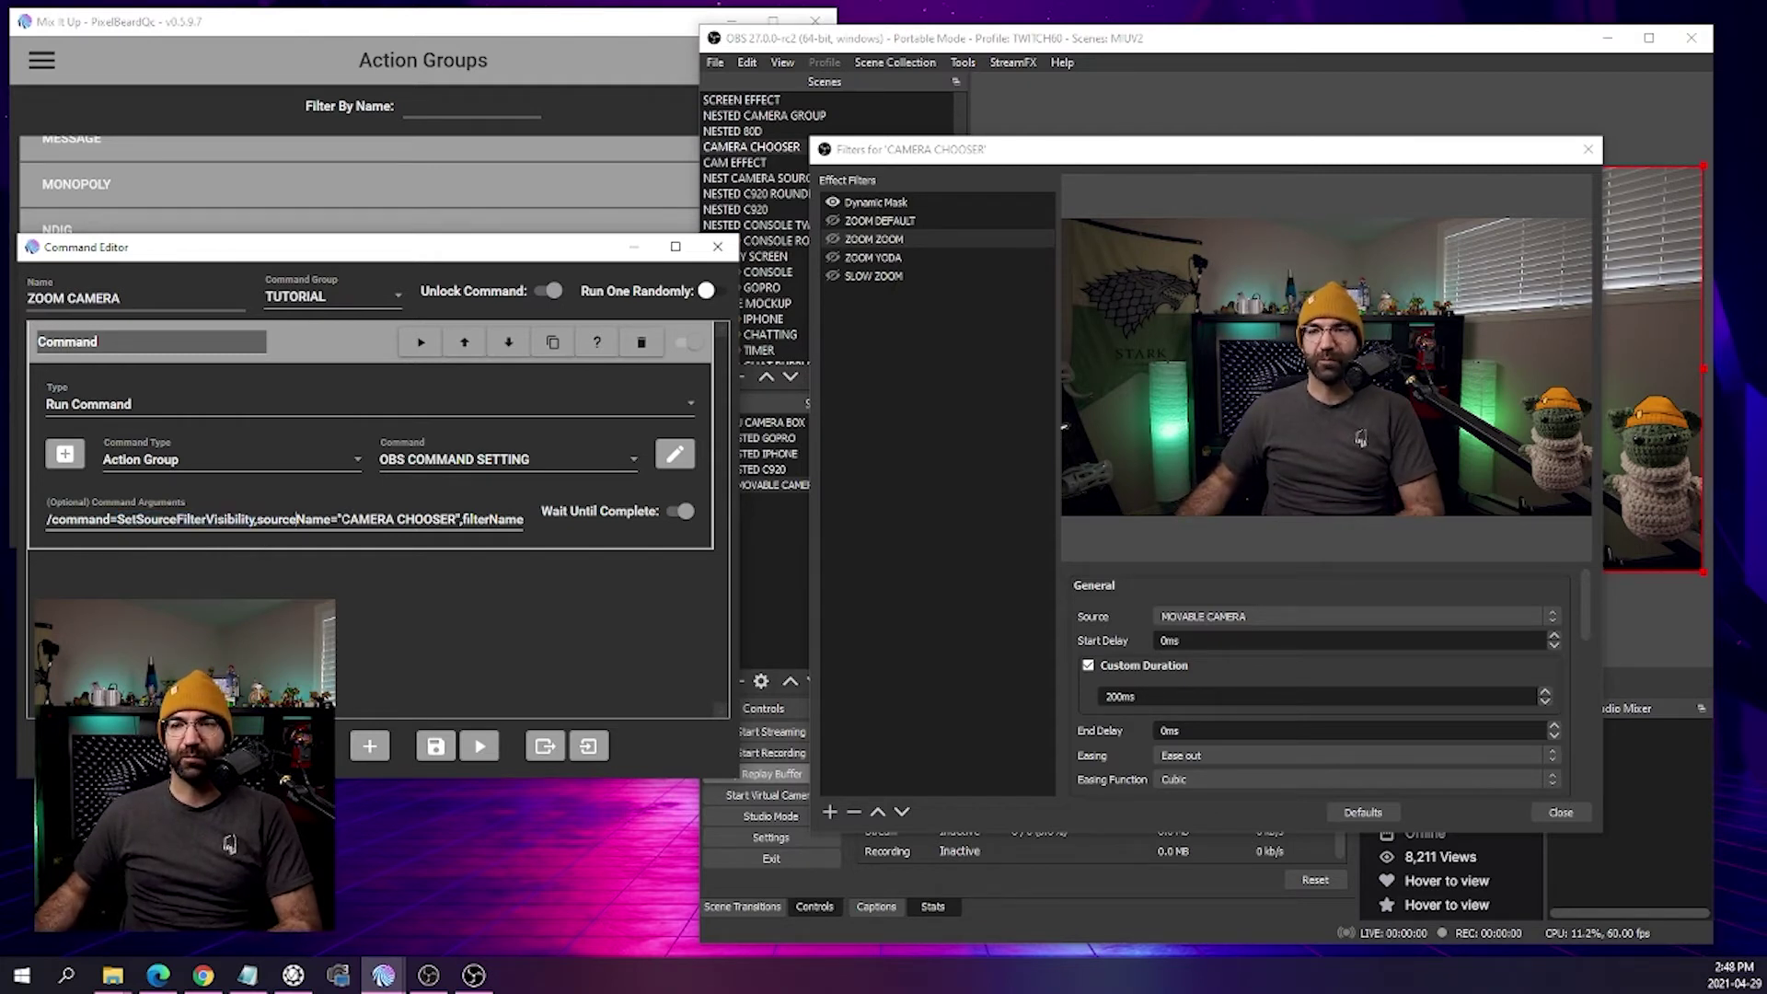
drag(408, 526, 457, 521)
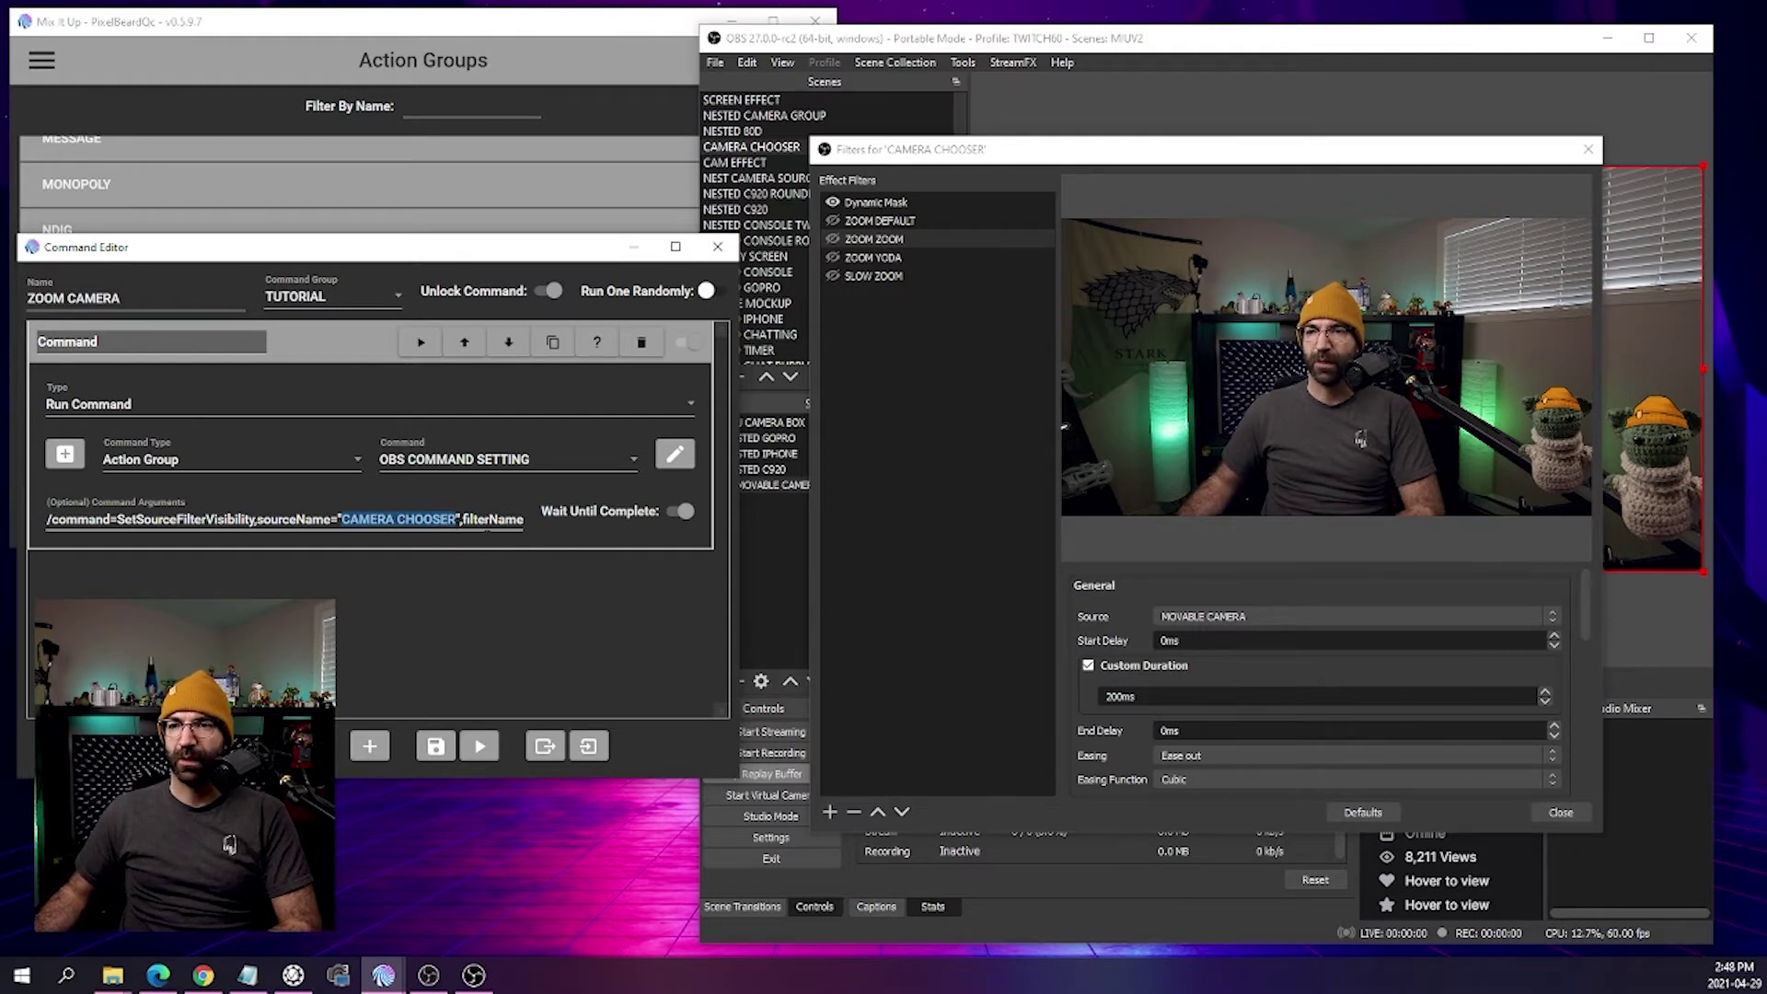
drag(489, 521, 564, 537)
click(360, 519)
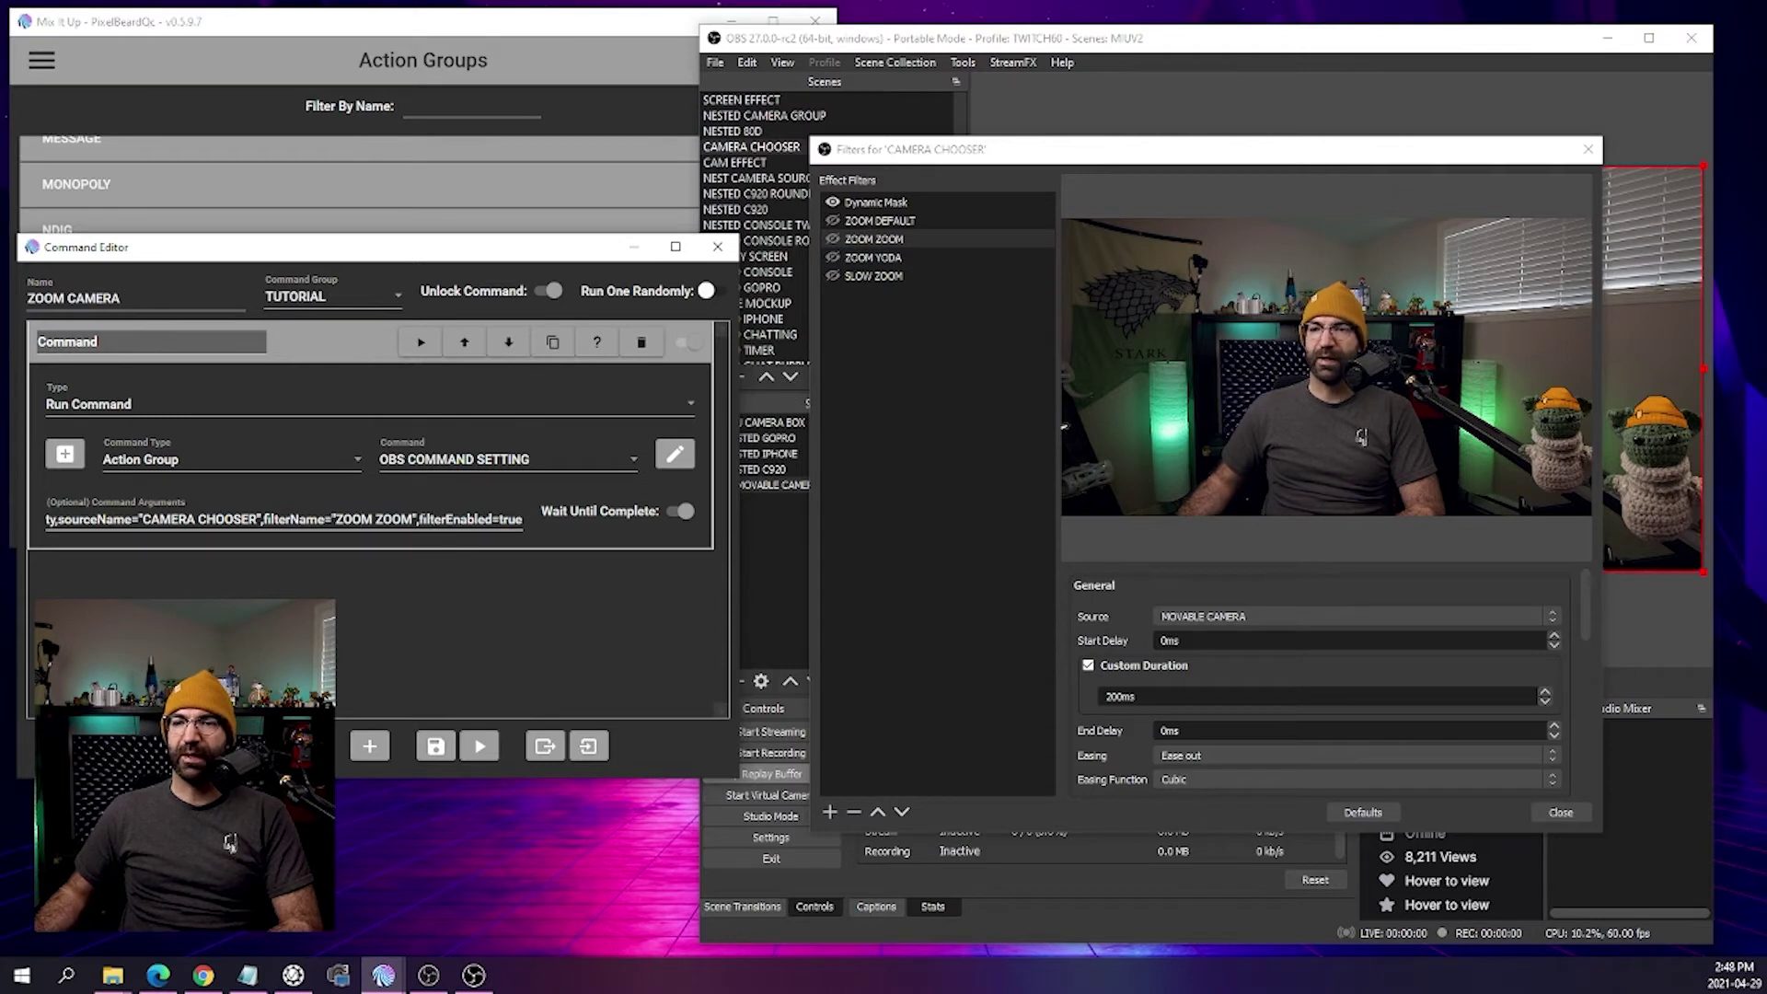
drag(419, 520, 552, 529)
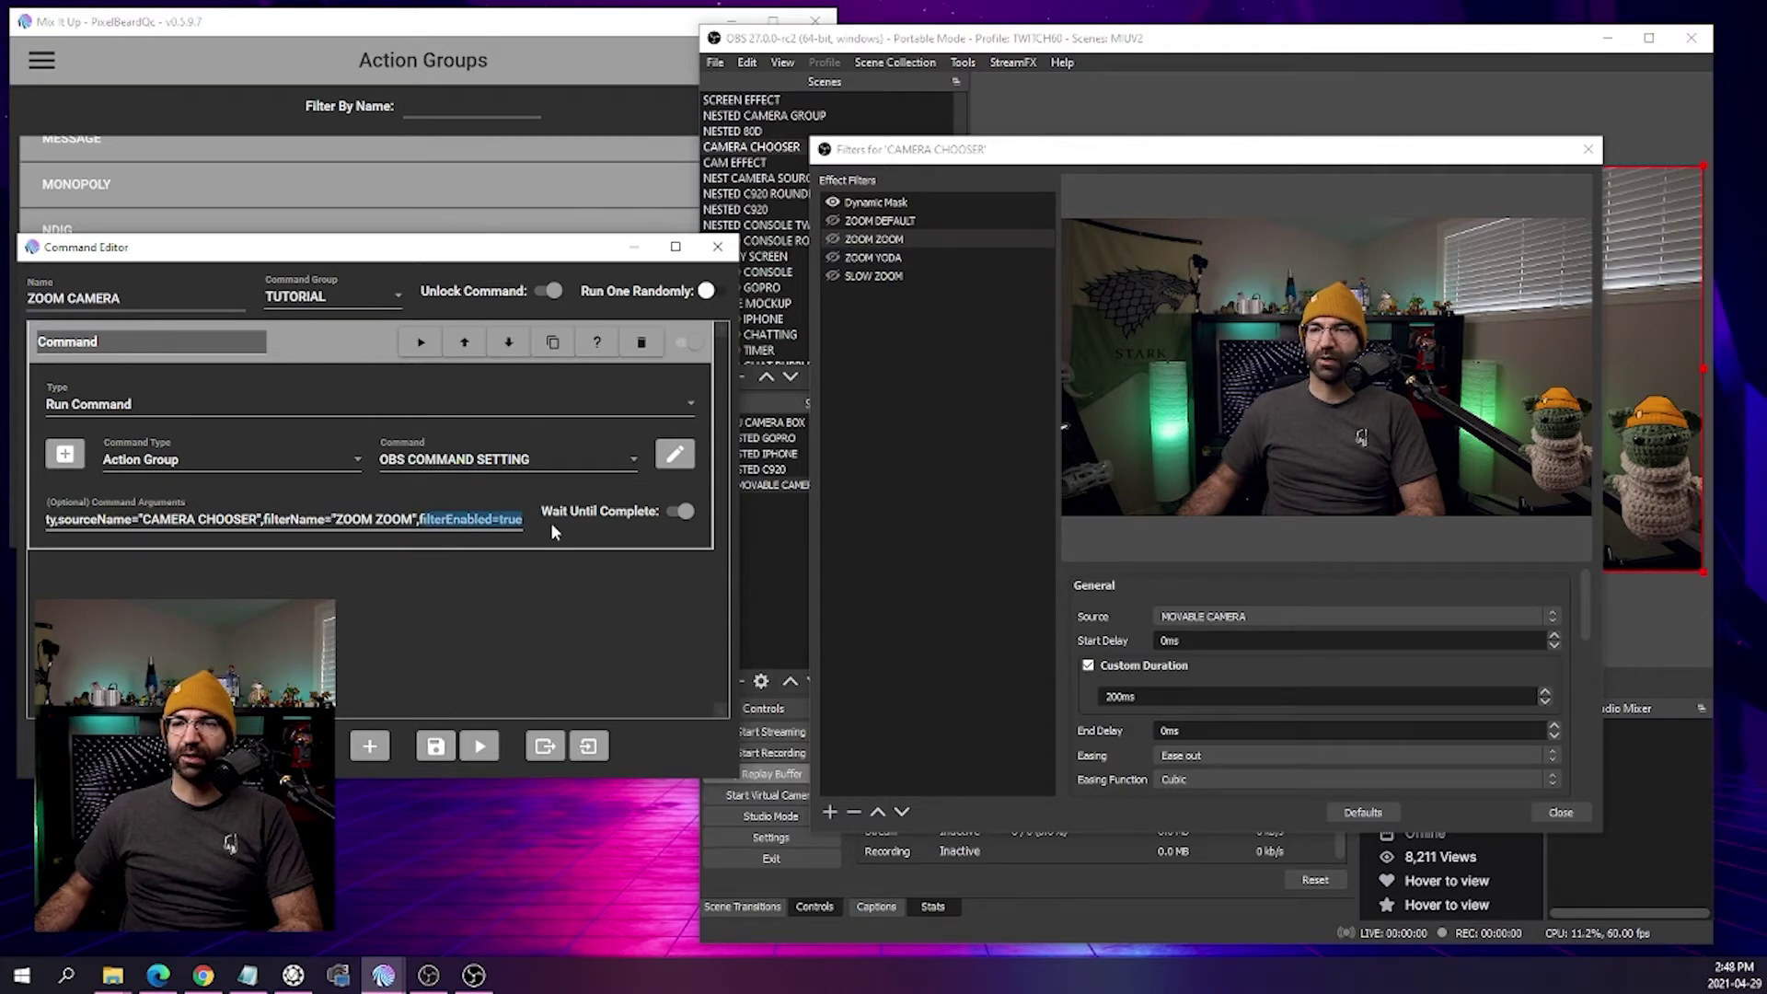
click(421, 343)
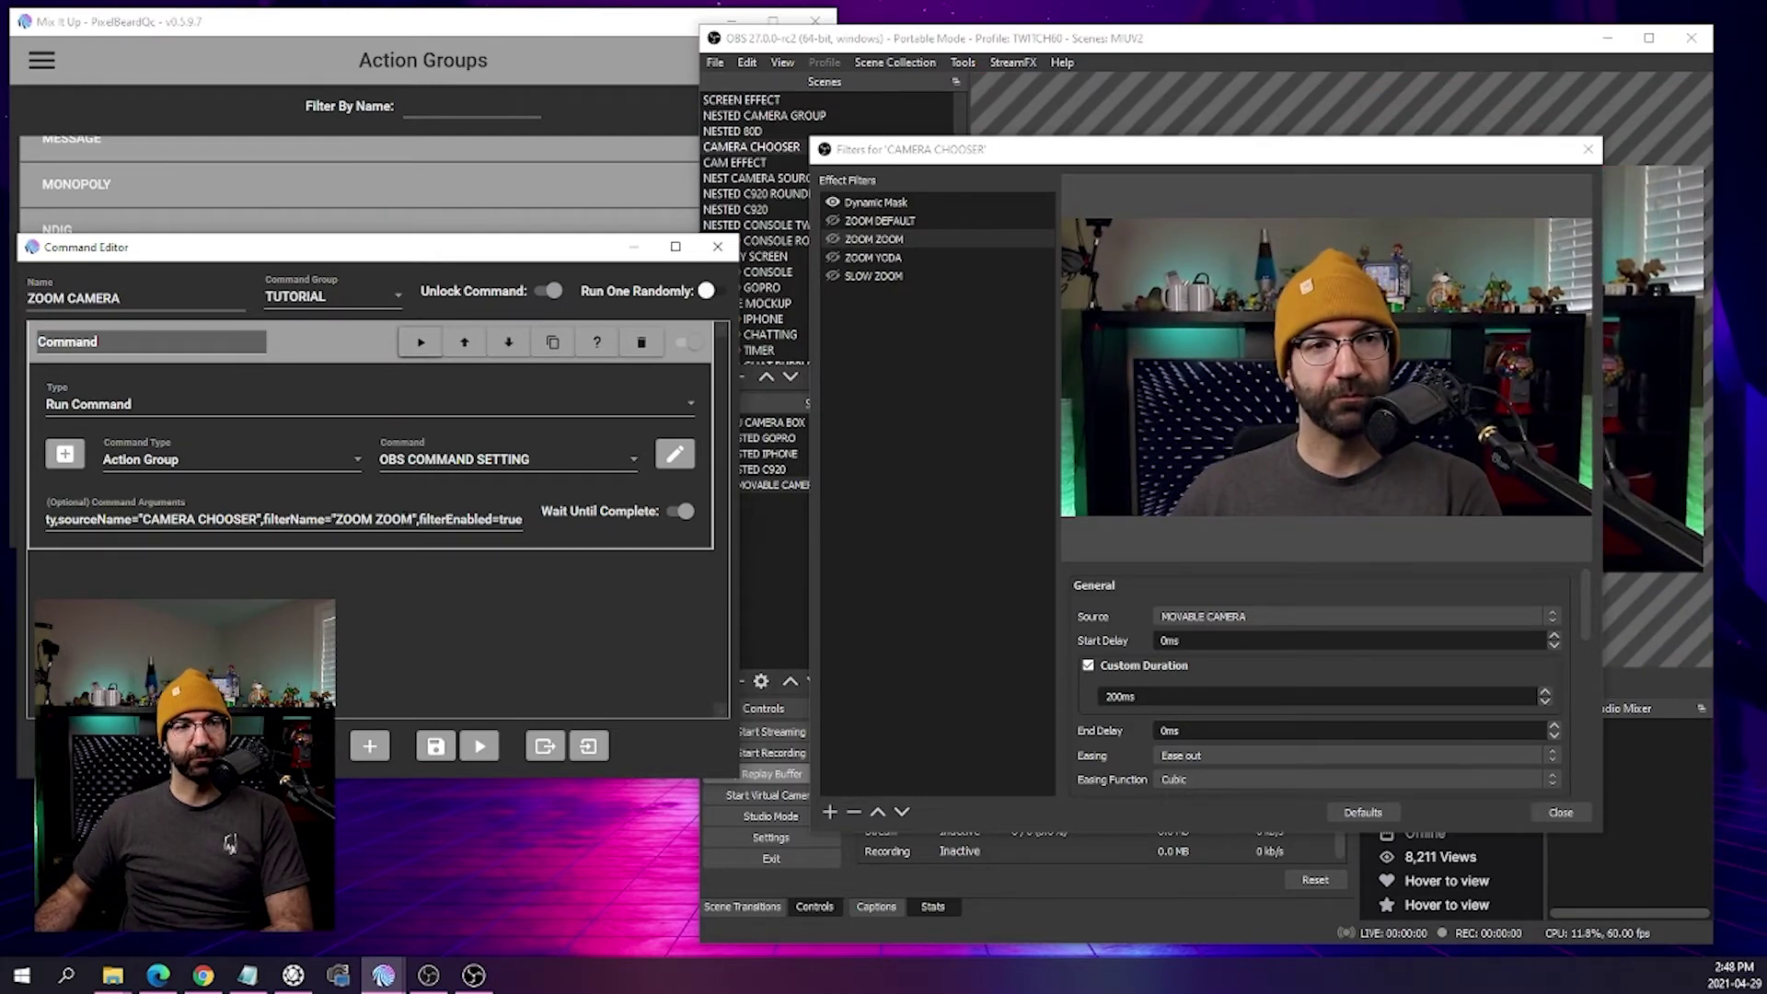
- Change the filter name to ZOOM DEFAULT and test again
double_click(378, 523)
text(DEFAU)
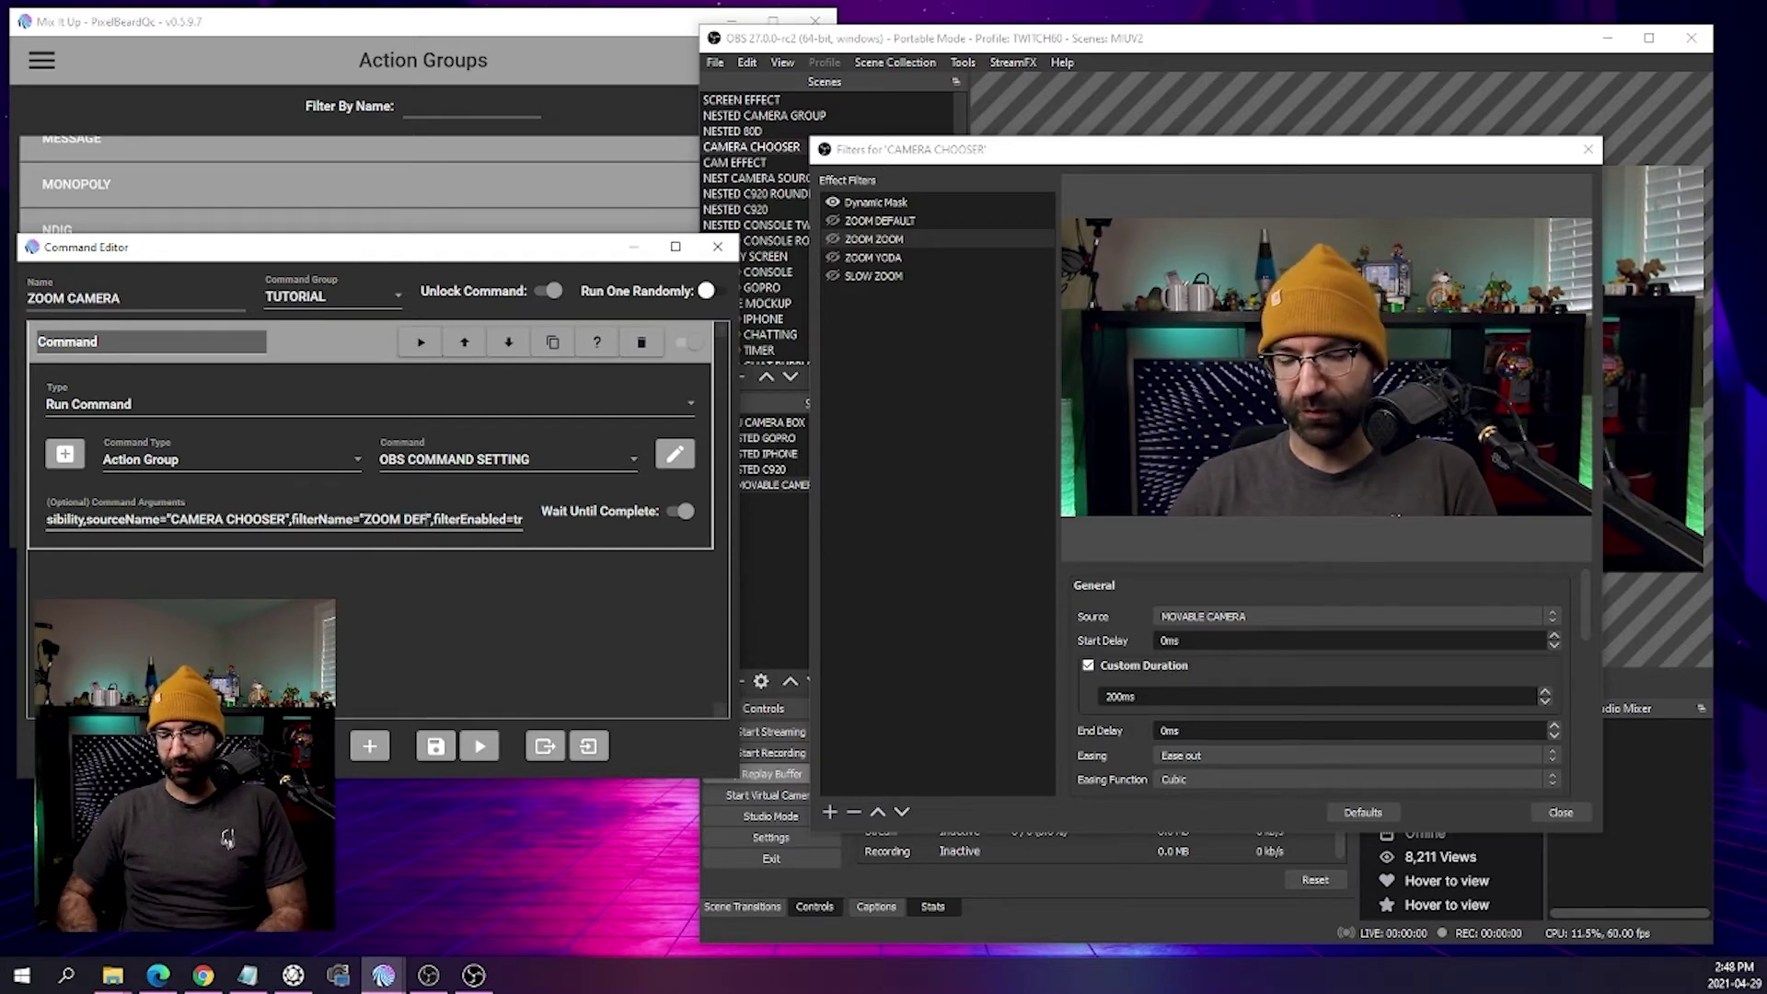
text(LT)
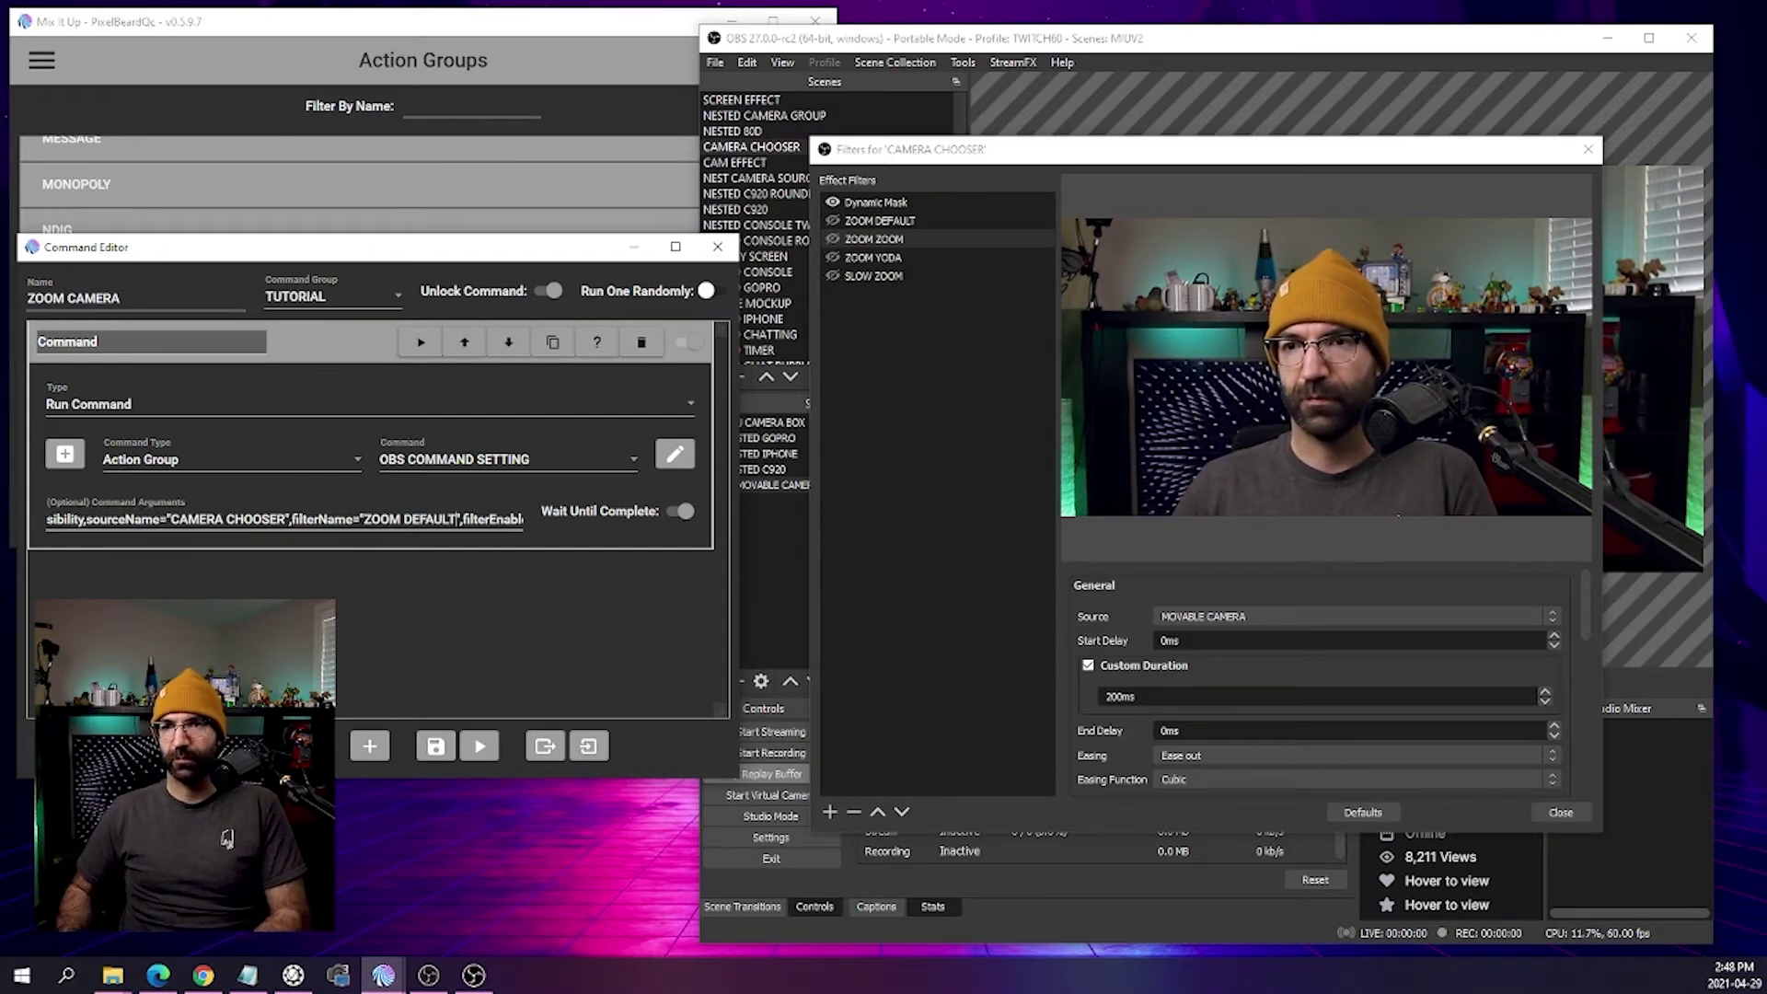
click(437, 348)
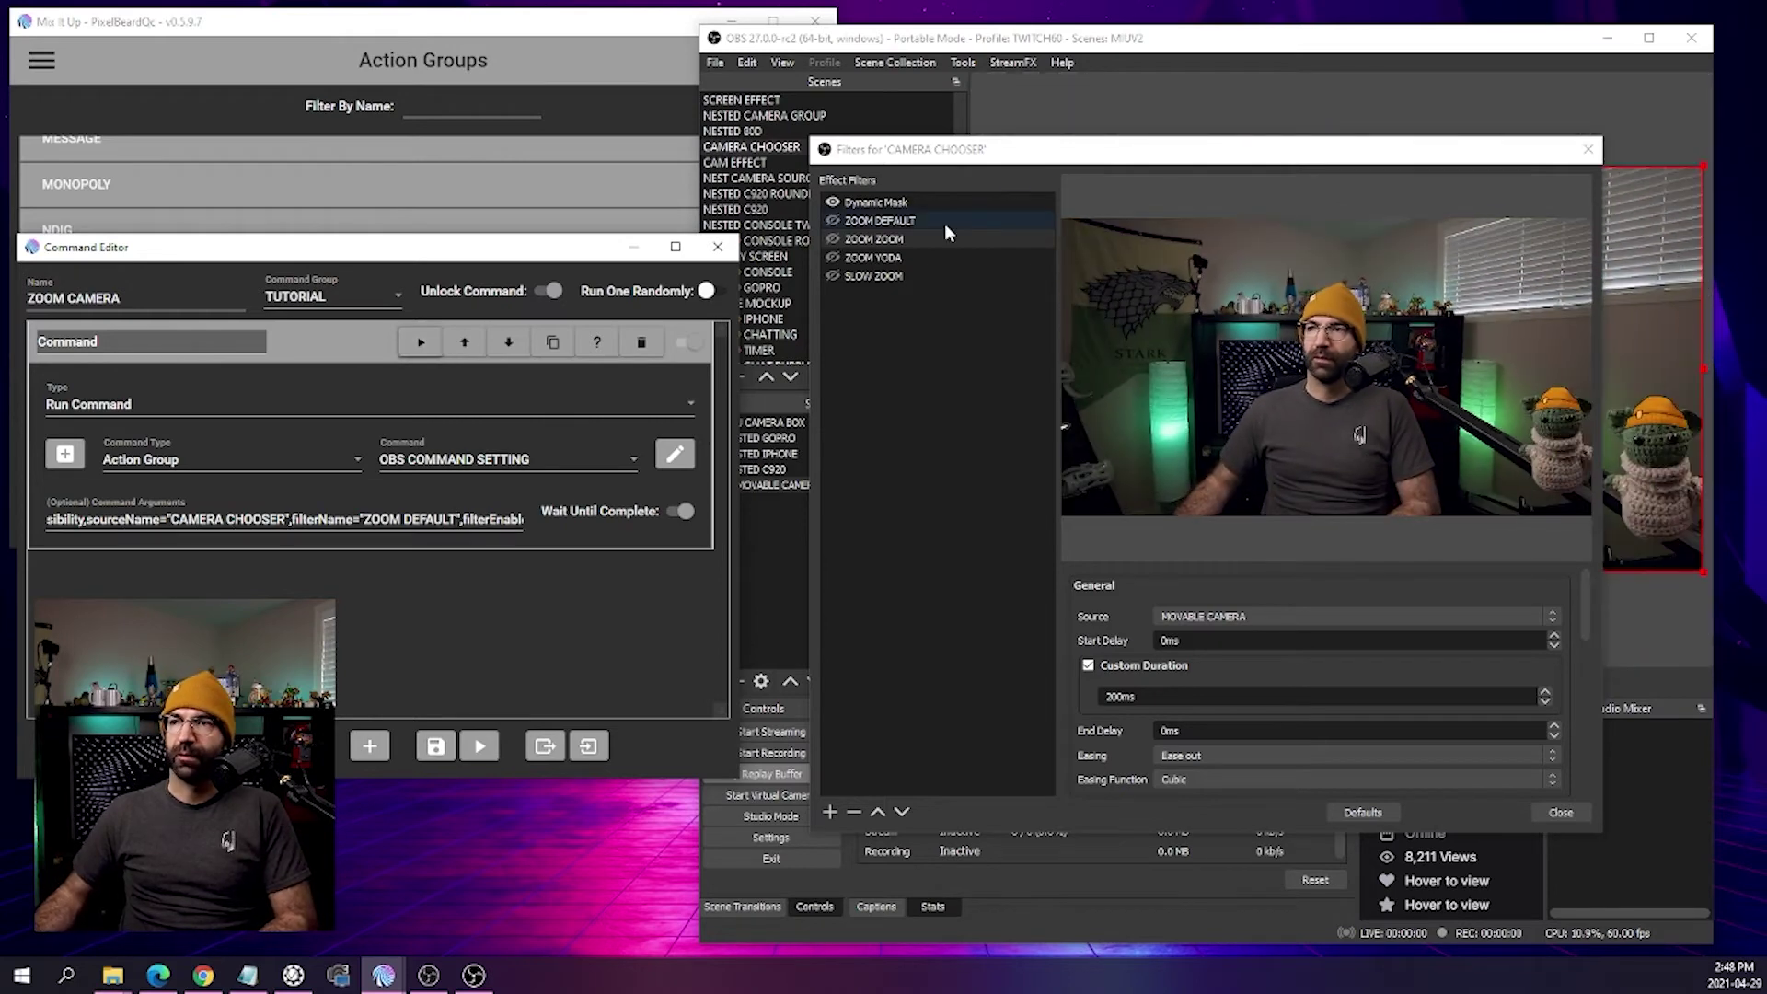
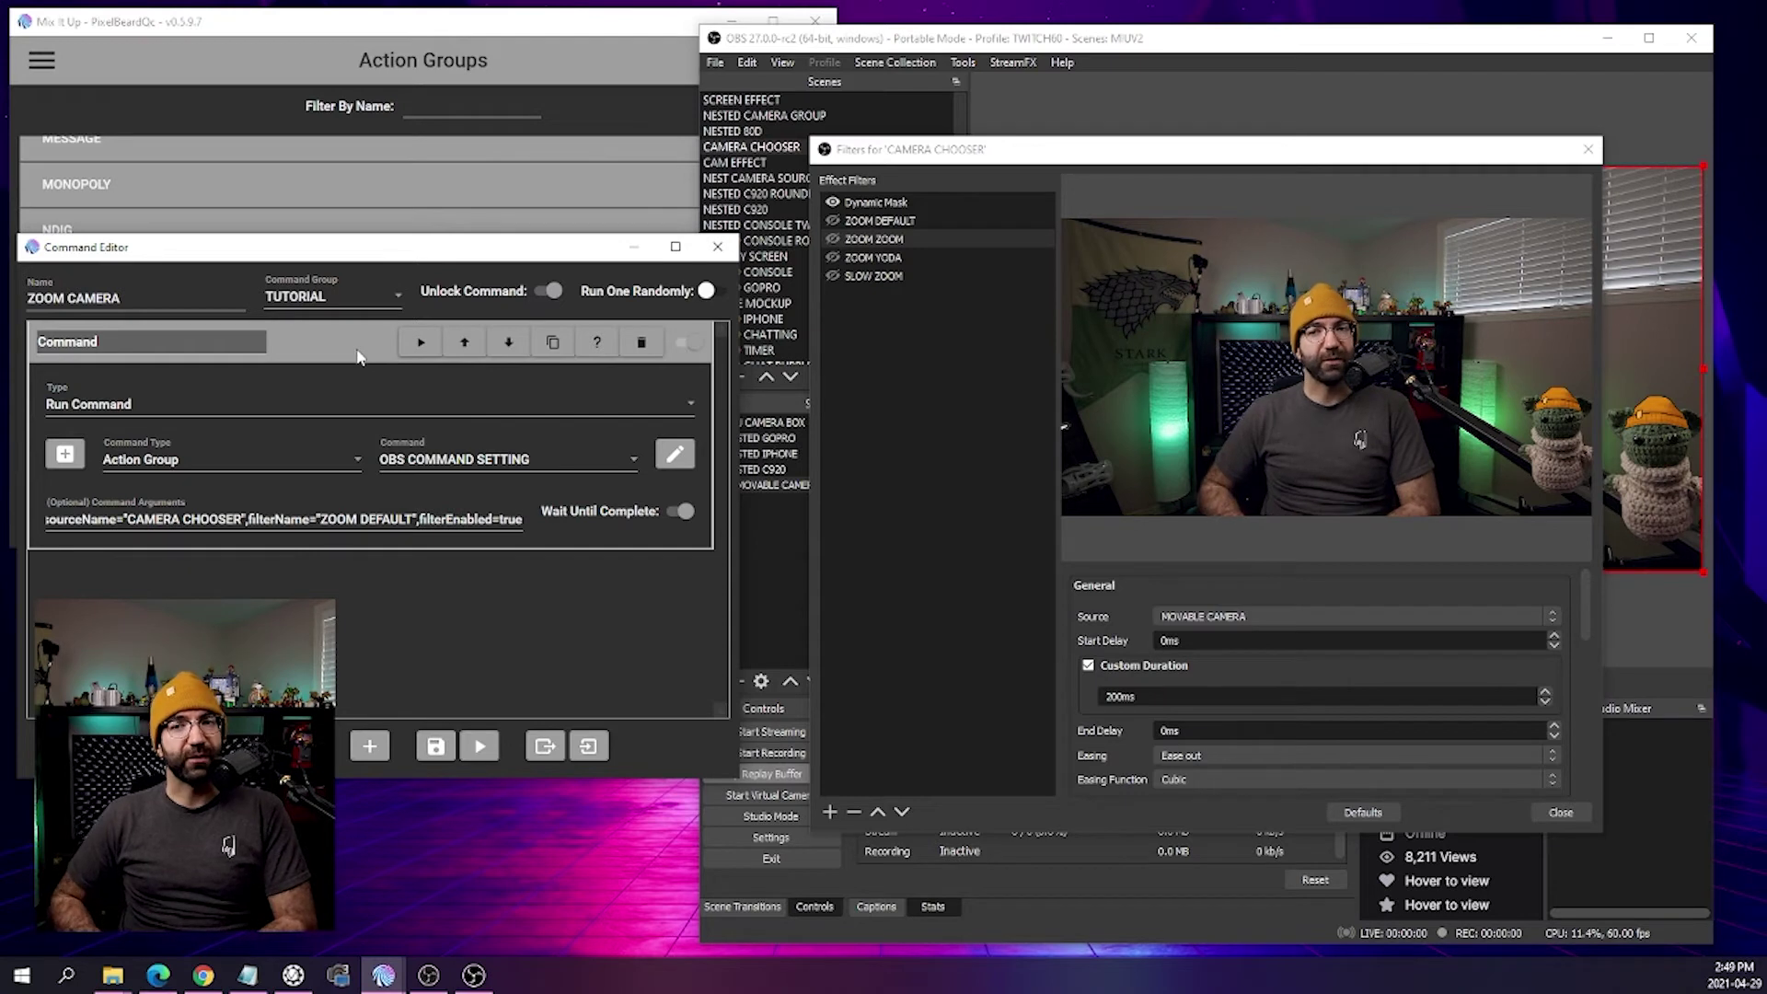
- Change the filter name from DEFAULT to ZOOM and duplicate the first action
double_click(403, 520)
text(ZOOM)
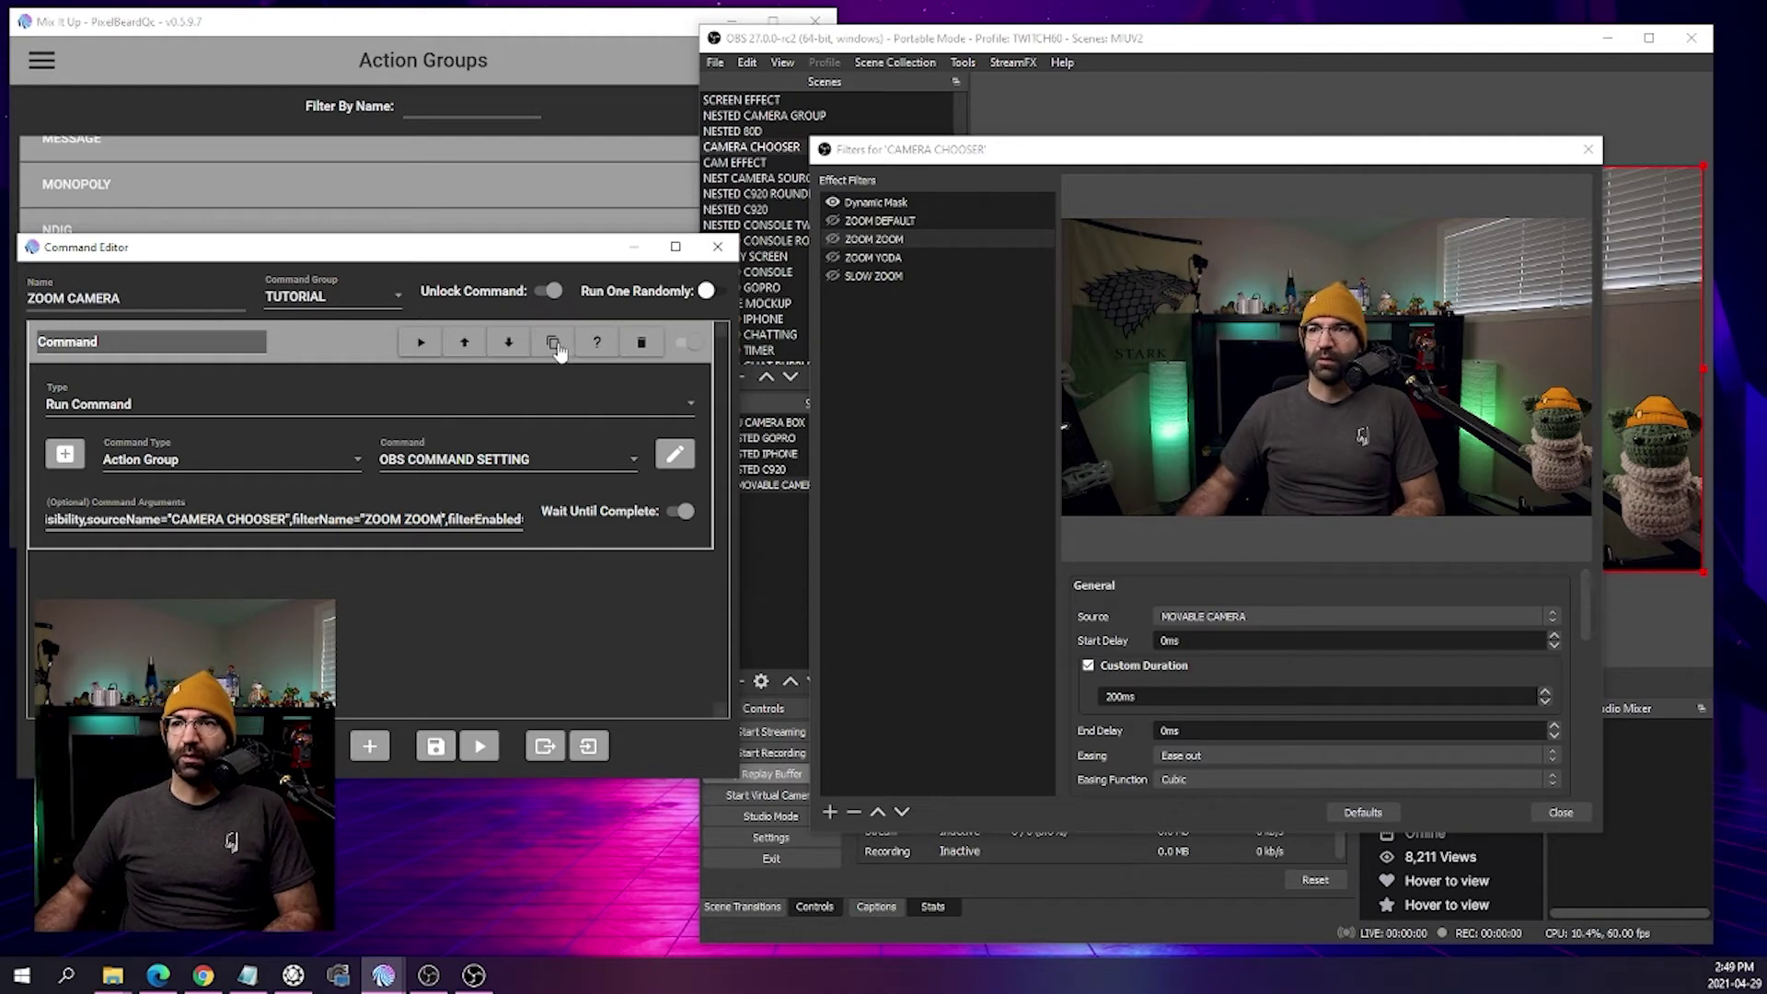
click(552, 341)
click(372, 567)
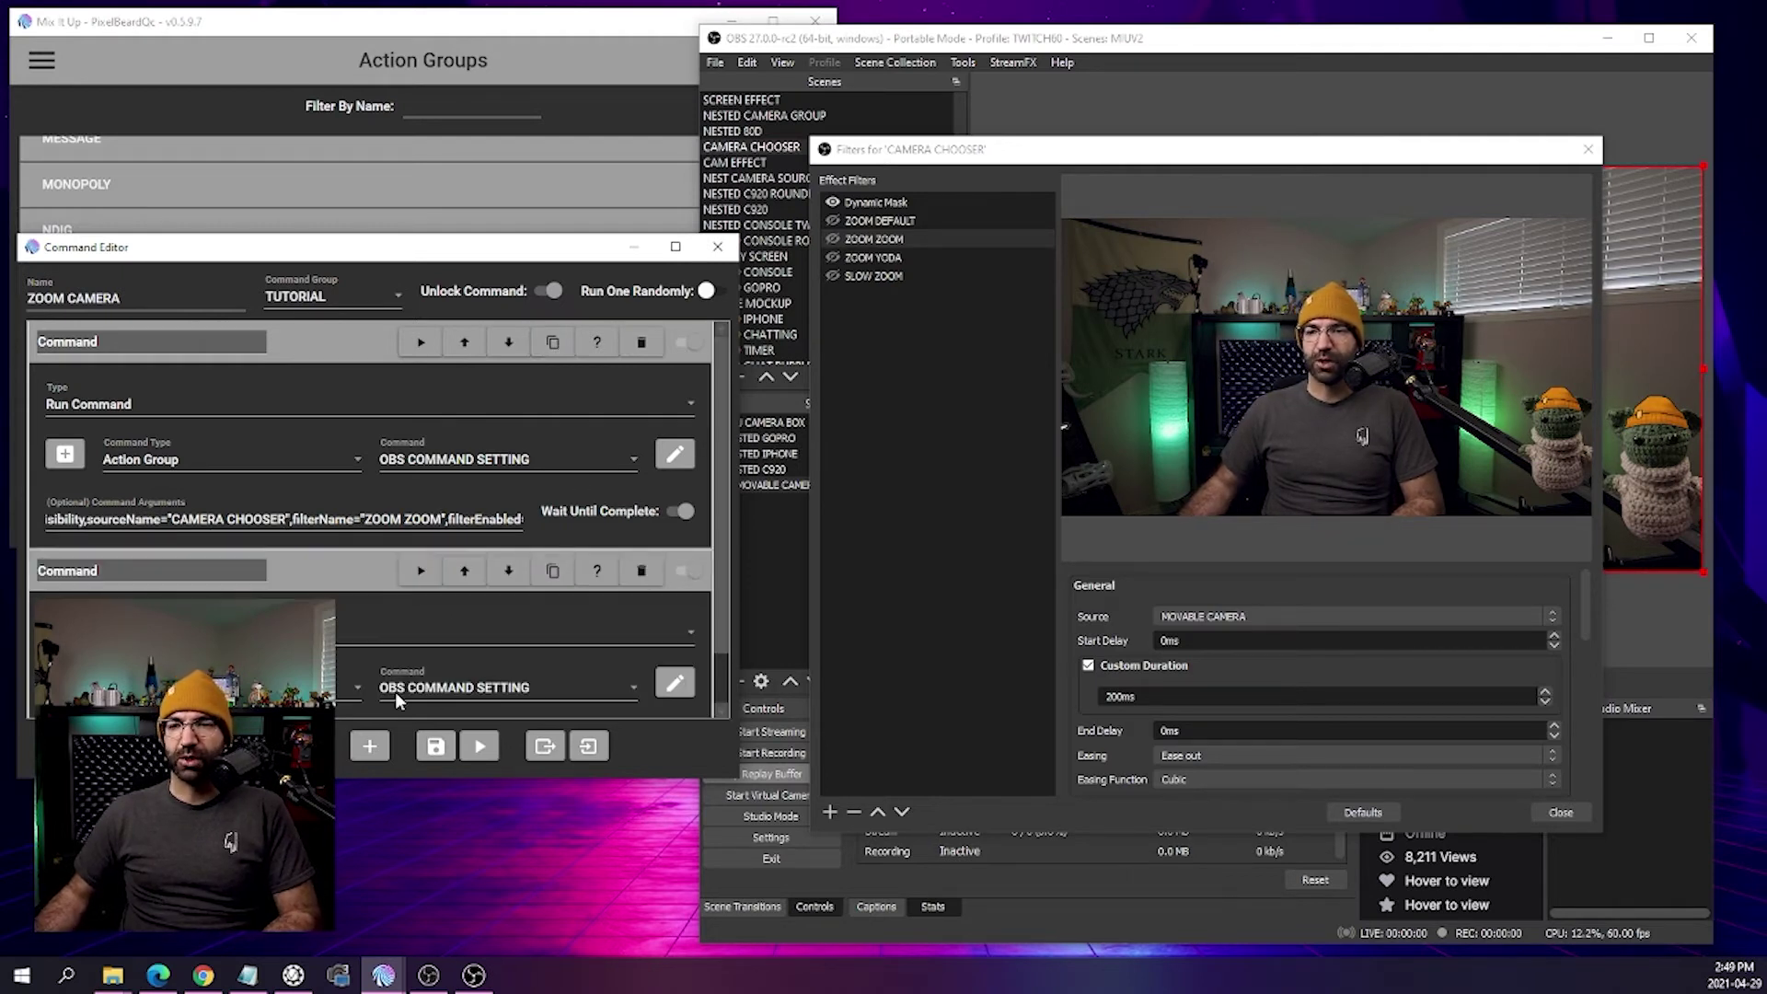
scroll(395, 693, down, 1)
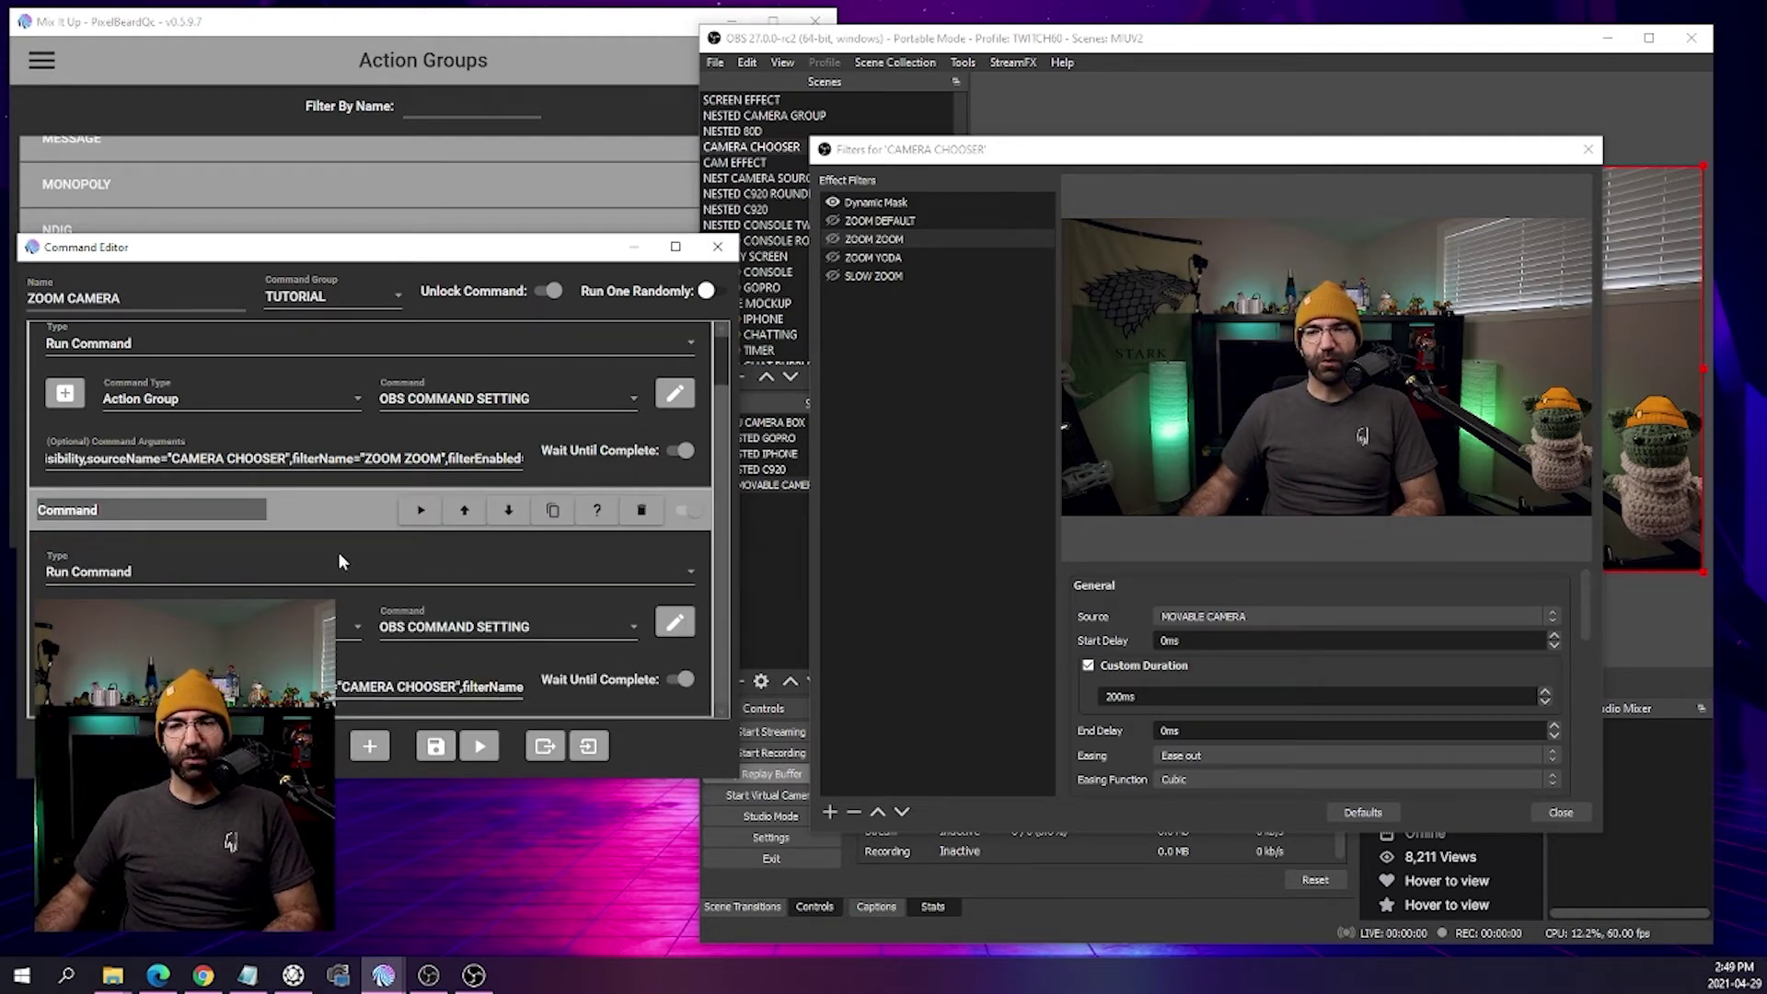
click(338, 504)
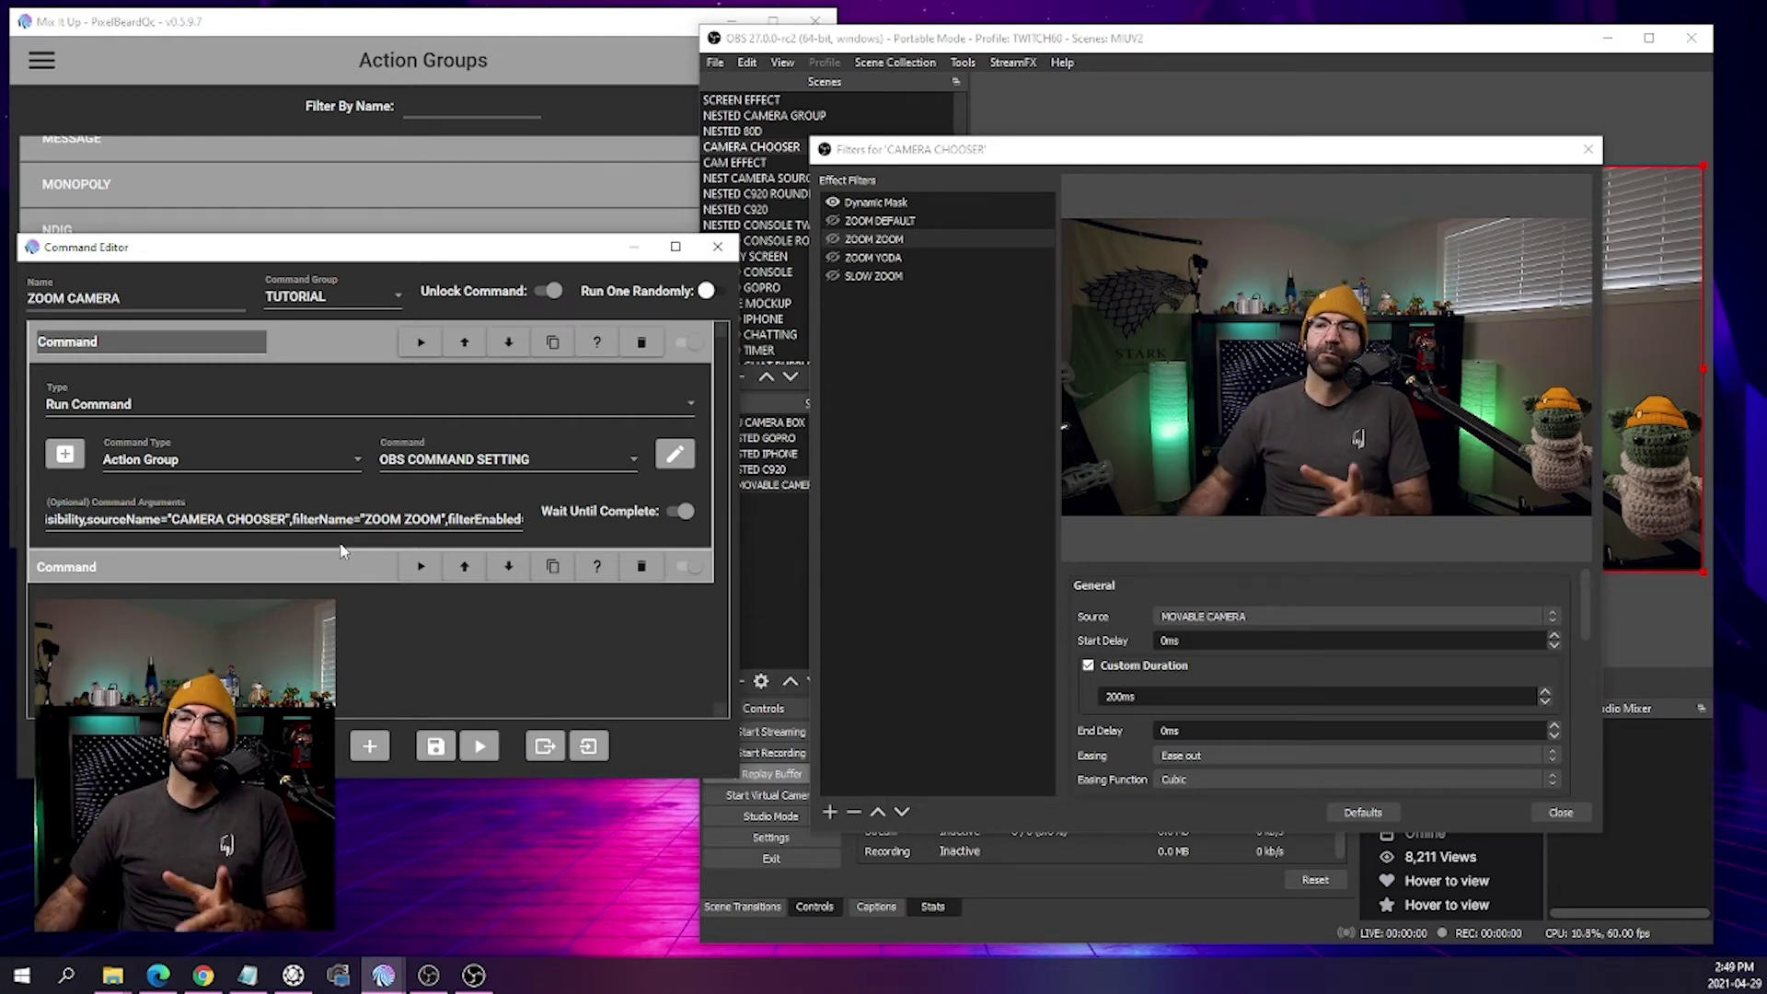
- Copy the filter command text and widen the Command Editor to show the full arguments
drag(251, 518, 41, 519)
click(711, 528)
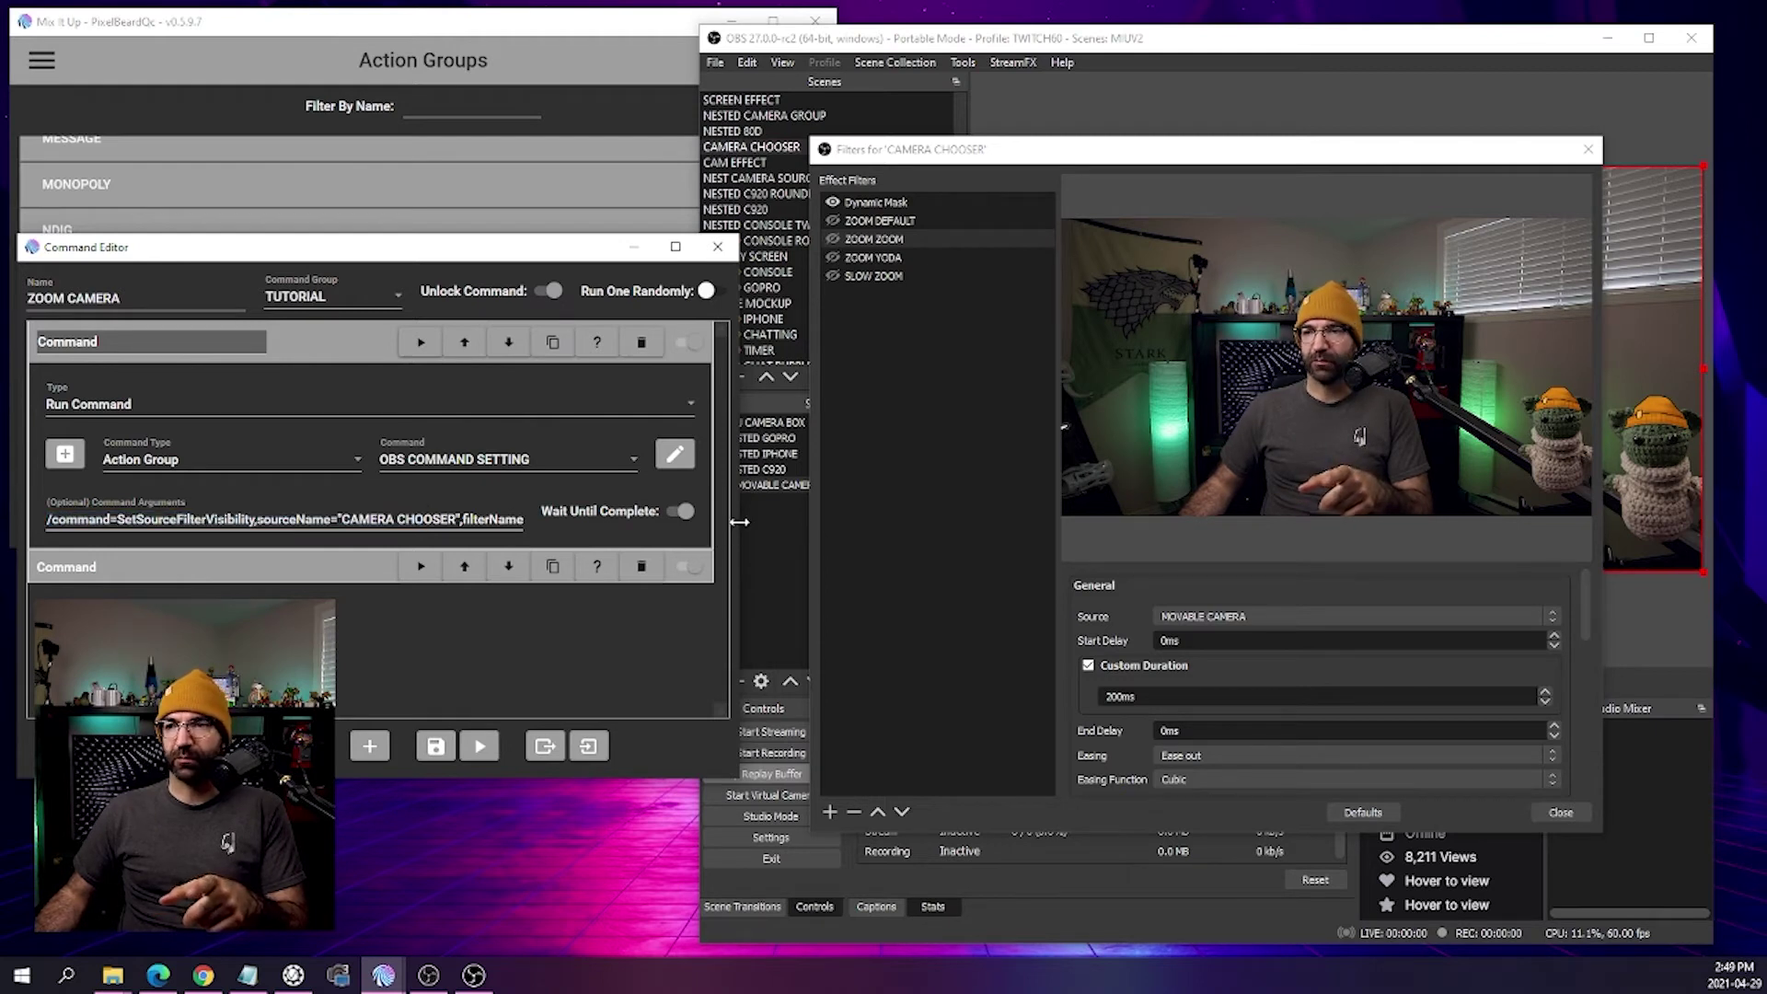
drag(734, 529, 1671, 528)
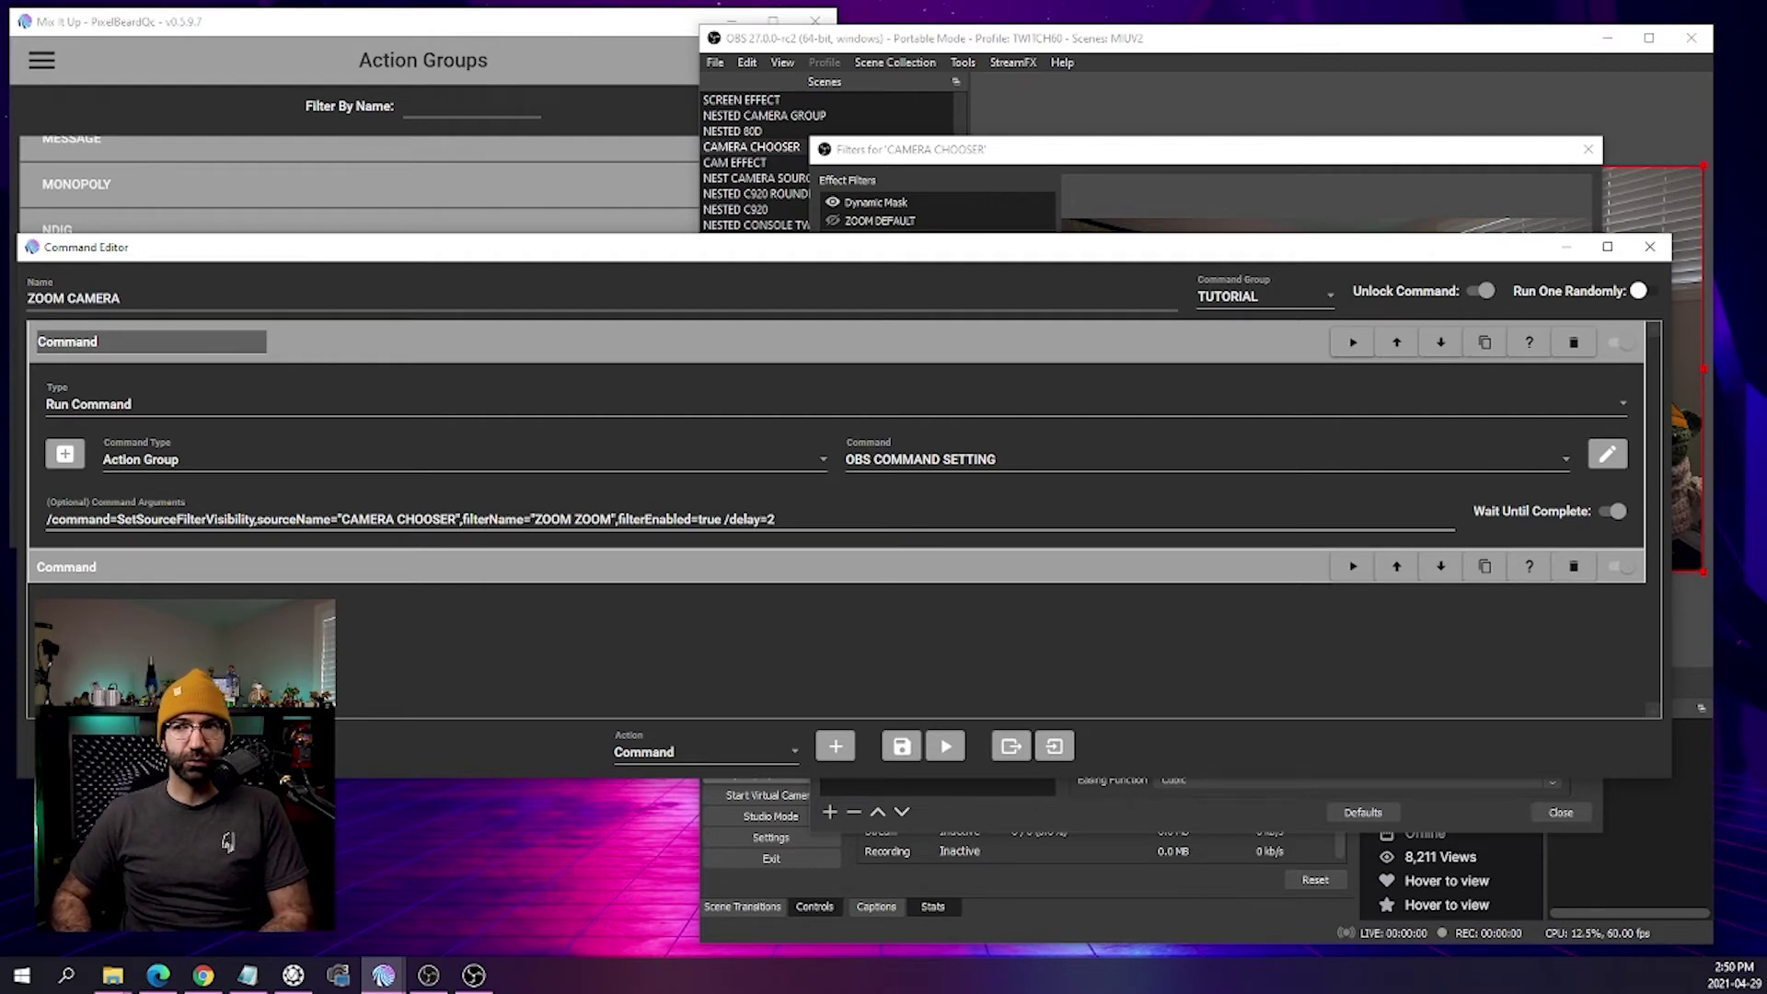
- Paste a second filter command set to ZOOM DEFAULT and test-run the zoom command
text(/command=SetSourceFilterVisibility,sourceName="CAMERA CHOOSER",filterName="ZOOM ZOOM",filterEnabled=true)
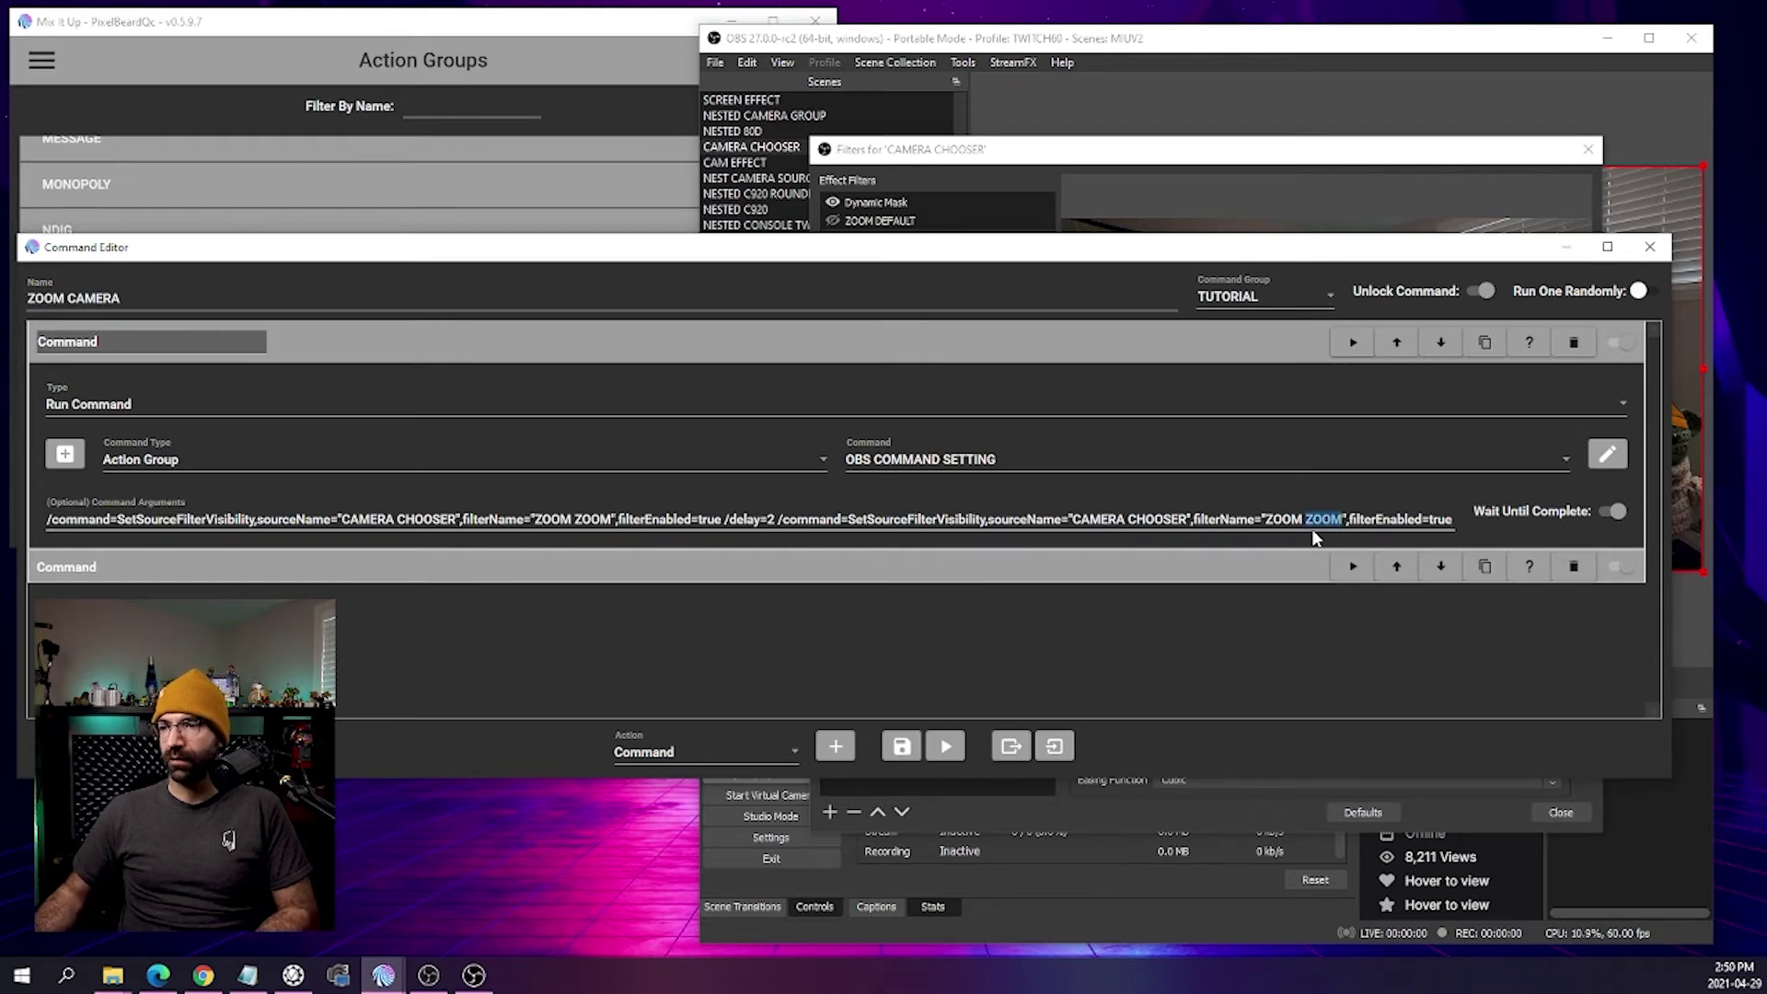
text(DEFAULT)
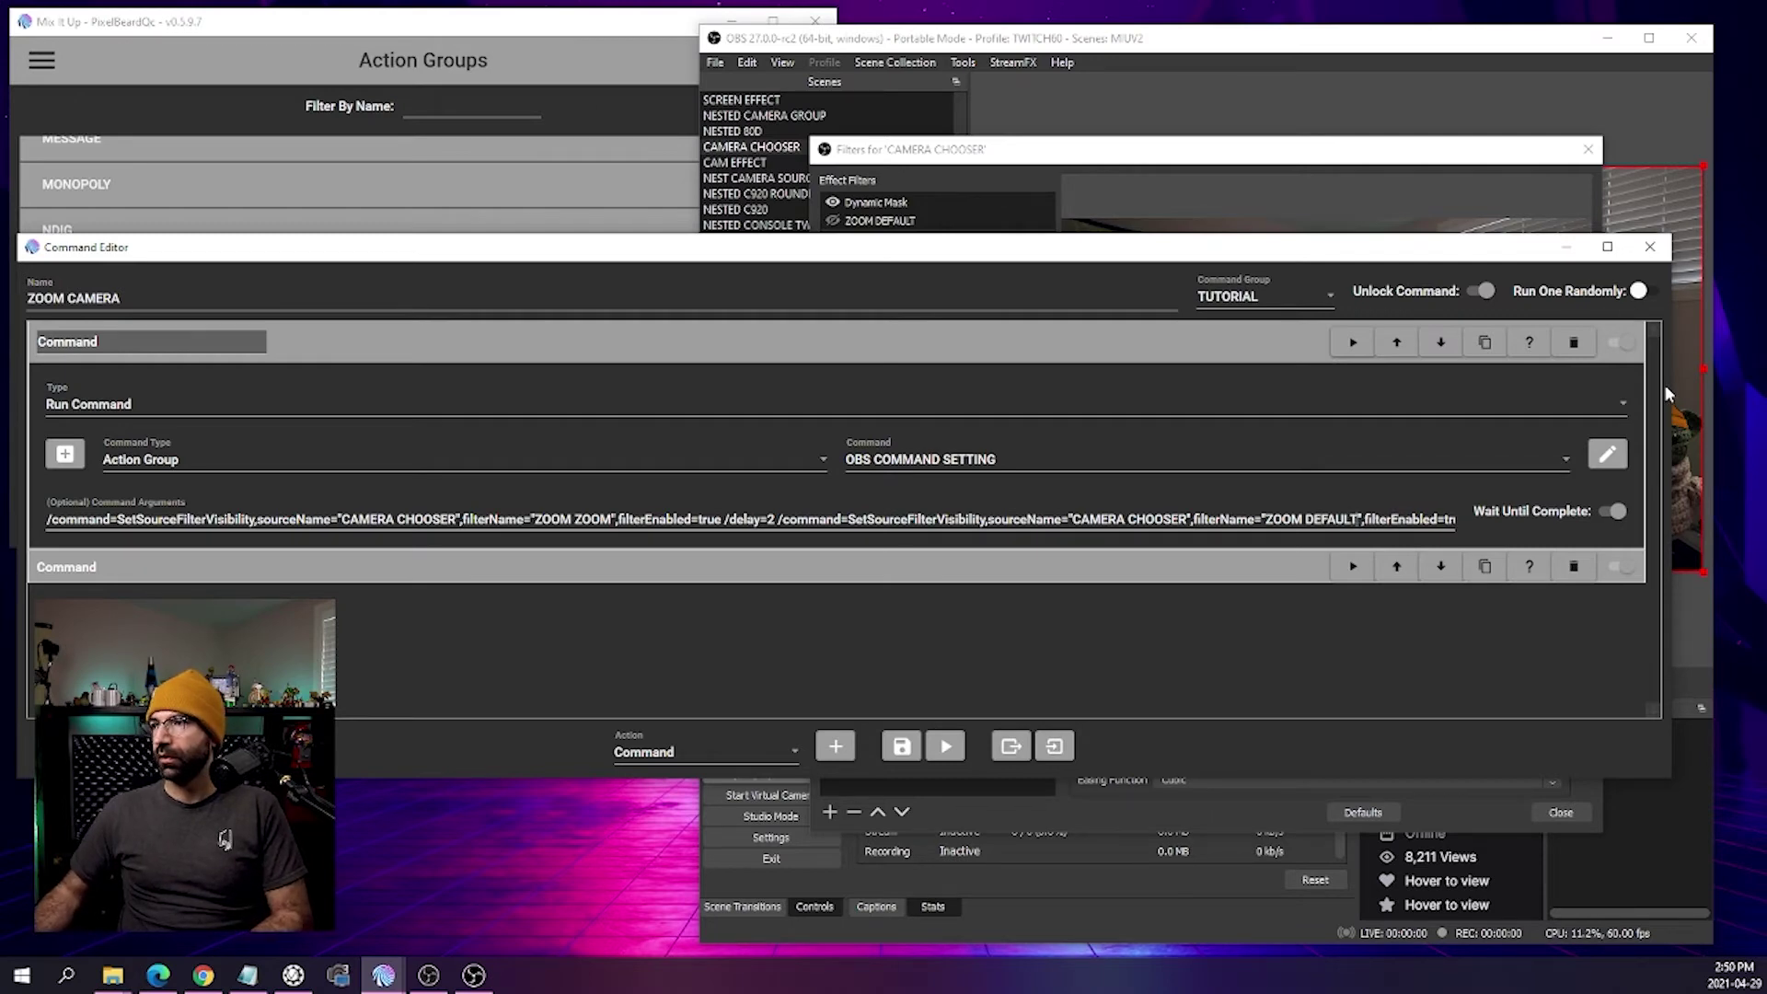
drag(1675, 386, 744, 387)
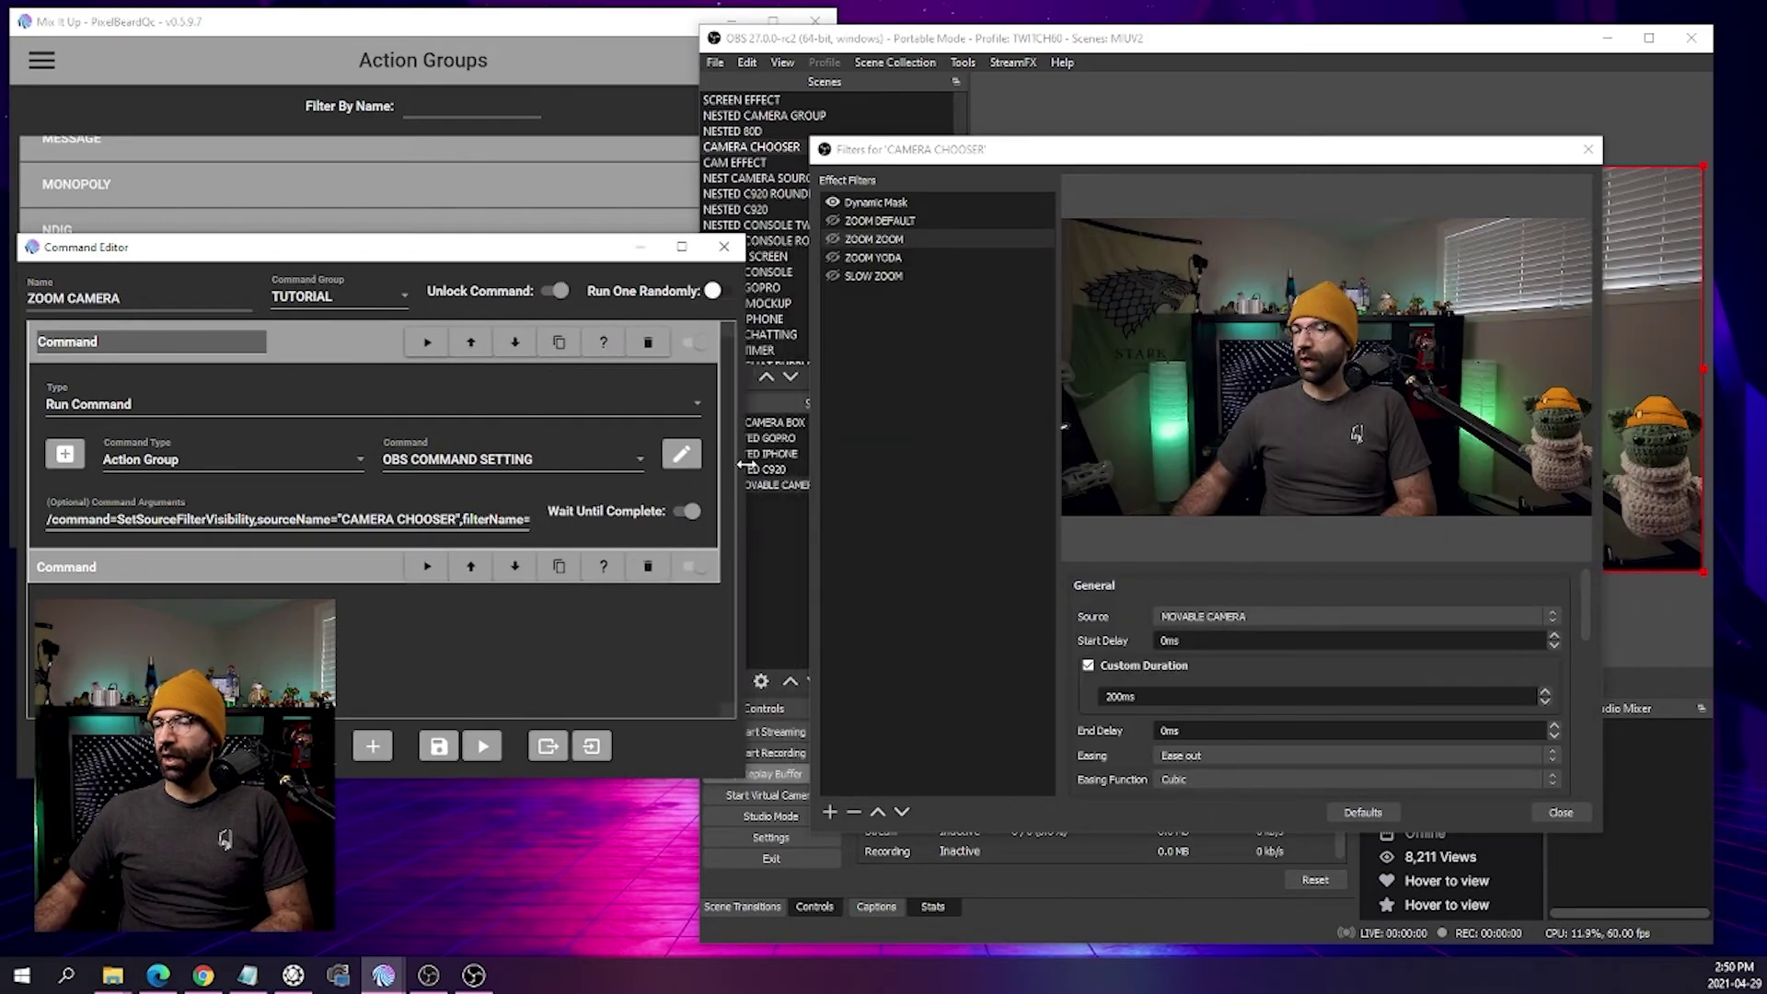
click(425, 348)
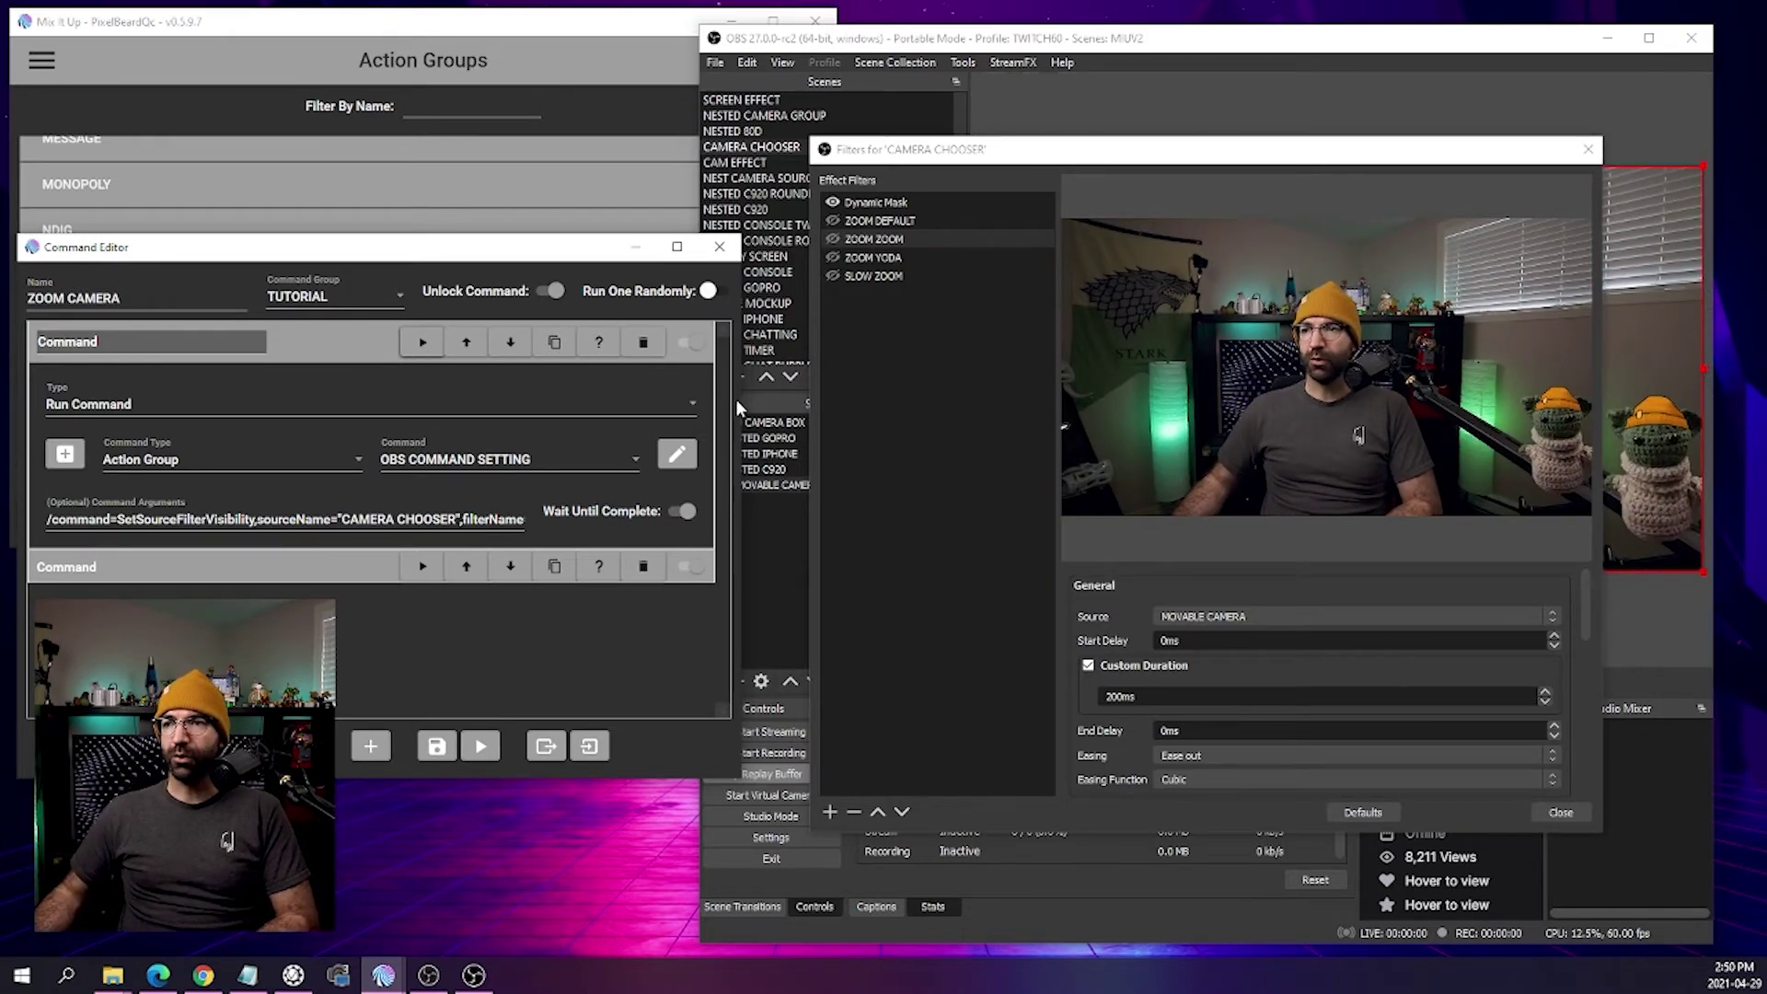
- Append another copy of both filter commands and delete the trailing /delay=2
drag(745, 400, 1766, 400)
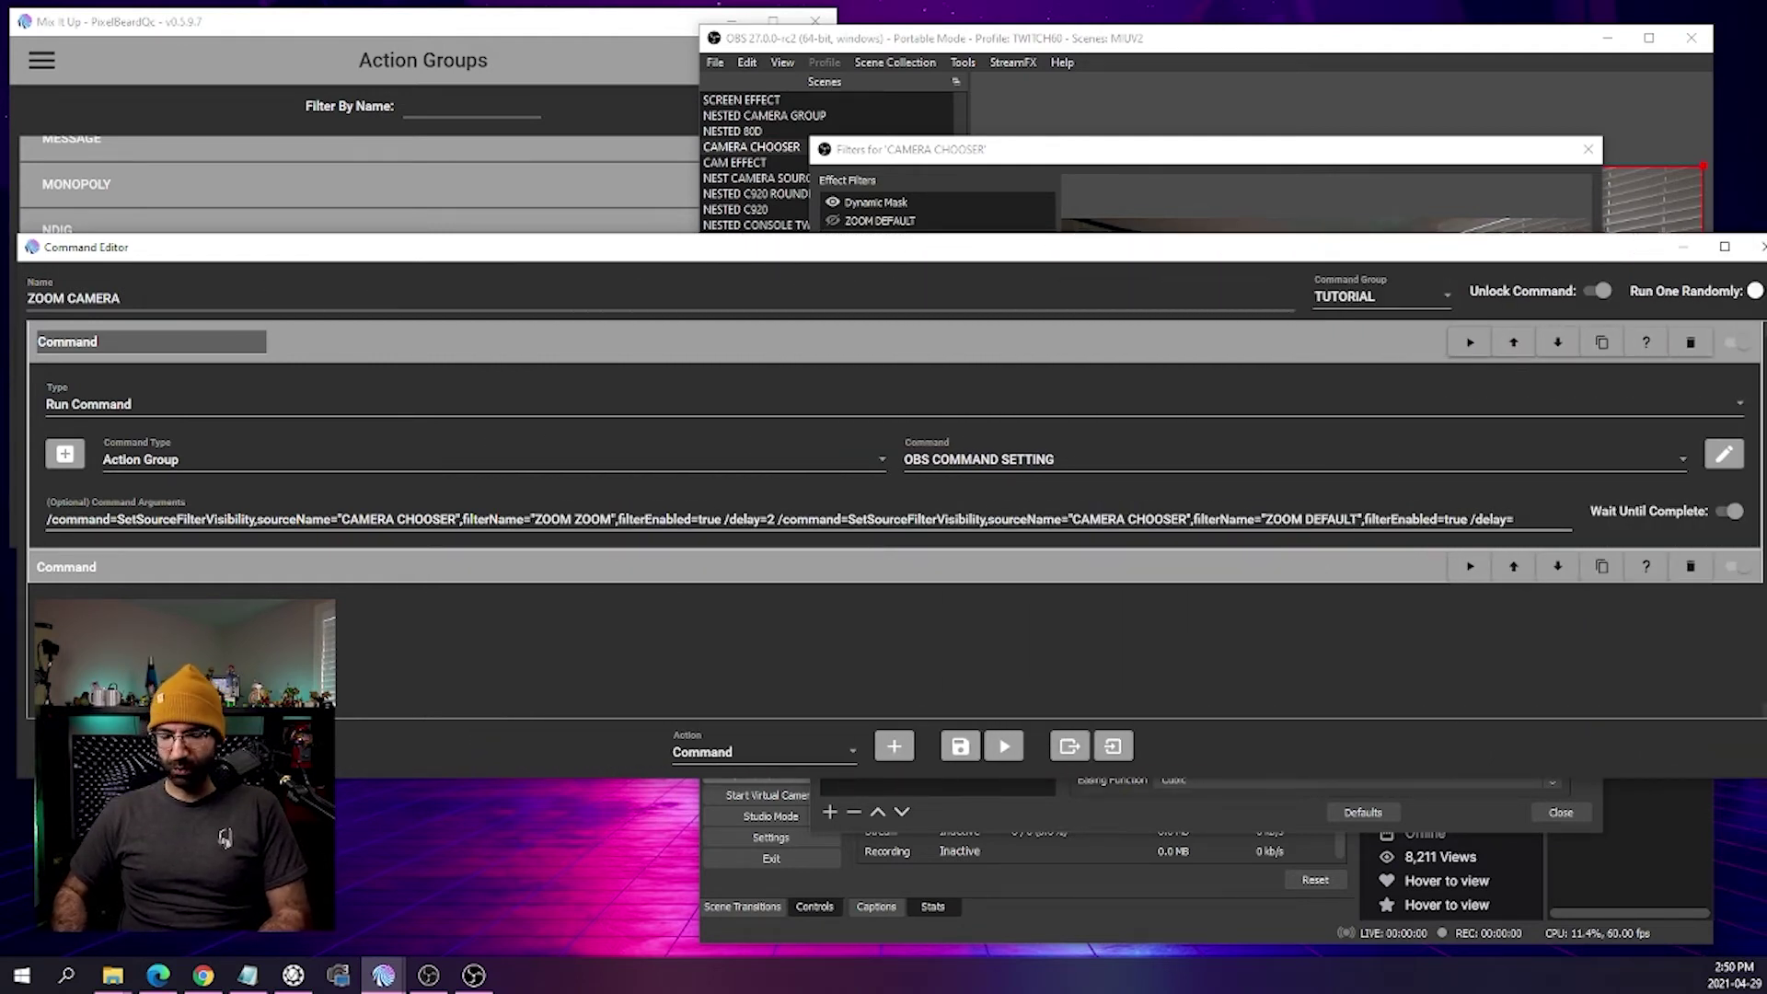
click(1540, 519)
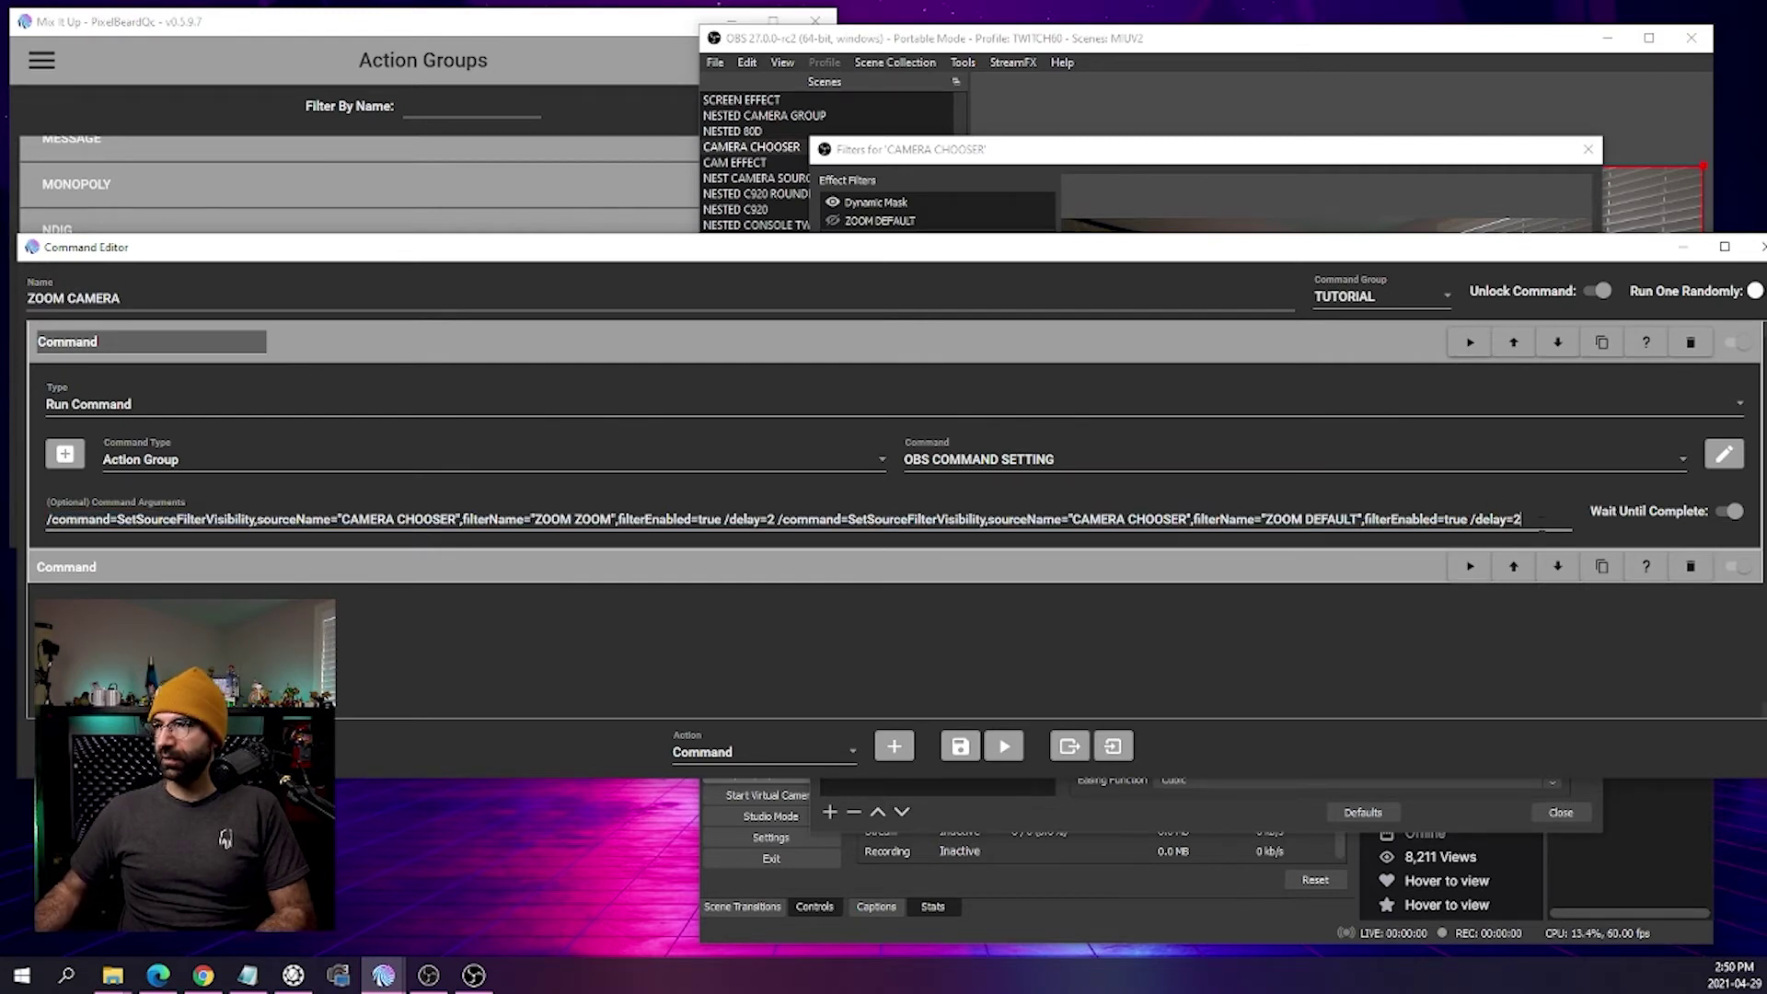
text(/command=SetSourceFilterVisibility,sourceName="CAMERA CHOOSER",filterName="ZOOM ZOOM",filterEnabled=true /delay=2 /command=SetSourceFilterVisibility,sourceName="CAMERA CHOOSER",filterName="ZOOM DEFAULT",filterEnabled=true /delay=2)
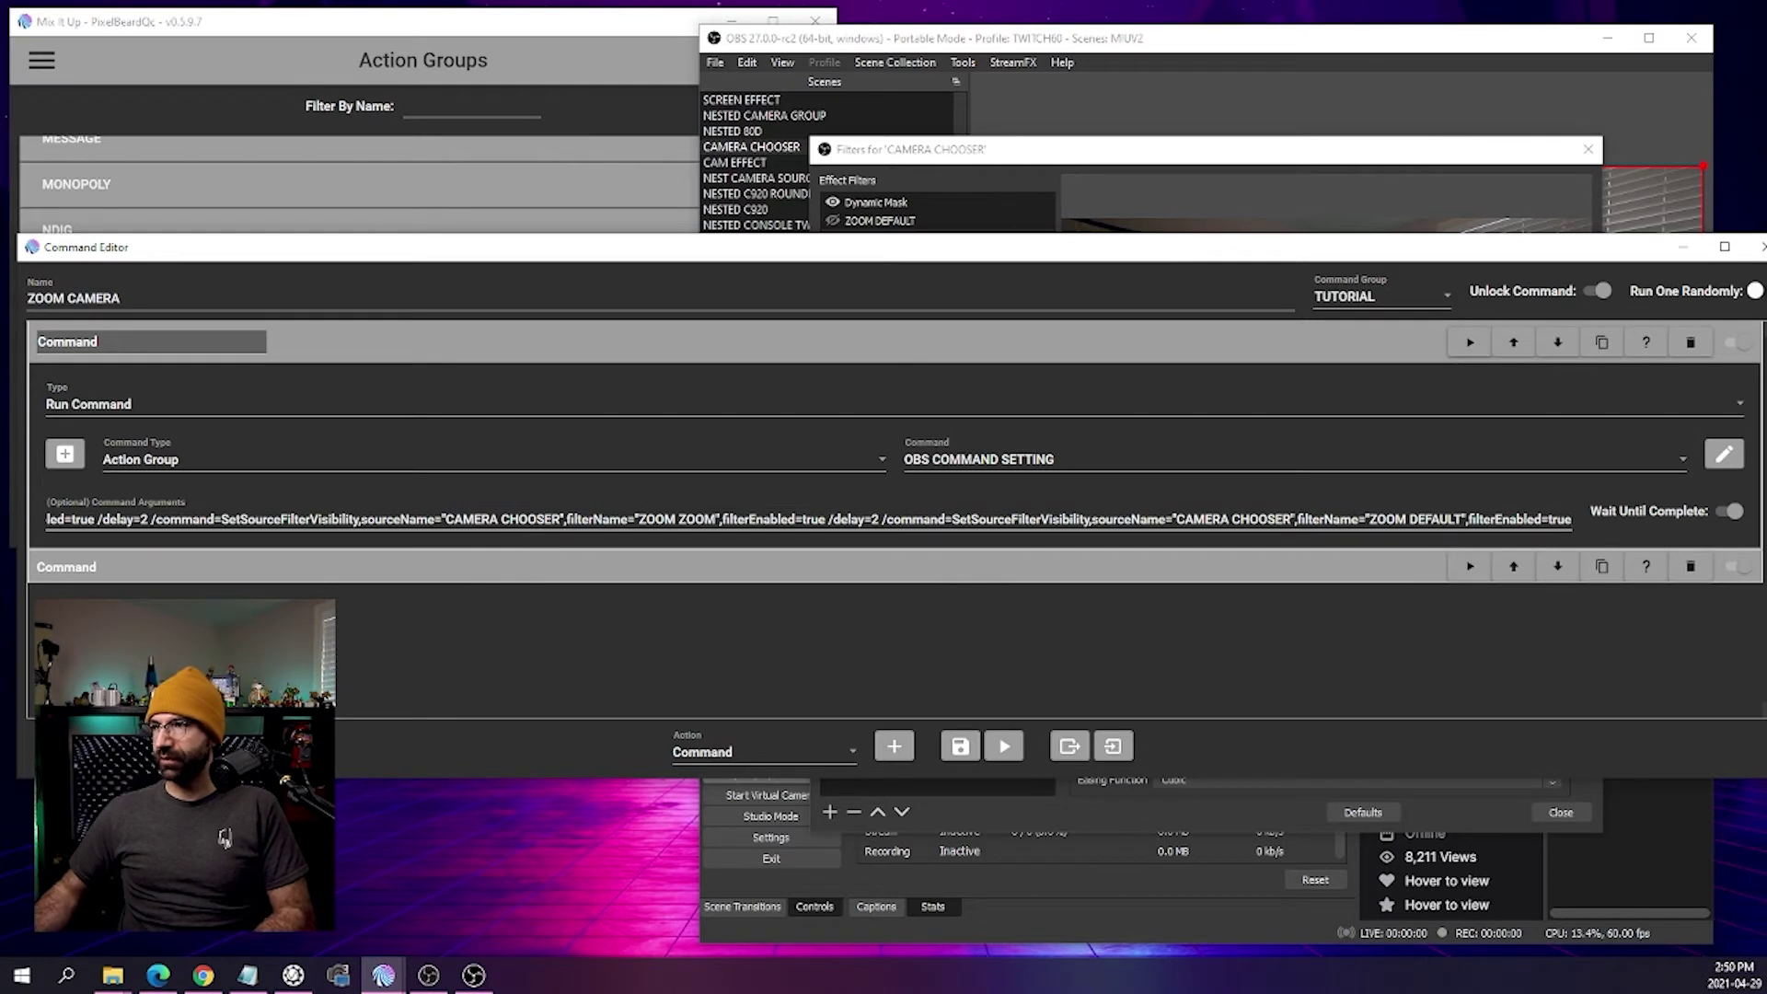
key(Right)
key(Right)
key(Right)
key(Right)
key(Right)
key(Right)
key(Right)
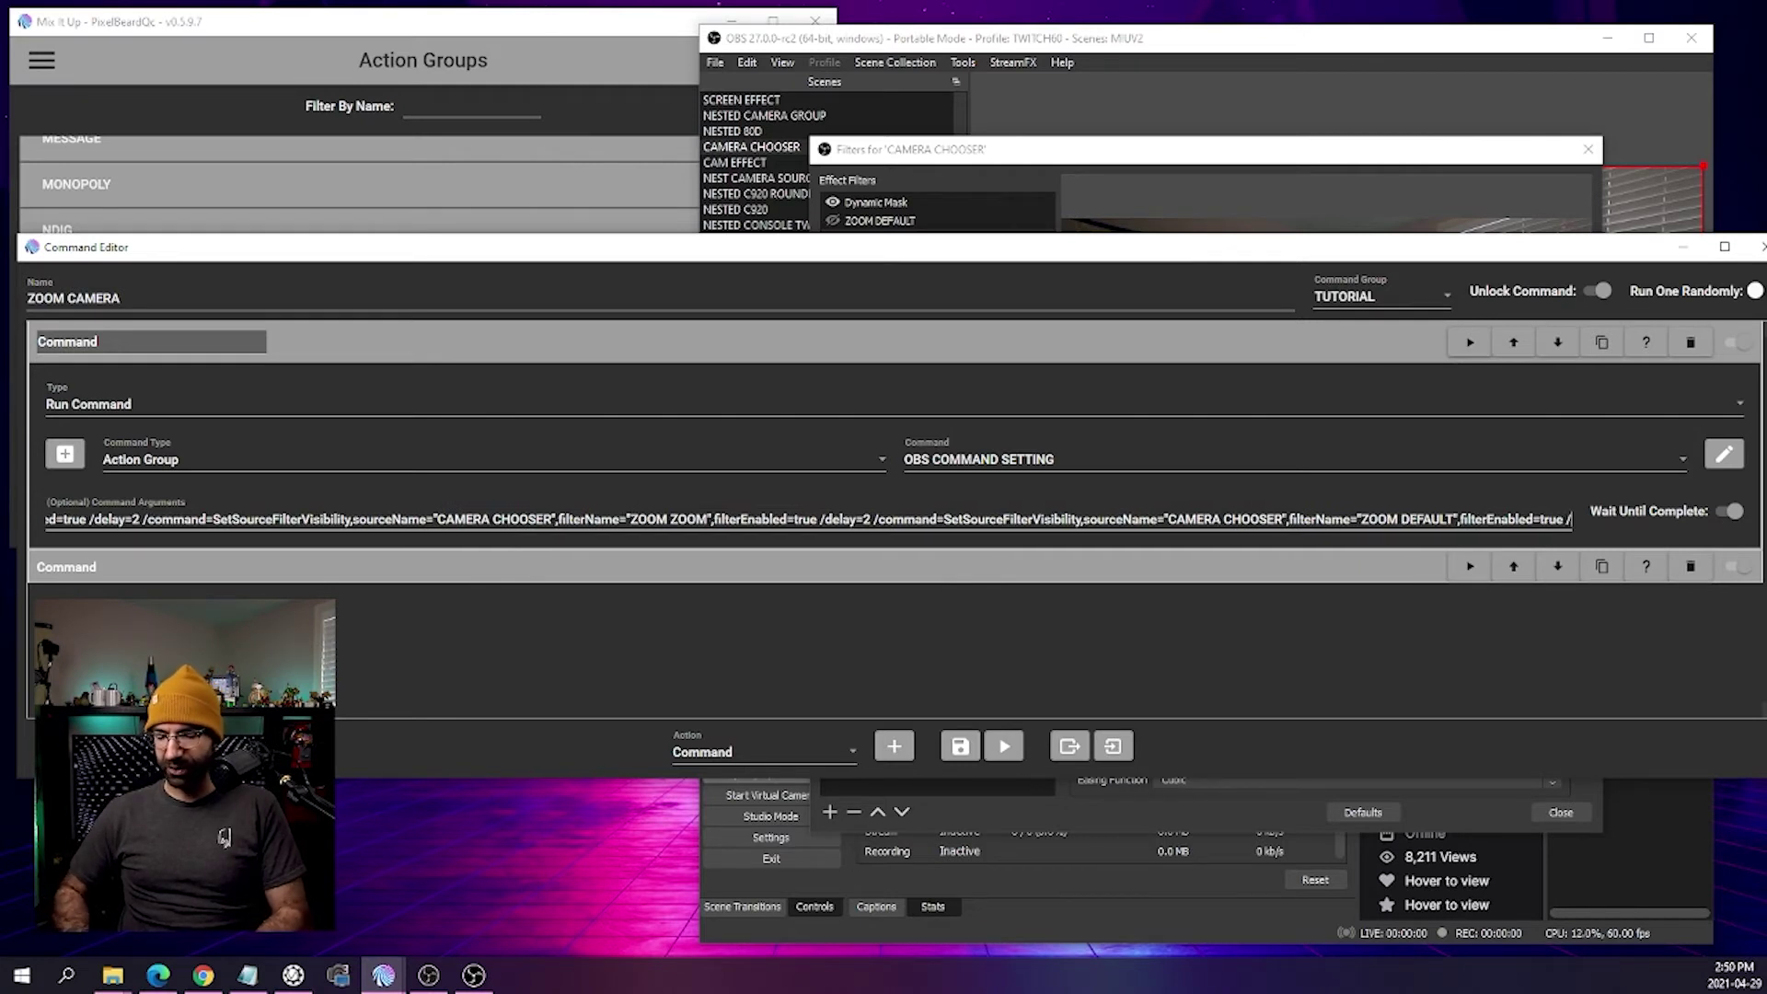
key(Right)
key(Right)
key(Right)
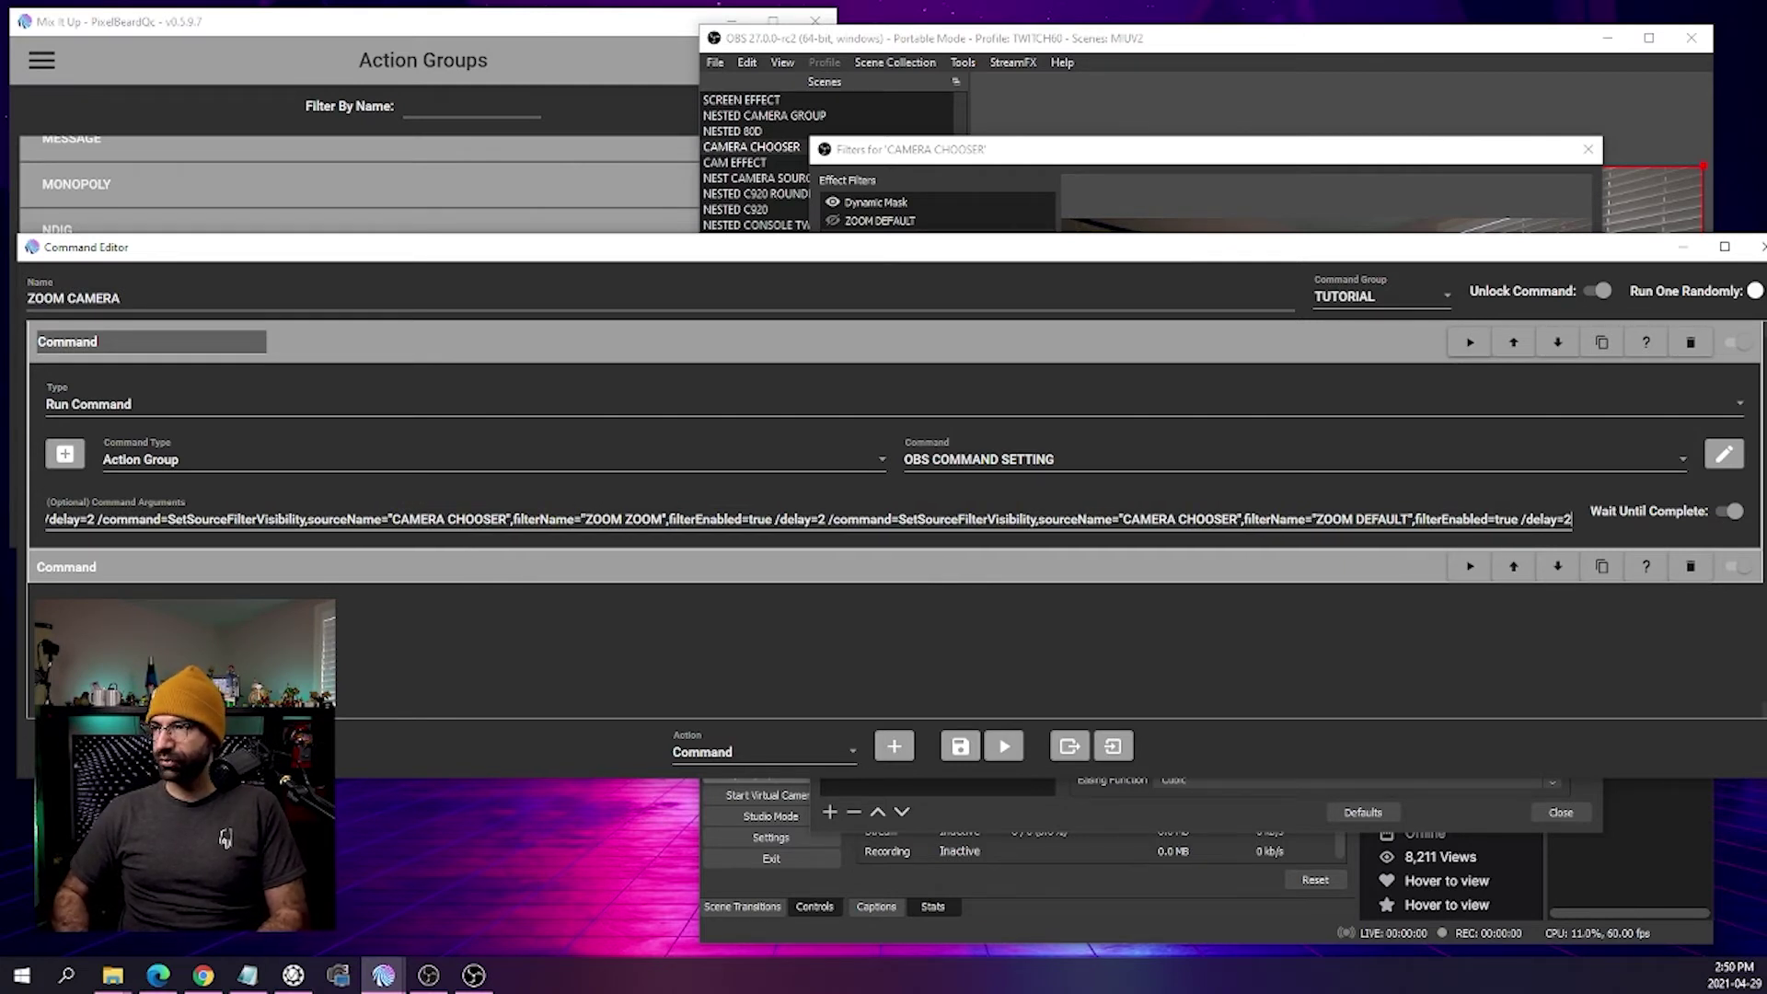
key(BackSpace)
key(BackSpace)
key(BackSpace)
key(BackSpace)
key(BackSpace)
key(BackSpace)
key(BackSpace)
key(BackSpace)
key(BackSpace)
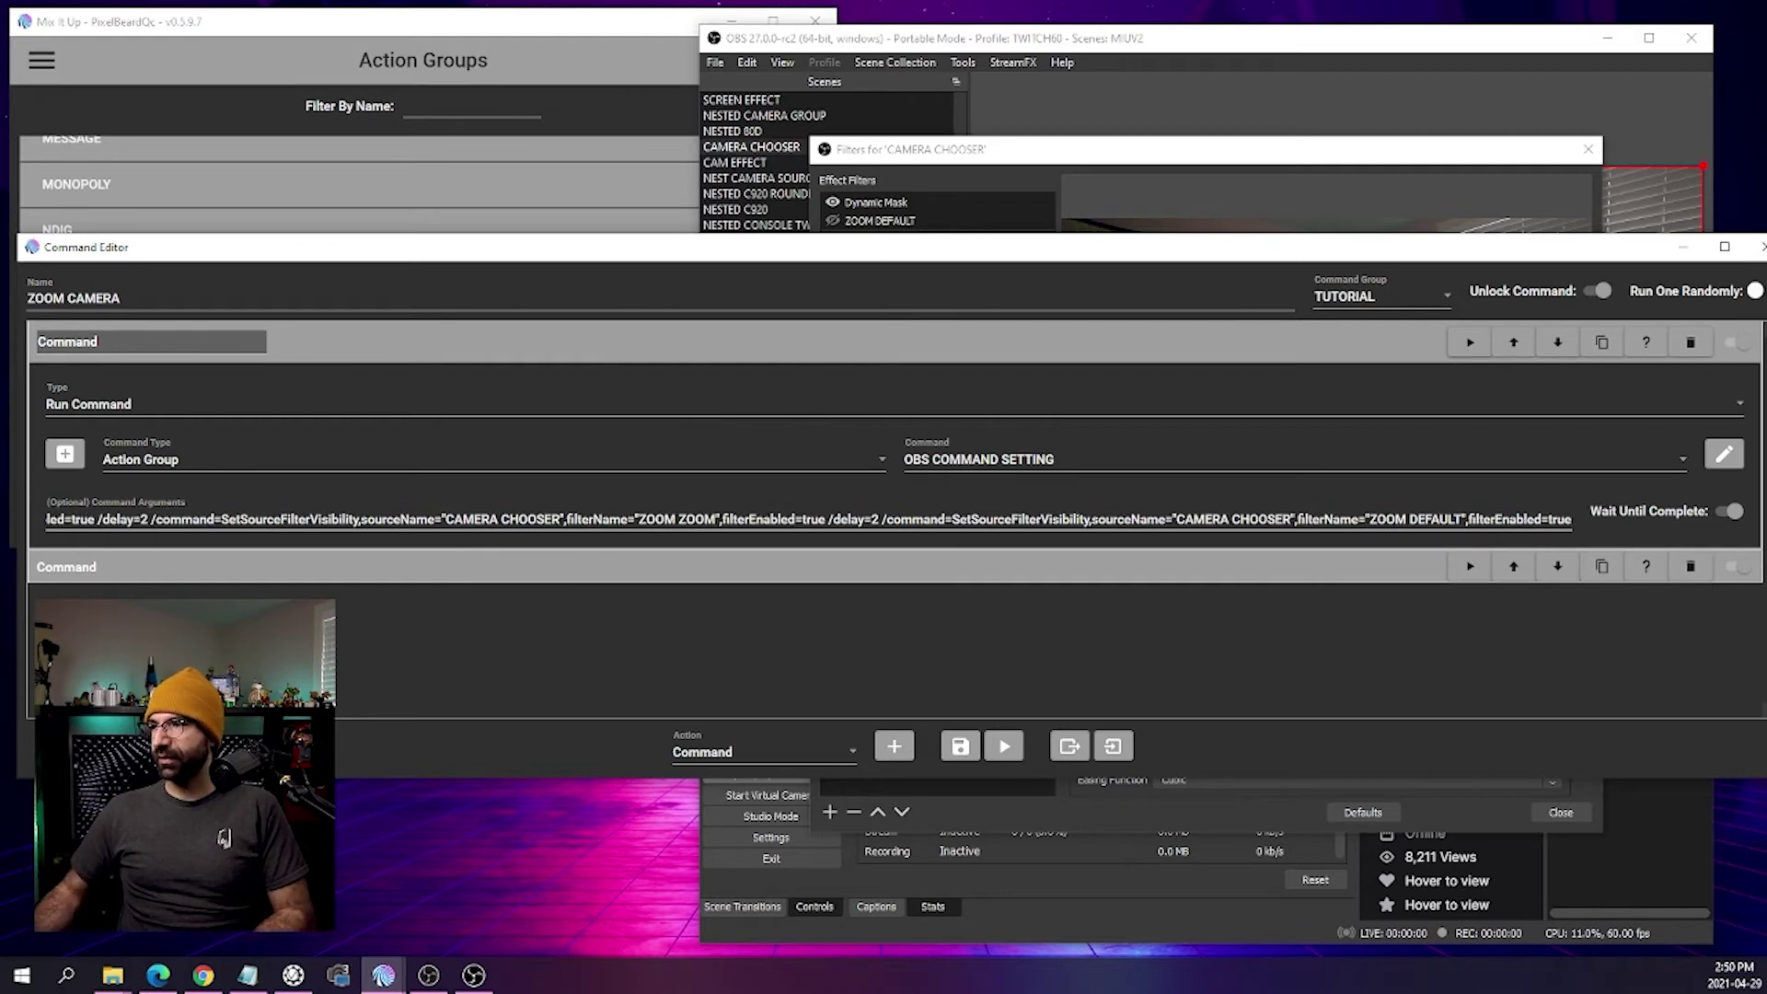
drag(1335, 247, 1232, 223)
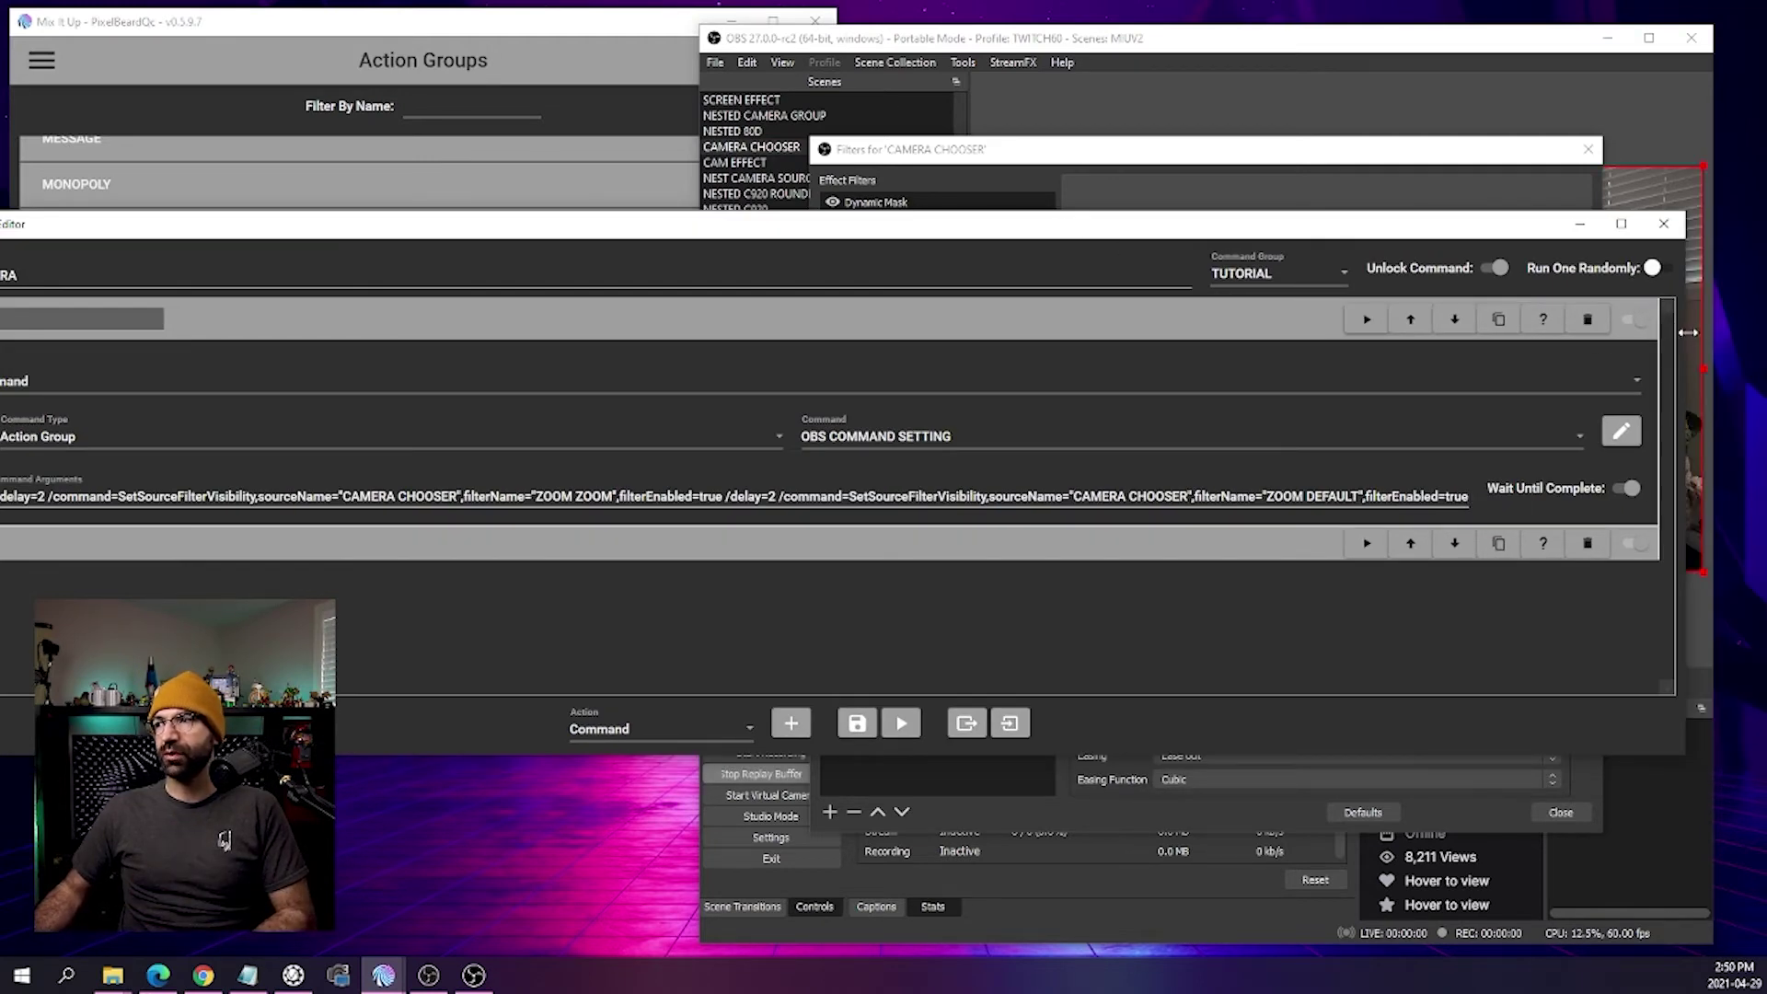
drag(1685, 328, 602, 445)
drag(276, 224, 418, 192)
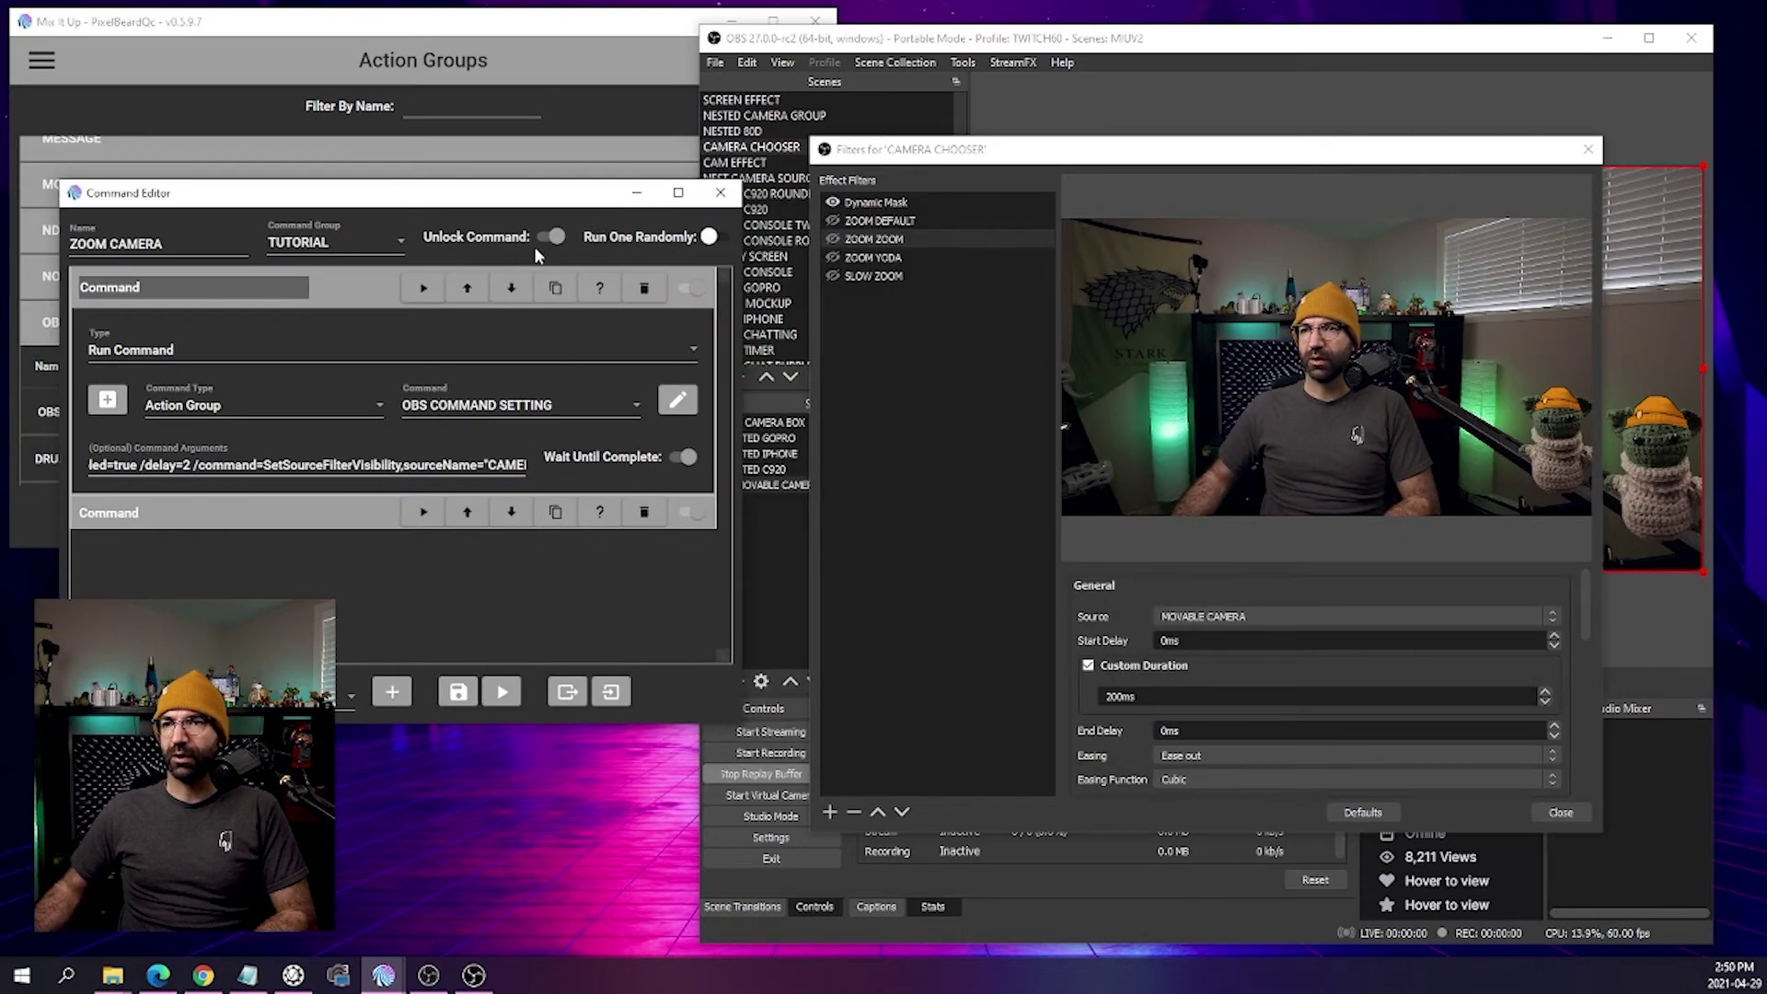
- Test-run ZOOM CAMERA, delete the second command entry, and collapse the remaining one
click(423, 289)
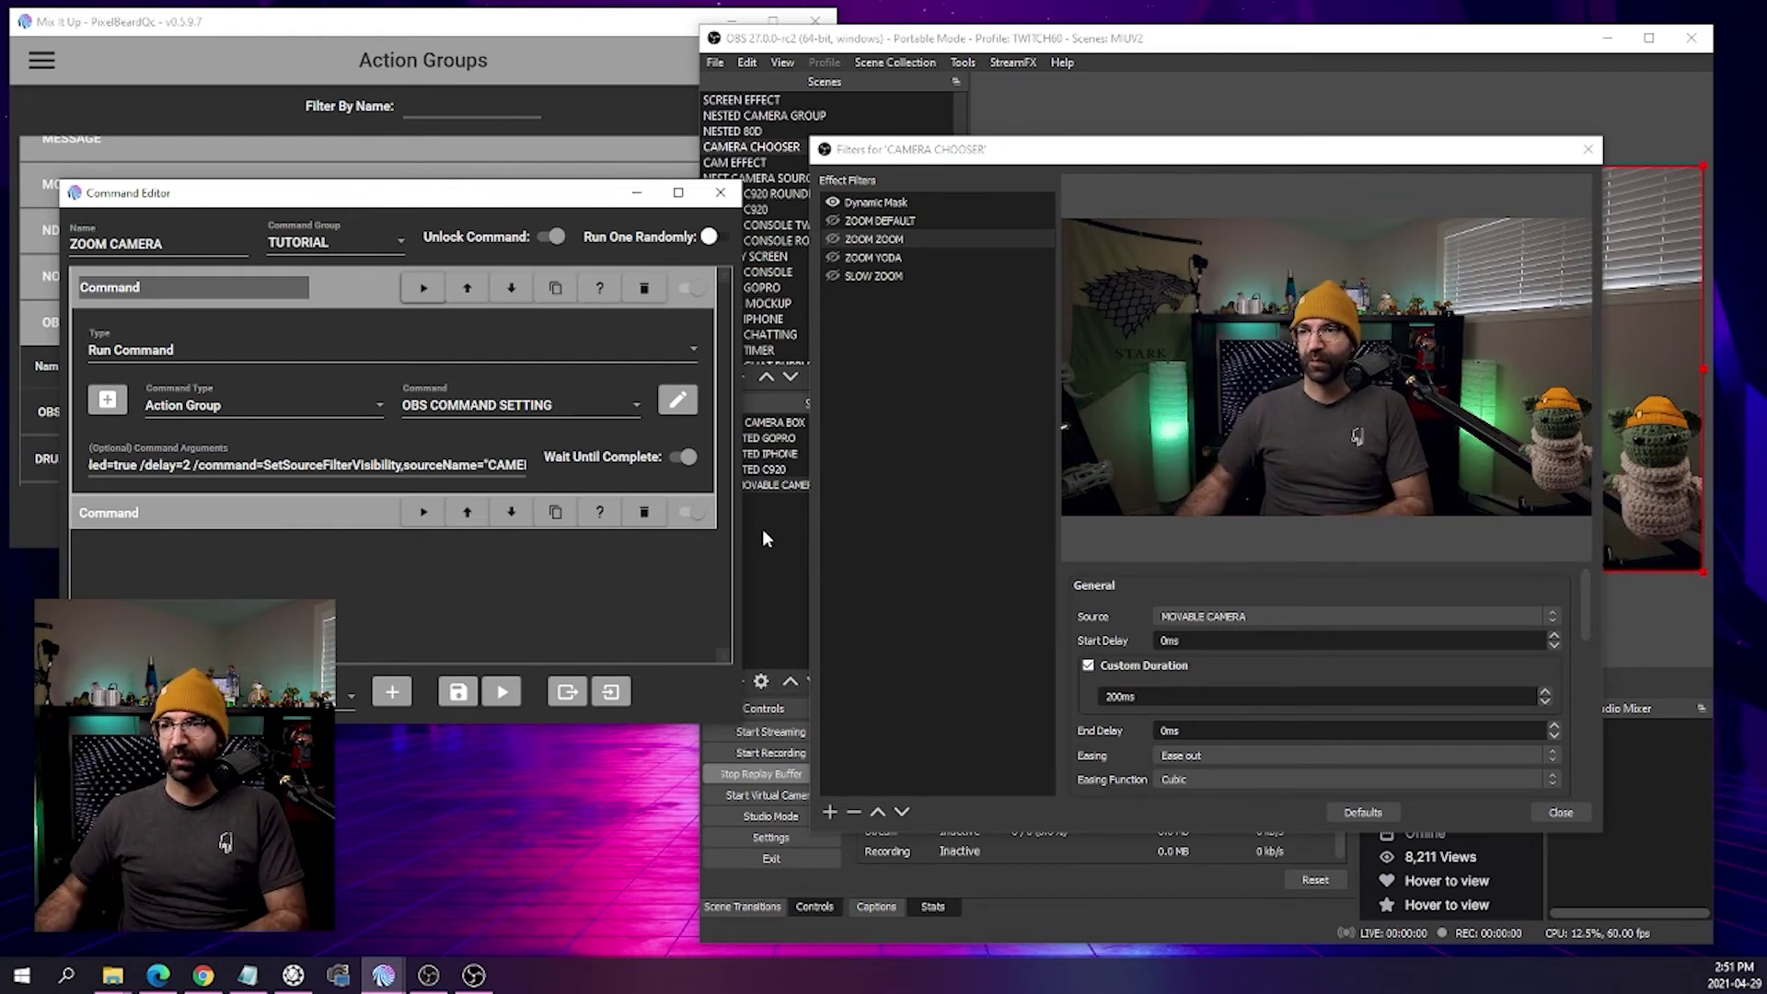
click(644, 513)
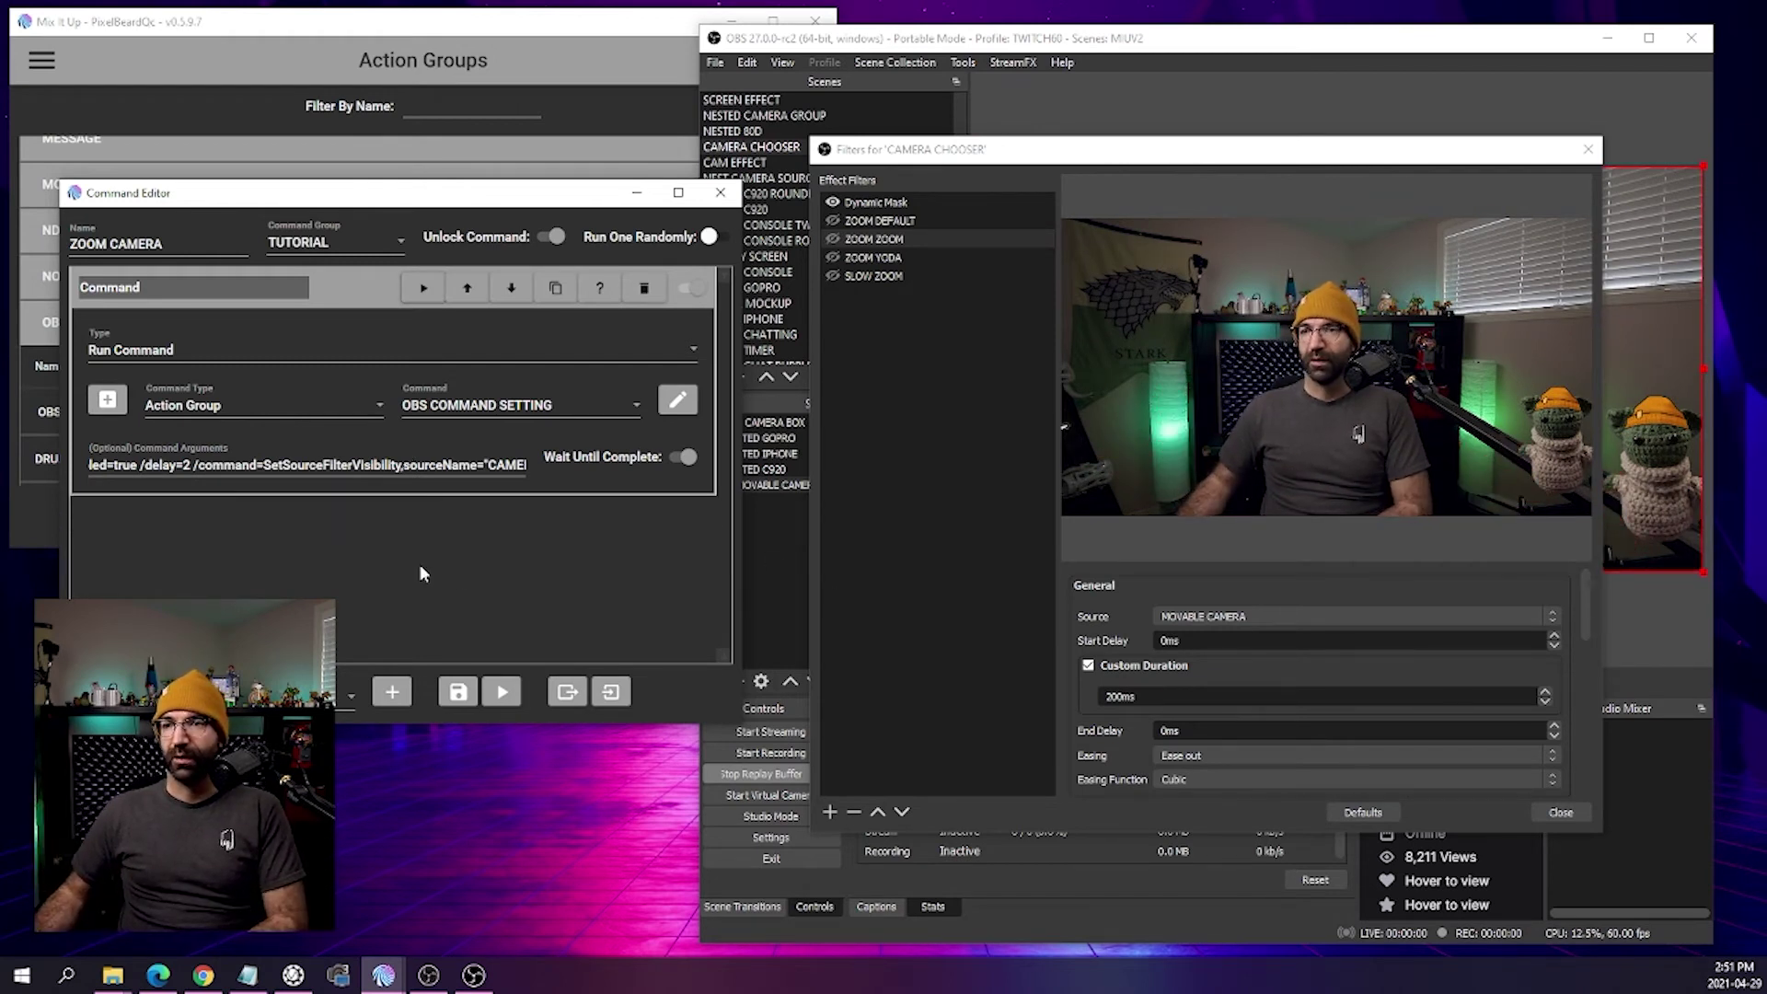
click(369, 289)
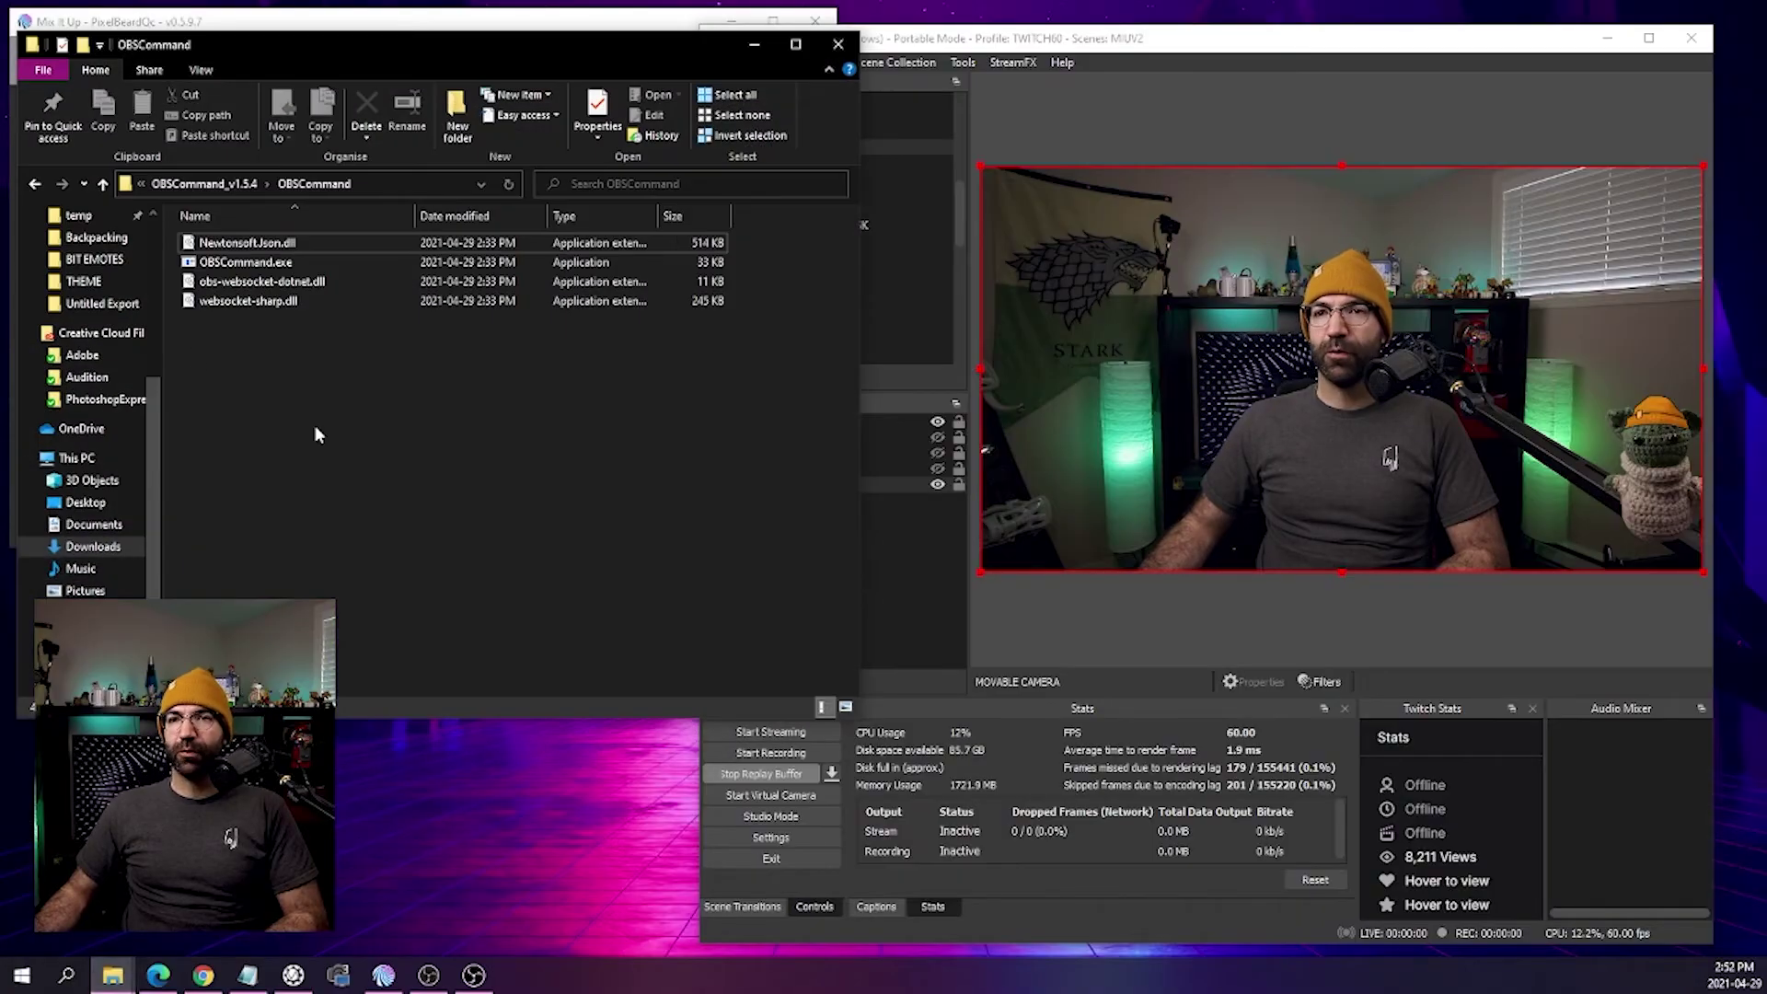
- Launch cmd from the OBSCommand folder's address bar and move the console left
click(415, 184)
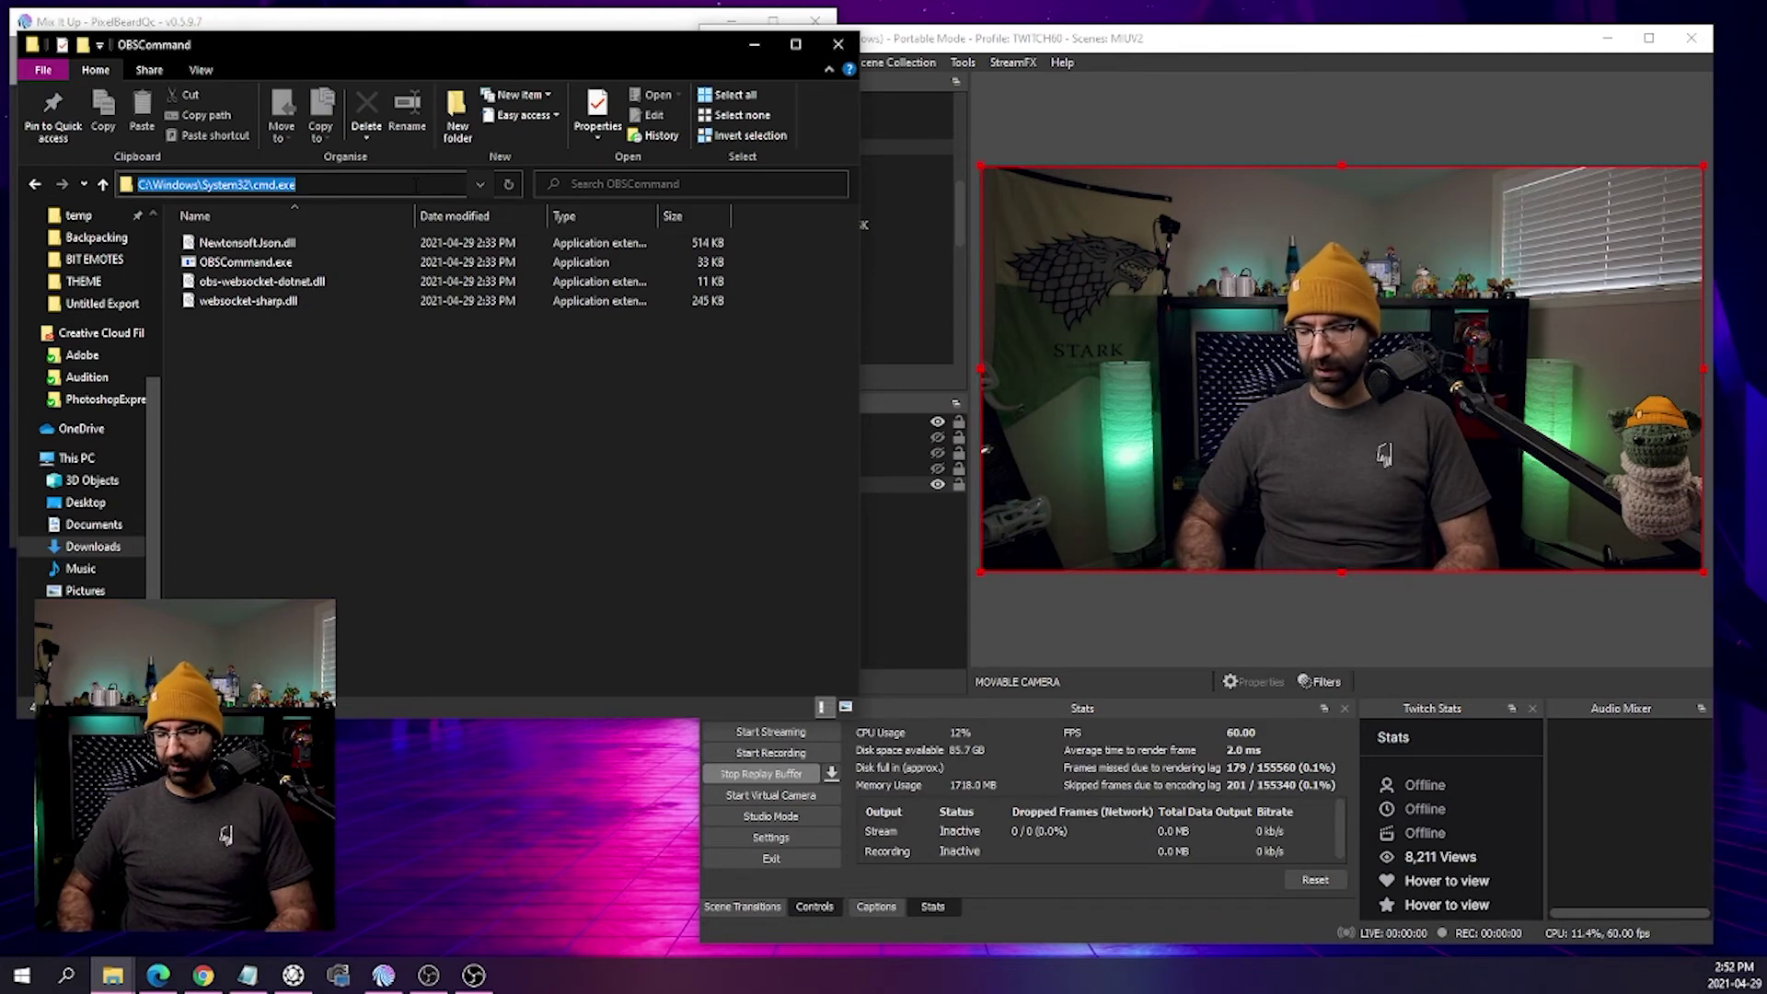
text(cmd)
key(Return)
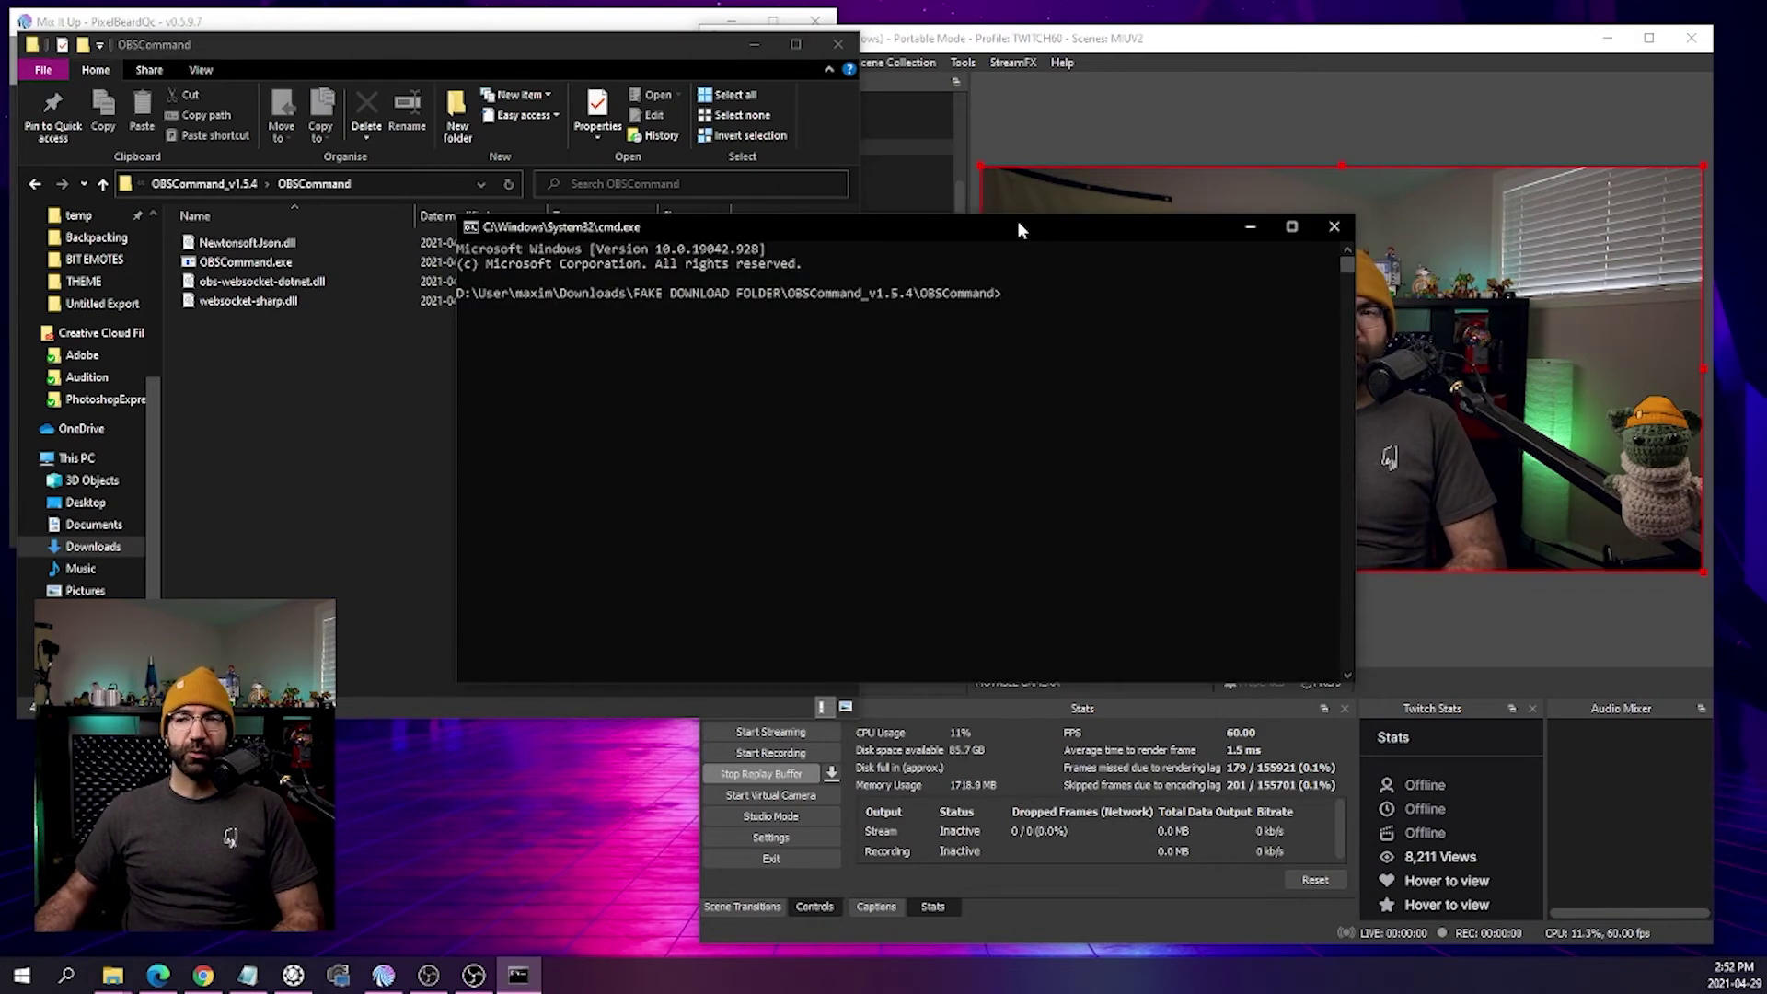
drag(1009, 228, 801, 224)
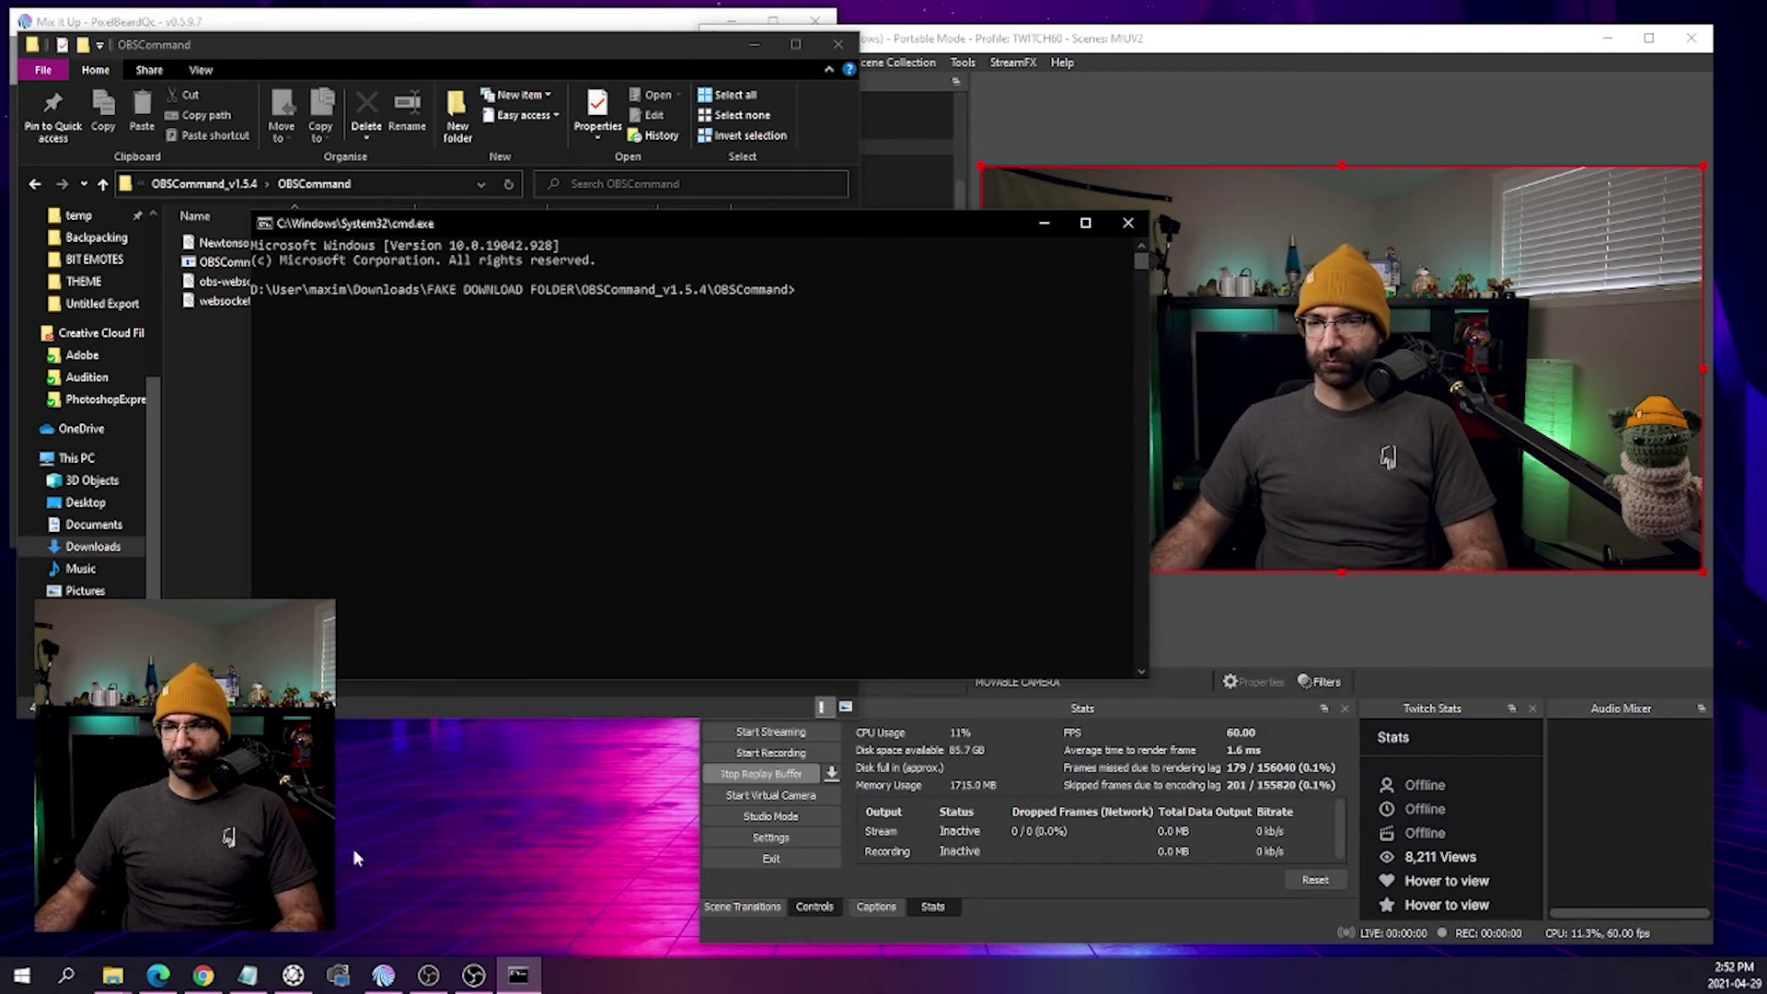
click(255, 976)
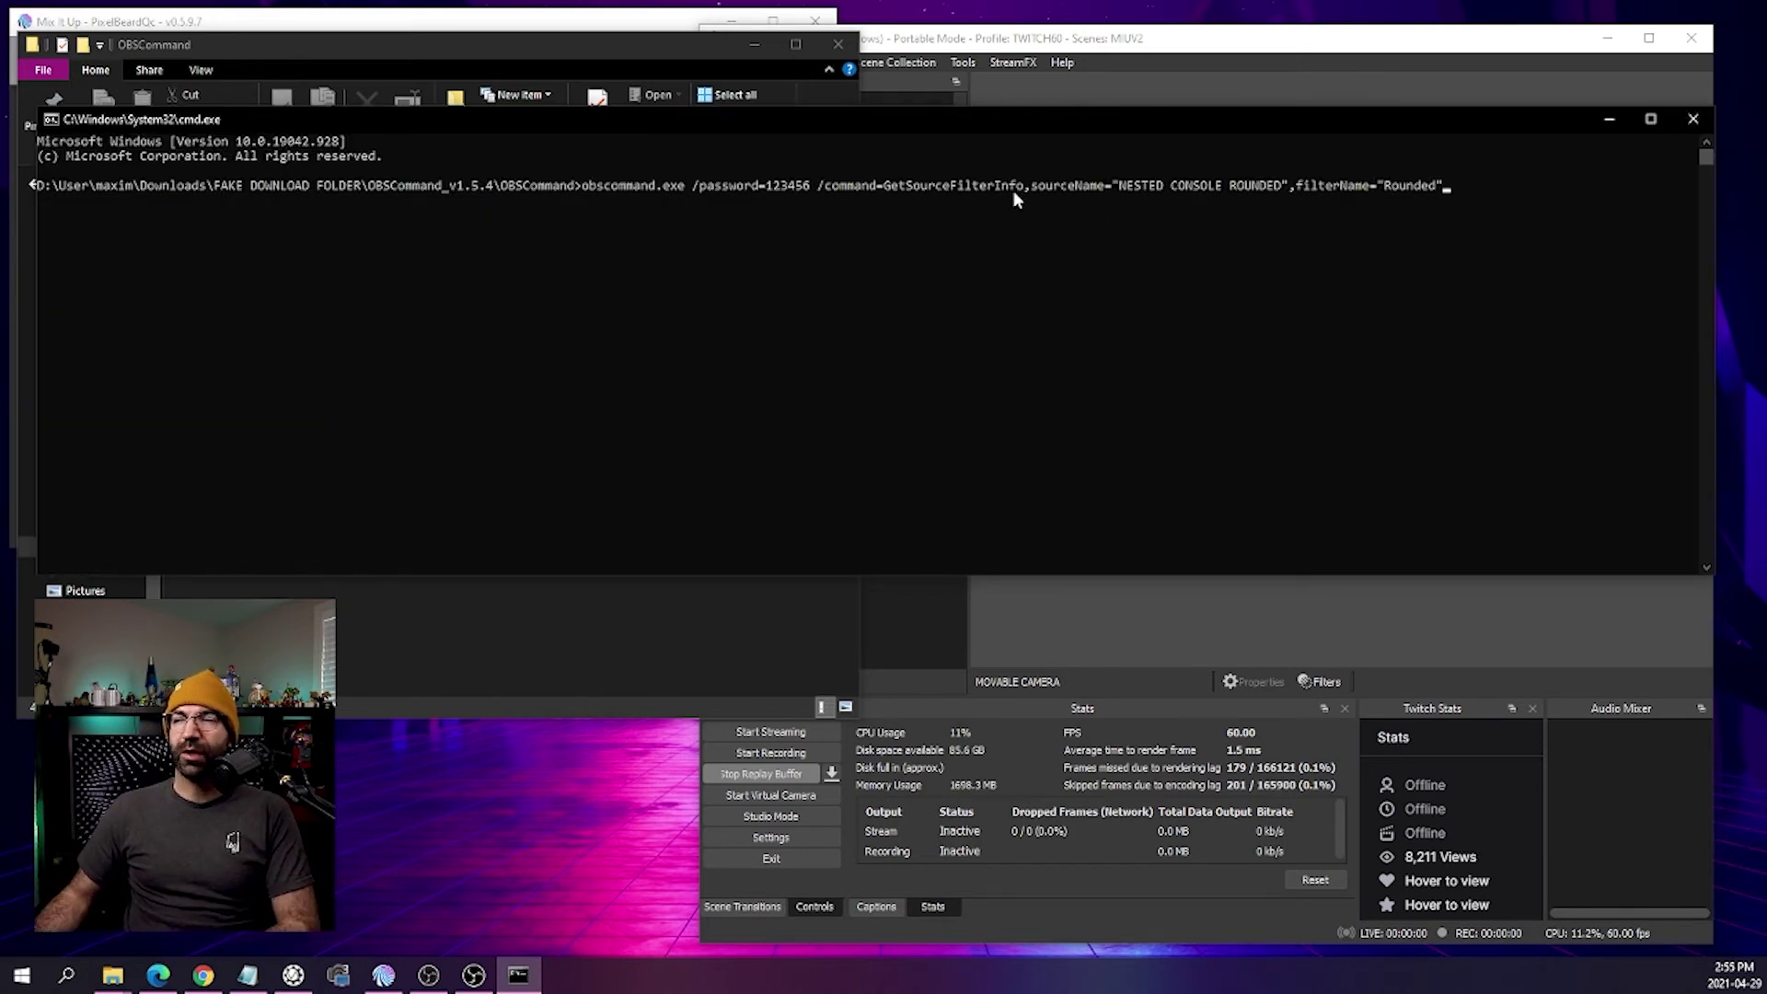
key(Return)
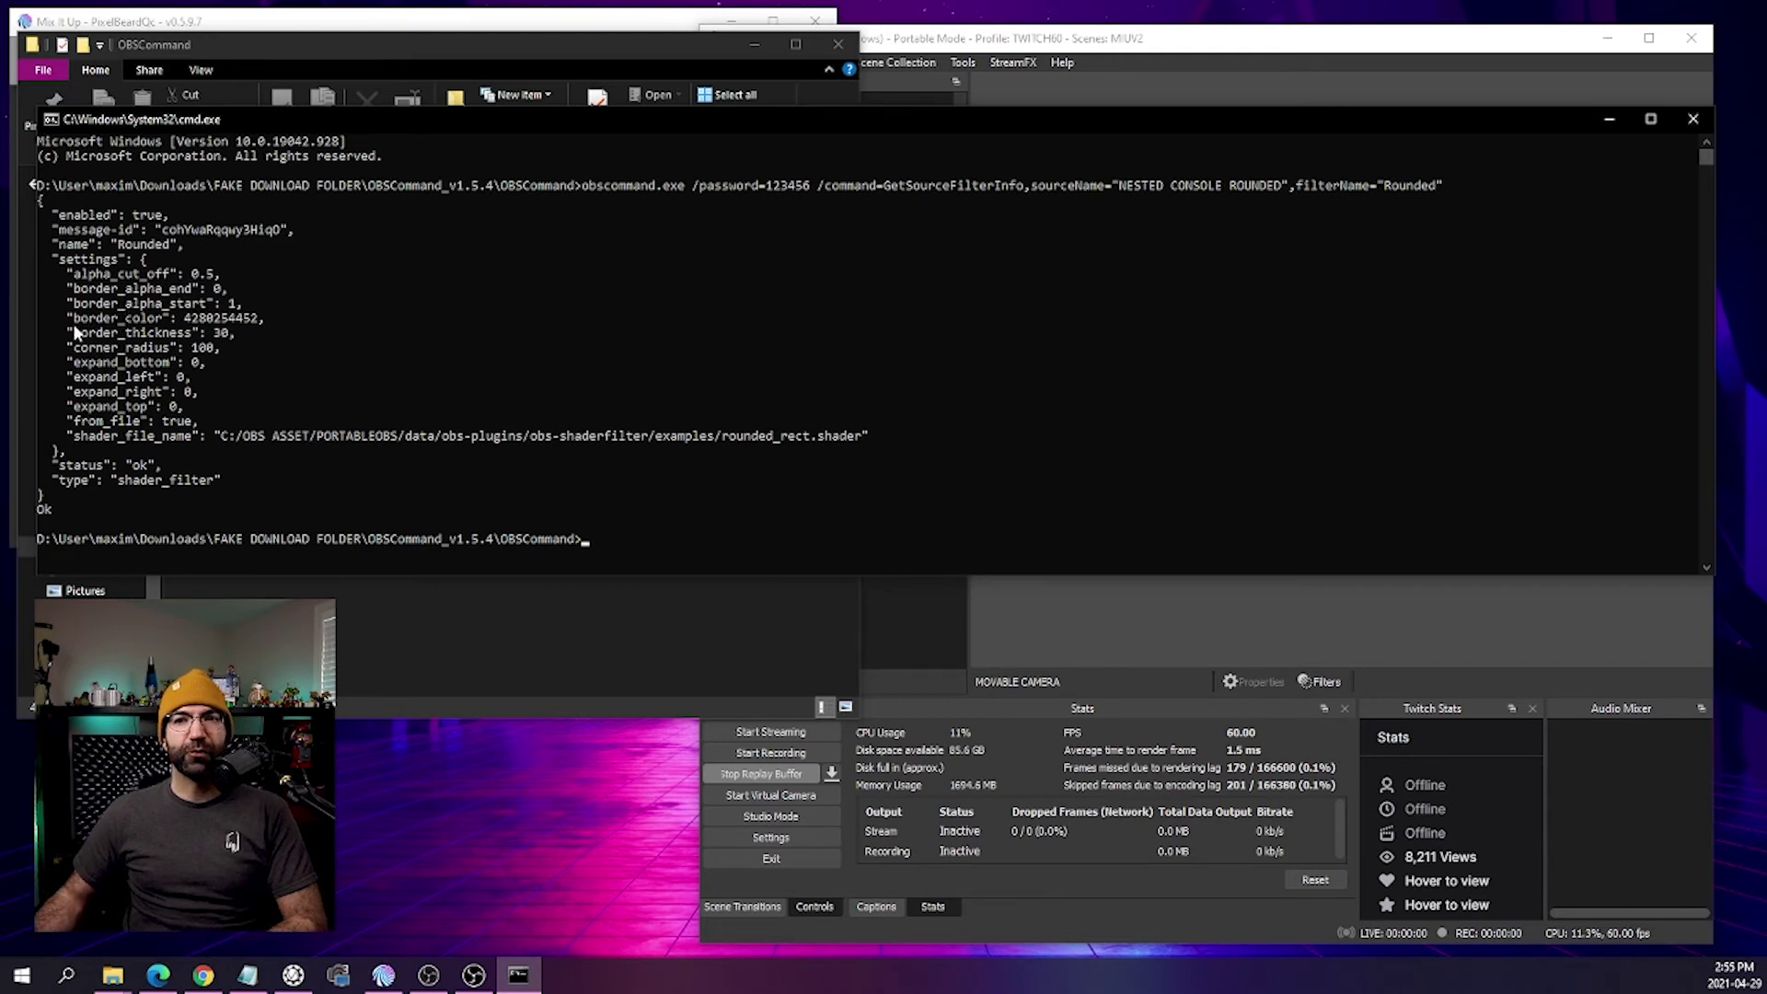
drag(73, 323, 264, 327)
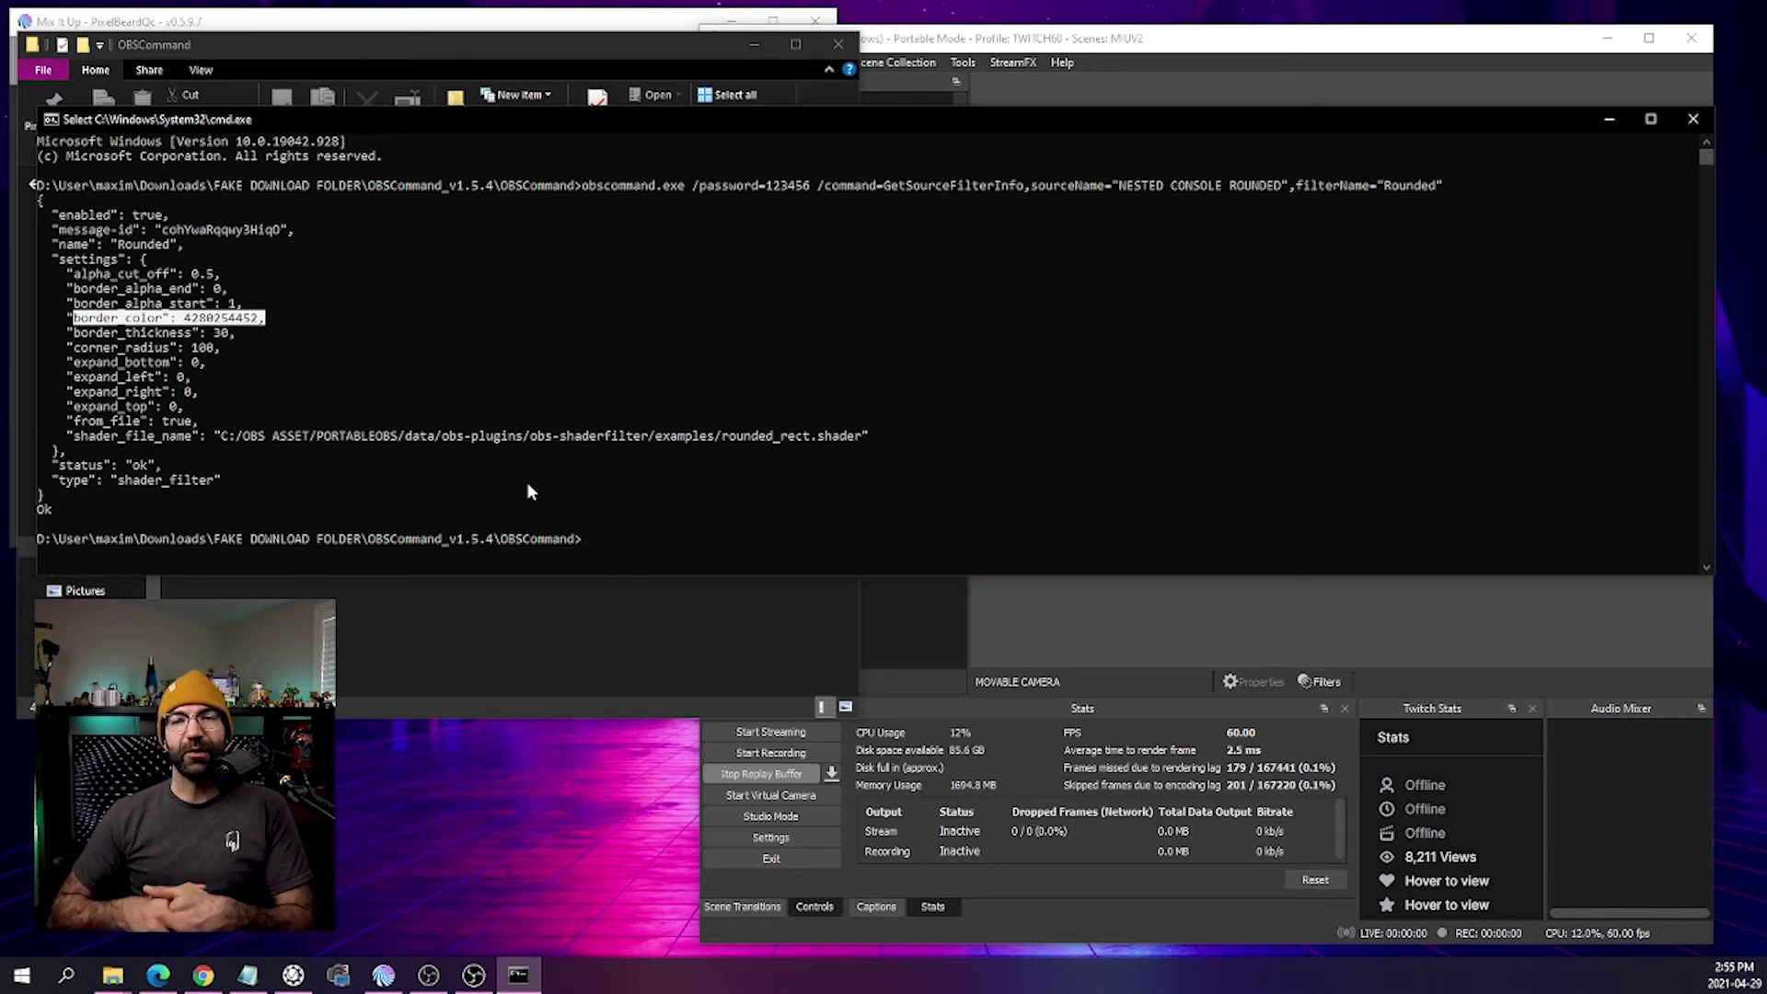
click(81, 318)
drag(77, 320, 250, 331)
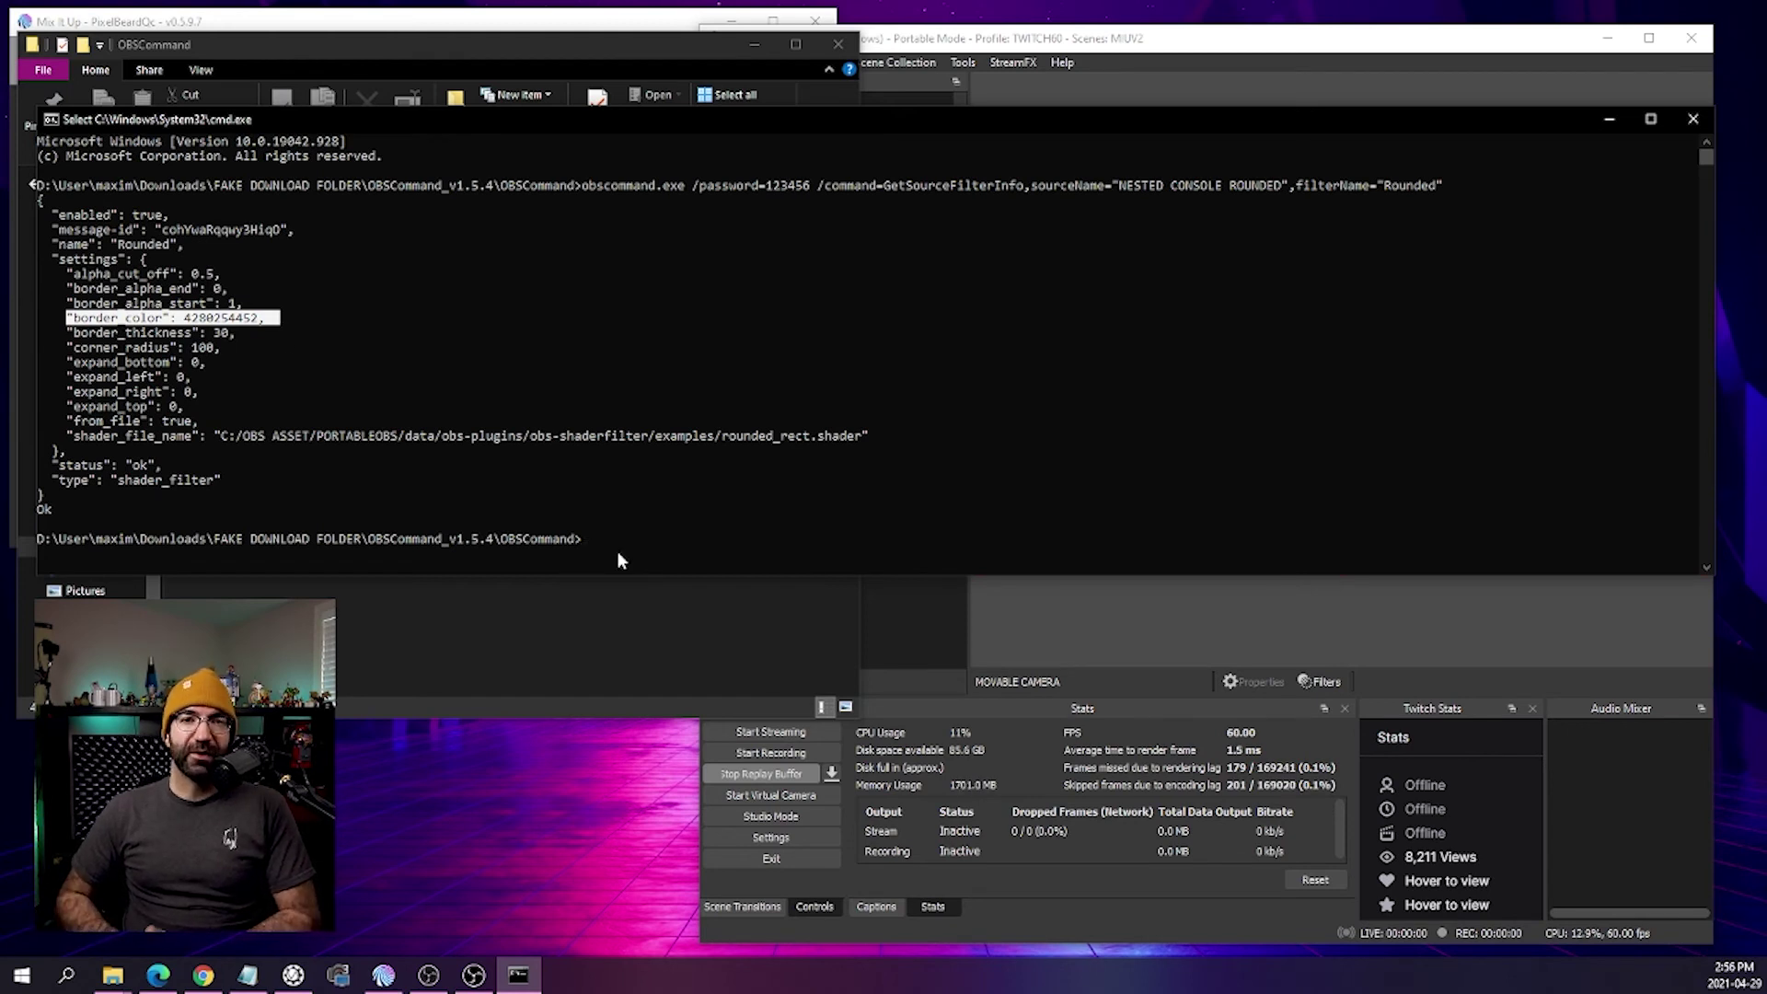
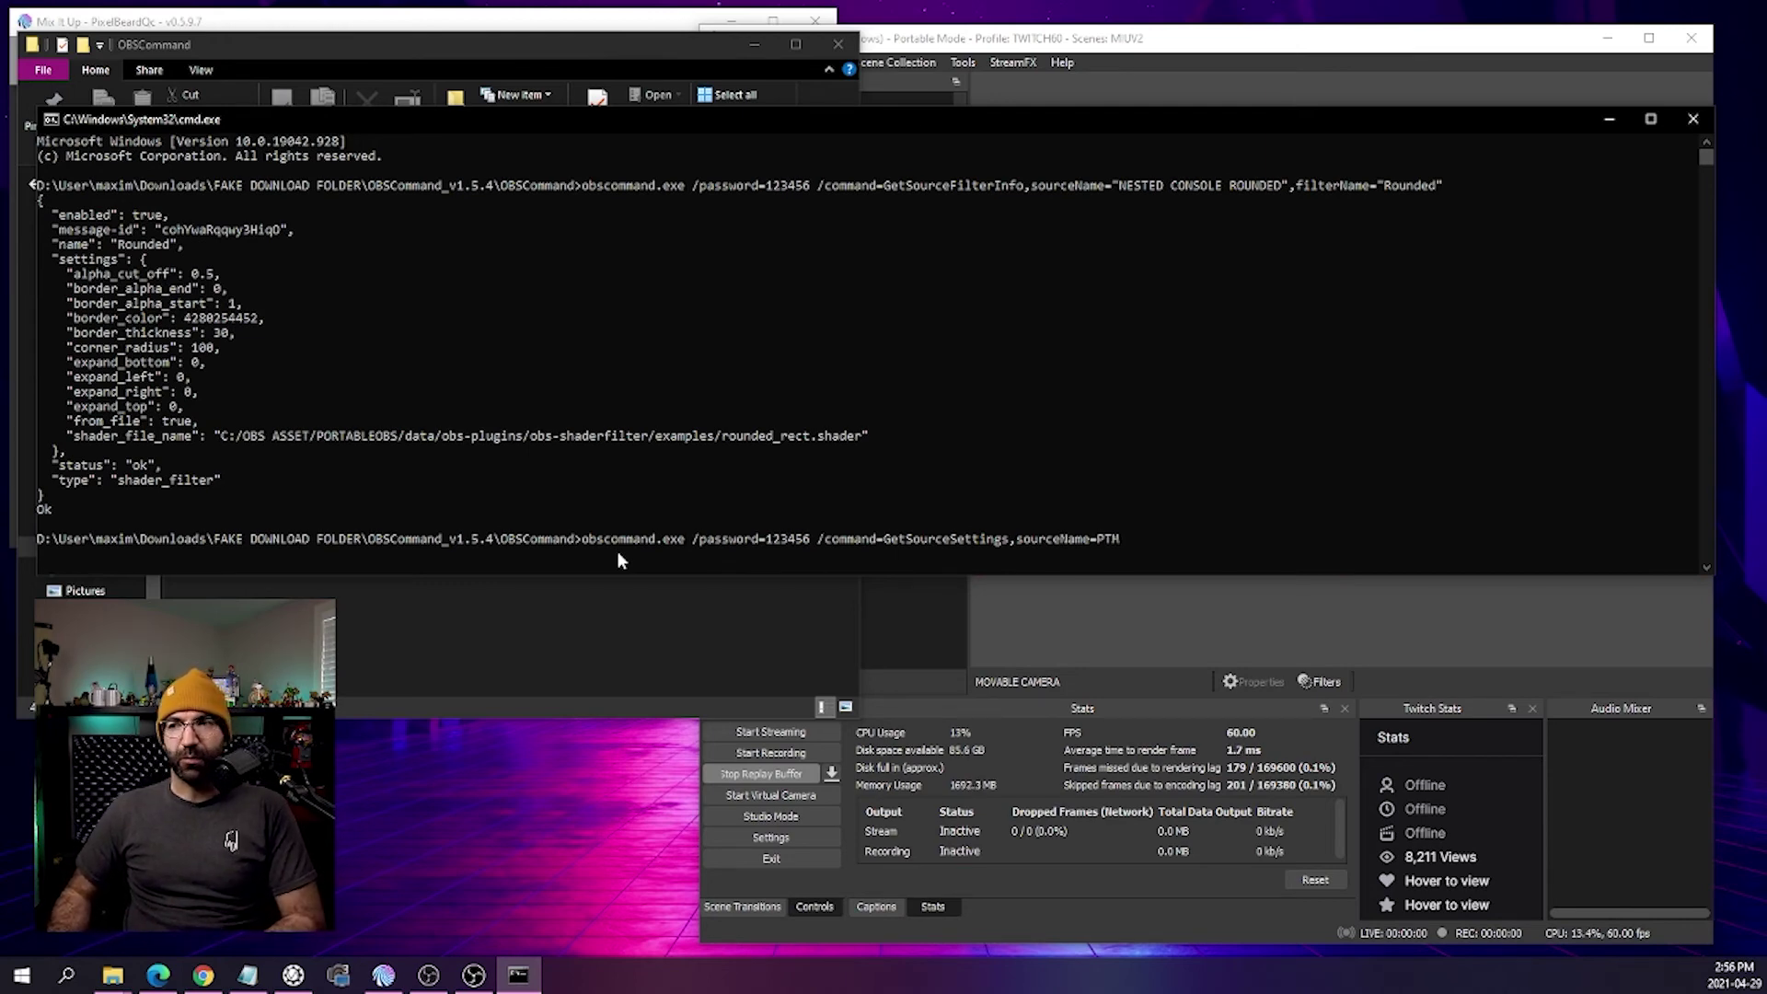
- Run obscommand.exe GetSourceSettings for source PTH with the websocket password, then narrow the console
key(Return)
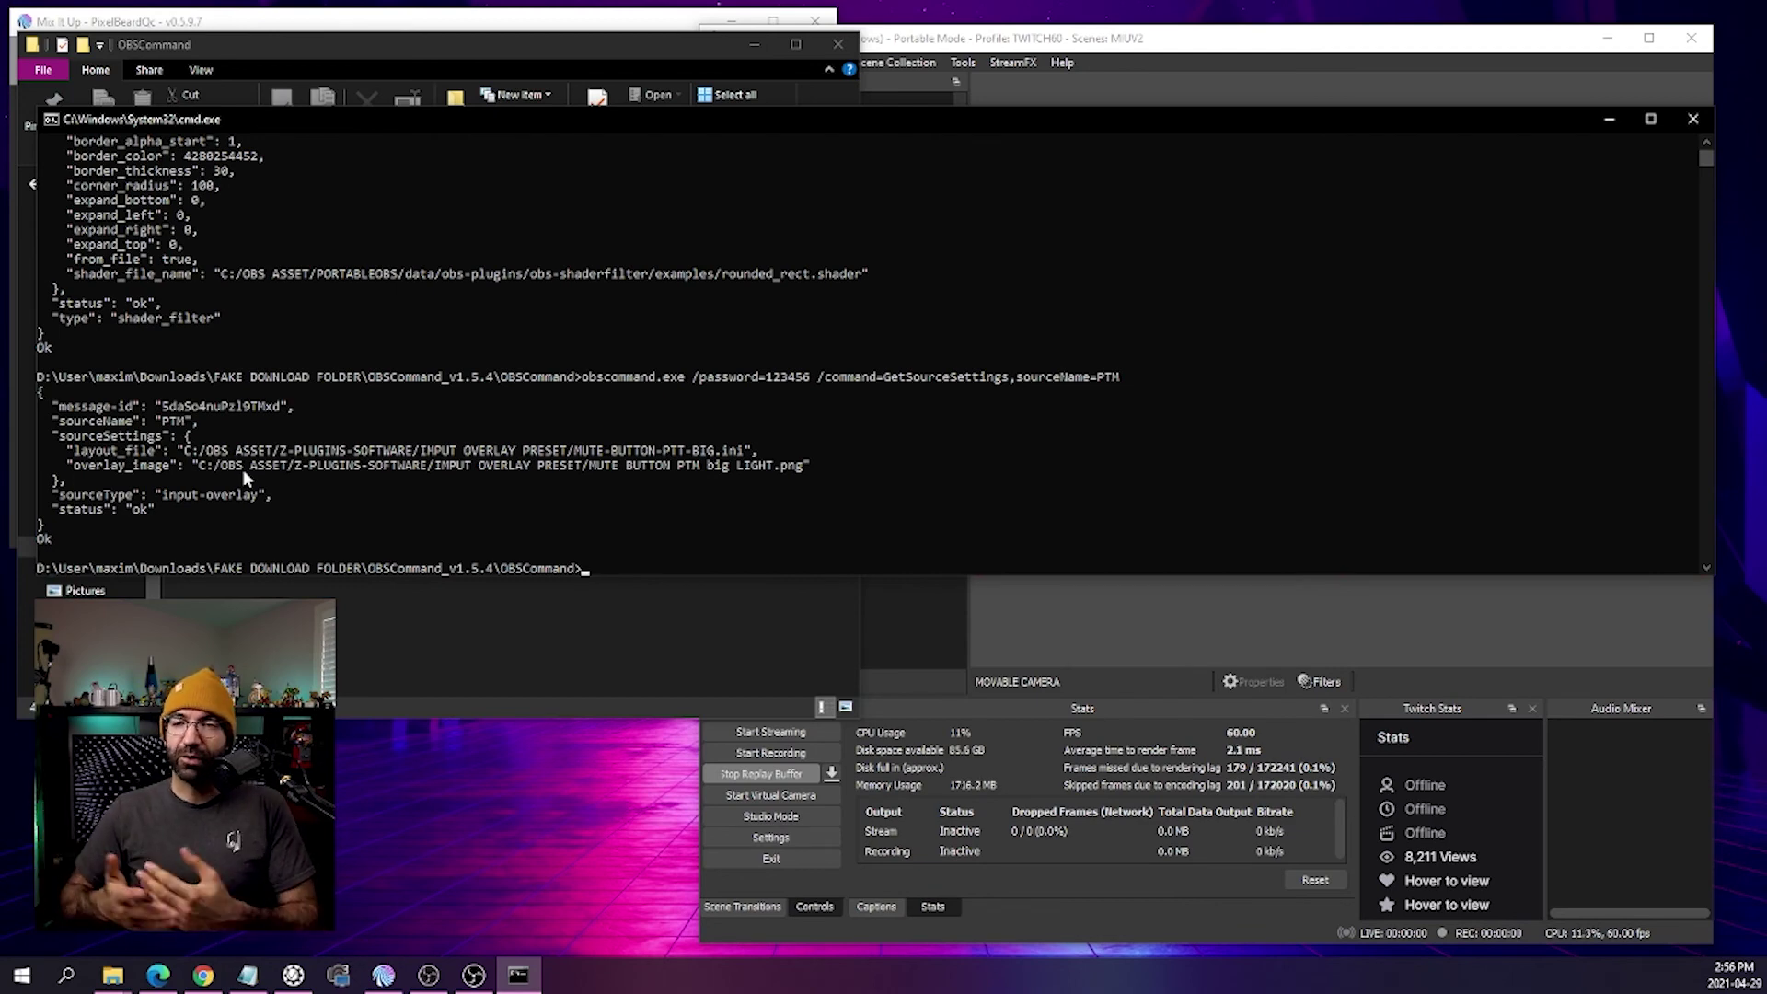
drag(1713, 350, 704, 349)
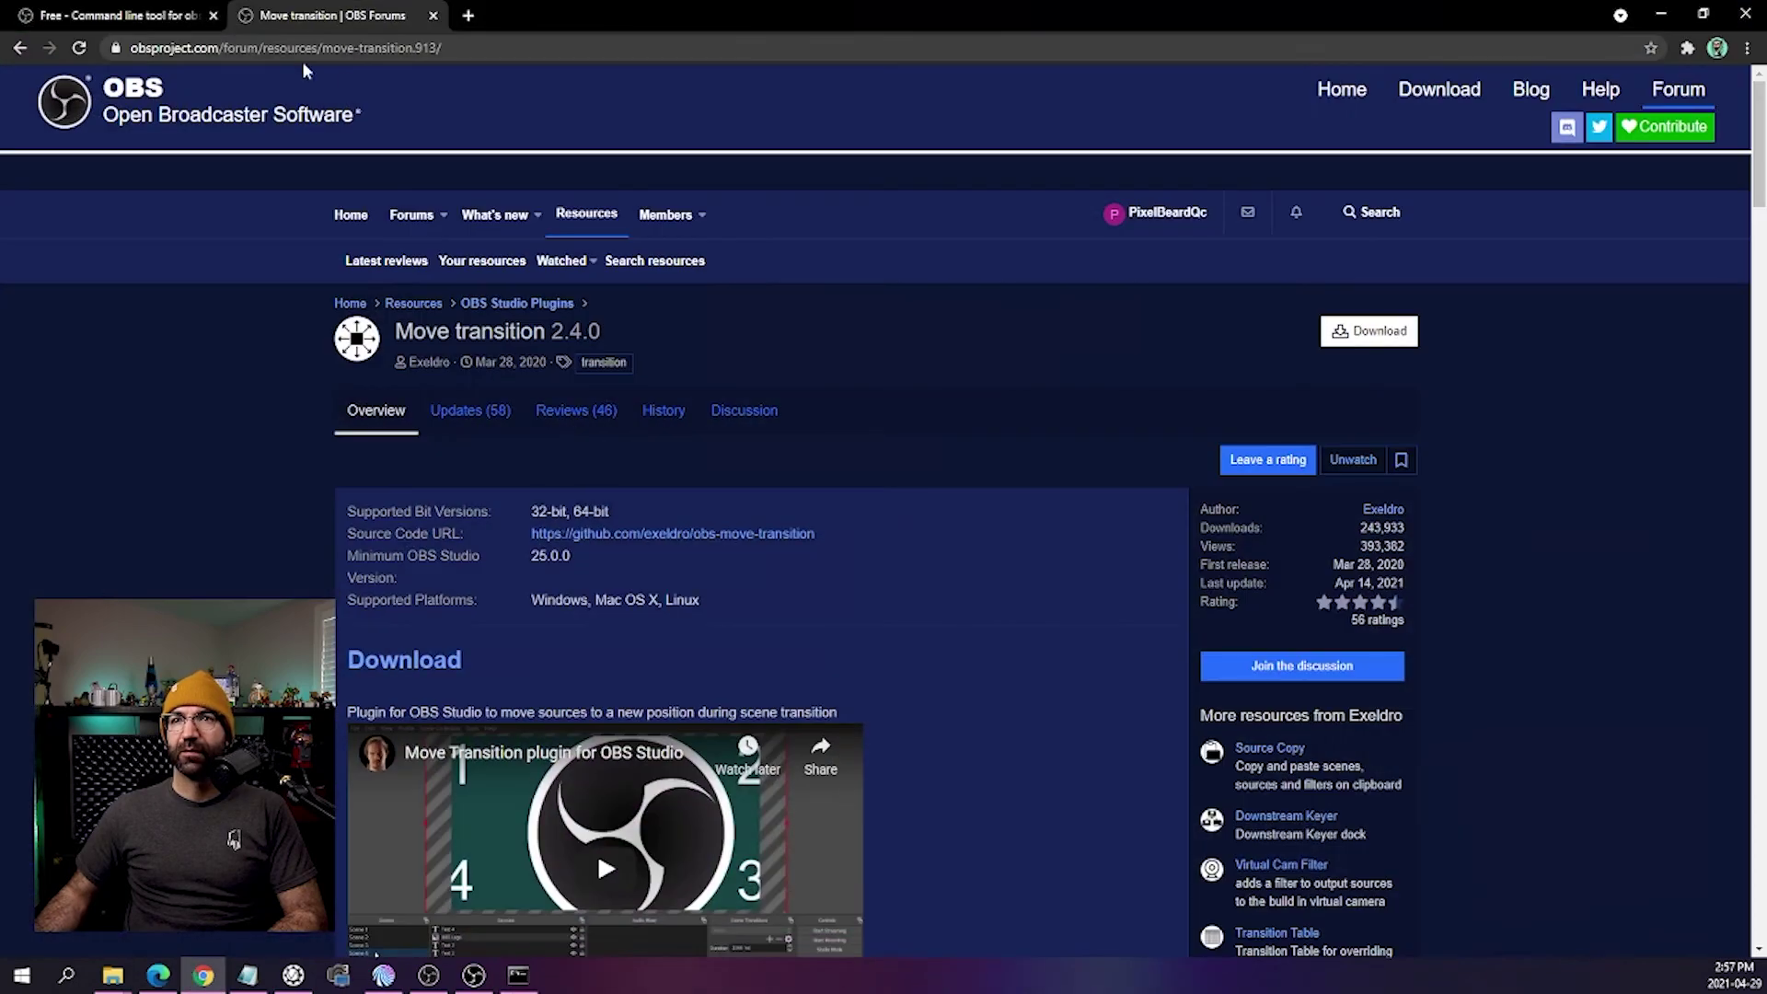
- Open the obs-websocket protocol.md reference on GitHub from the OBSCommand forum page
click(149, 18)
scroll(600, 678, down, 15)
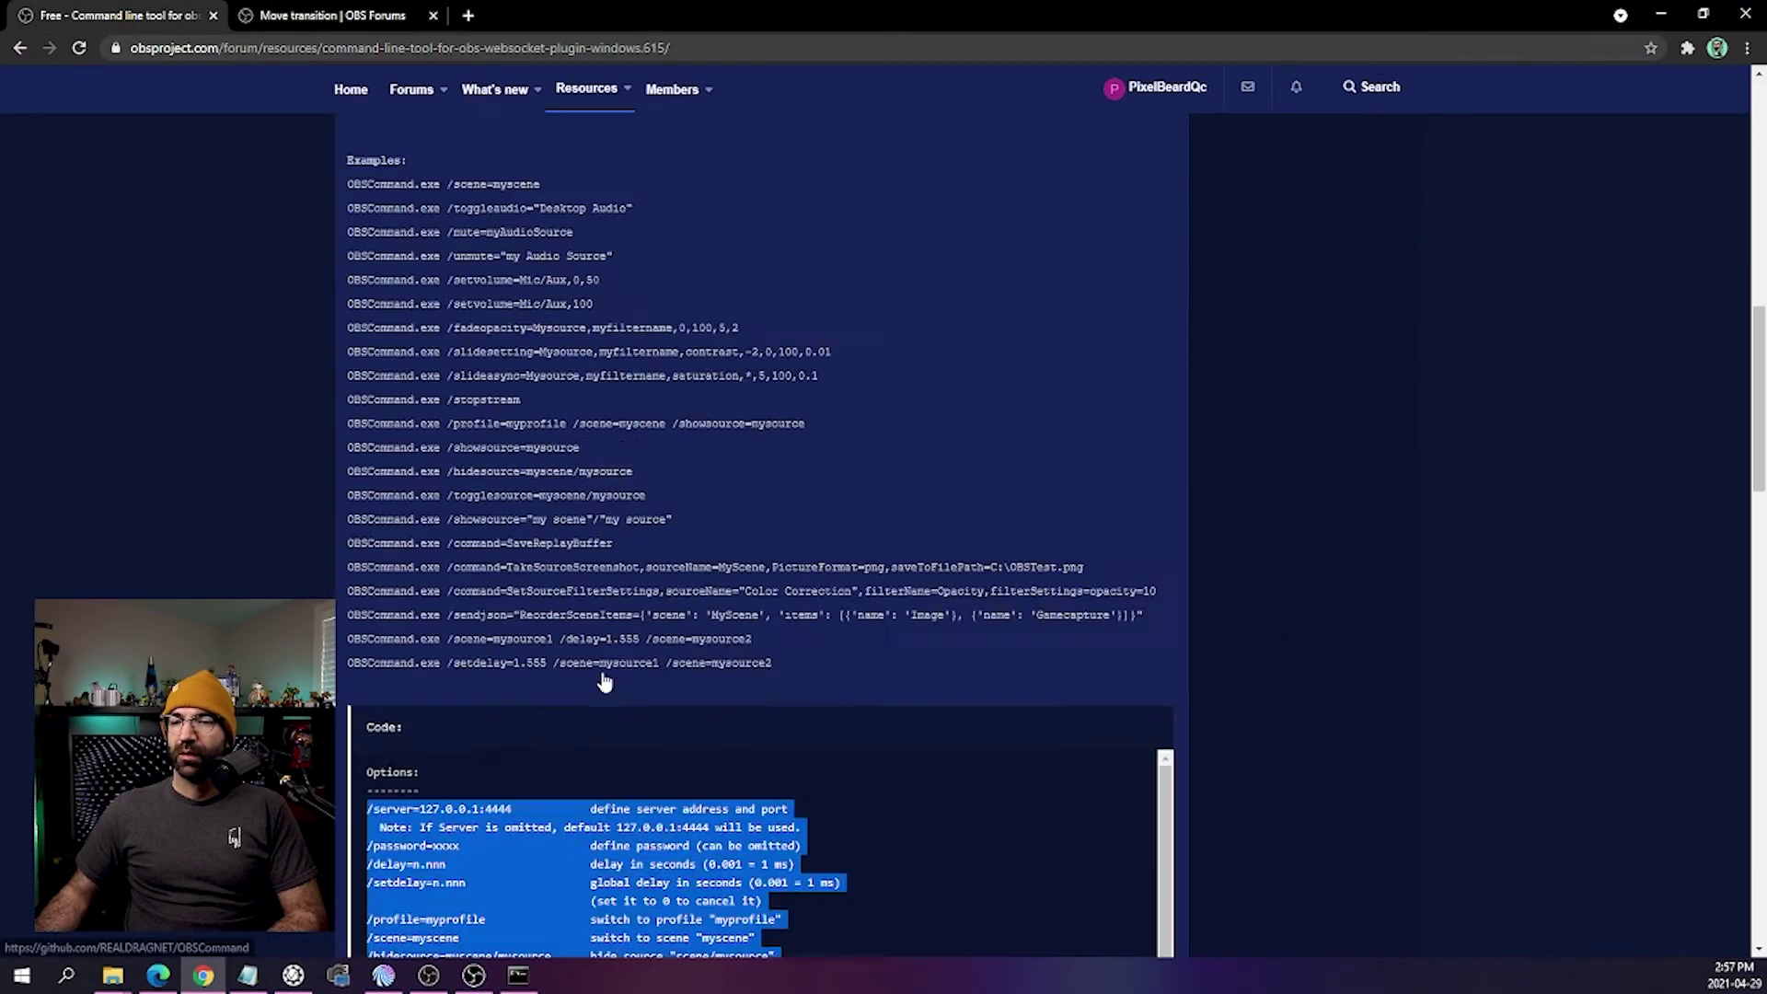
scroll(542, 709, up, 5)
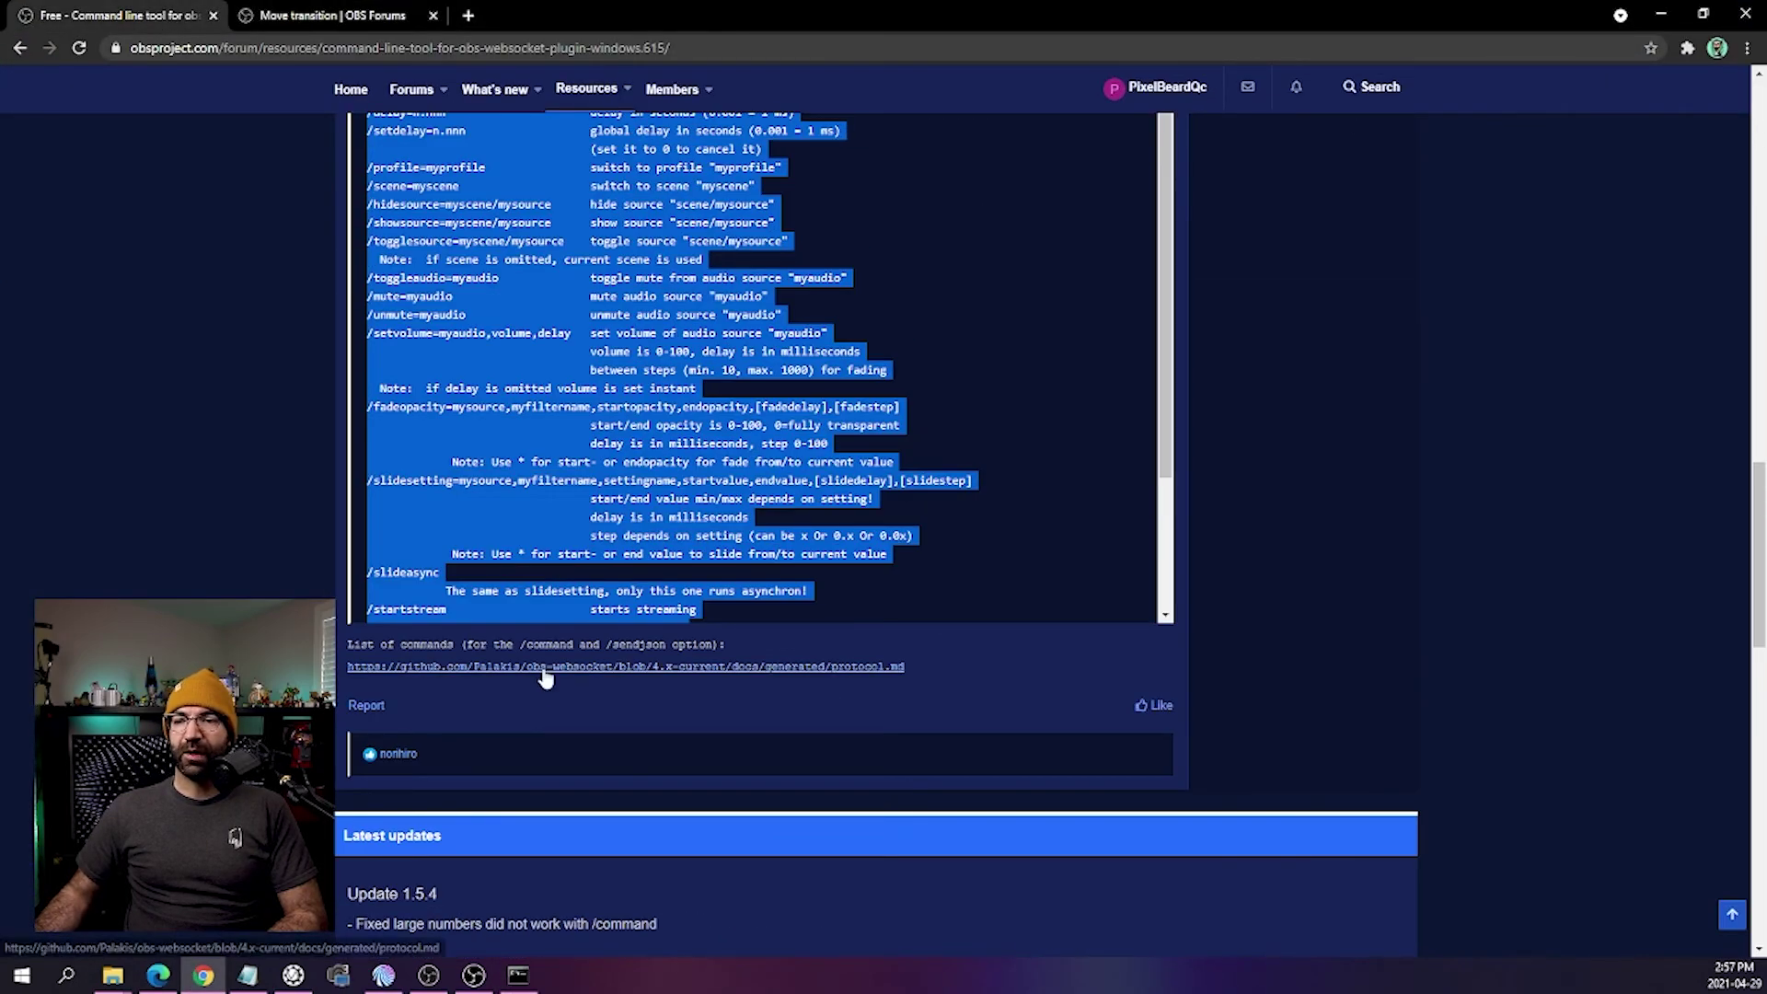
click(544, 668)
scroll(701, 597, down, 3)
scroll(701, 598, down, 20)
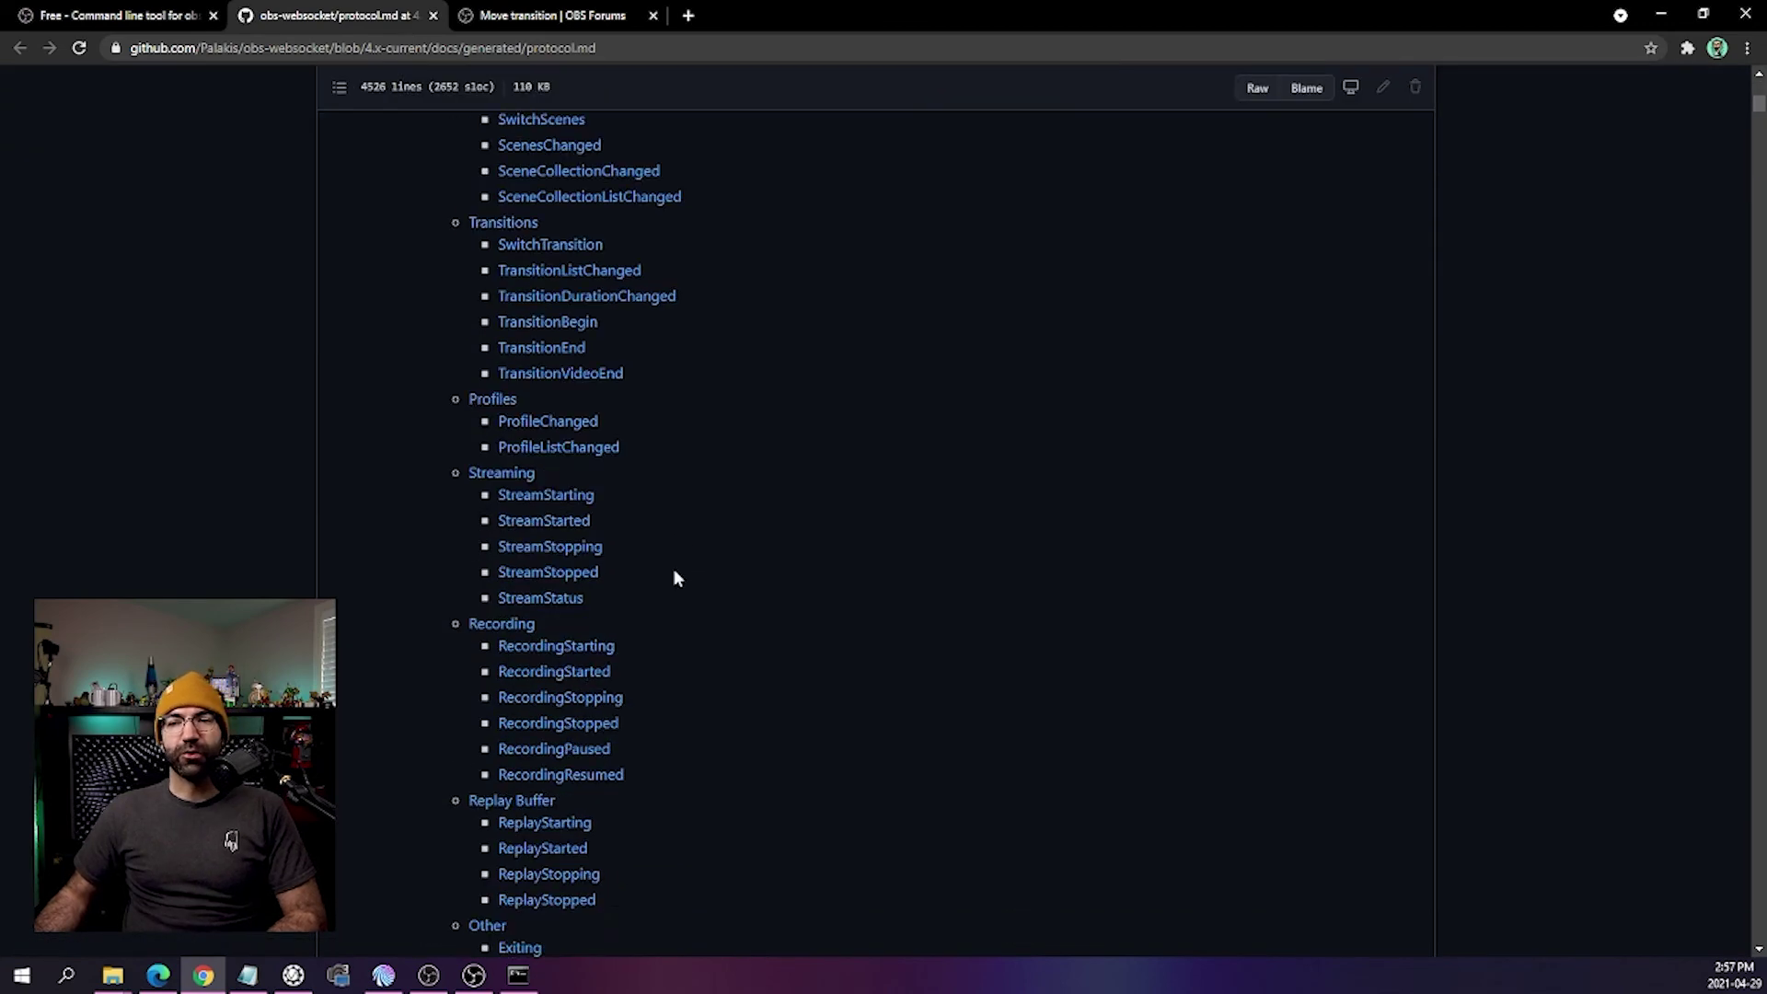